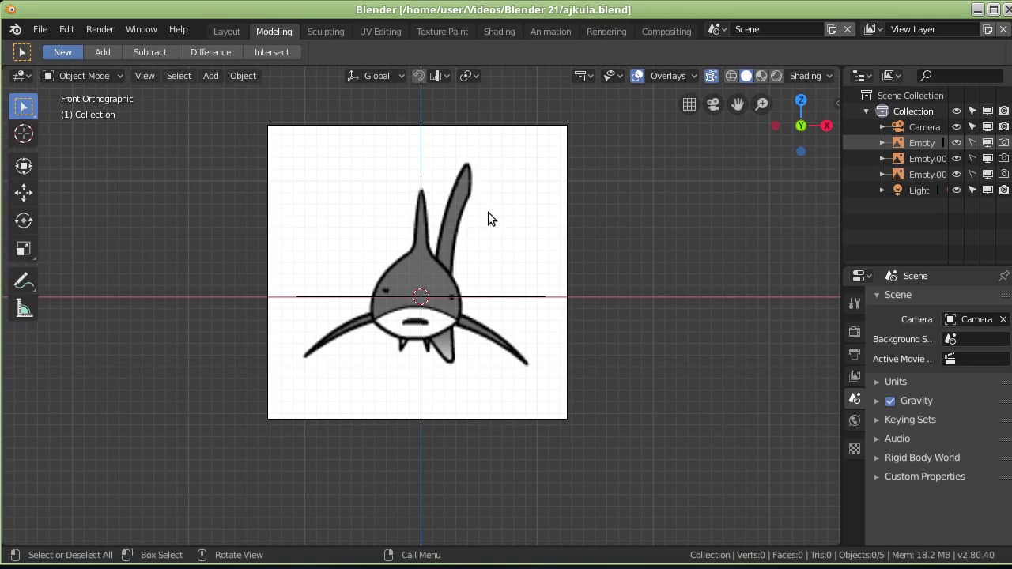
Step: Orbit to an oblique view and add a new Plane mesh at the origin
mouse_move(488, 212)
middle_mouse_down()
mouse_move(404, 254)
mouse_move(415, 290)
mouse_move(452, 301)
mouse_move(501, 289)
mouse_move(392, 246)
mouse_move(411, 240)
mouse_move(265, 245)
middle_mouse_up()
mouse_move(443, 242)
middle_mouse_down()
mouse_move(339, 236)
mouse_move(404, 255)
mouse_move(422, 289)
mouse_move(470, 253)
mouse_move(358, 244)
mouse_move(311, 228)
mouse_move(543, 232)
mouse_move(442, 237)
mouse_move(335, 223)
mouse_move(388, 264)
mouse_move(472, 285)
mouse_move(533, 285)
mouse_move(571, 263)
mouse_move(581, 241)
middle_mouse_up()
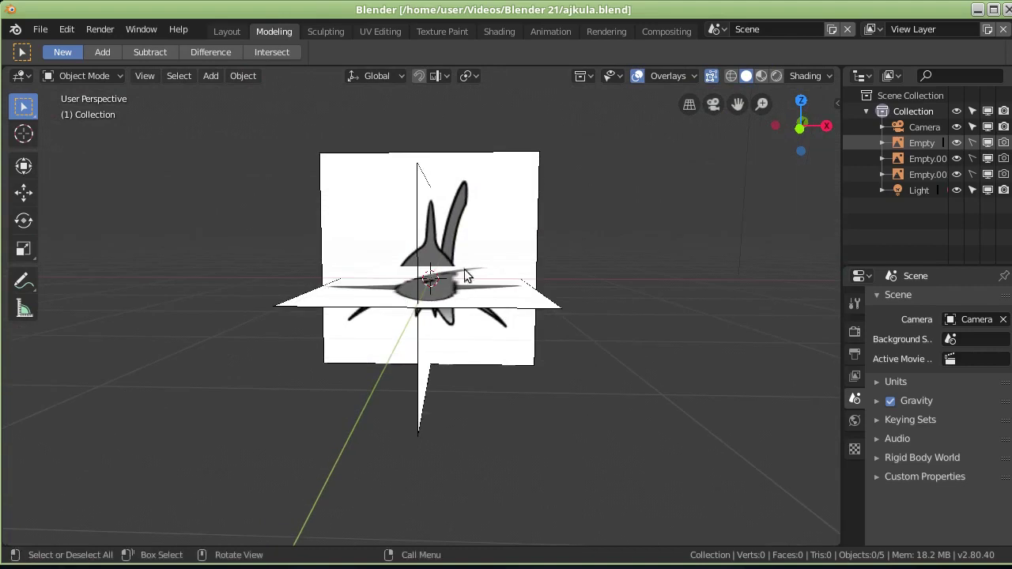
mouse_move(460, 278)
middle_mouse_down()
mouse_move(451, 276)
mouse_move(499, 244)
mouse_move(544, 274)
mouse_move(495, 277)
mouse_move(516, 291)
mouse_move(403, 303)
middle_mouse_up()
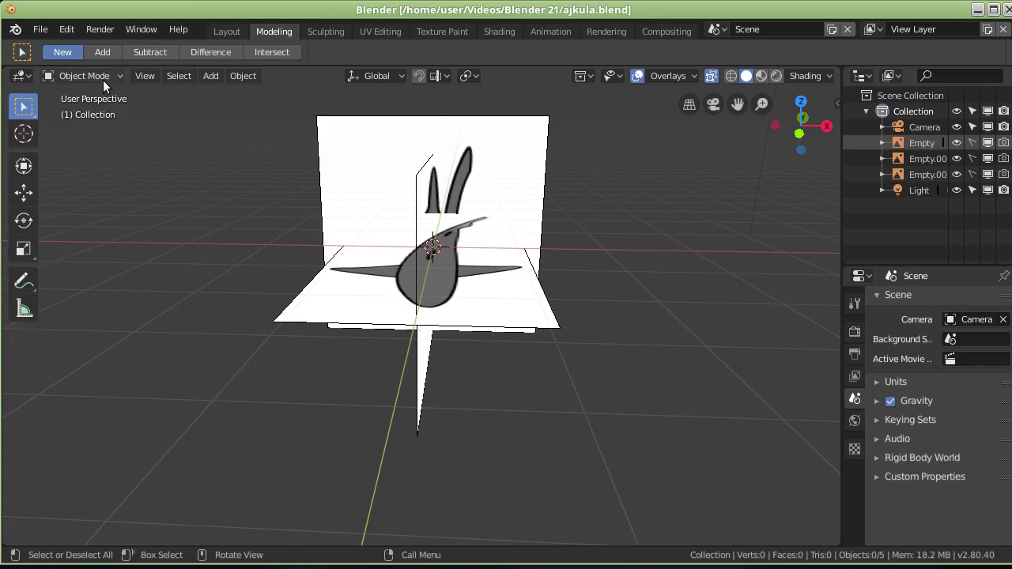
left_click(212, 77)
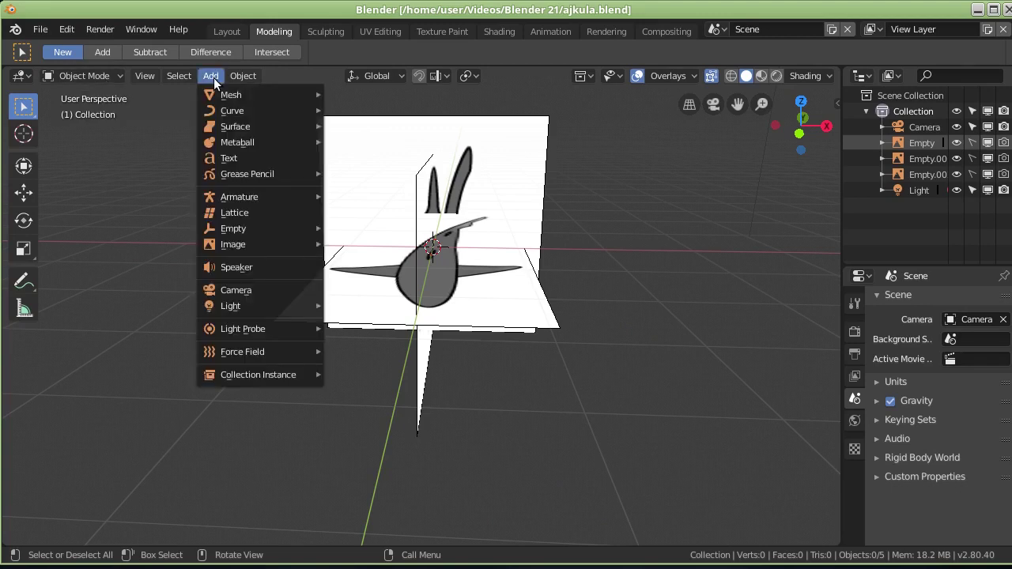
mouse_move(231, 95)
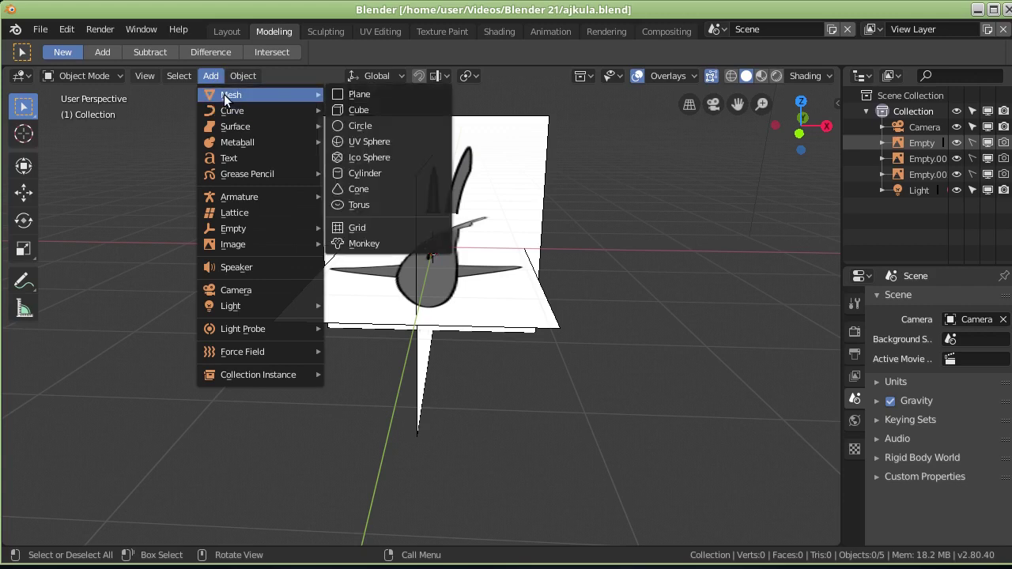
left_click(370, 94)
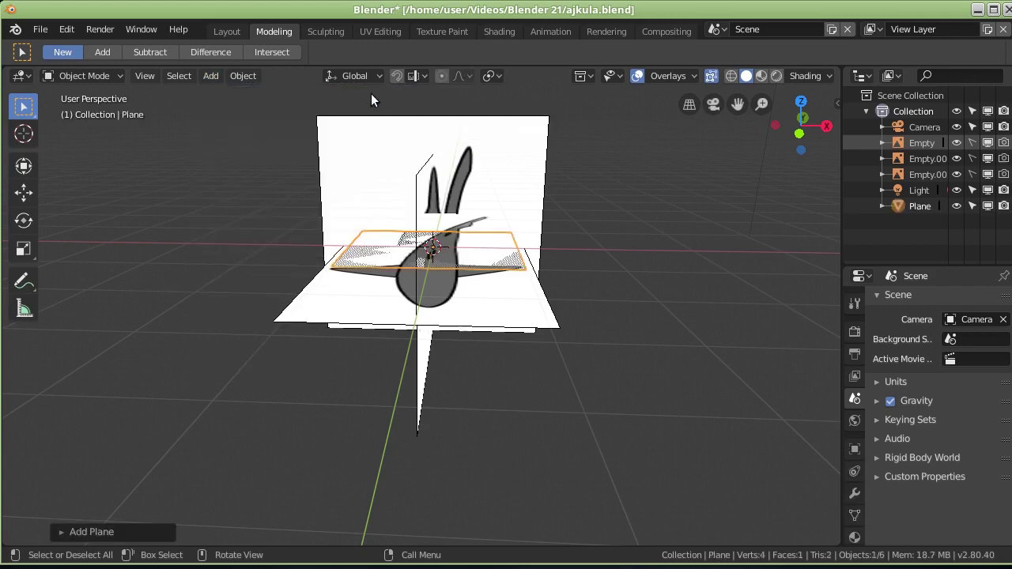
Step: Hide the three shark reference images to inspect the plane, then show them again
middle_click_drag(615, 277, 478, 328)
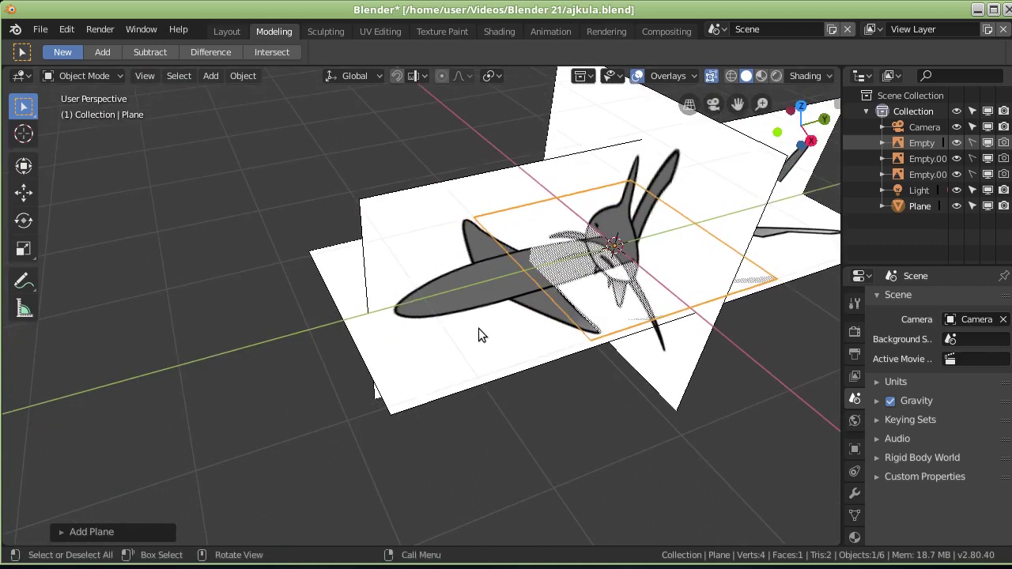
left_click(957, 174)
left_click(957, 159)
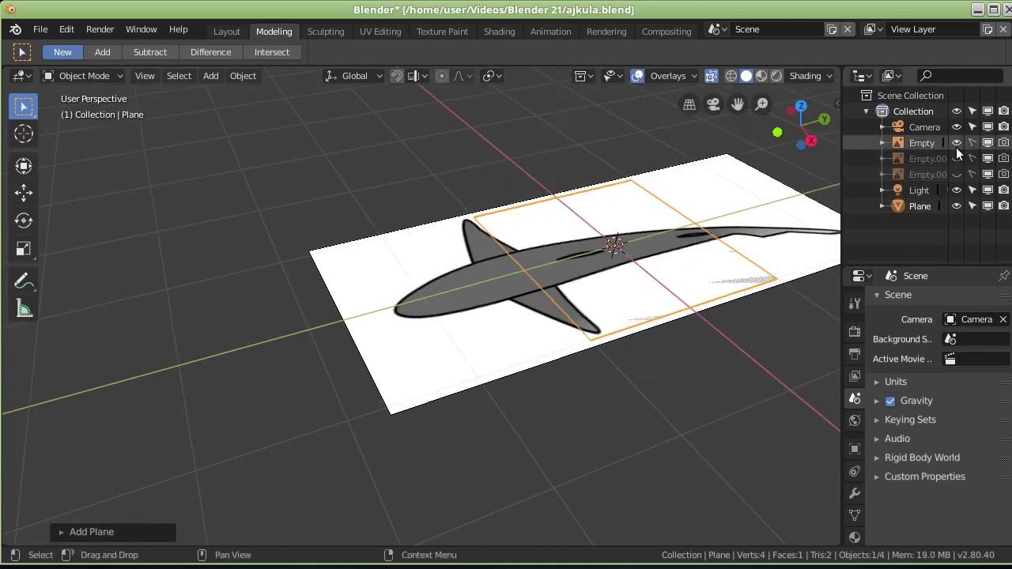
left_click(957, 142)
mouse_move(514, 286)
middle_mouse_down()
mouse_move(556, 192)
mouse_move(552, 288)
middle_mouse_up()
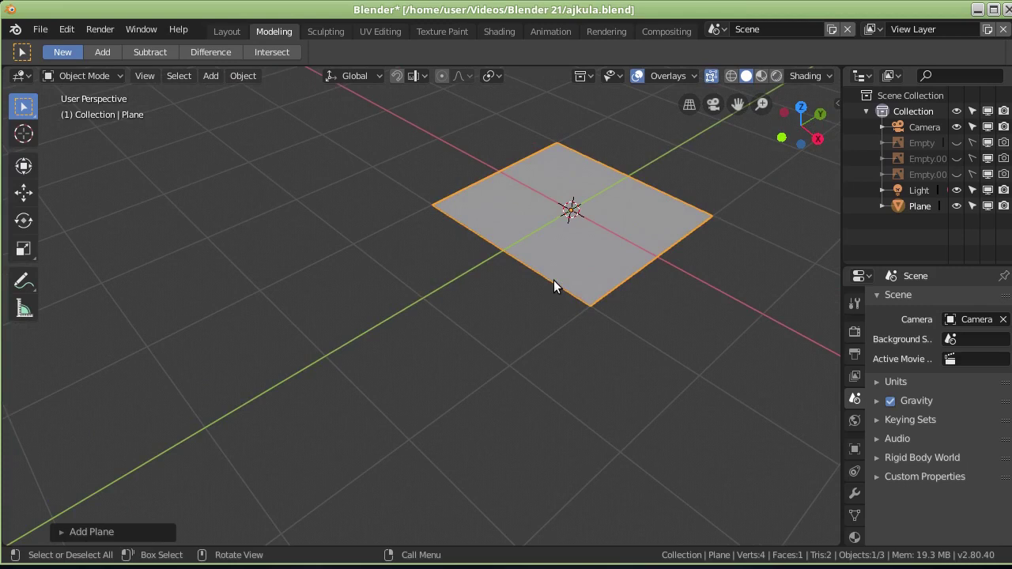
left_click(957, 174)
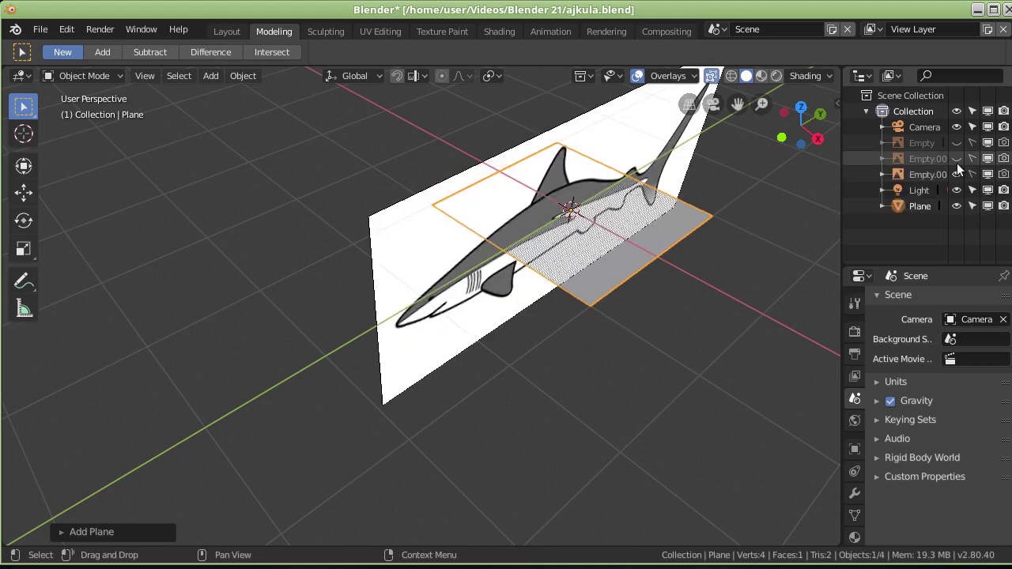
left_click(957, 159)
left_click(956, 143)
Step: Orbit and zoom to view the plane against the shark from side and front
mouse_move(655, 246)
middle_mouse_down()
mouse_move(515, 357)
mouse_move(568, 270)
mouse_move(430, 256)
middle_mouse_up()
scroll(435, 237, "up", 3)
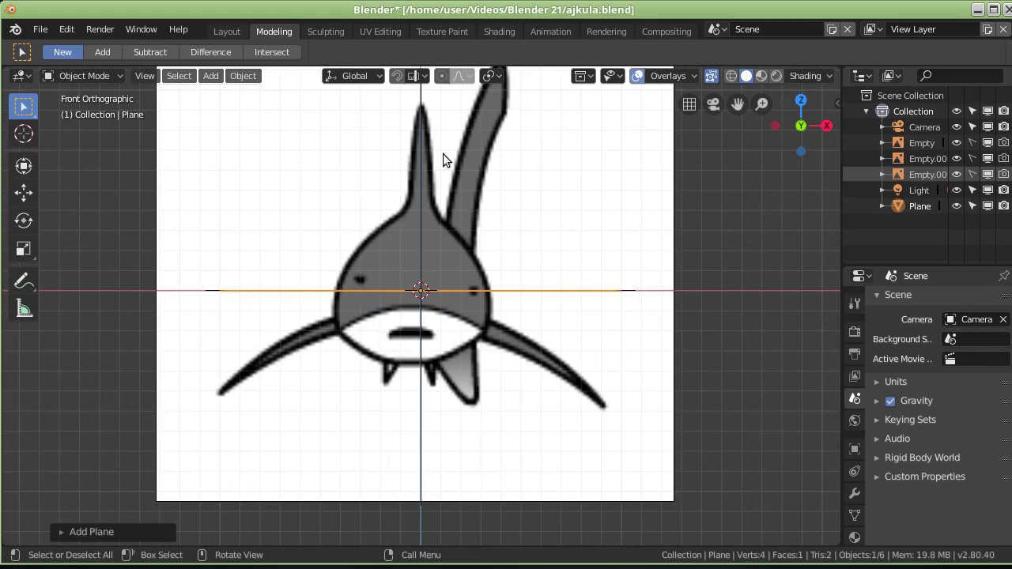
middle_click_drag(517, 271, 505, 301)
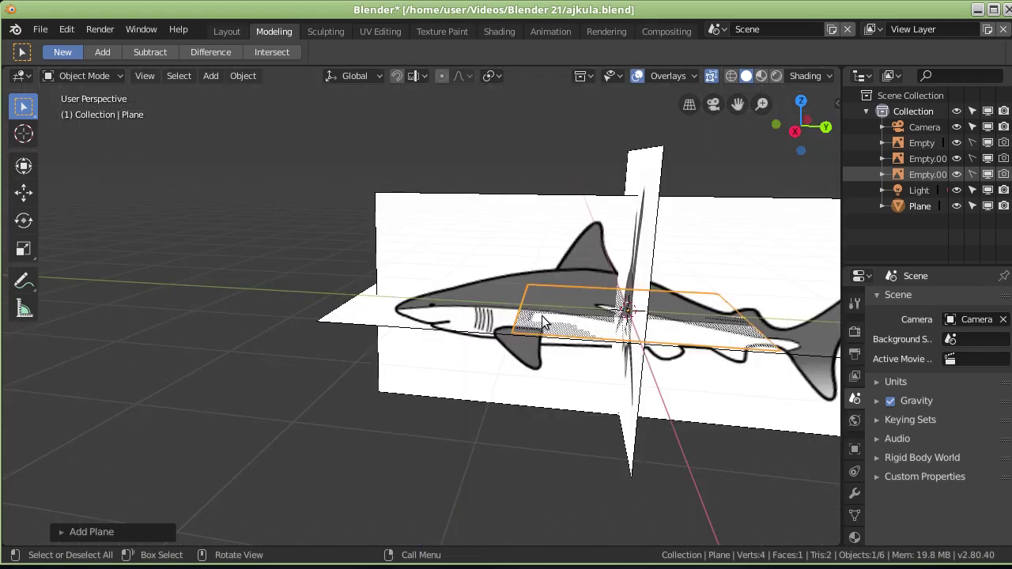
mouse_move(671, 304)
middle_mouse_down()
mouse_move(647, 288)
mouse_move(629, 439)
mouse_move(675, 420)
mouse_move(653, 387)
middle_mouse_up()
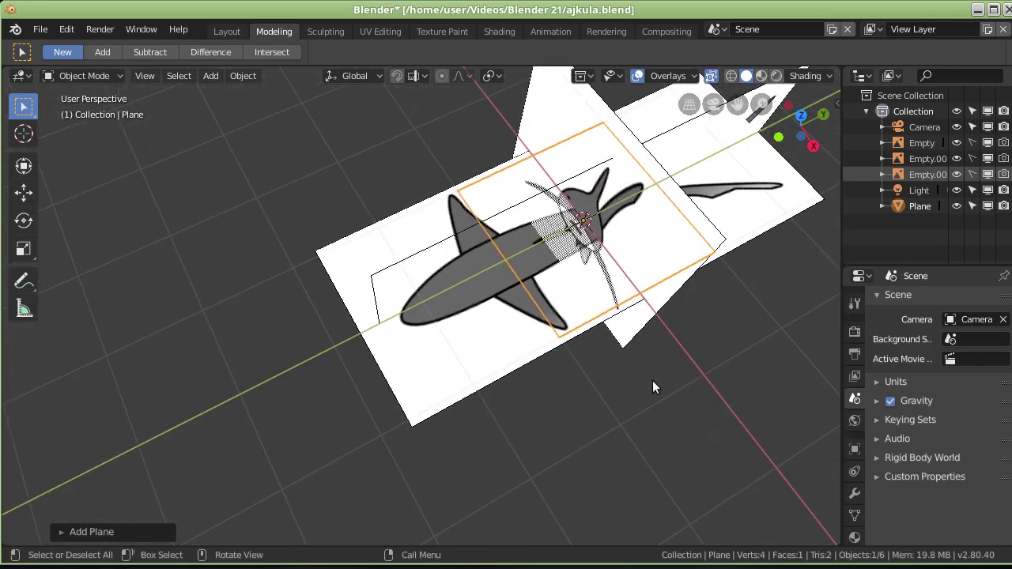
mouse_move(597, 352)
middle_mouse_down()
mouse_move(633, 289)
mouse_move(622, 224)
middle_mouse_up()
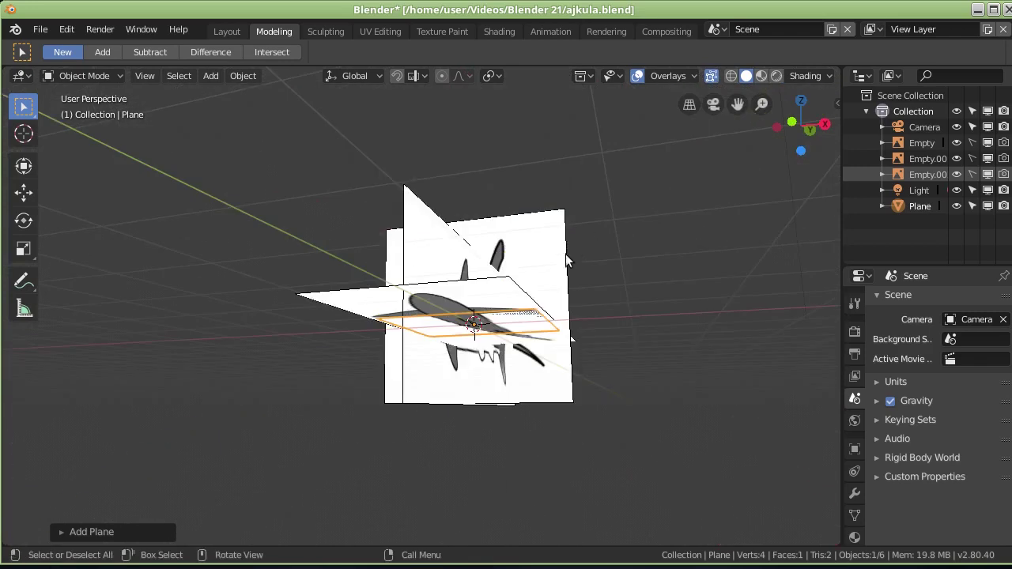
mouse_move(565, 255)
middle_mouse_down()
mouse_move(618, 301)
mouse_move(619, 313)
mouse_move(629, 300)
mouse_move(466, 263)
mouse_move(463, 233)
mouse_move(470, 264)
mouse_move(488, 265)
mouse_move(426, 250)
mouse_move(446, 283)
mouse_move(531, 291)
mouse_move(557, 271)
mouse_move(514, 238)
middle_mouse_up()
scroll(474, 262, "up", 3)
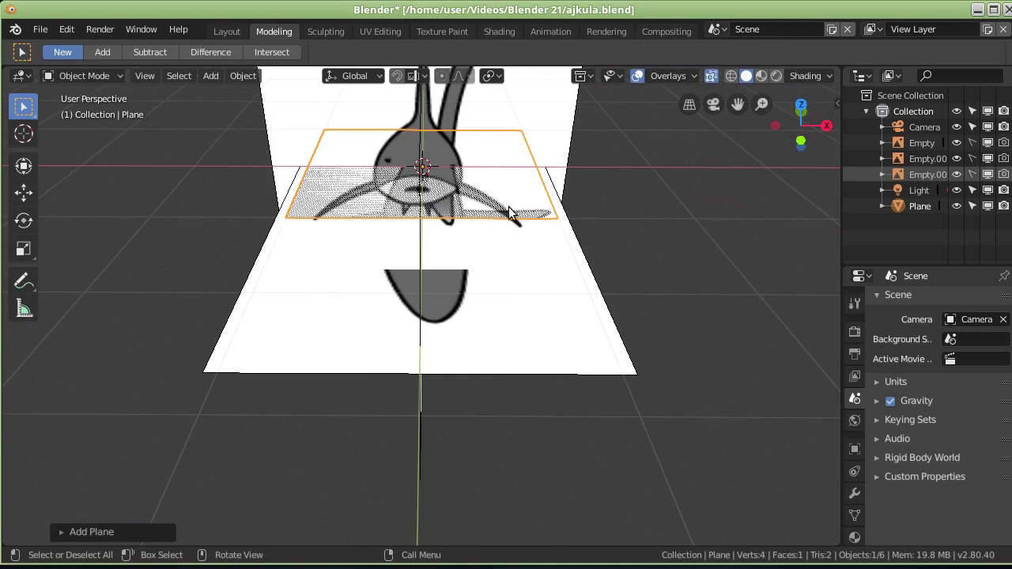
Step: Tilt the plane about the global Y axis and shrink it to about a seventh
key("r")
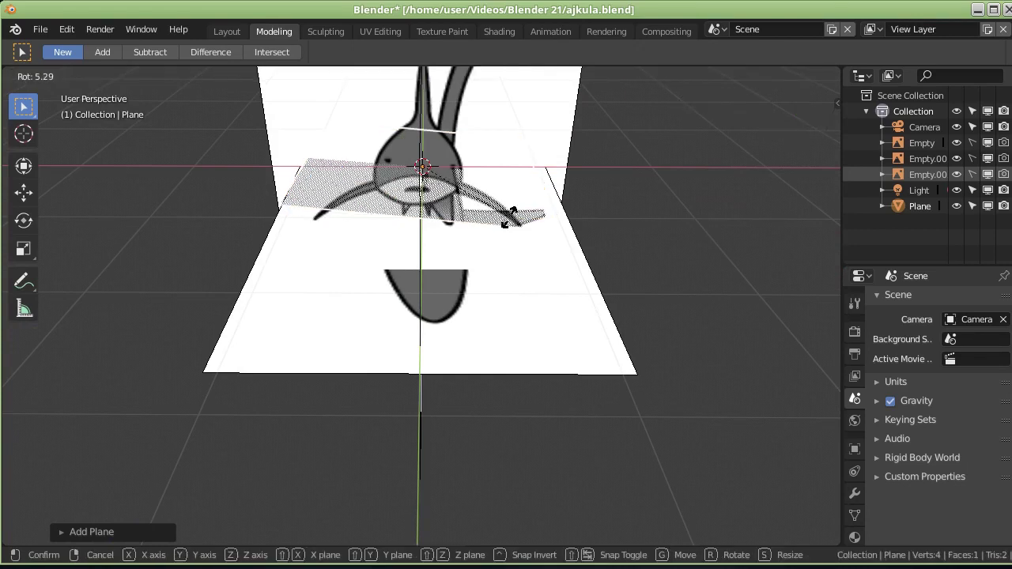
key("z")
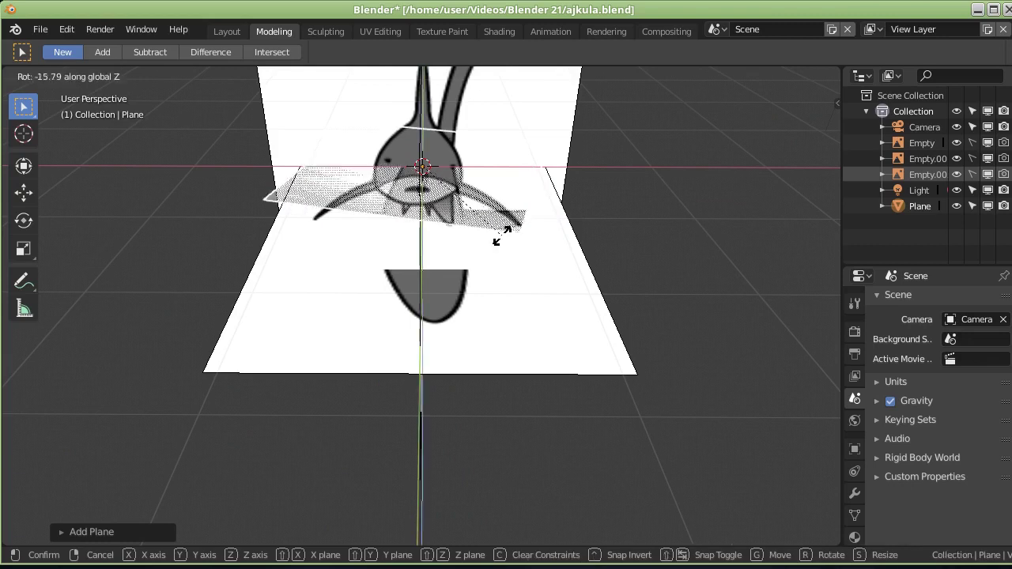
key("y")
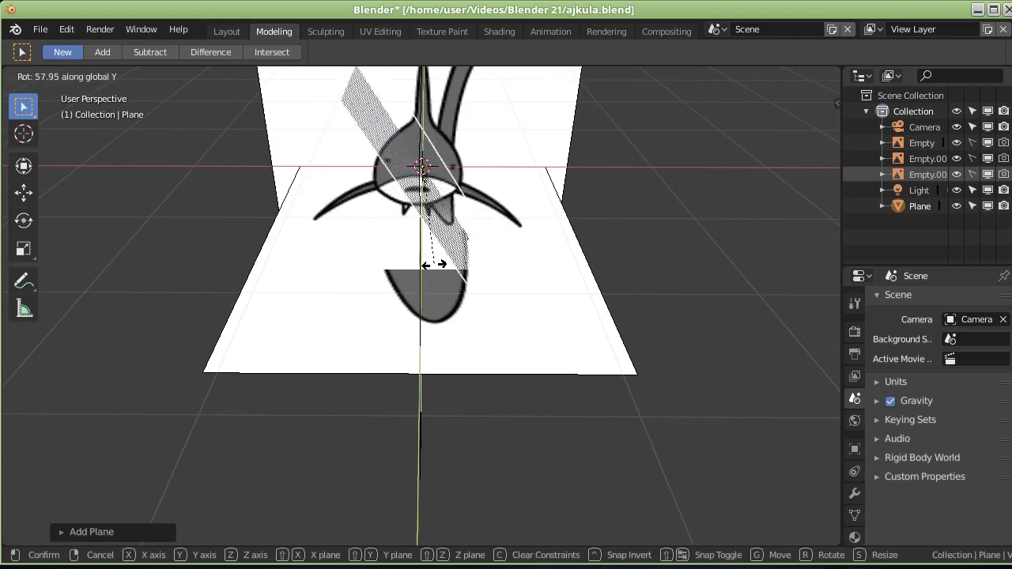
left_click(431, 269)
key("KP_1")
key("s")
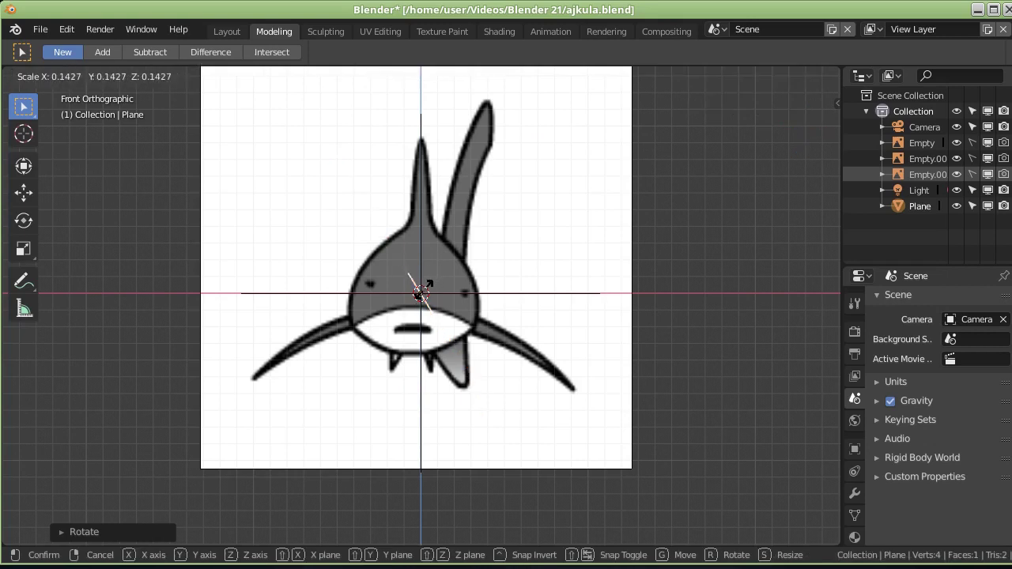
left_click(375, 289)
Step: Move the small plane onto the shark's back below the dorsal fin in side view
mouse_move(381, 287)
middle_mouse_down()
mouse_move(312, 302)
mouse_move(219, 303)
mouse_move(252, 306)
middle_mouse_up()
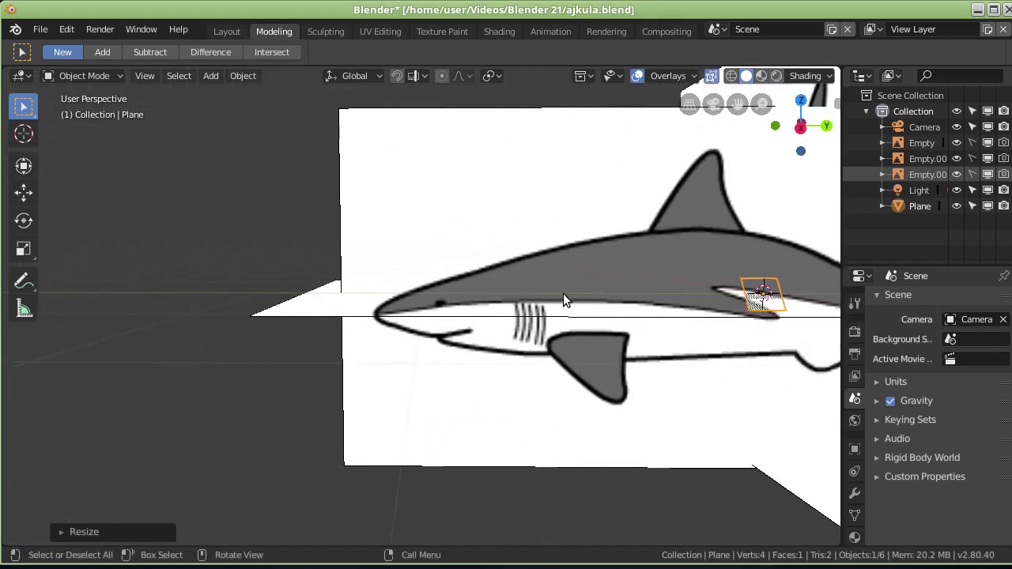
middle_click_drag(592, 296, 559, 297)
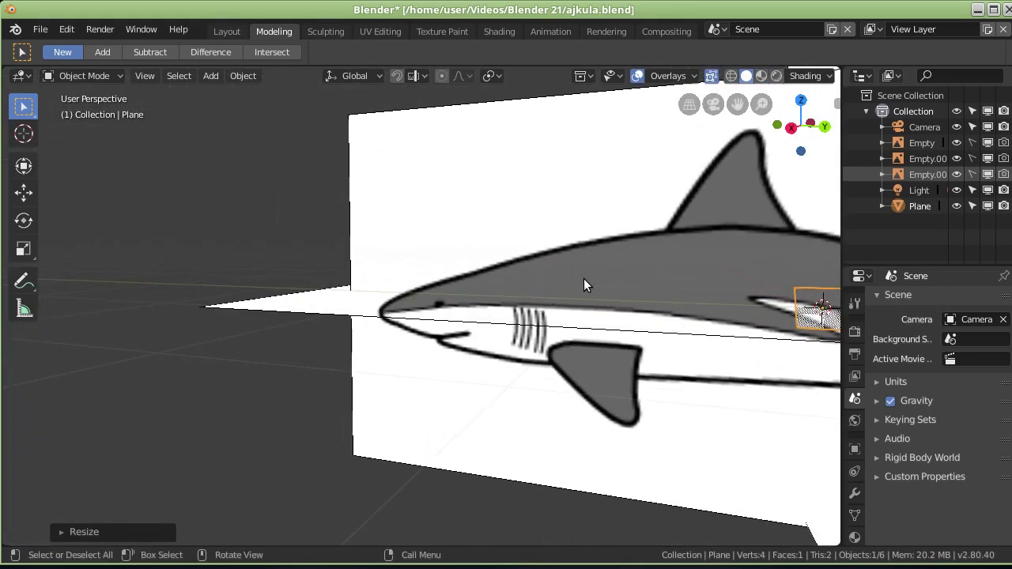
key("KP_3")
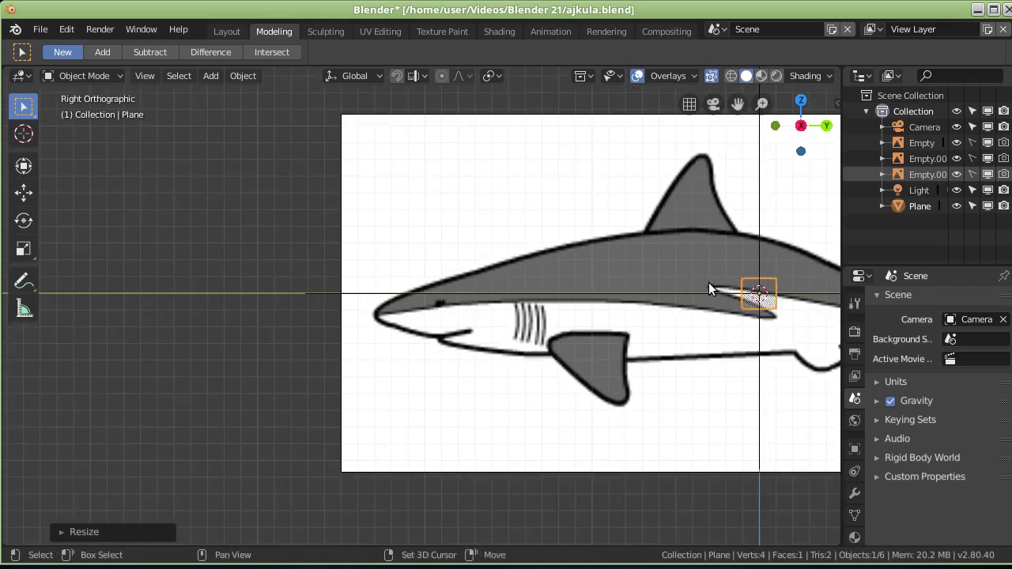
middle_click_drag(709, 282, 491, 281, "shift")
scroll(506, 285, "up", 2)
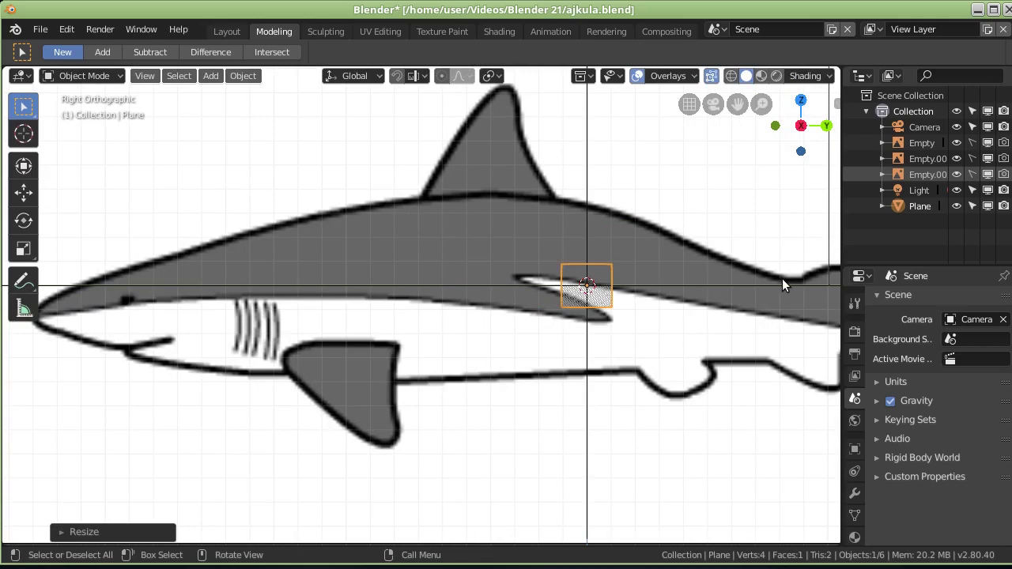
key("g")
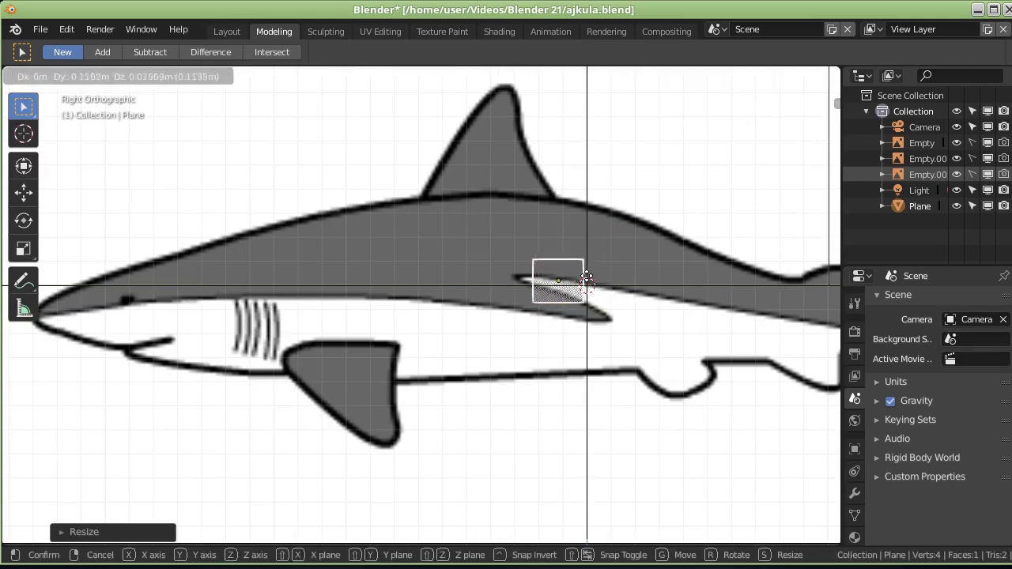
left_click(520, 217)
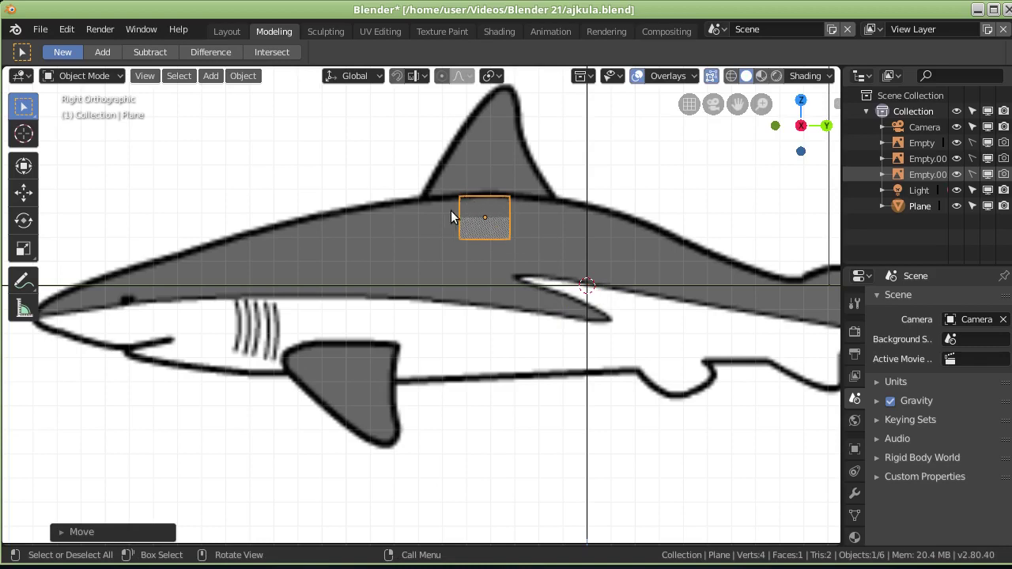
middle_click_drag(448, 229, 582, 227)
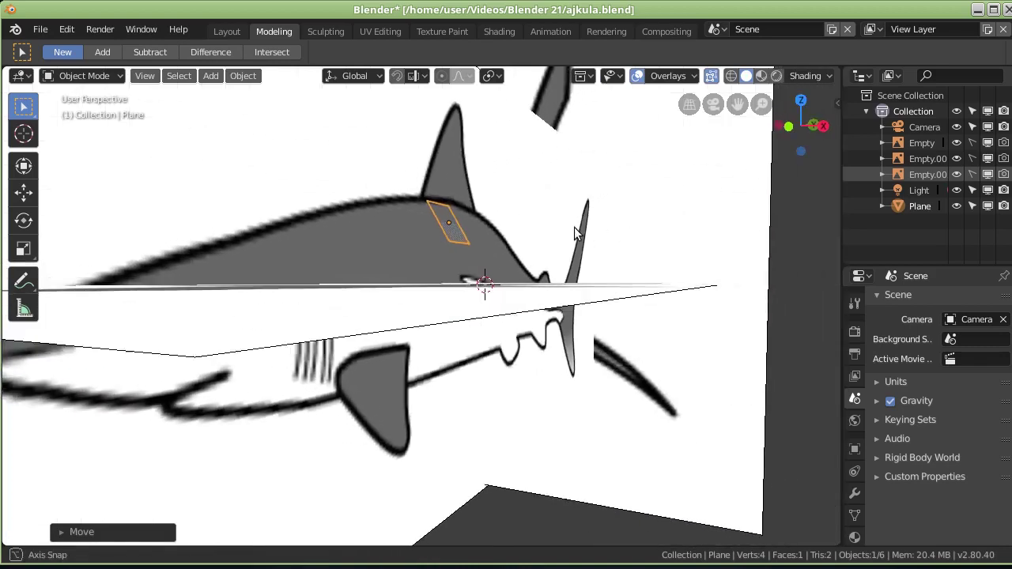
key("KP_1")
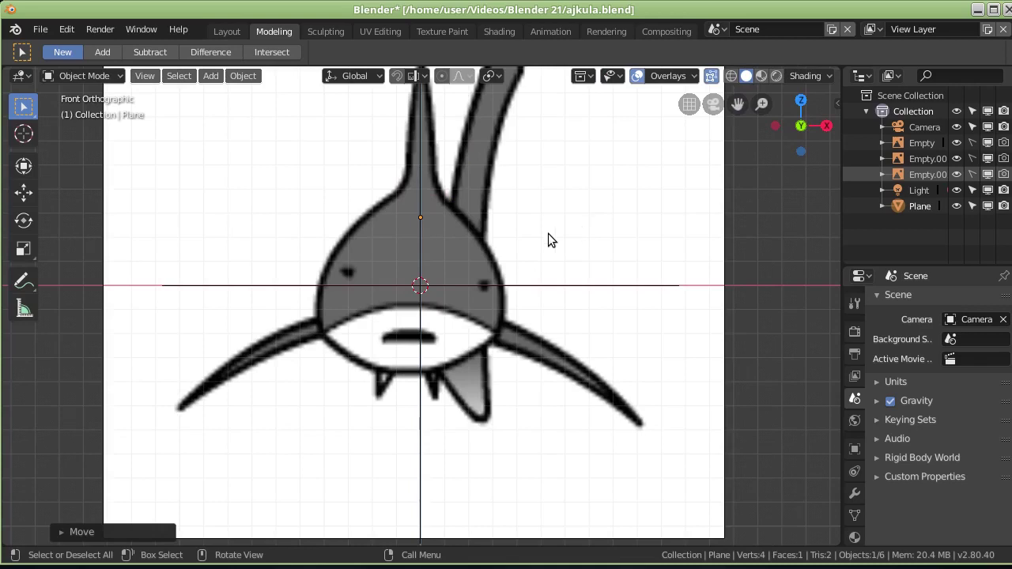
mouse_move(439, 212)
middle_mouse_down()
mouse_move(455, 207)
mouse_move(434, 213)
mouse_move(444, 238)
middle_mouse_up()
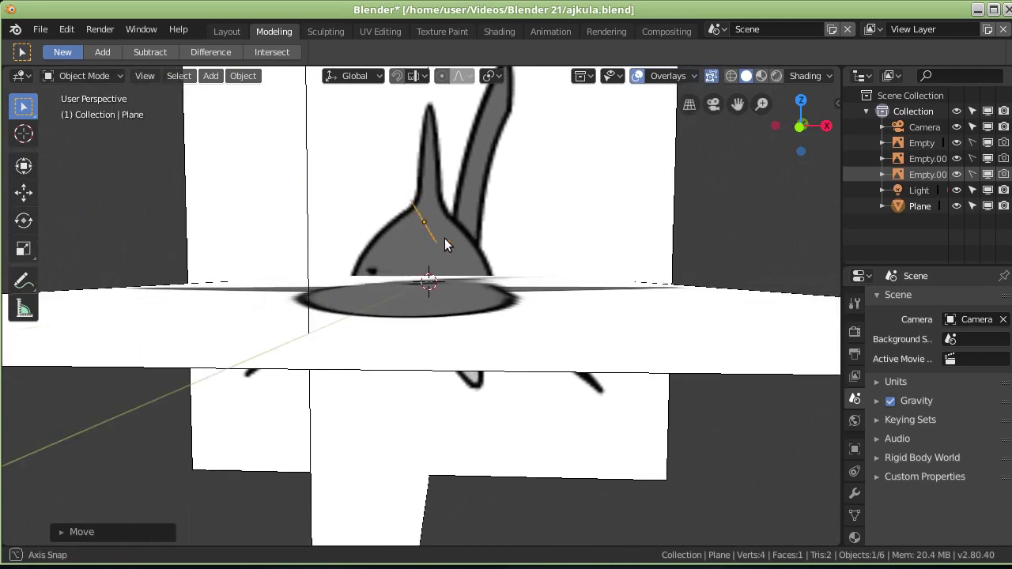
Step: Switch the Plane to Edit Mode and zoom in on its edge in front view
left_click(120, 75)
left_click(63, 113)
key("KP_1")
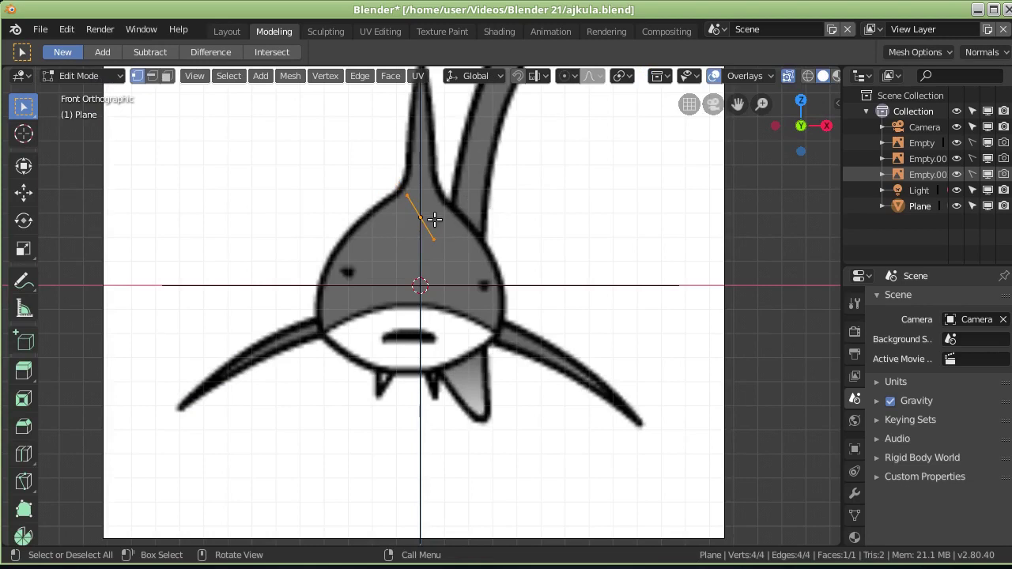
scroll(434, 218, "up", 1)
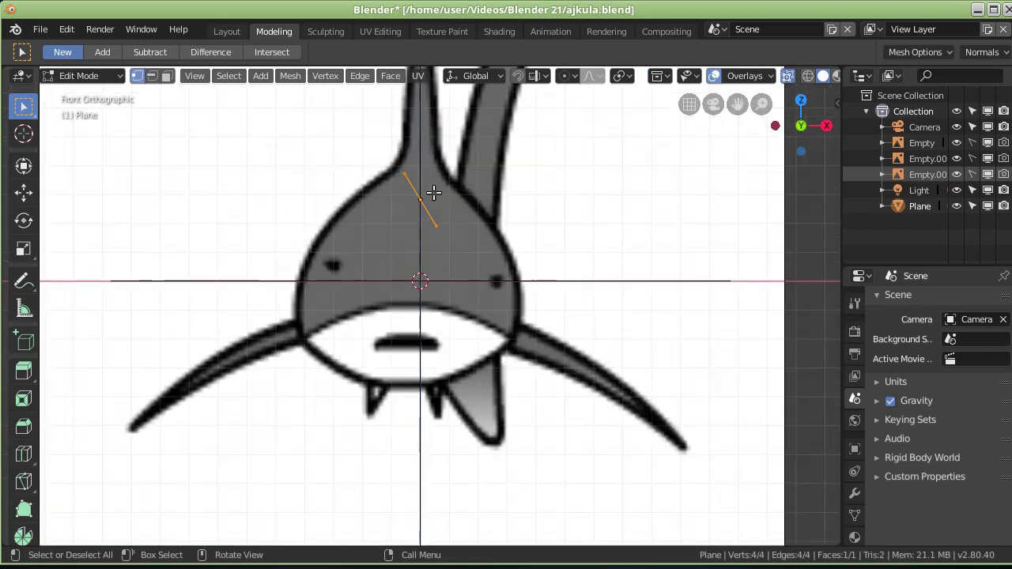
middle_click_drag(433, 193, 411, 324, "shift")
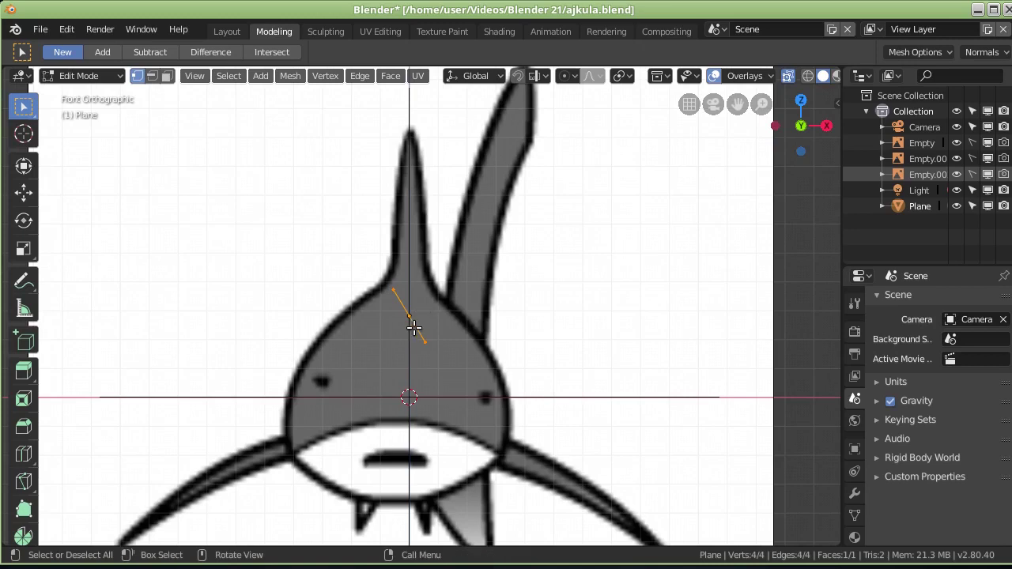
scroll(409, 327, "up", 2)
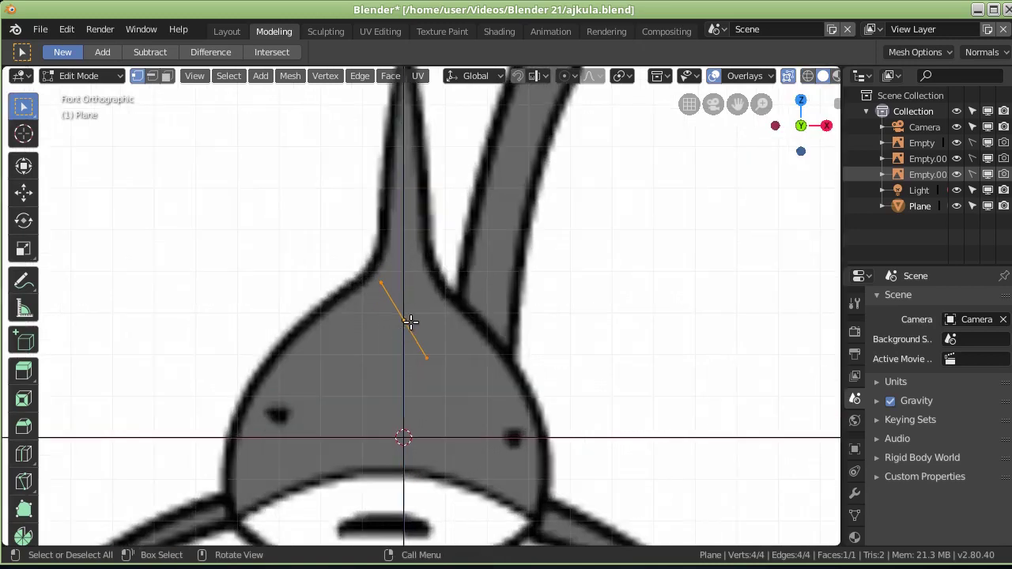
Step: Tilt the edge about the Y axis and move it onto the body outline below the fin
key("r")
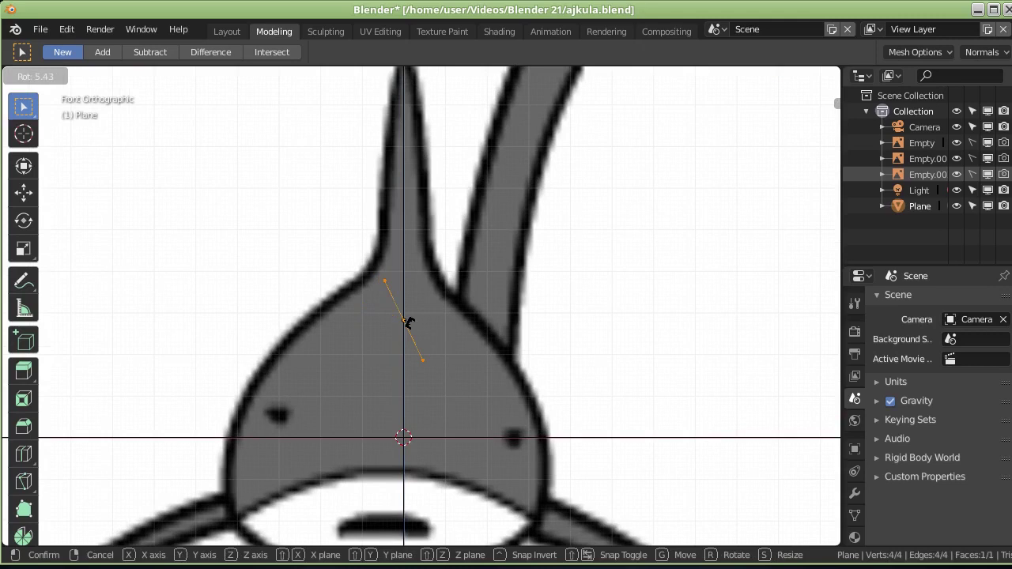
key("y")
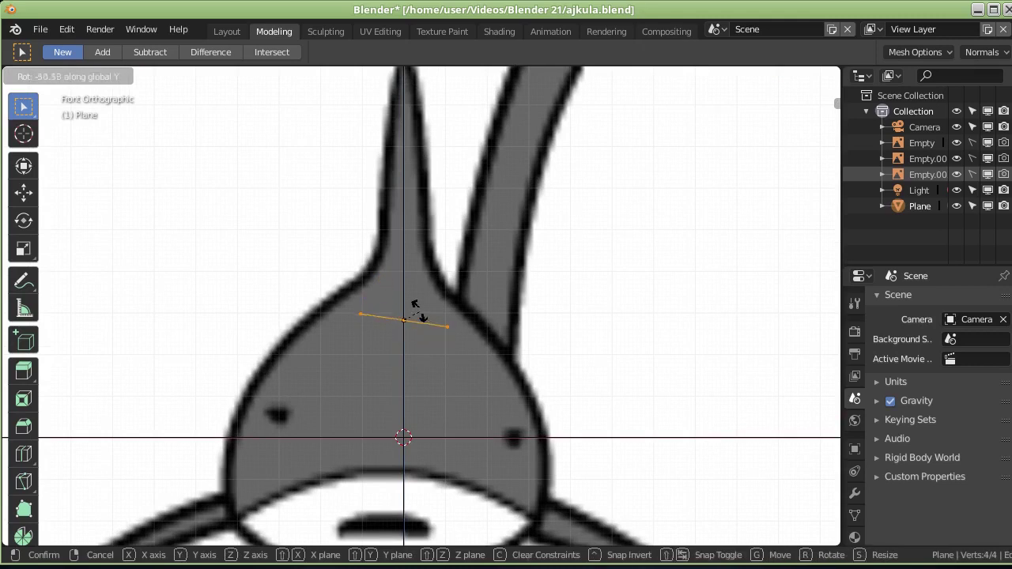
left_click(418, 312)
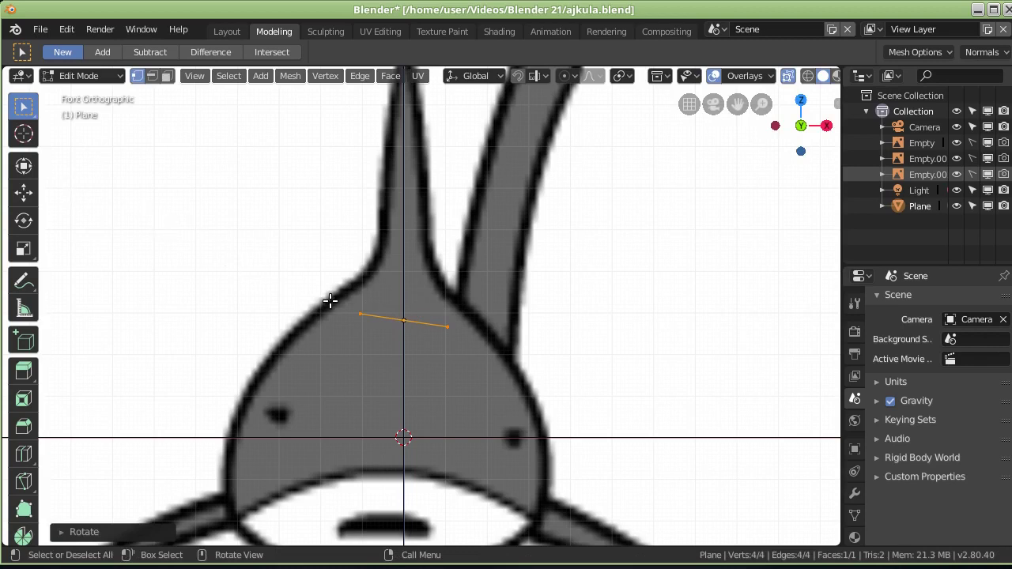
key("g")
left_click(376, 272)
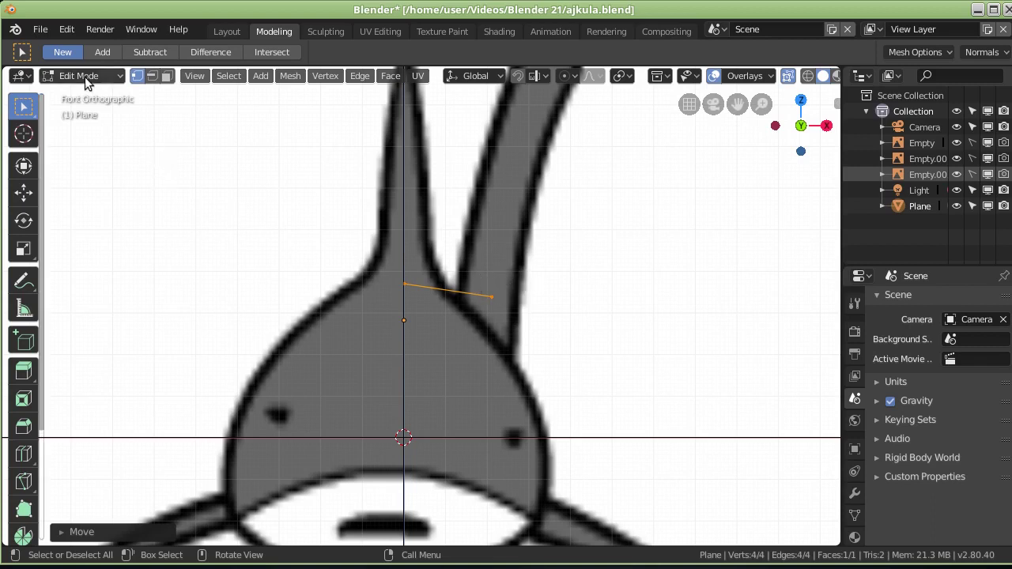
Step: Select the plane's other edge and move it onto the first edge's position
left_click(645, 264)
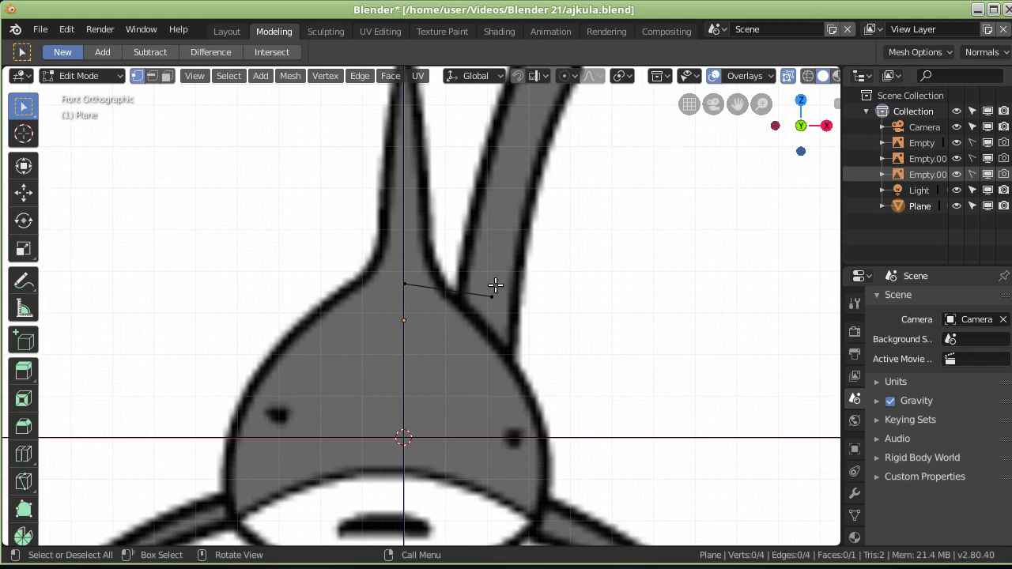
middle_click_drag(533, 271, 501, 309)
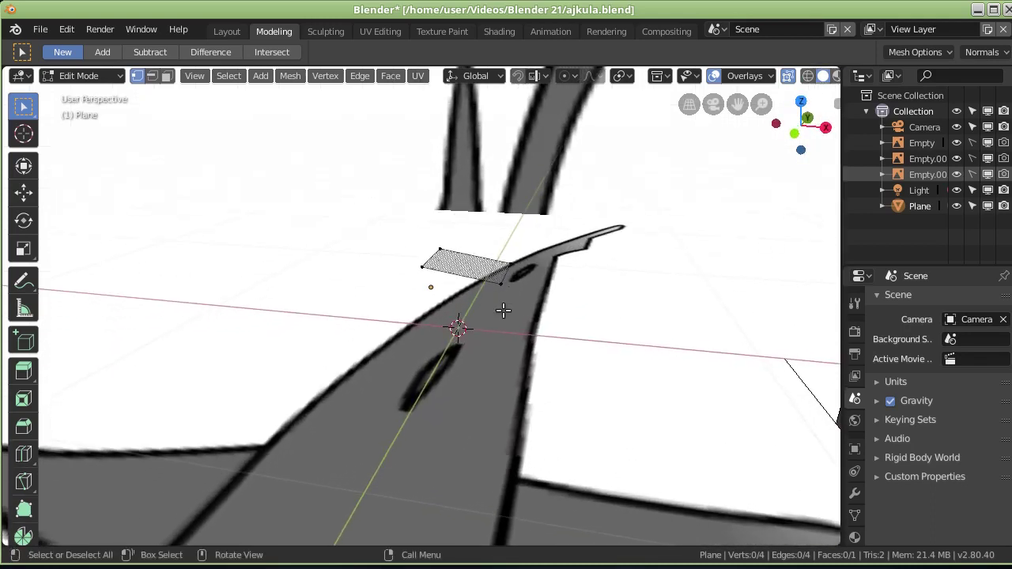
left_click(515, 277)
key("KP_1")
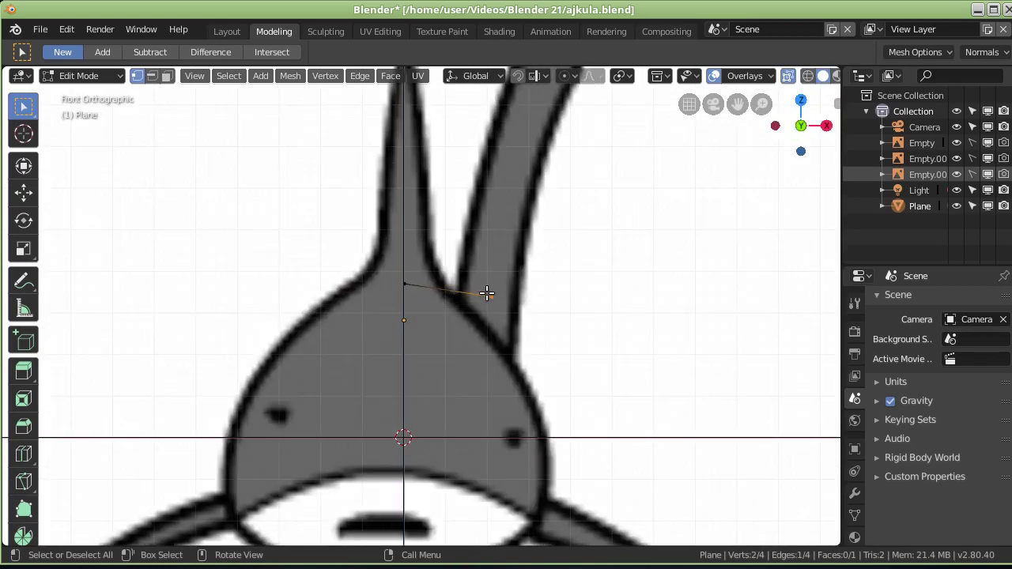
key("g")
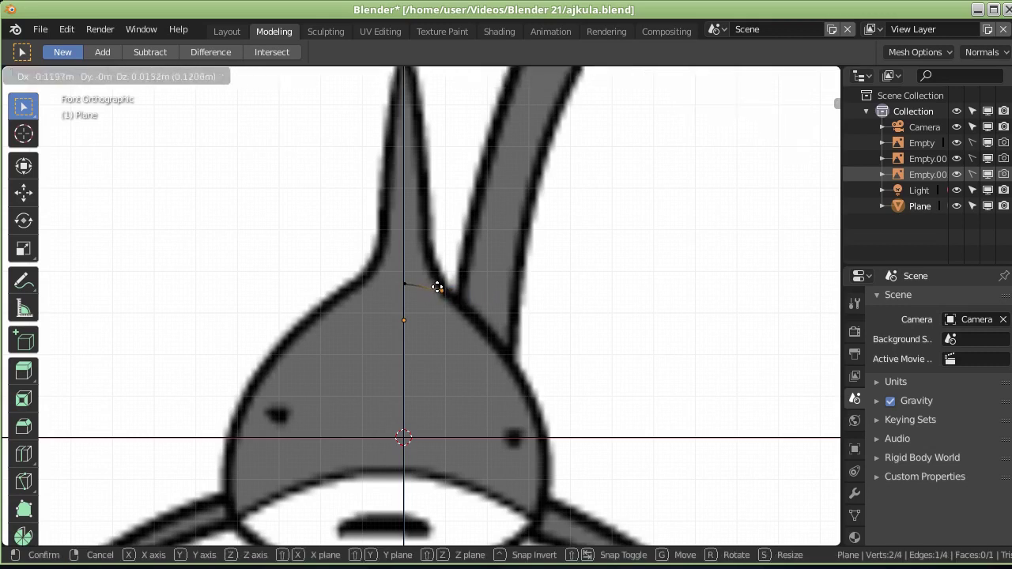
left_click(438, 285)
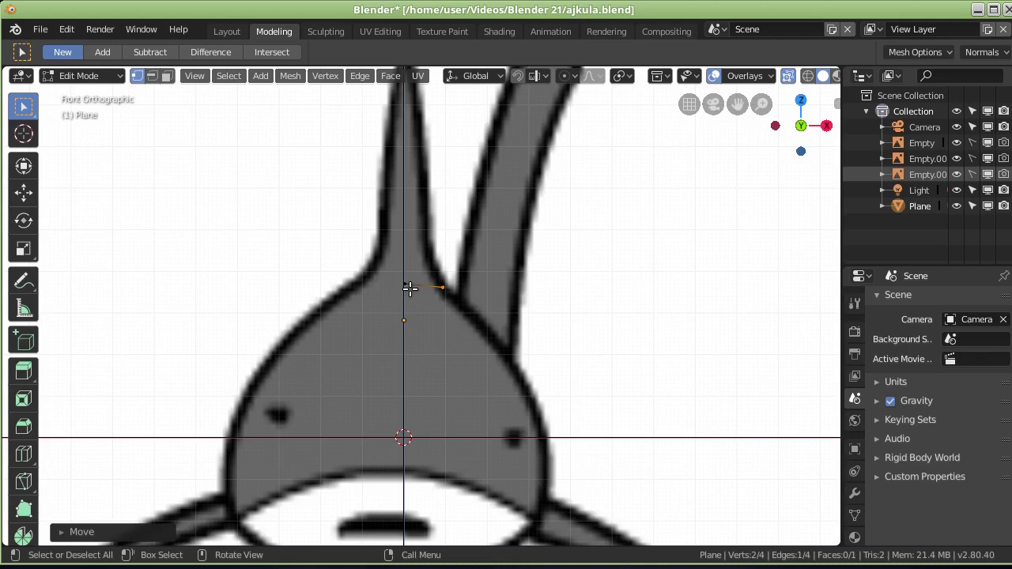
Step: Set the inner vertex exactly on the shark's centre line
scroll(408, 289, "up", 3)
scroll(408, 289, "up", 2)
scroll(400, 277, "up", 2)
scroll(390, 268, "up", 2)
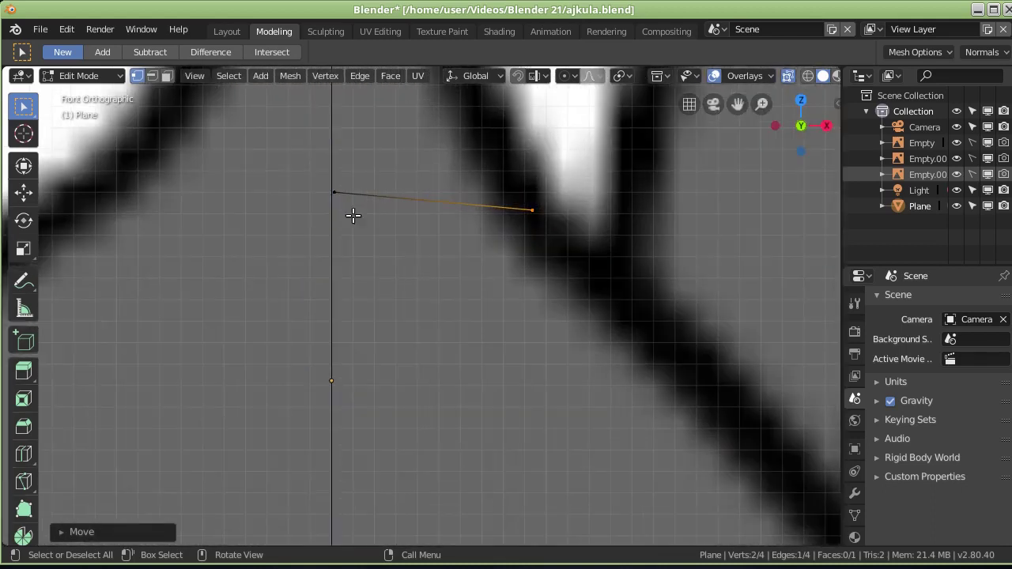
scroll(332, 198, "up", 2)
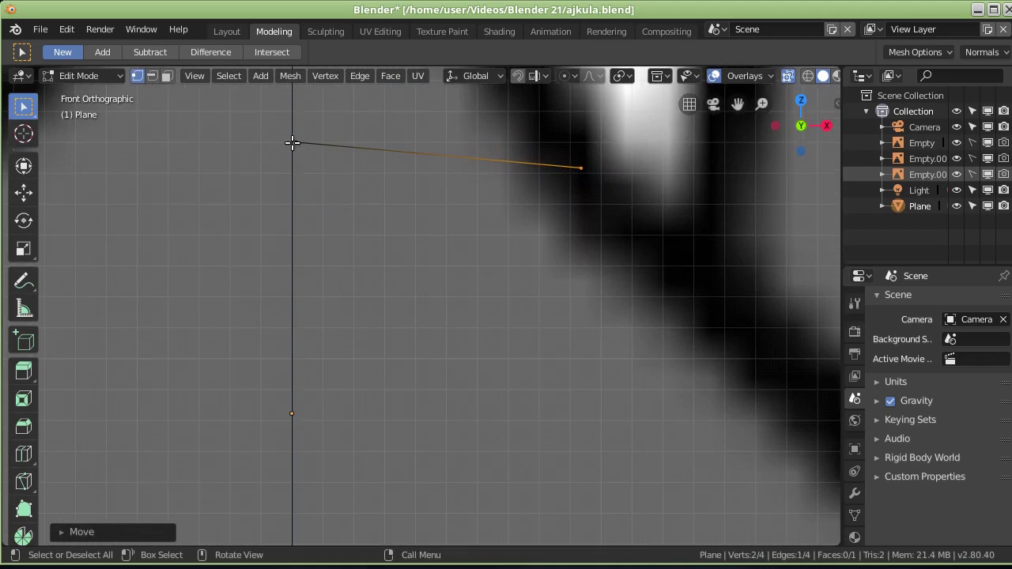
scroll(293, 142, "up", 2)
scroll(293, 148, "down", 1)
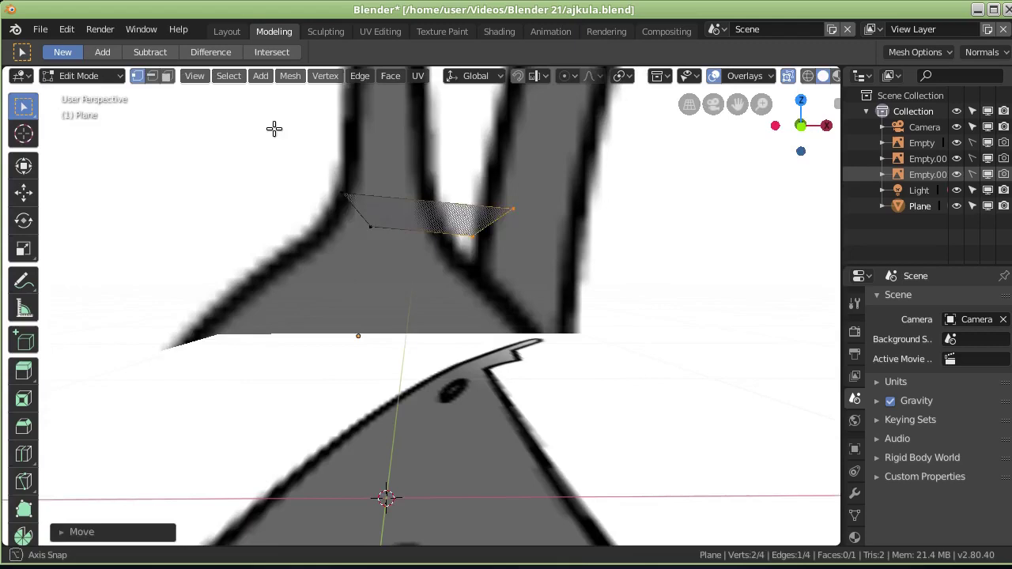
middle_click_drag(265, 116, 420, 179)
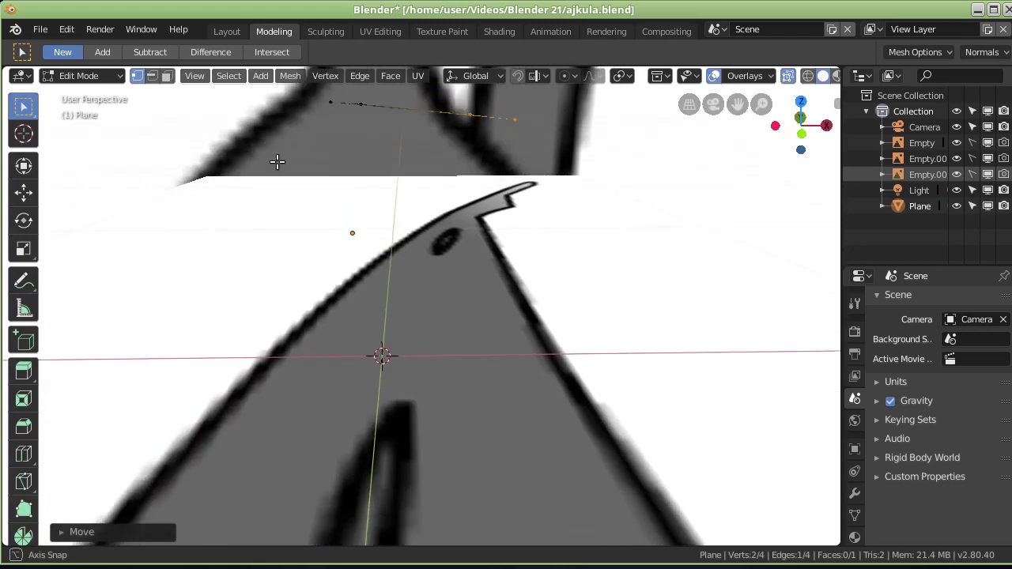
middle_click_drag(497, 181, 509, 172)
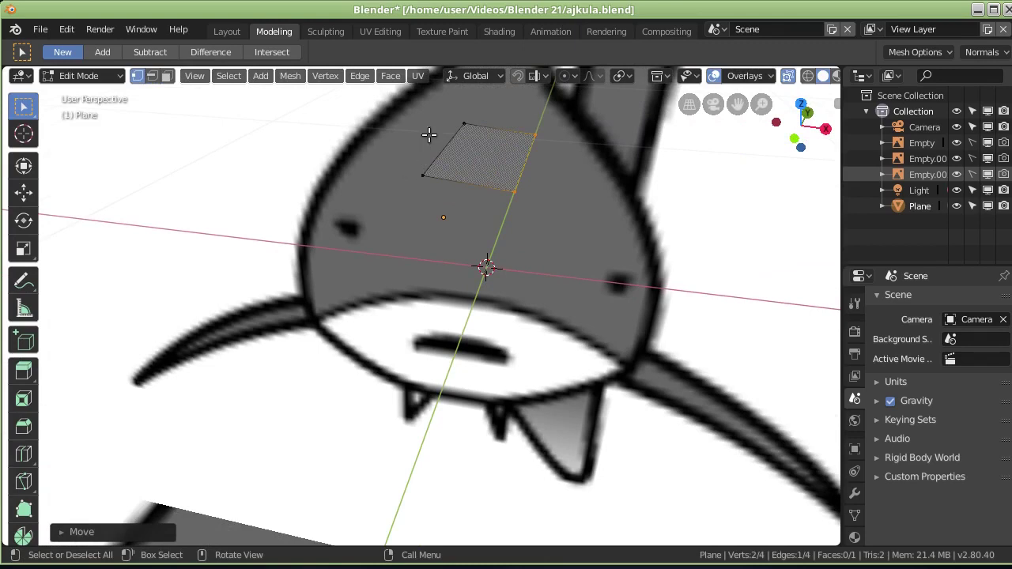
key("KP_1")
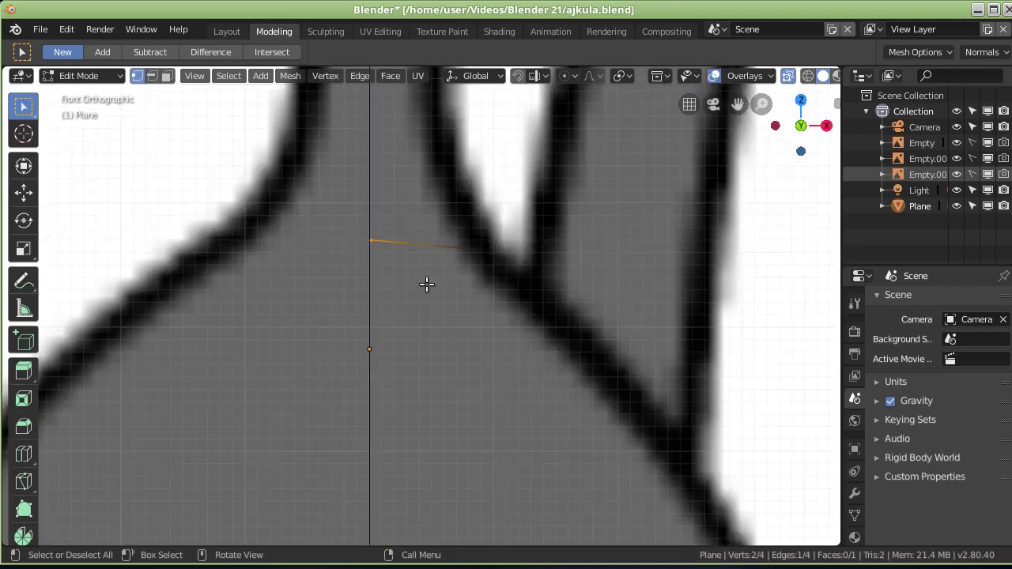
scroll(332, 208, "down", 3)
scroll(345, 233, "down", 2)
middle_click_drag(307, 151, 387, 330, "shift")
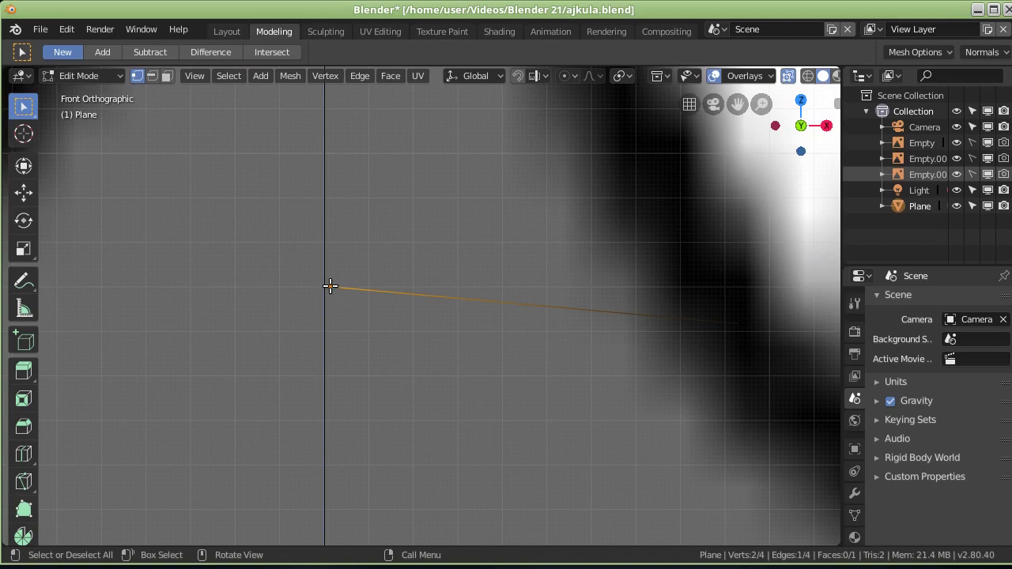
key("g")
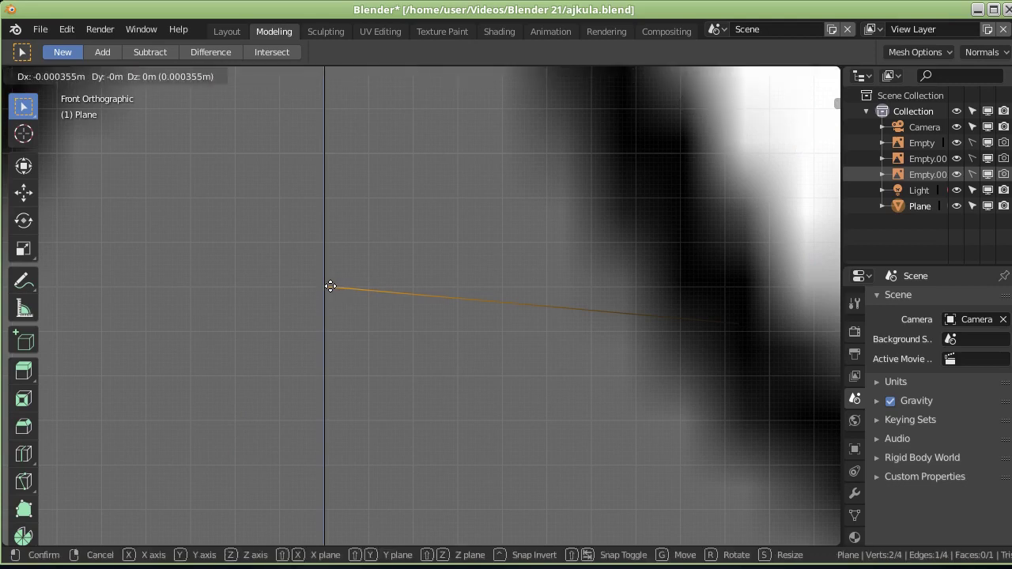
left_click(328, 287)
scroll(475, 316, "down", 6)
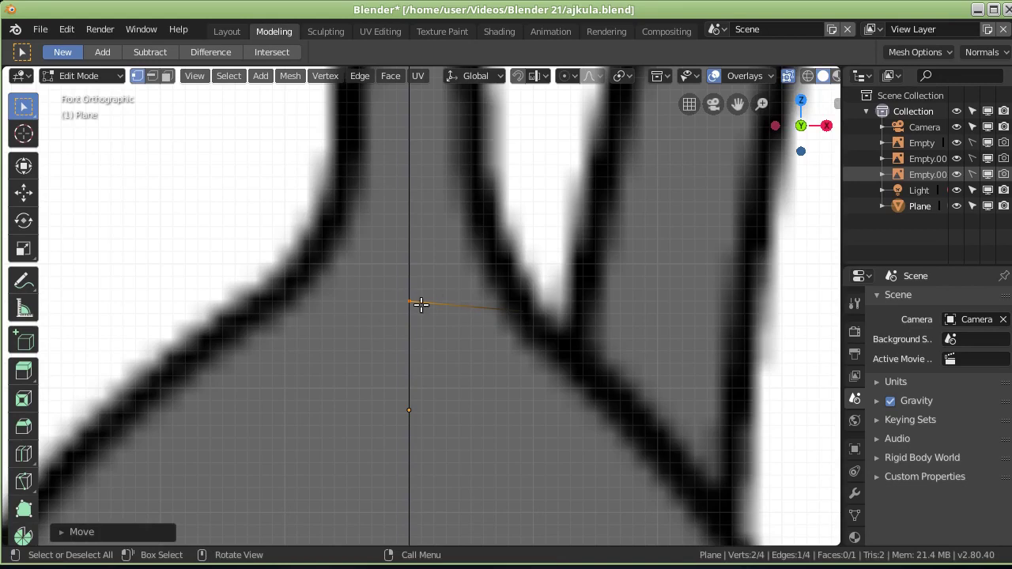
Step: Move the outer vertex onto the body outline beside the fin and begin extruding from it
mouse_move(467, 324)
middle_mouse_down()
mouse_move(362, 336)
mouse_move(358, 322)
middle_mouse_up()
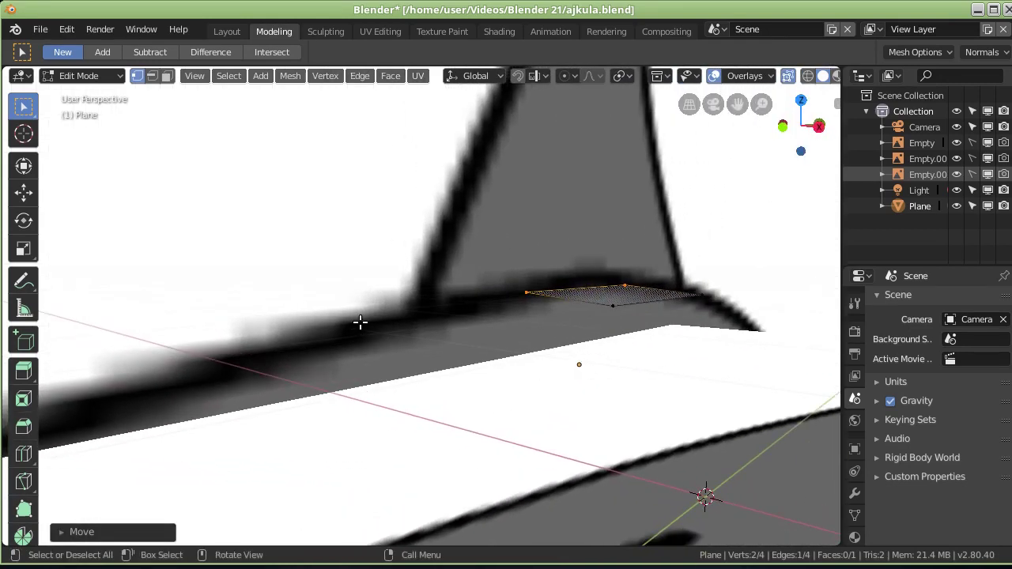
key("KP_1")
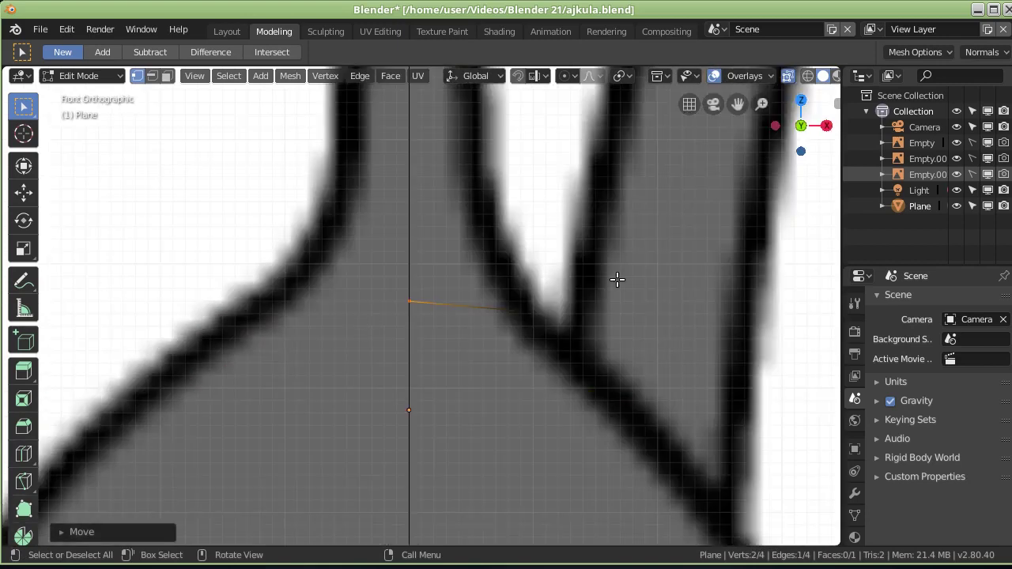
middle_click_drag(567, 319, 558, 344)
left_click(530, 288)
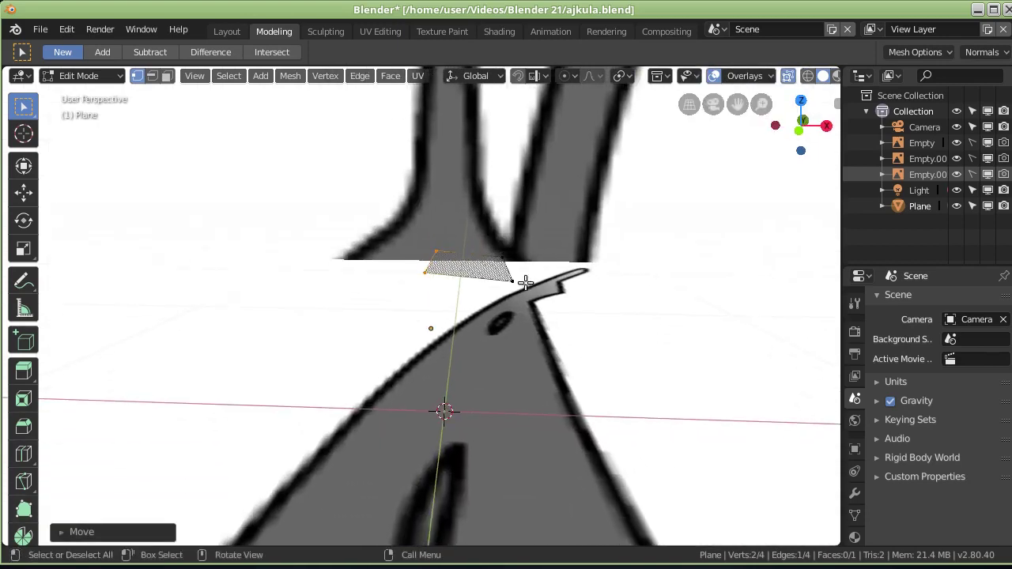
key("KP_1")
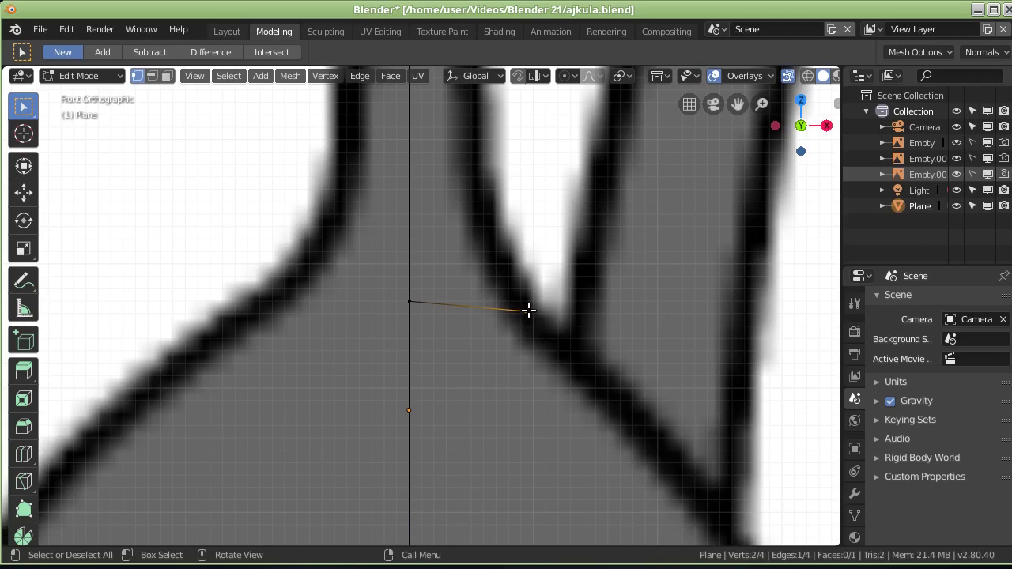
key("g")
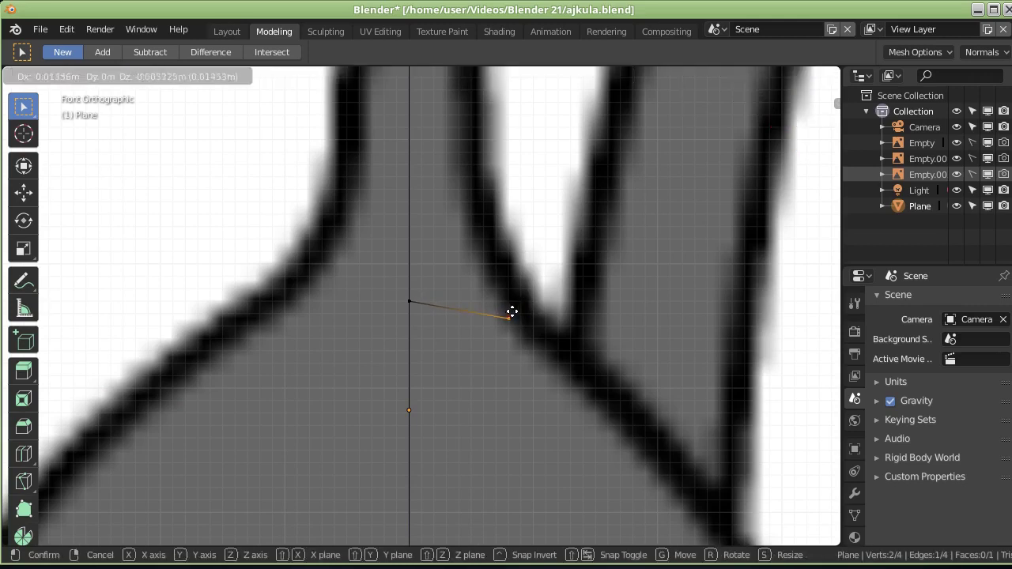
left_click(511, 311)
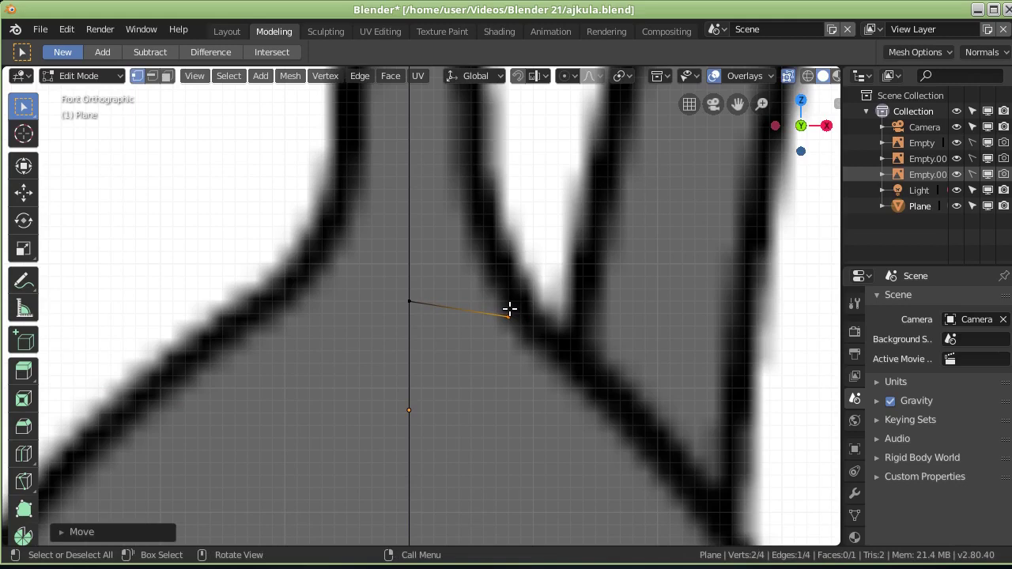
key("e")
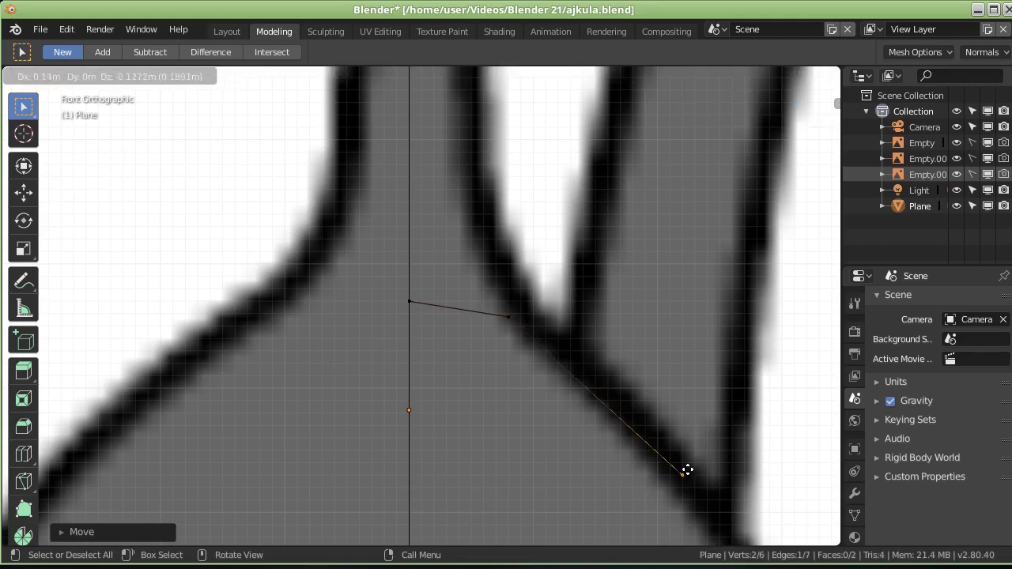
Step: Extrude vertices down the right body outline to a point beside the eye
left_click(677, 458)
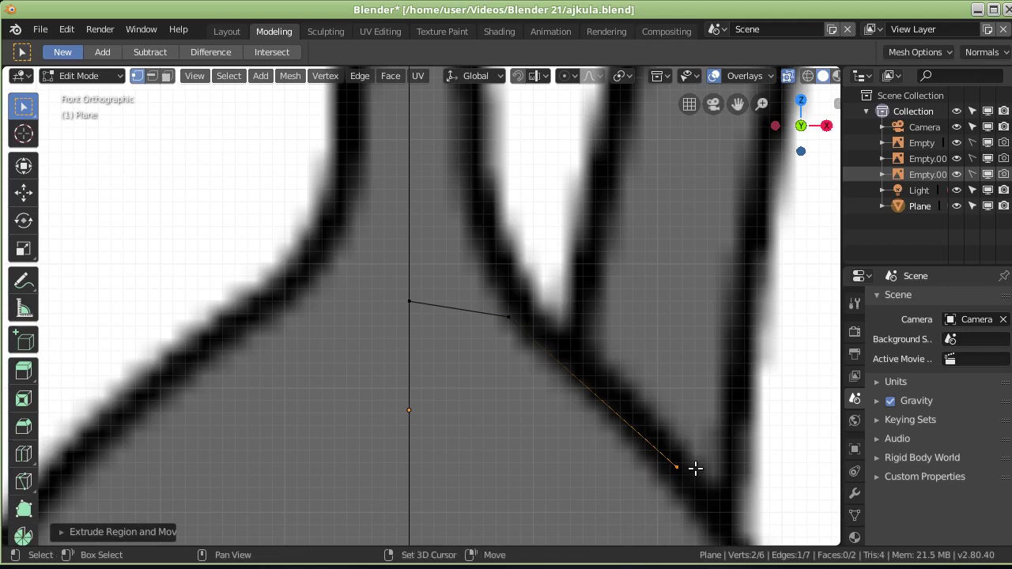
mouse_move(695, 468)
middle_mouse_down("shift")
mouse_move(525, 257)
mouse_move(451, 276)
middle_mouse_up("shift")
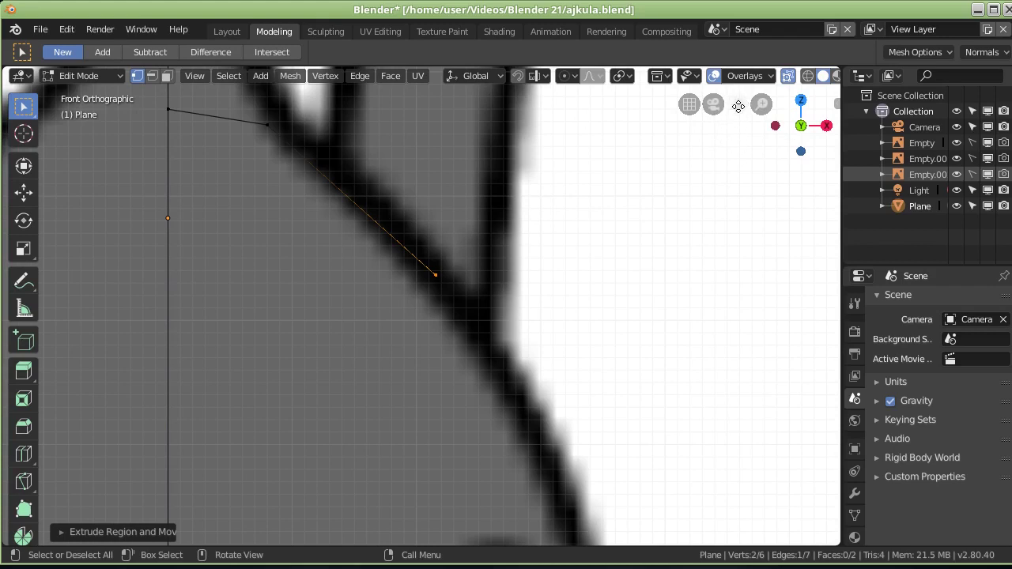
mouse_move(737, 109)
left_mouse_down()
mouse_move(689, 177)
mouse_move(707, 139)
mouse_move(803, 100)
mouse_move(800, 237)
mouse_move(758, 111)
left_mouse_up()
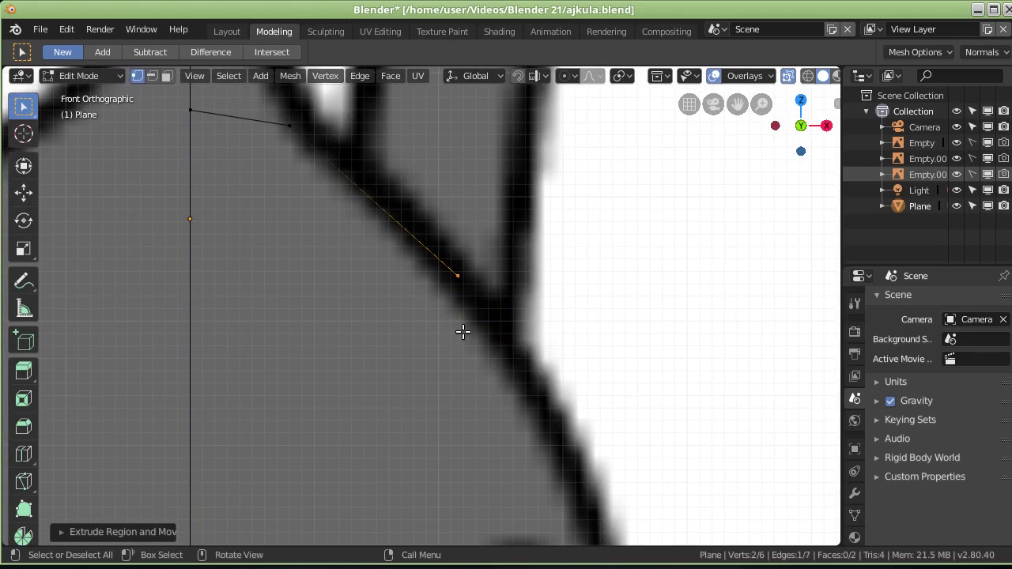
key("e")
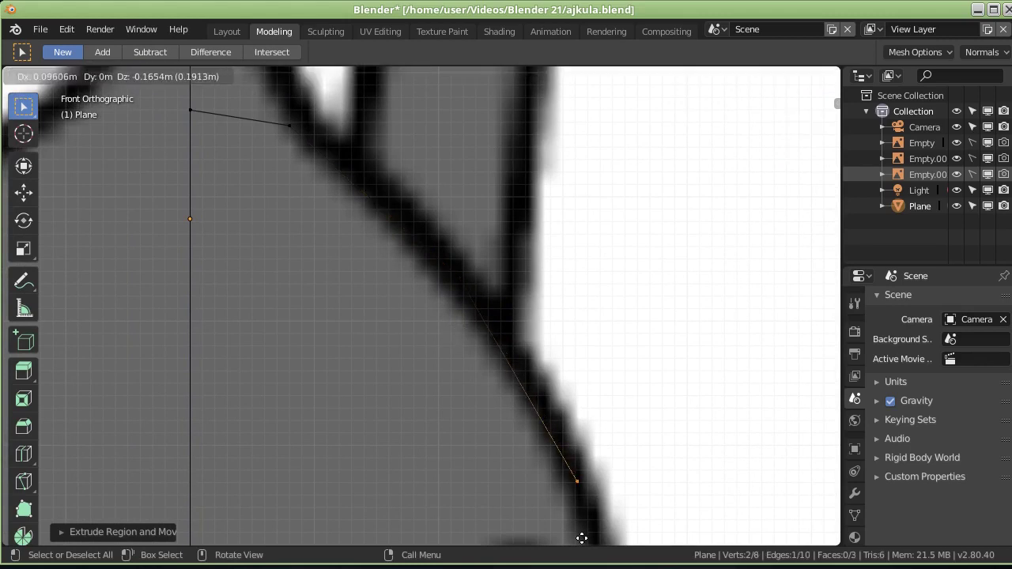
left_click(578, 537)
middle_click_drag(613, 473, 544, 180, "shift")
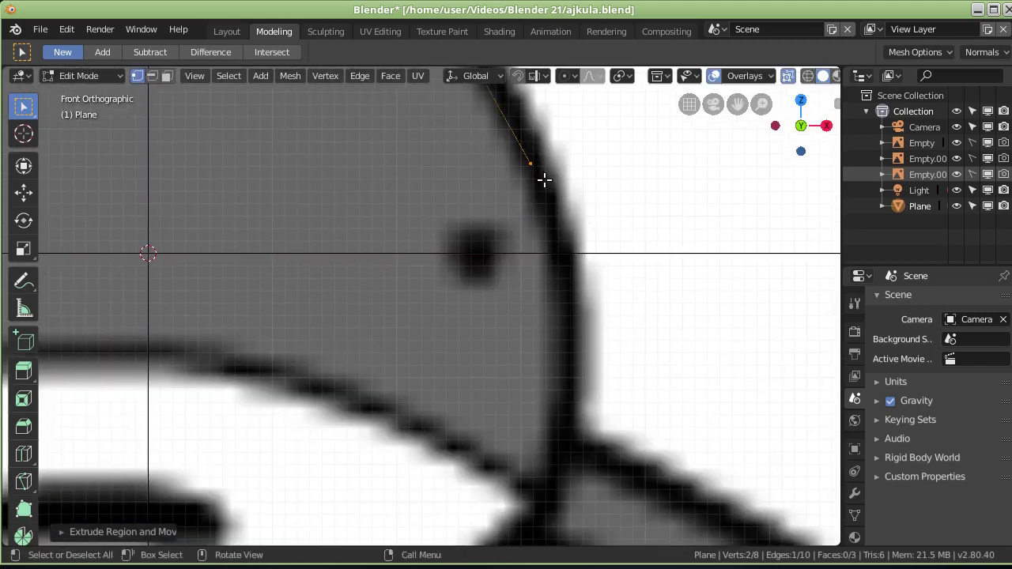
key("e")
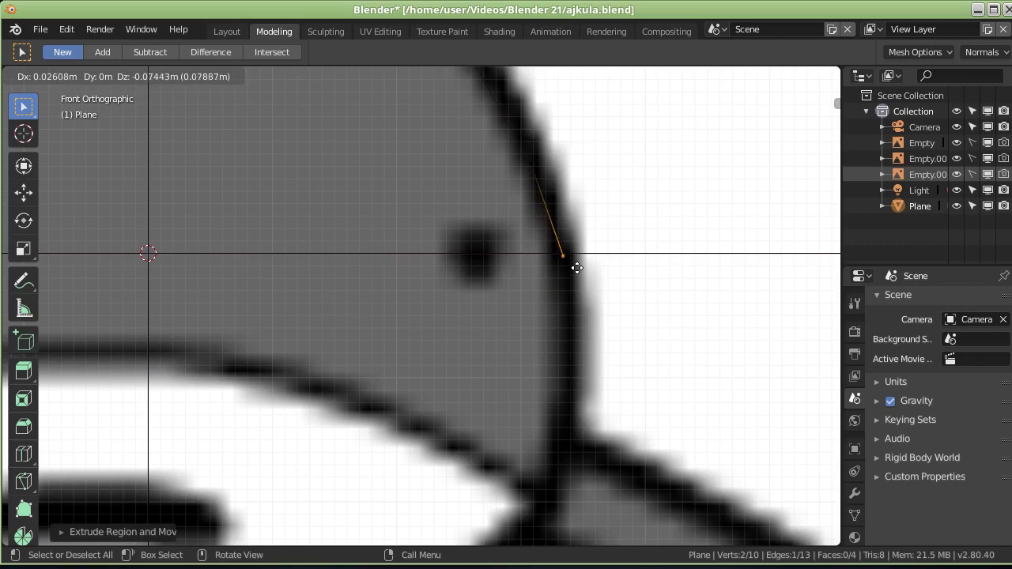
left_click(569, 252)
Step: Continue extruding vertices along the lower head and mouth outline to the centre line underneath
key("e")
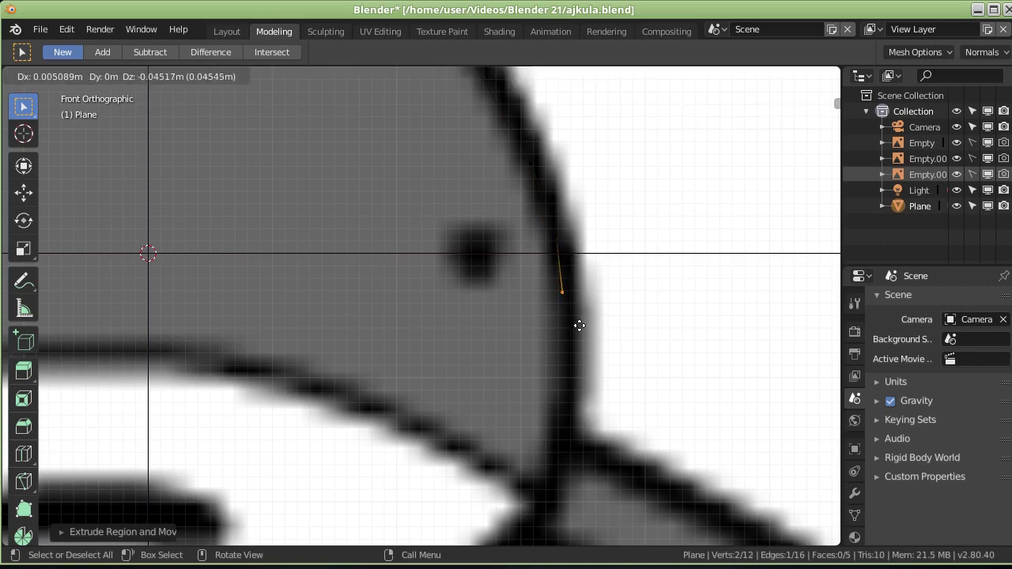
scroll(576, 308, "up", 2)
left_click(639, 227)
key("e")
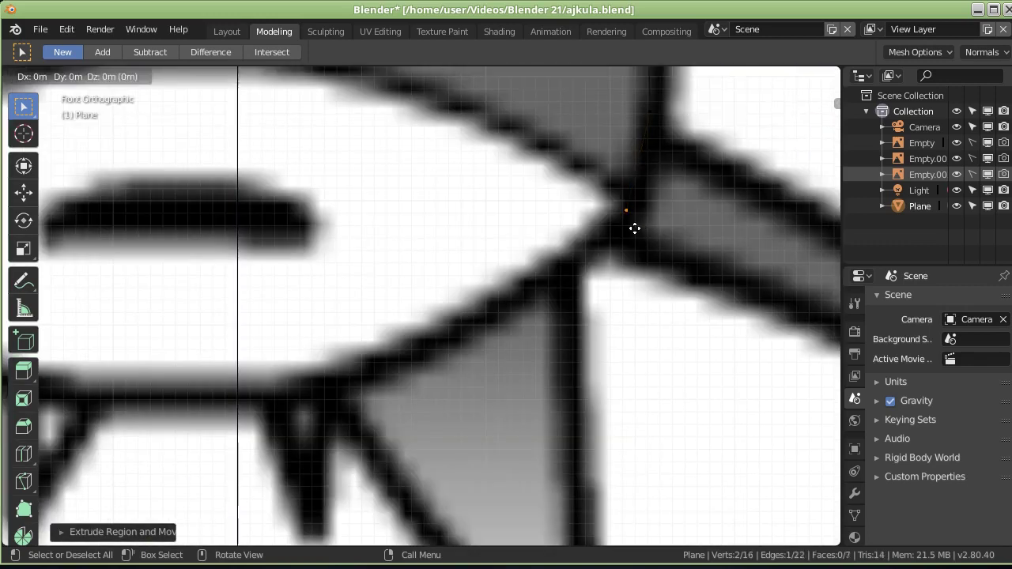
left_click(495, 328)
key("e")
left_click(248, 402)
scroll(227, 400, "up", 3)
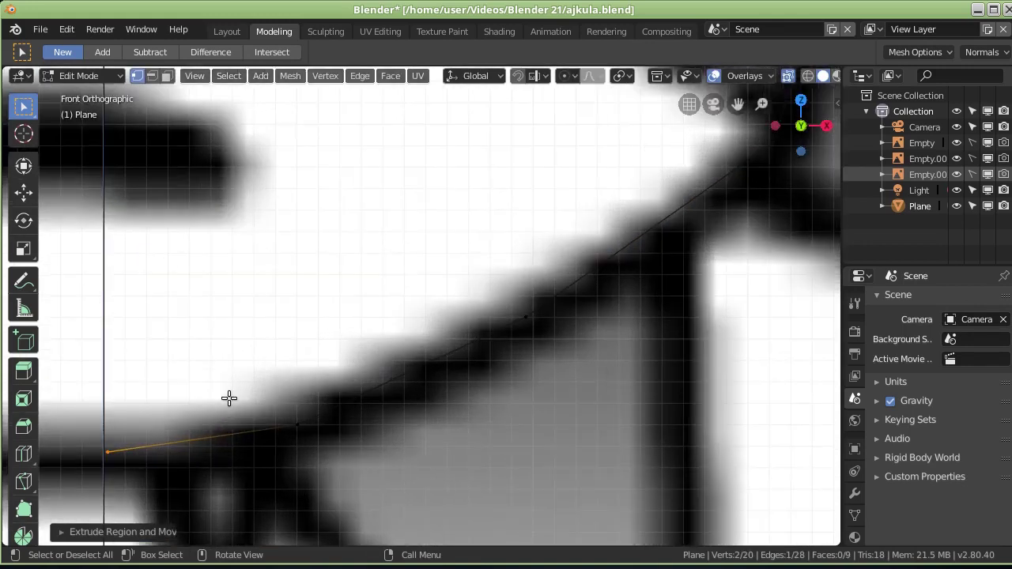
middle_click_drag(238, 379, 426, 216, "shift")
scroll(426, 216, "up", 3)
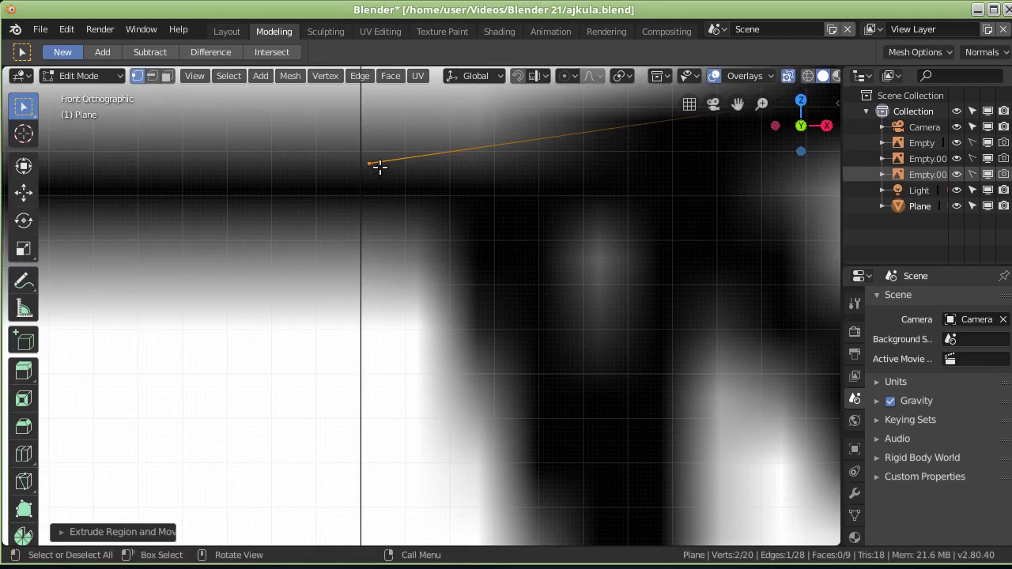
key("e")
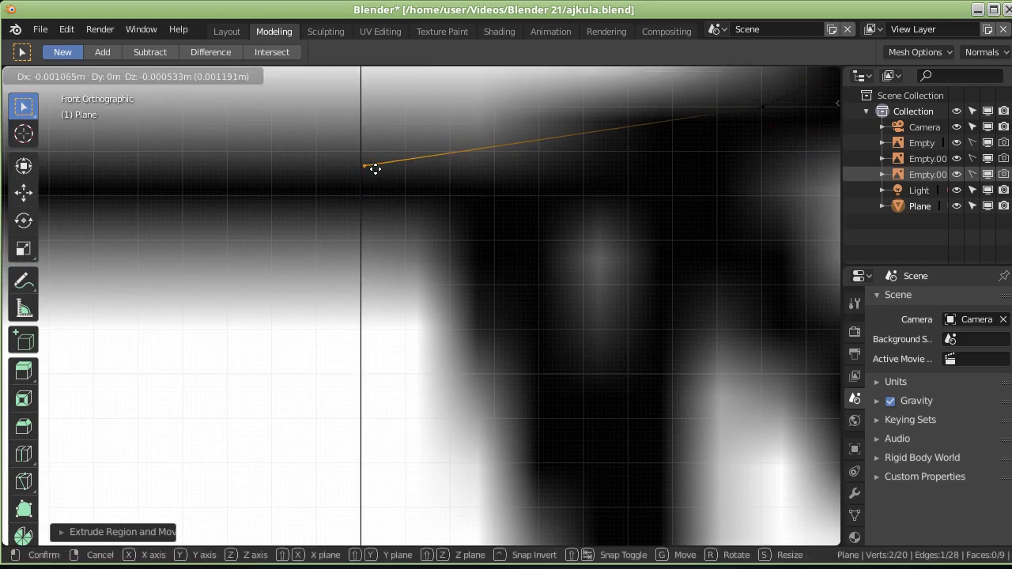
left_click(375, 169)
scroll(416, 170, "down", 2)
scroll(409, 174, "down", 2)
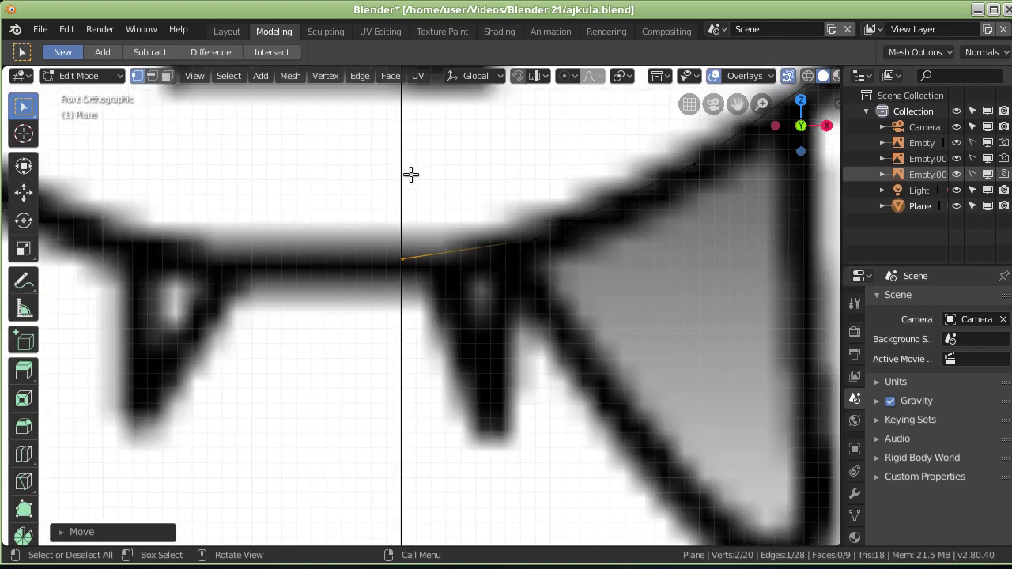
scroll(411, 175, "down", 3)
scroll(432, 177, "down", 2)
left_click(83, 75)
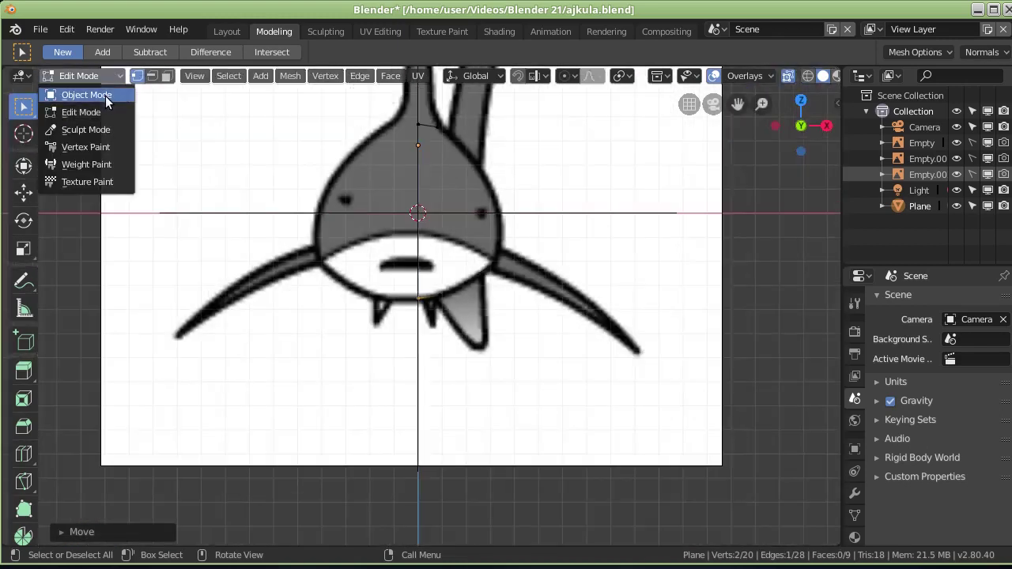
Step: Return to Object Mode and hide the Empty, Empty.001 and Empty.002 reference images
left_click(87, 95)
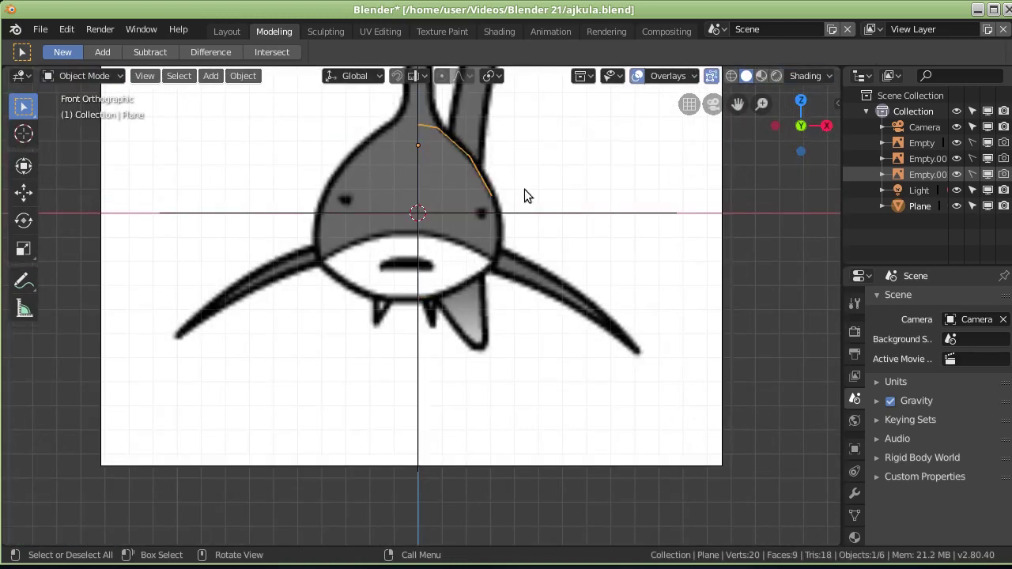
middle_click_drag(524, 190, 446, 212)
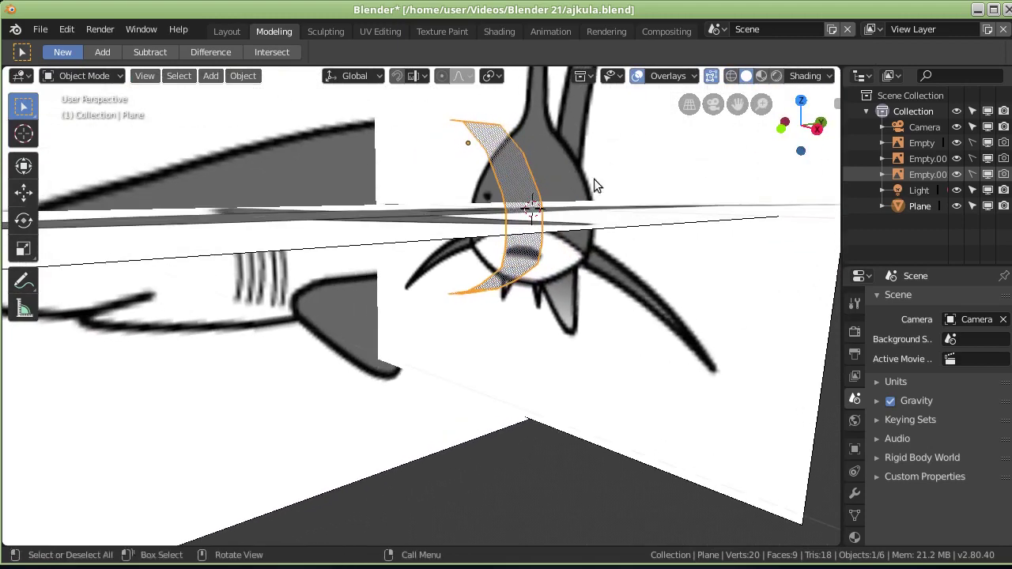
left_click(956, 174)
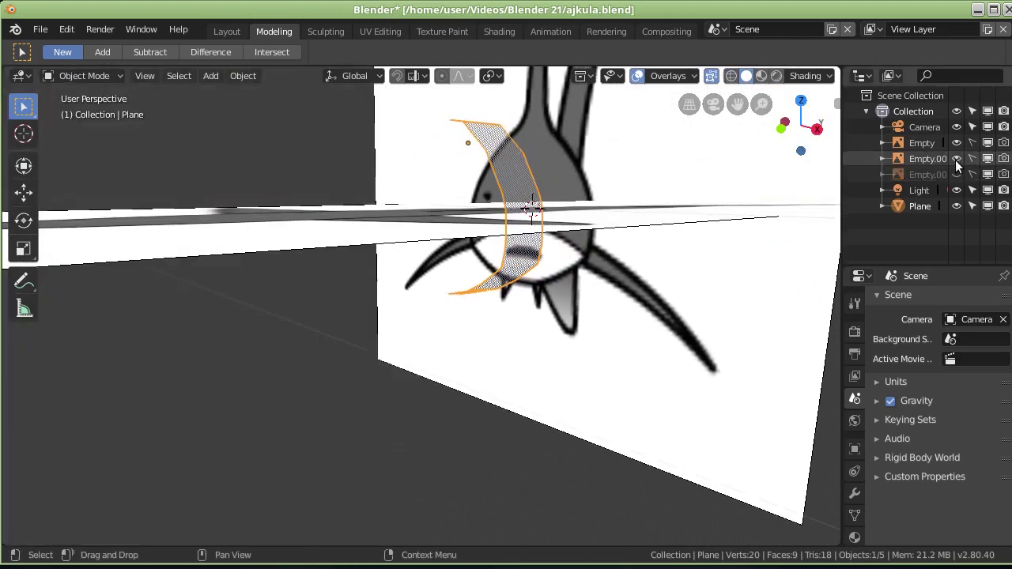
left_click(957, 159)
left_click(957, 142)
mouse_move(619, 227)
middle_mouse_down()
mouse_move(618, 189)
mouse_move(529, 240)
mouse_move(714, 230)
middle_mouse_up()
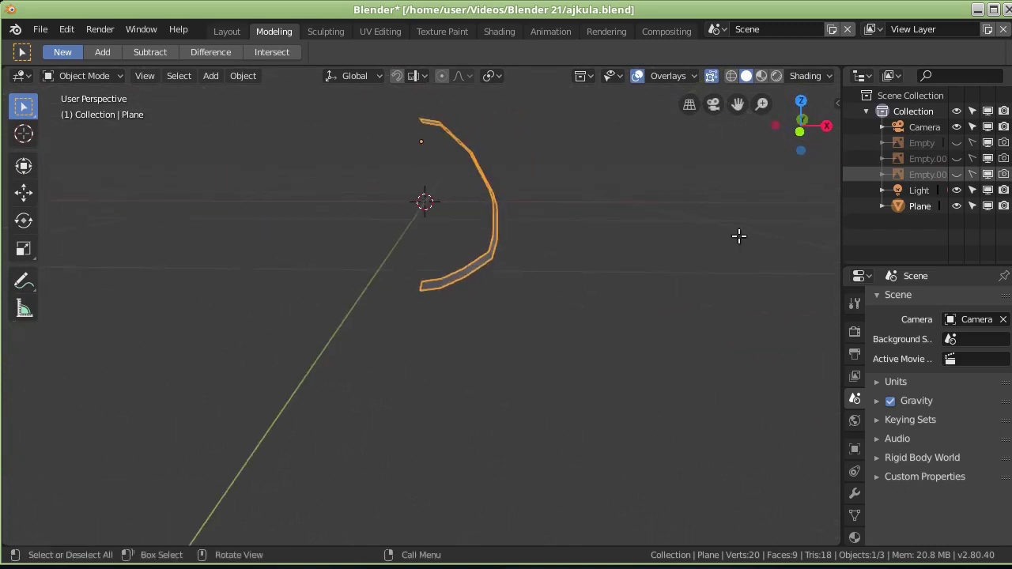
Step: Add a Mirror modifier to the strip from the Modifier properties
left_click(855, 494)
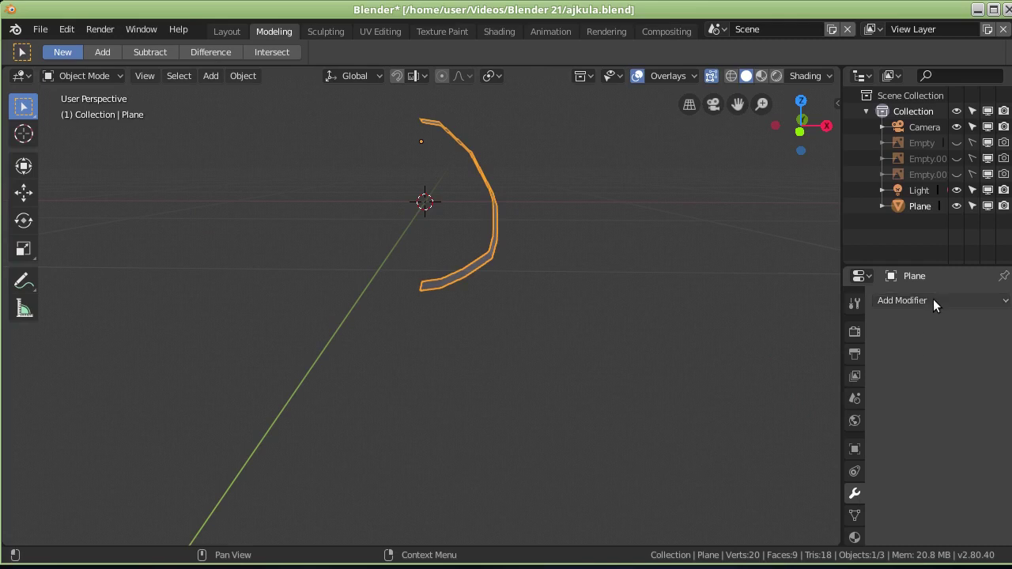
left_click(933, 301)
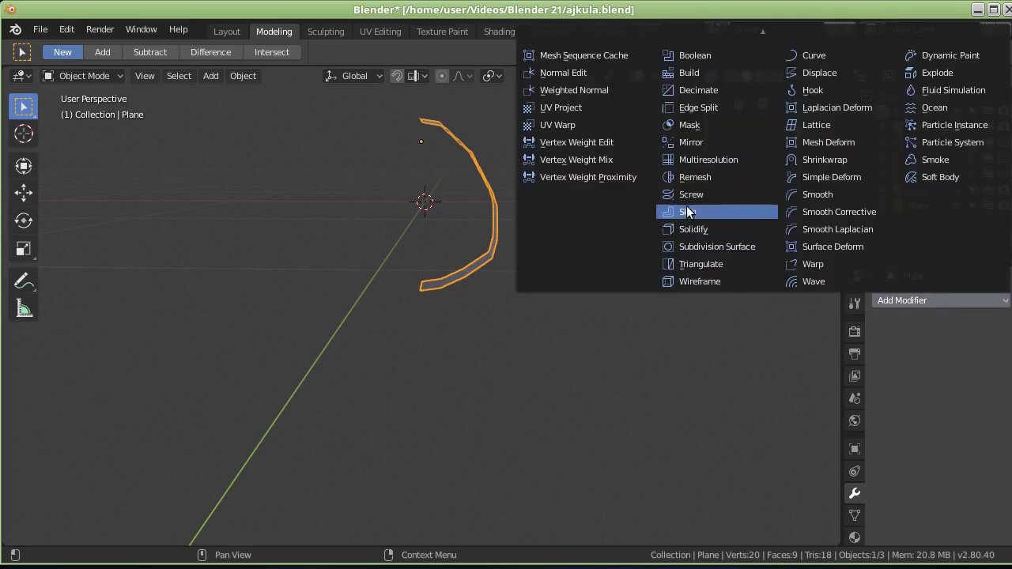
left_click(697, 147)
mouse_move(697, 147)
middle_mouse_down()
mouse_move(497, 301)
mouse_move(260, 191)
middle_mouse_up()
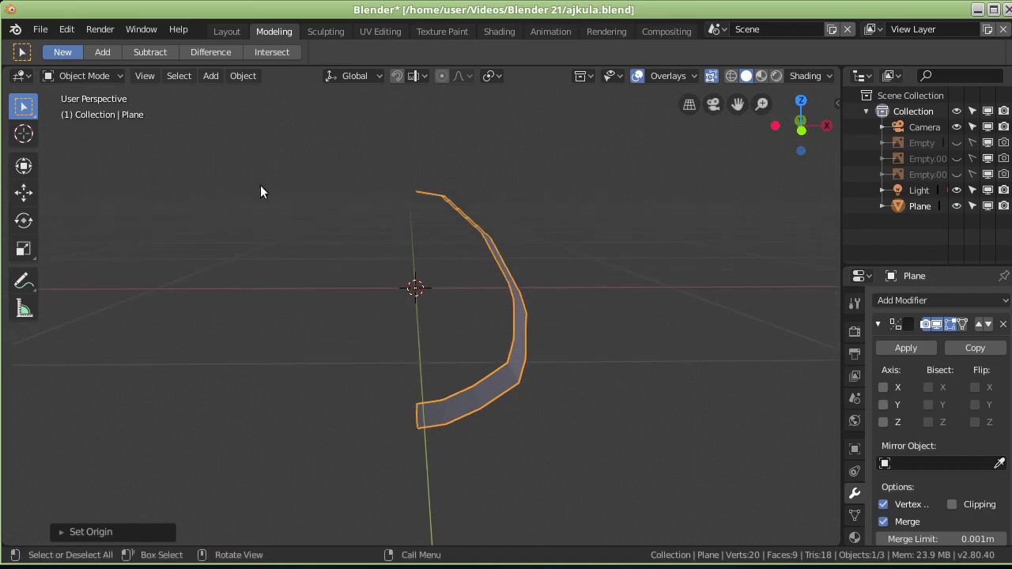
Step: Try mirroring across Axis X, then undo it so no axis is enabled
left_click(211, 78)
left_click(211, 77)
left_click(883, 387)
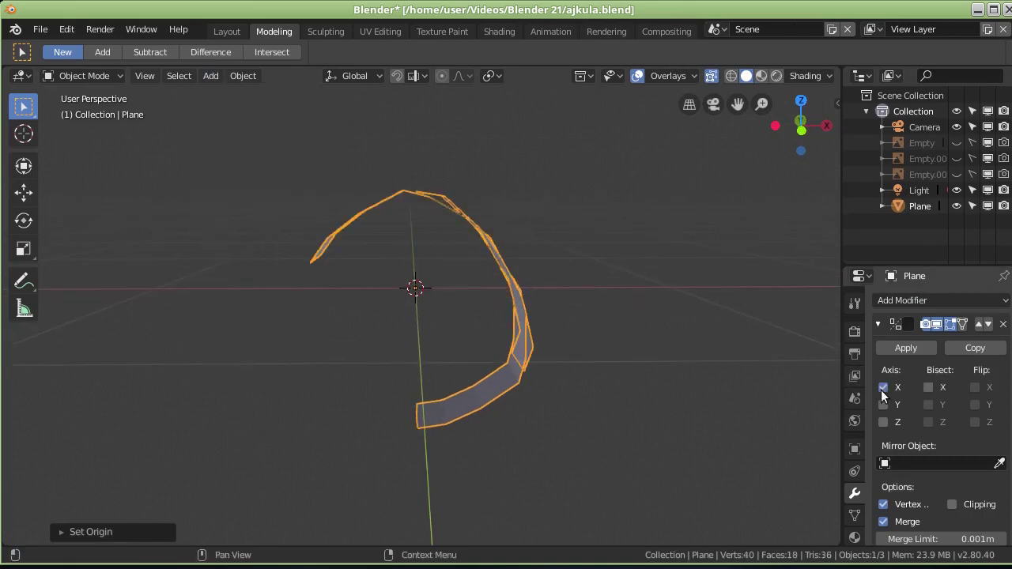
mouse_move(426, 251)
middle_mouse_down()
mouse_move(364, 303)
mouse_move(401, 292)
middle_mouse_up()
key("ctrl+z")
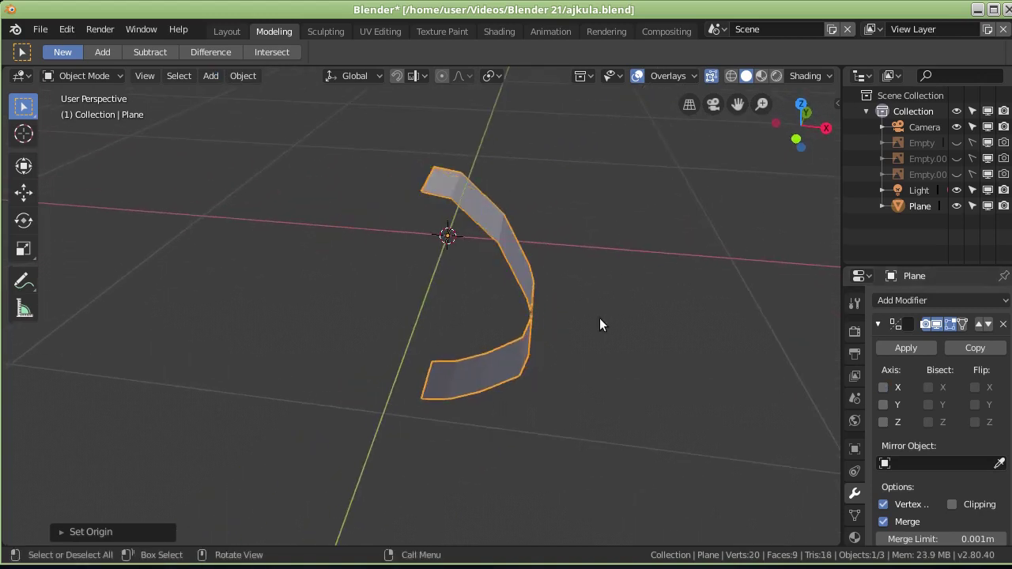
mouse_move(414, 261)
middle_mouse_down()
mouse_move(419, 230)
mouse_move(469, 213)
middle_mouse_up()
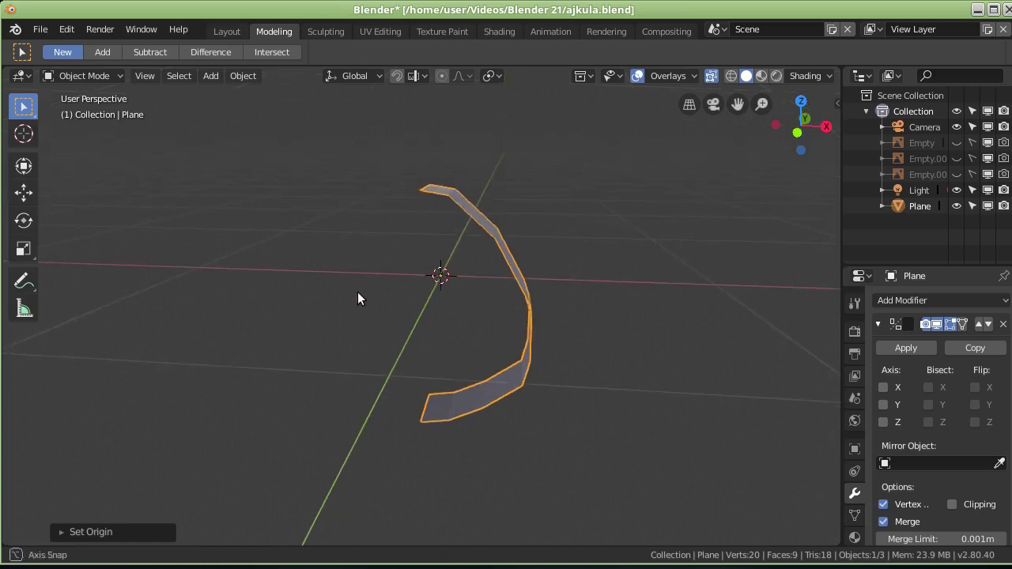
middle_click_drag(355, 291, 252, 204)
left_click(210, 78)
mouse_move(233, 229)
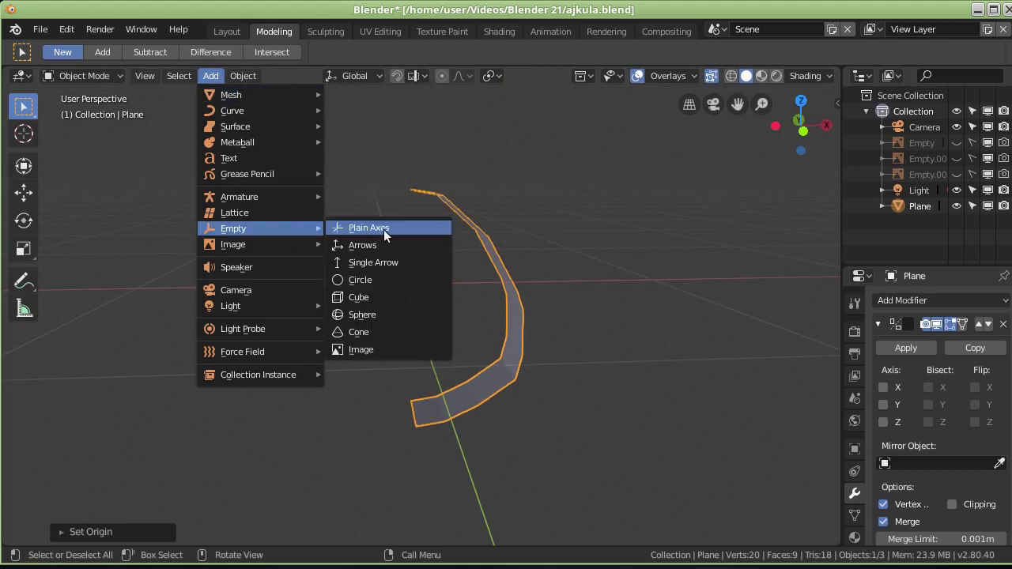
Step: Add a Plain Axes empty at the origin and reselect the strip mesh
left_click(388, 233)
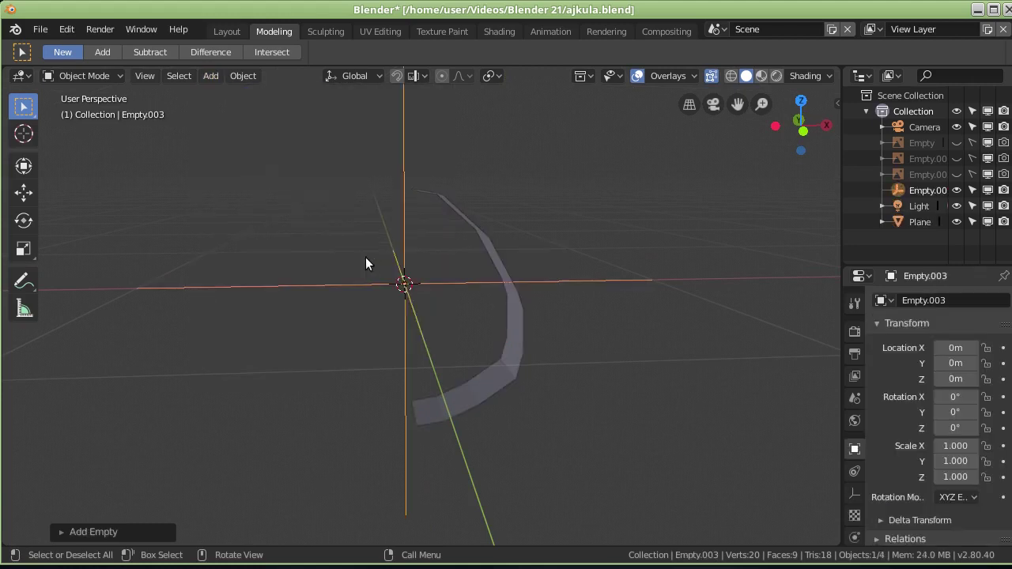
middle_click_drag(368, 259, 481, 255)
left_click(519, 312)
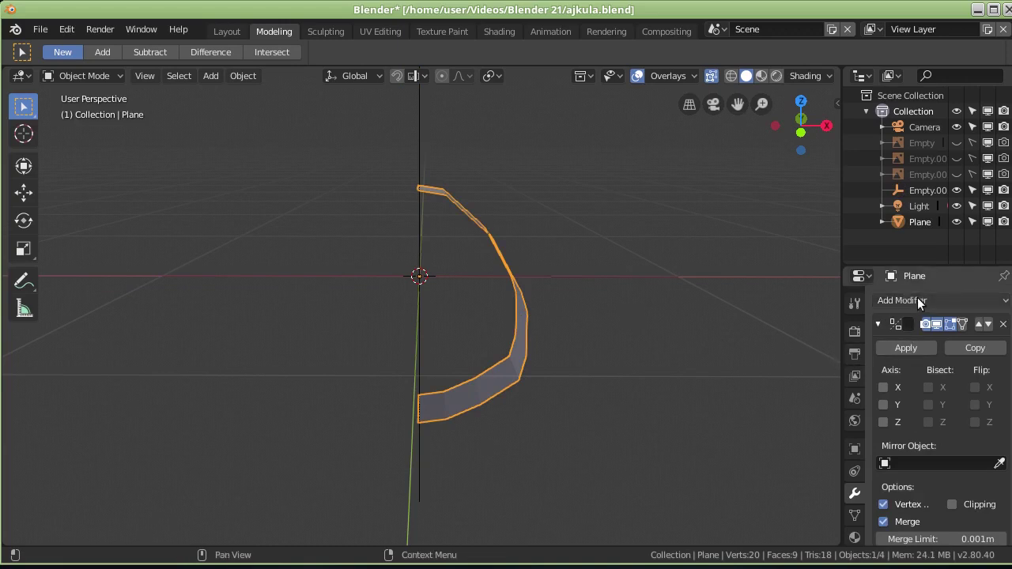
Step: Set the Mirror Object to Empty.003 and enable Axis X to close the ring
left_click(883, 463)
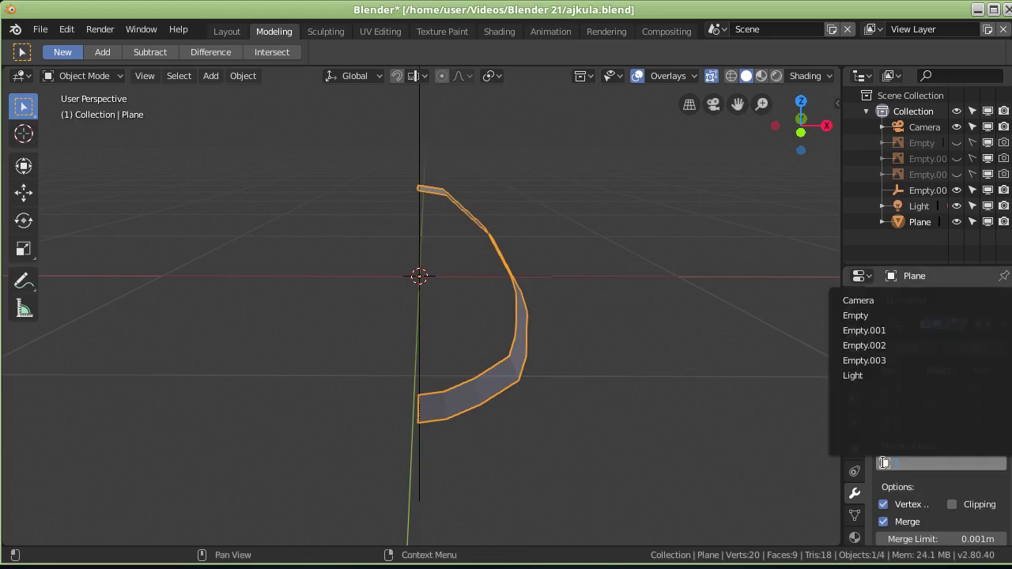
left_click(888, 358)
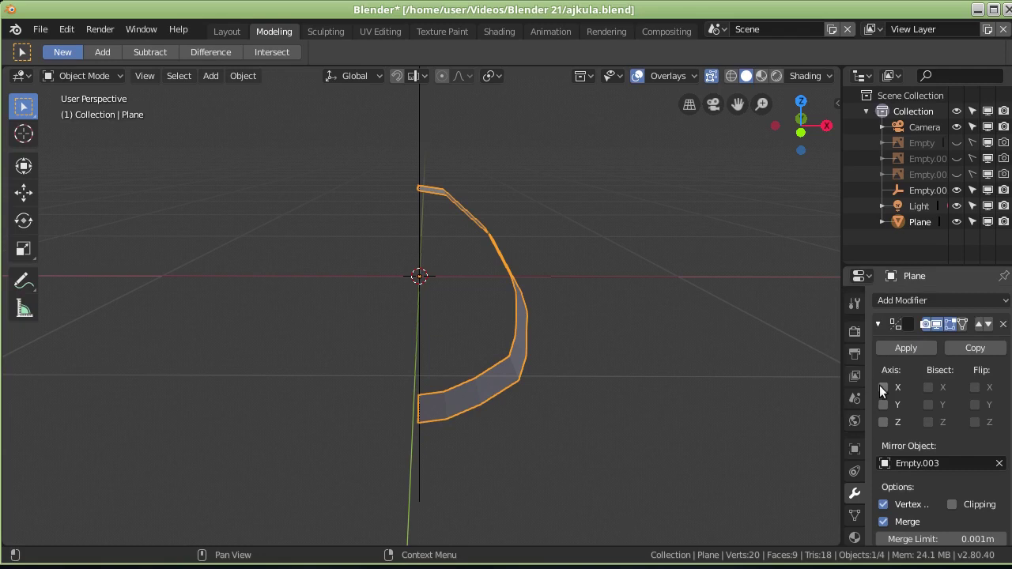
left_click(881, 388)
mouse_move(790, 363)
middle_mouse_down()
mouse_move(638, 320)
mouse_move(529, 321)
mouse_move(609, 305)
mouse_move(645, 261)
mouse_move(688, 299)
mouse_move(685, 327)
middle_mouse_up()
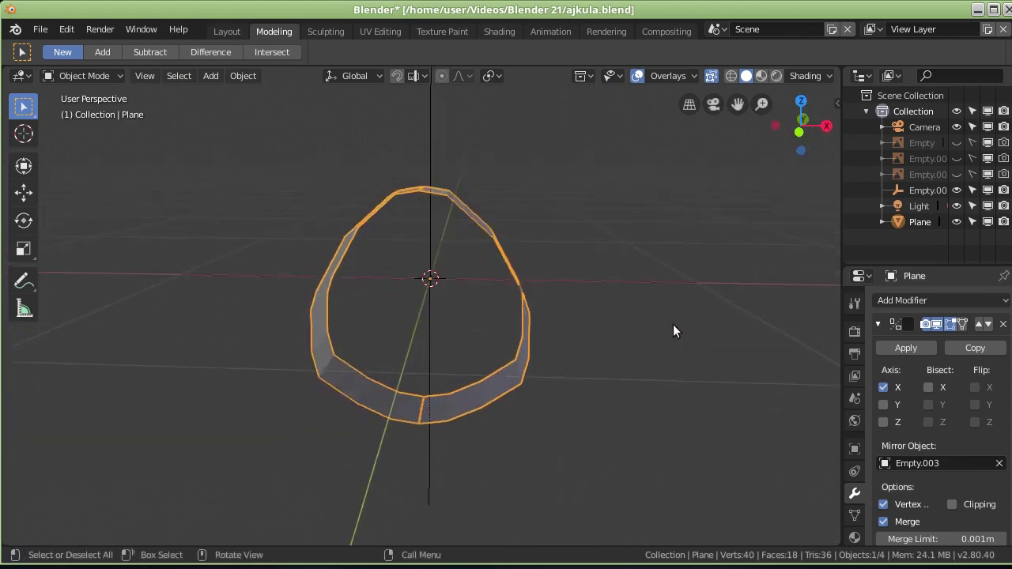
mouse_move(539, 243)
middle_mouse_down()
mouse_move(549, 267)
mouse_move(390, 185)
mouse_move(477, 287)
mouse_move(532, 250)
middle_mouse_up()
scroll(403, 182, "up", 3)
middle_click_drag(507, 258, 465, 282)
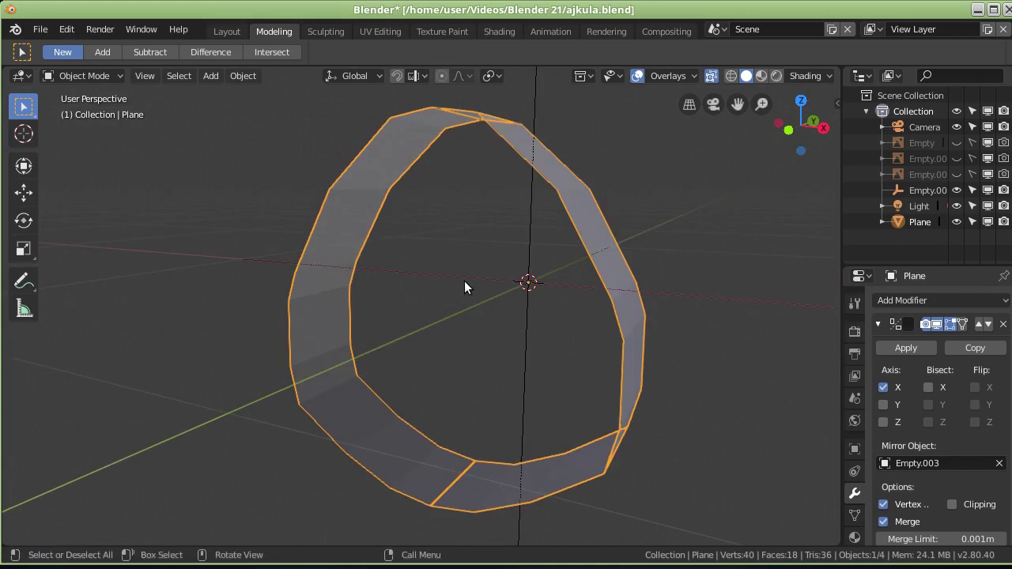
middle_click_drag(483, 103, 520, 110)
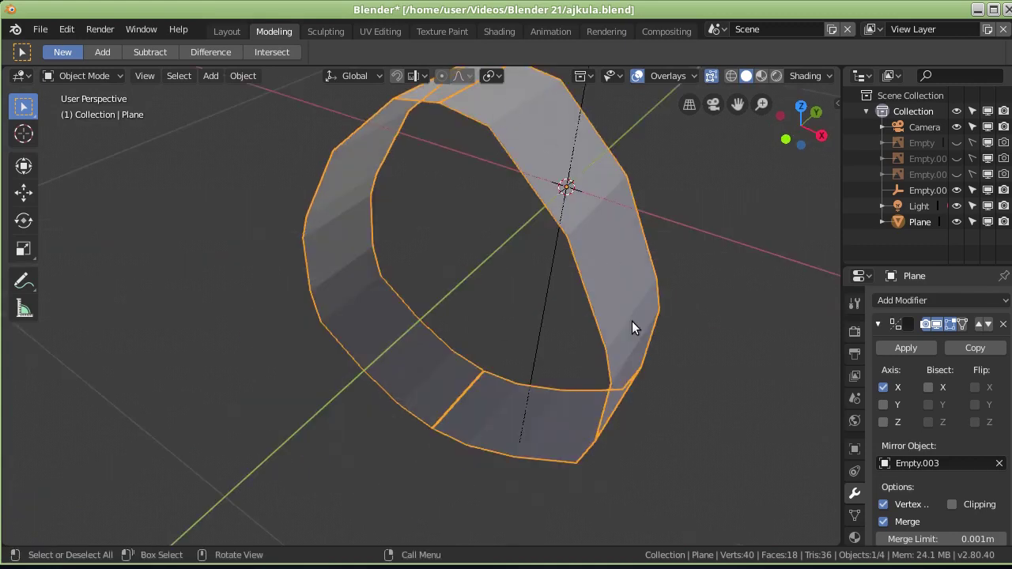
middle_click_drag(619, 252, 673, 414)
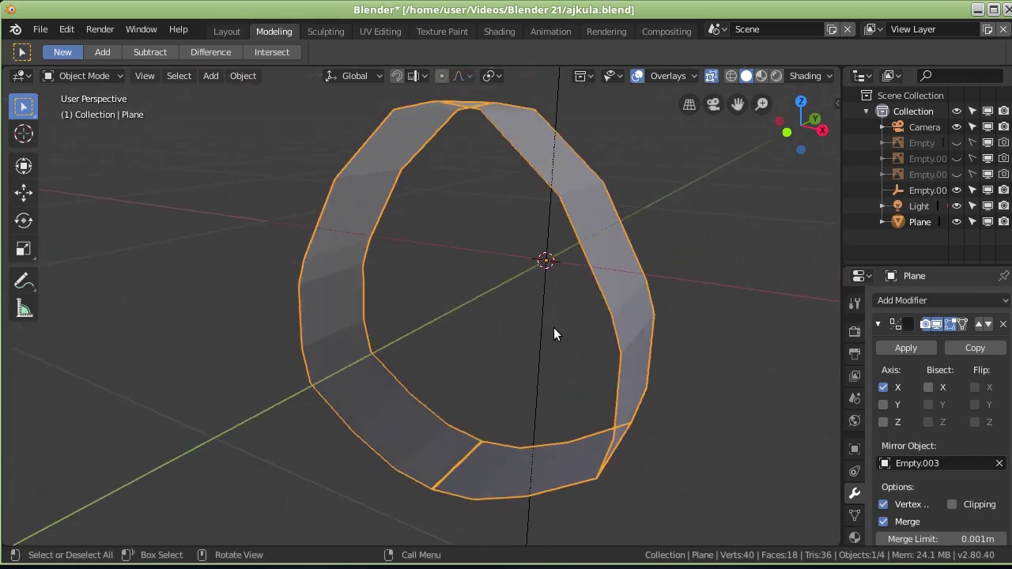
mouse_move(621, 325)
middle_mouse_down()
mouse_move(662, 287)
mouse_move(583, 361)
mouse_move(577, 292)
middle_mouse_up()
scroll(572, 239, "down", 2)
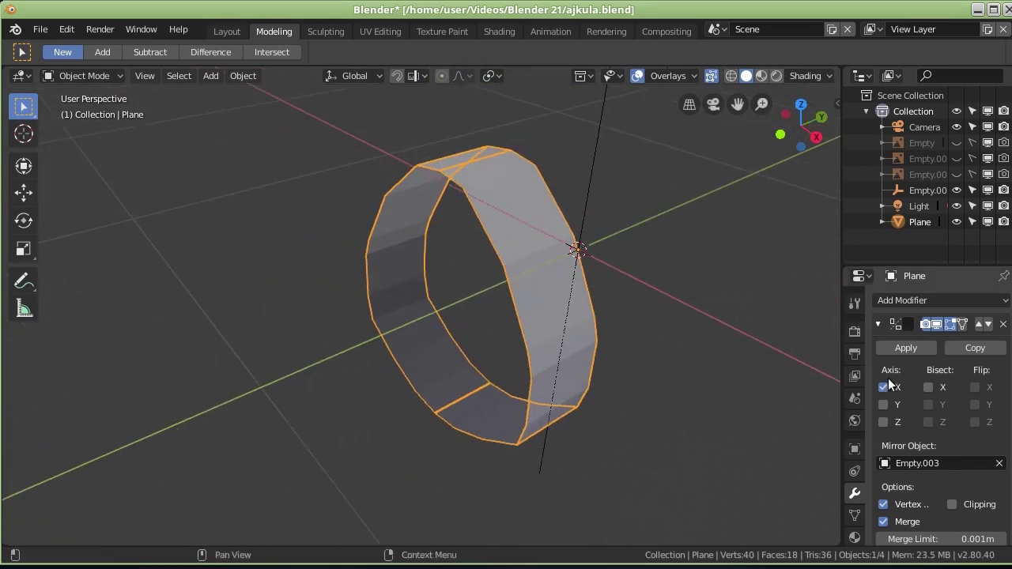
mouse_move(489, 293)
middle_mouse_down()
mouse_move(525, 279)
mouse_move(518, 251)
middle_mouse_up()
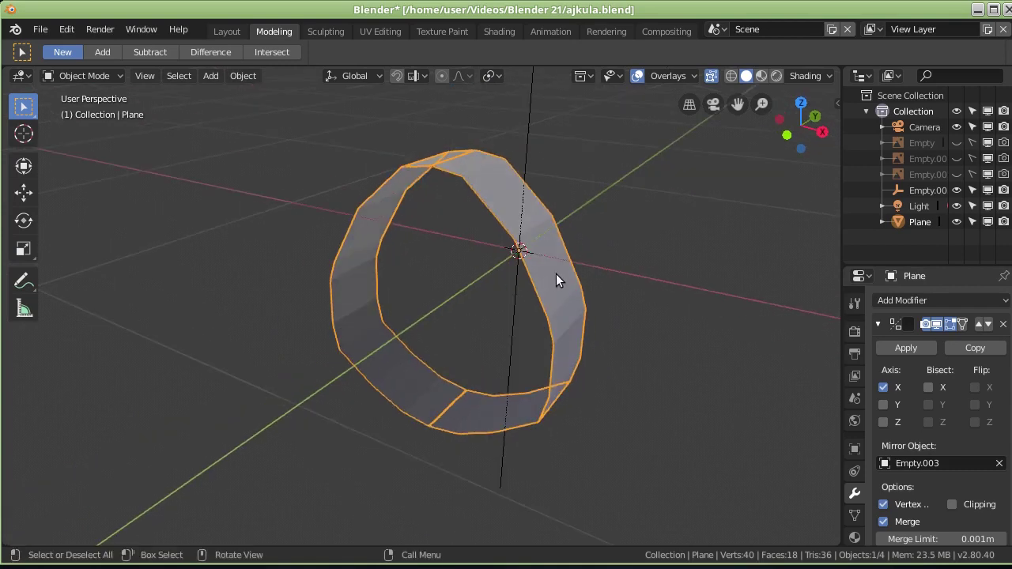
Step: Add a Cube and move it off to the side, away from the mirrored ring
left_click(211, 76)
mouse_move(231, 95)
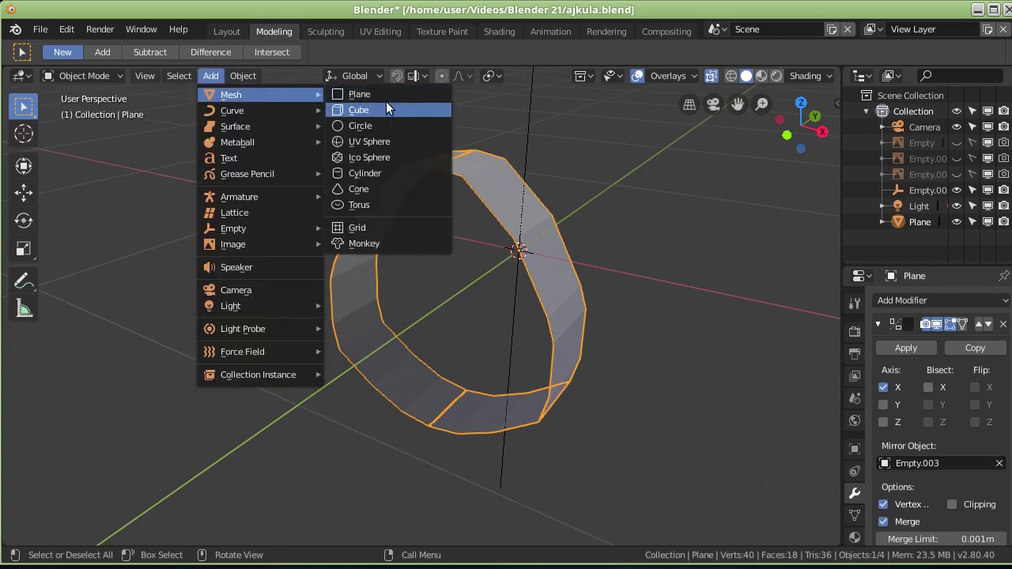
left_click(427, 110)
scroll(661, 205, "down", 5)
middle_click_drag(622, 325, 587, 330)
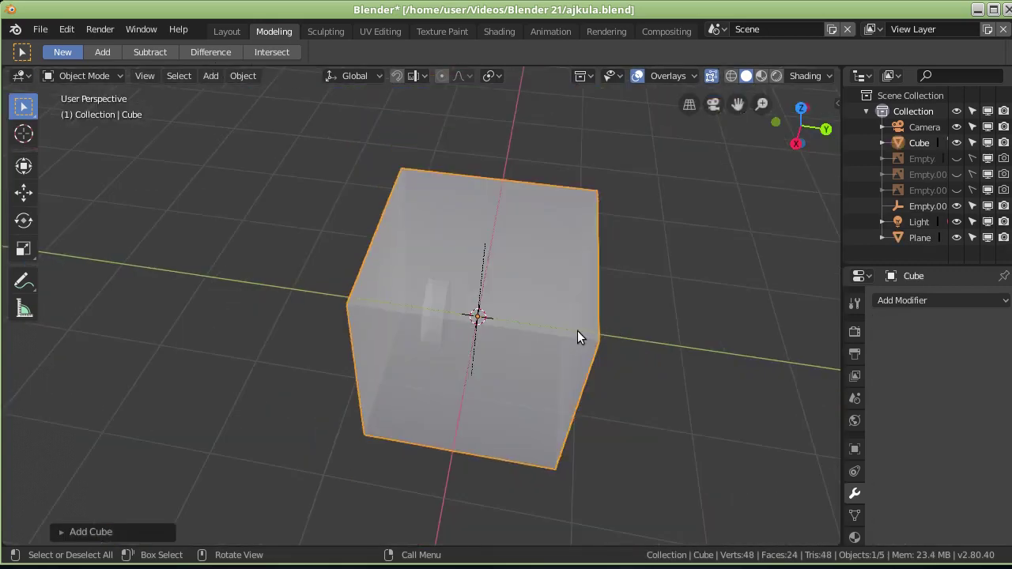
key("g")
left_click(261, 254)
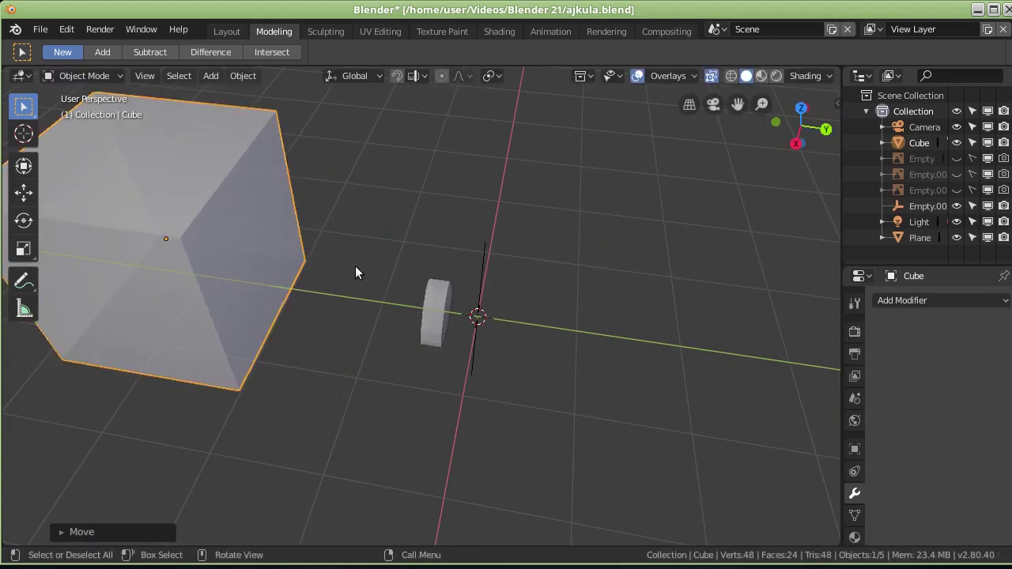
middle_click_drag(343, 261, 552, 347)
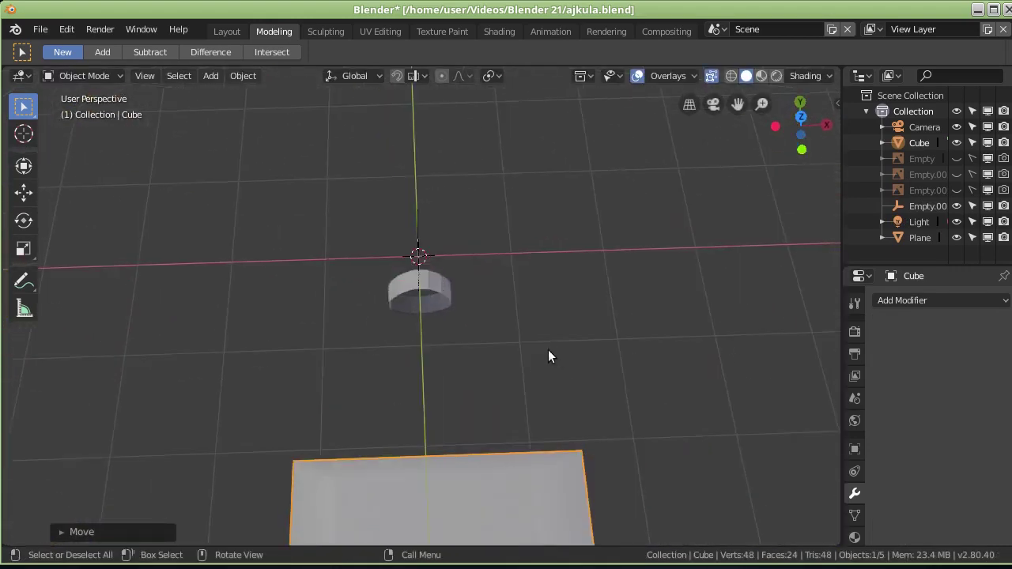
scroll(551, 354, "down", 3)
Step: In Edit Mode, box-select and delete the cube's left-side vertices, leaving one thin face
left_click(112, 72)
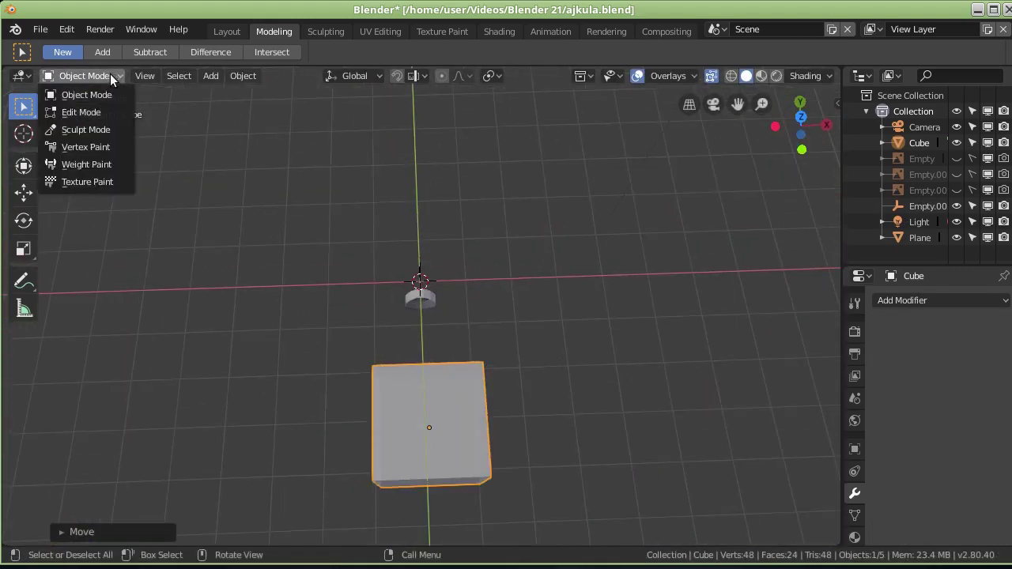
left_click(89, 117)
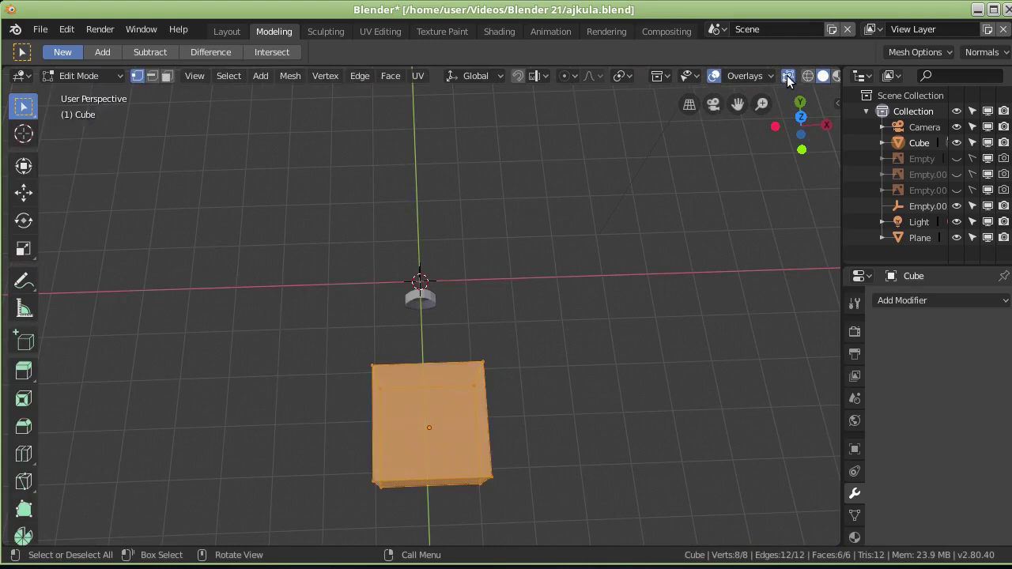
key("alt+a")
key("b")
left_click_drag(316, 350, 435, 551)
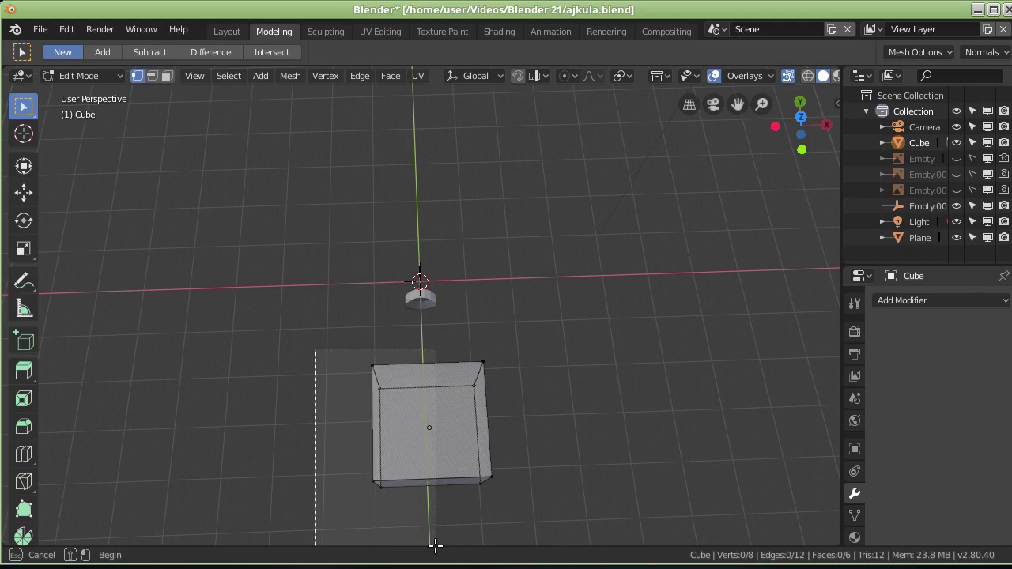
key("x")
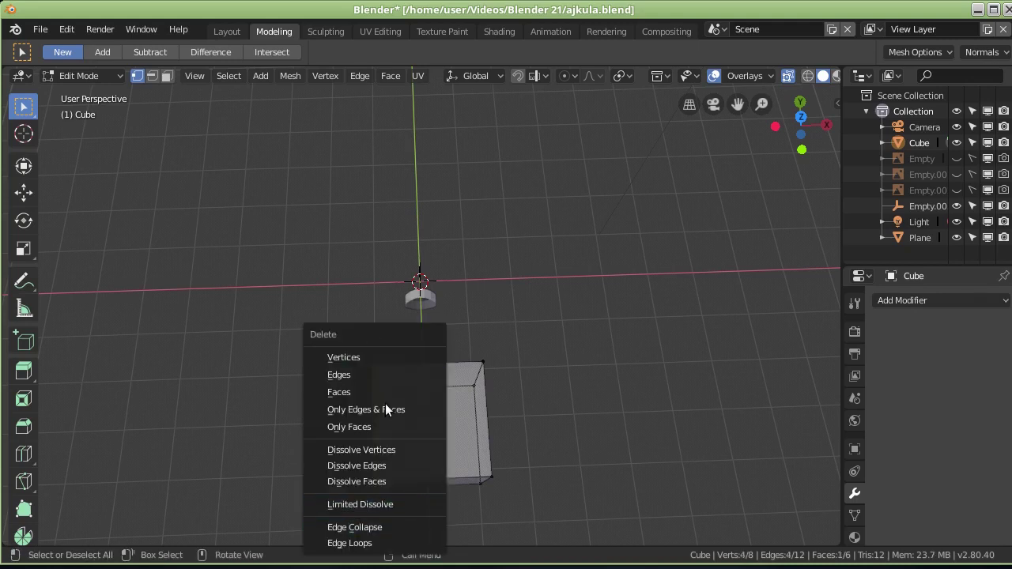
left_click(361, 355)
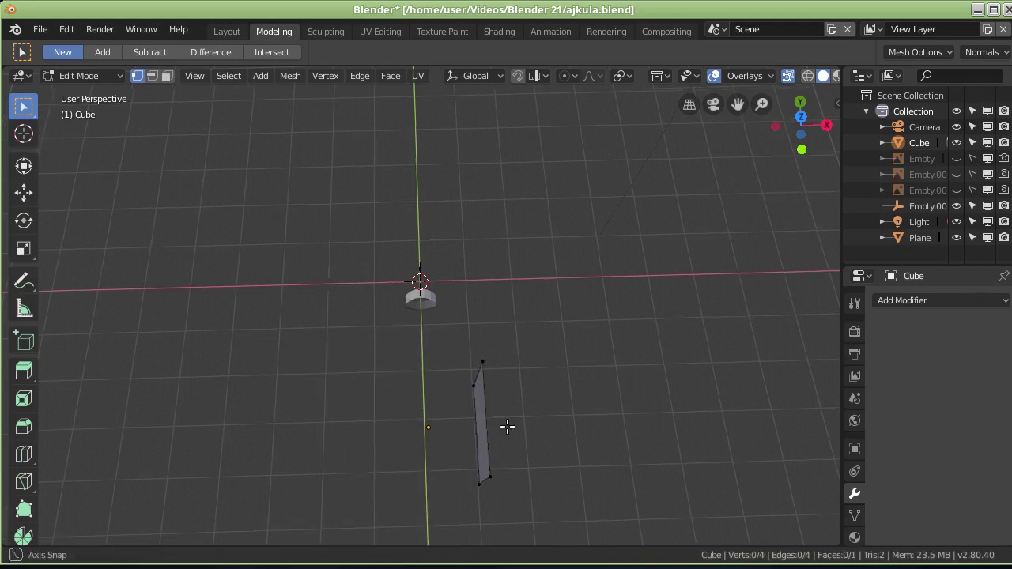
Step: Orbit to see the remaining face nearly edge-on, then bring up the modifier list
middle_click_drag(517, 432, 388, 269)
middle_click_drag(429, 306, 574, 316)
middle_click_drag(618, 281, 498, 317)
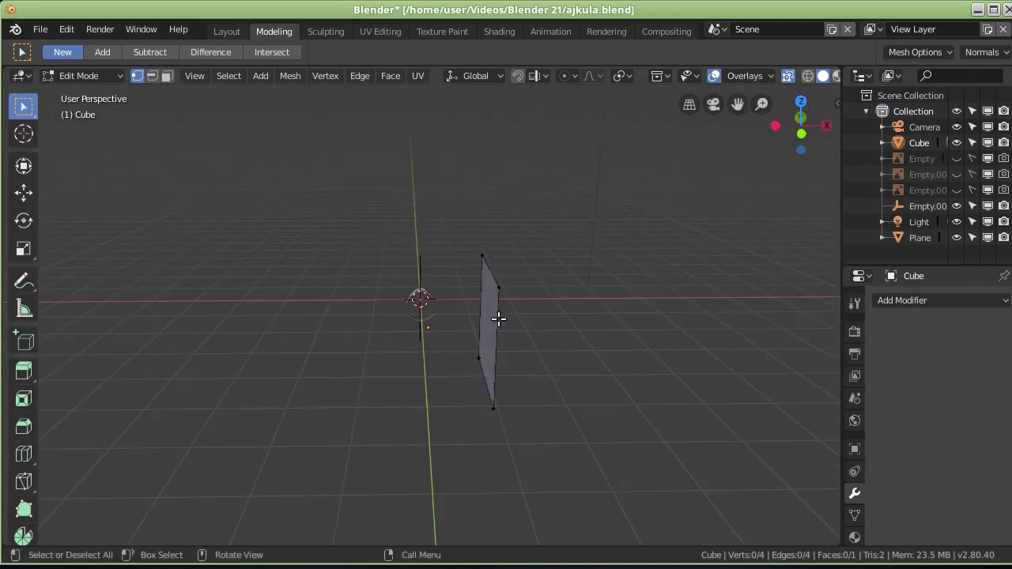
left_click(936, 300)
Step: Add a Mirror modifier across X and rotate the mirrored faces about the Y axis
left_click(889, 295)
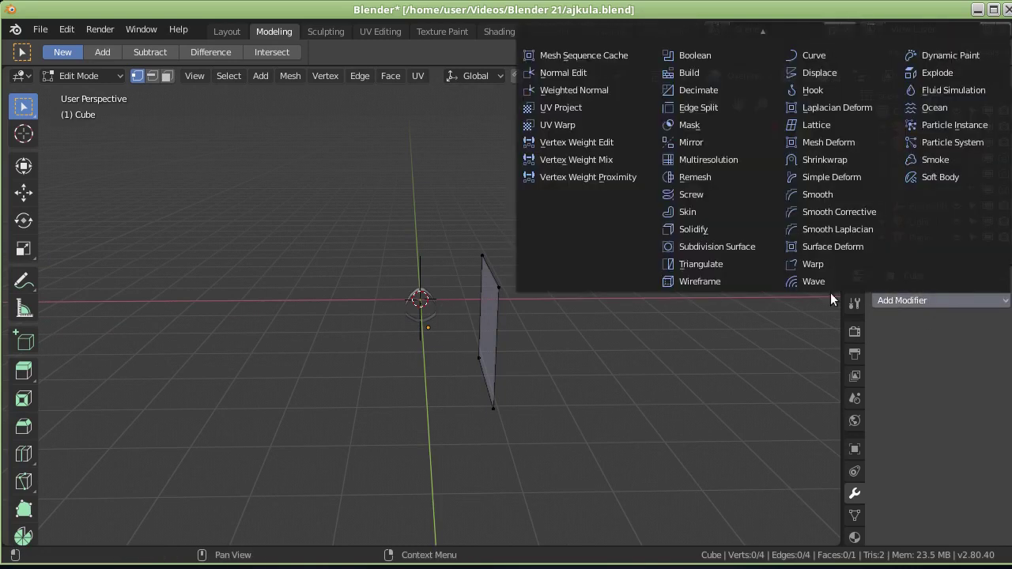
left_click(693, 145)
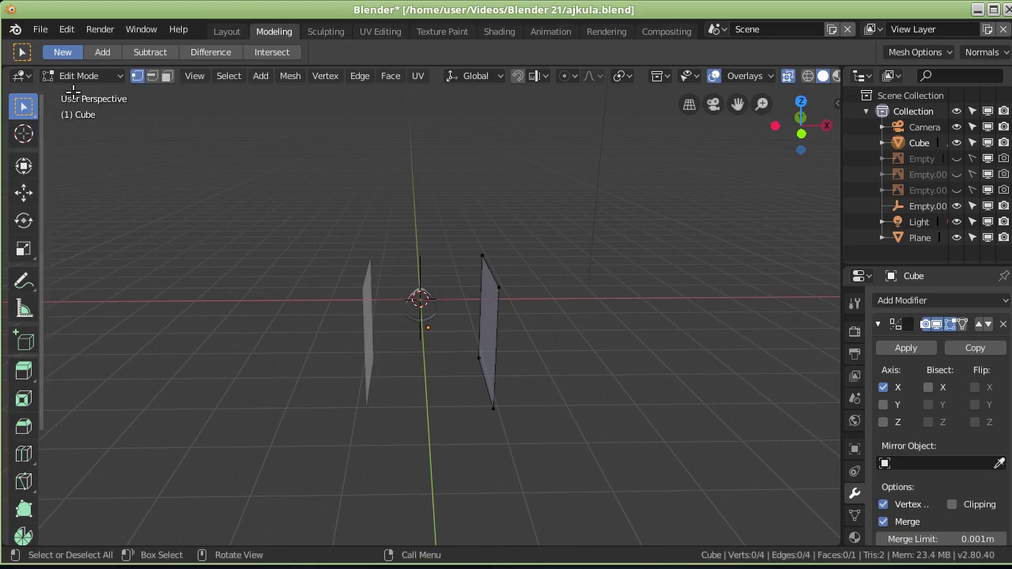
key("a")
key("r")
key("y")
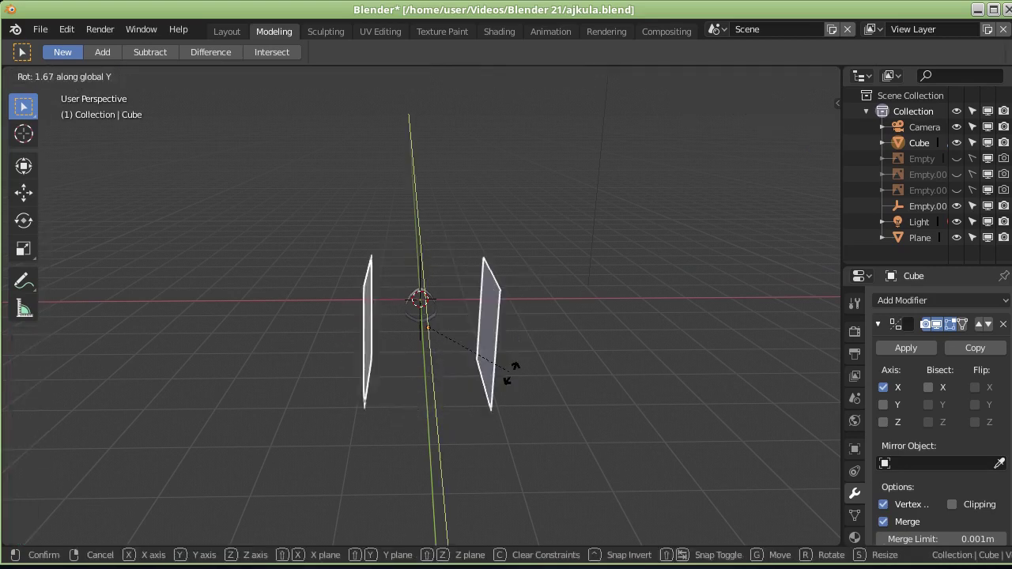
left_click(508, 366)
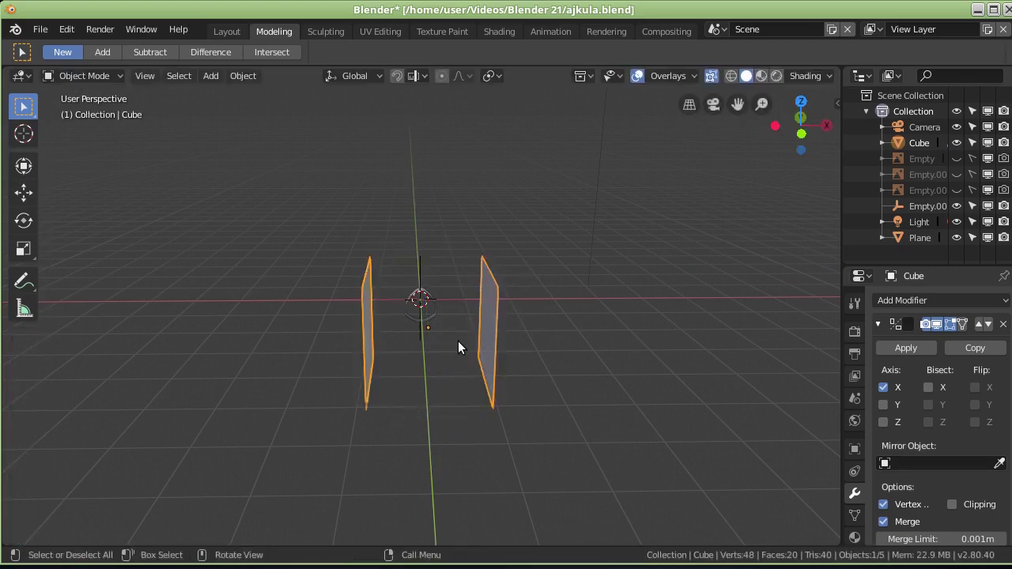
Step: Move the right face's top edge in front view to tilt it, then delete the Cube object
middle_click_drag(532, 362, 578, 349)
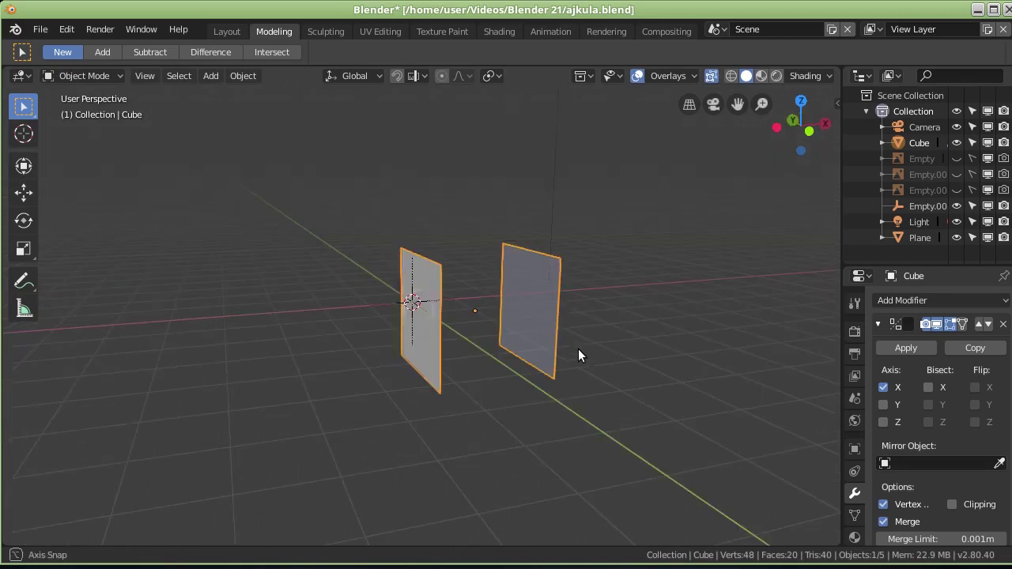
key("Tab")
left_click_drag(497, 221, 586, 291)
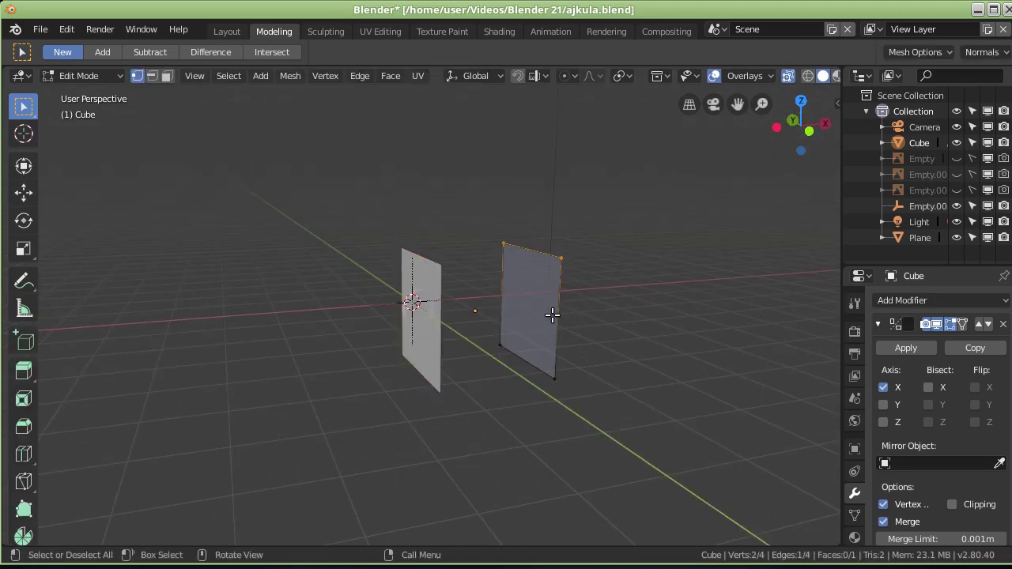
key("KP_1")
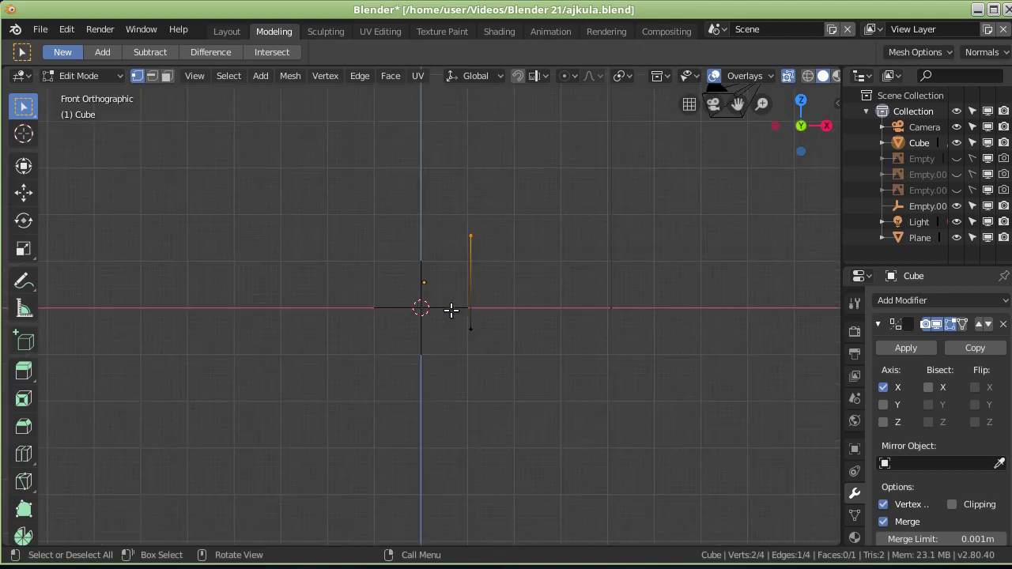
key("g")
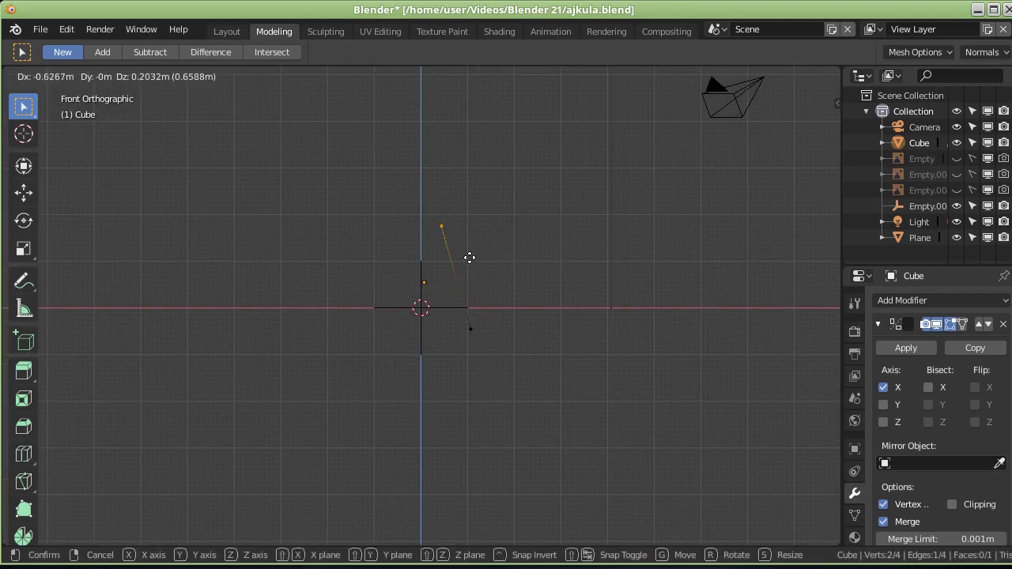
left_click(469, 262)
mouse_move(468, 262)
middle_mouse_down()
mouse_move(559, 279)
mouse_move(495, 271)
middle_mouse_up()
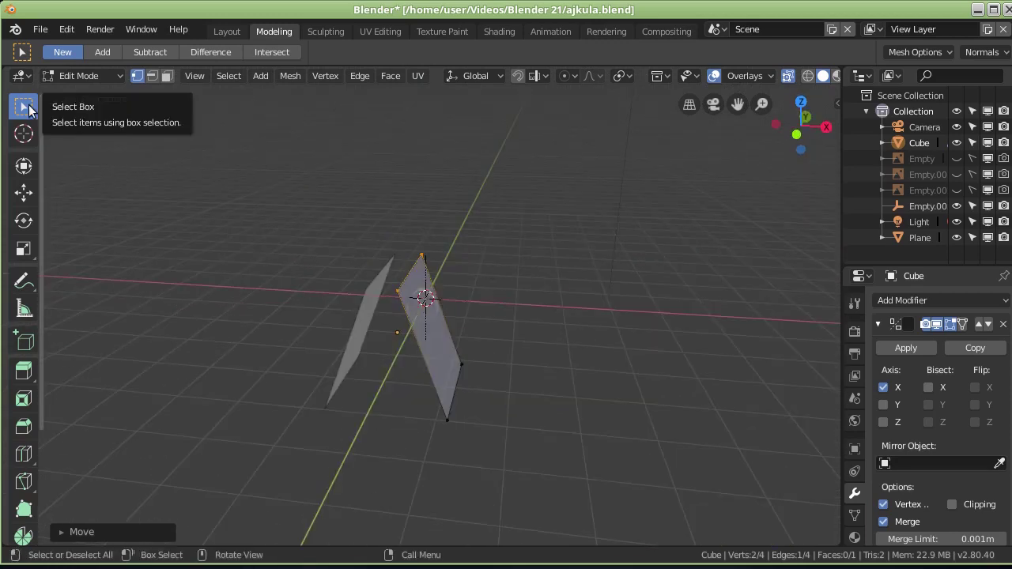
key("Tab")
key("Delete")
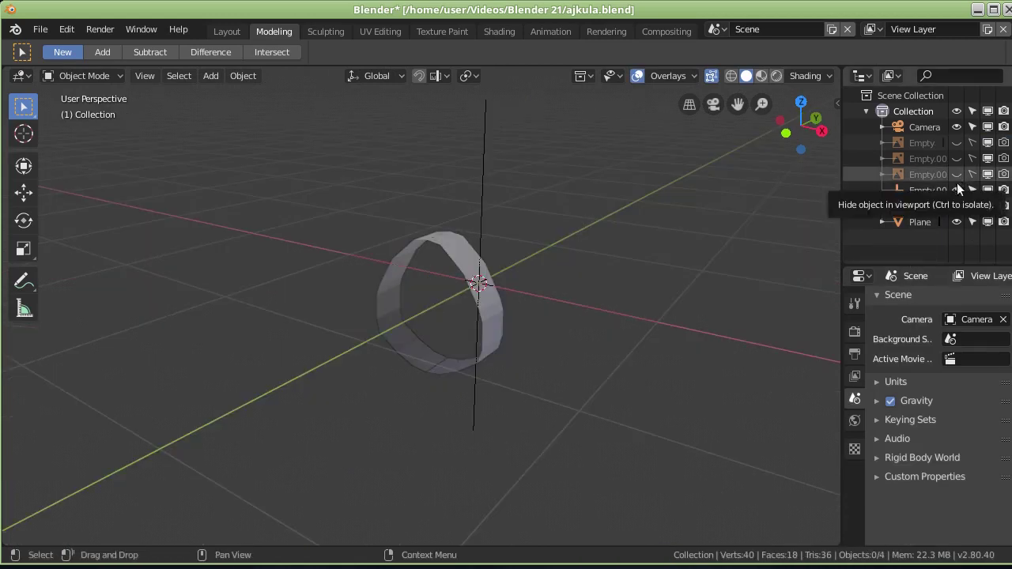
Step: Hide the empty's guide line and show the shark reference images in the outliner
left_click(955, 190)
left_click(954, 189)
left_click(955, 189)
left_click(955, 175)
left_click(956, 159)
left_click(956, 144)
Step: Select the Plane ring mesh and switch to the right side view of the shark
mouse_move(542, 294)
middle_mouse_down()
mouse_move(394, 257)
mouse_move(515, 305)
mouse_move(542, 328)
middle_mouse_up()
left_click(542, 328)
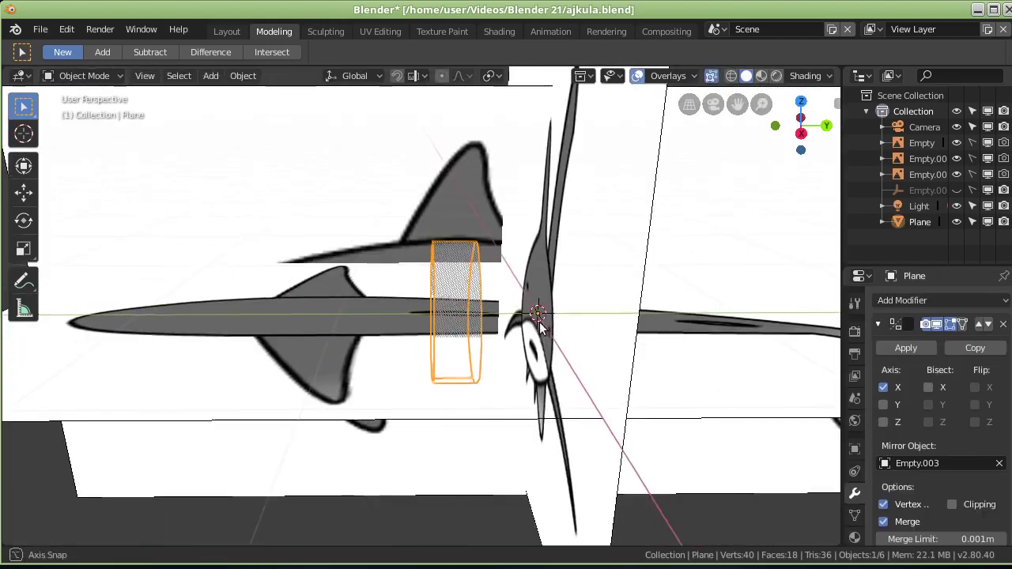
scroll(541, 329, "up", 2)
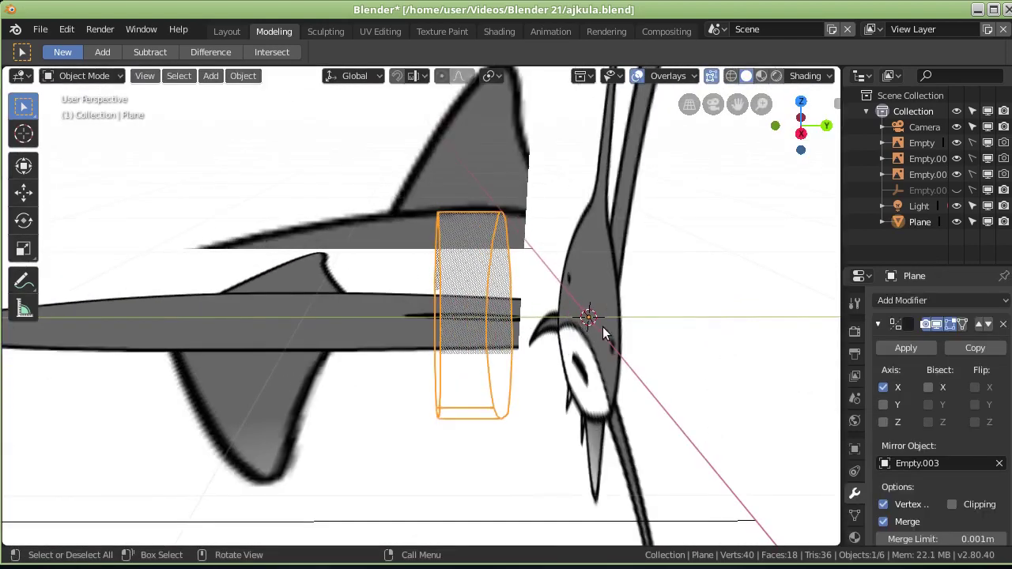
key("KP_3")
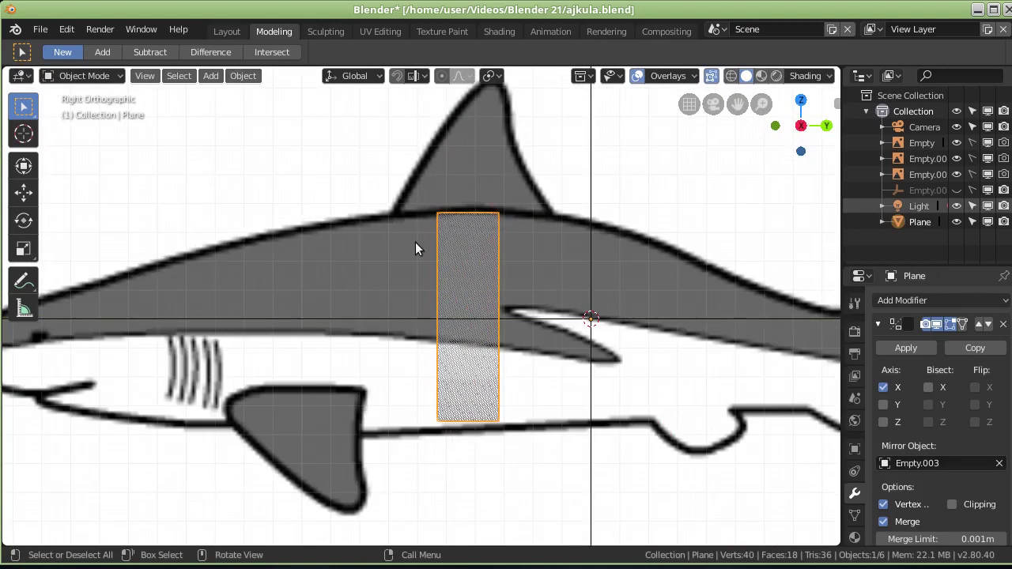
middle_click_drag(411, 252, 474, 245)
mouse_move(486, 446)
middle_mouse_down()
mouse_move(470, 428)
mouse_move(457, 433)
middle_mouse_up()
key("KP_1")
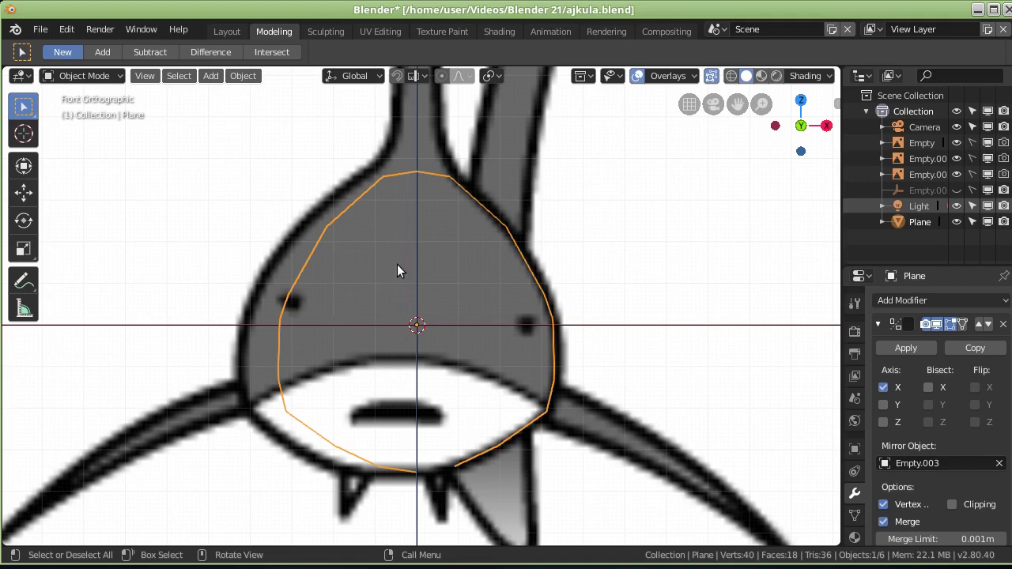
mouse_move(417, 245)
middle_mouse_down()
mouse_move(283, 275)
mouse_move(224, 261)
middle_mouse_up()
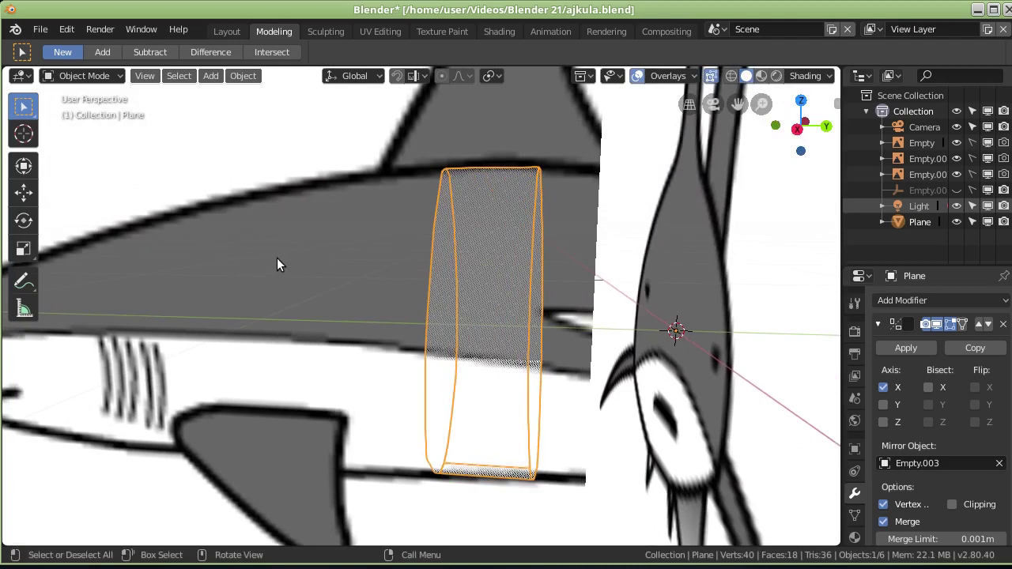
scroll(334, 229, "down", 2)
mouse_move(334, 229)
middle_mouse_down()
mouse_move(372, 236)
mouse_move(390, 329)
middle_mouse_up()
key("KP_3")
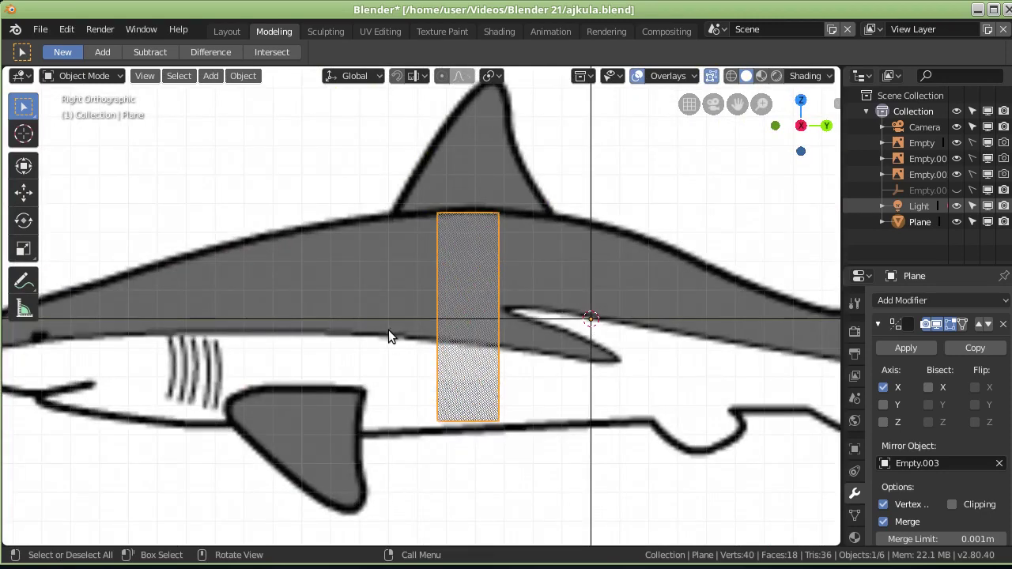
key("KP_1")
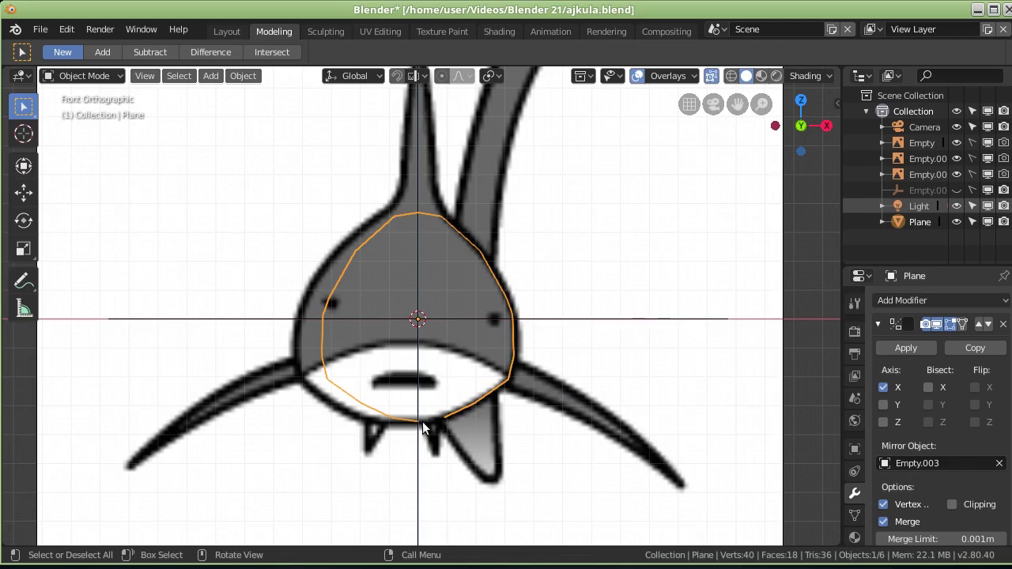
key("KP_3")
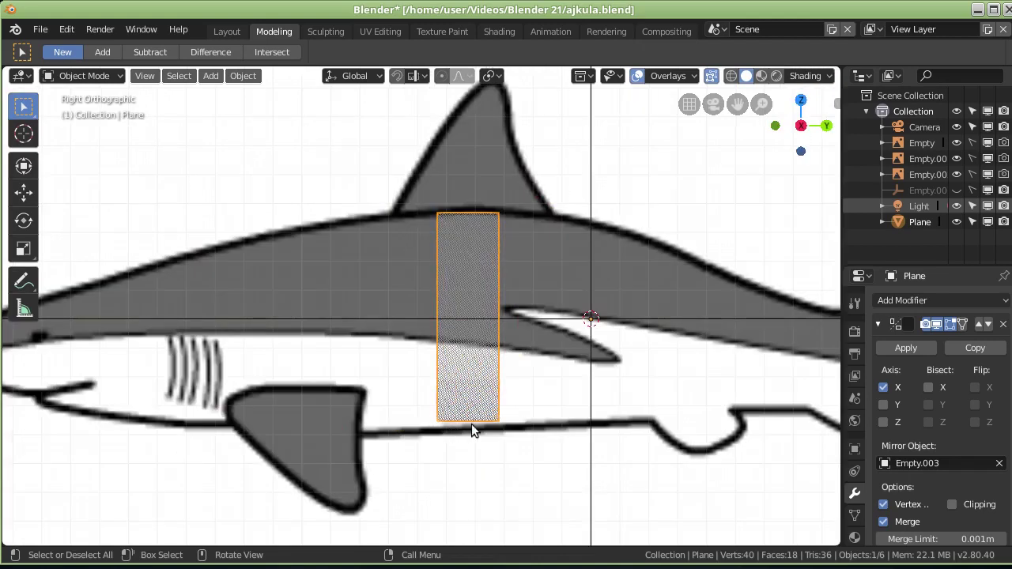
scroll(492, 422, "down", 1)
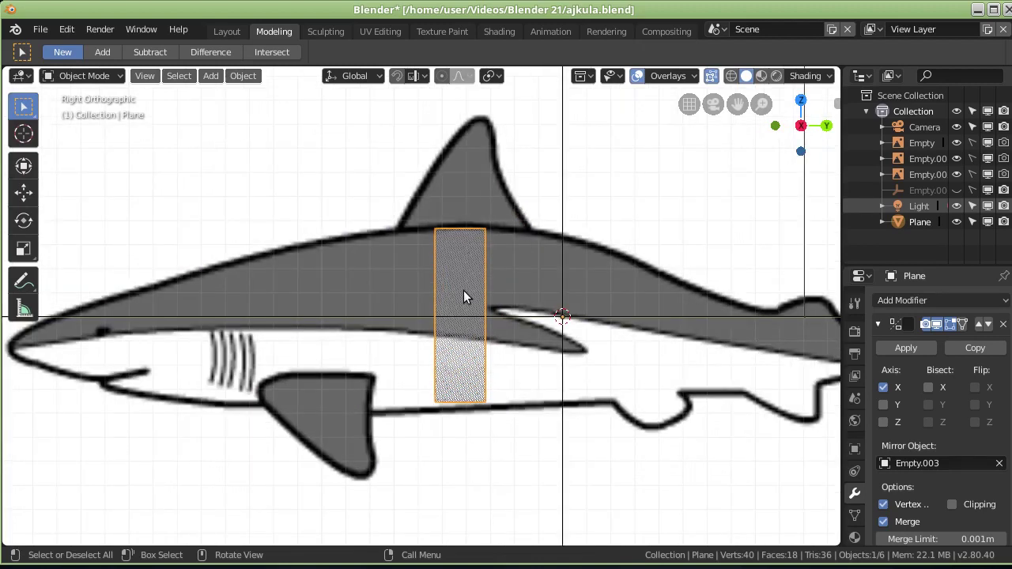
key("KP_7")
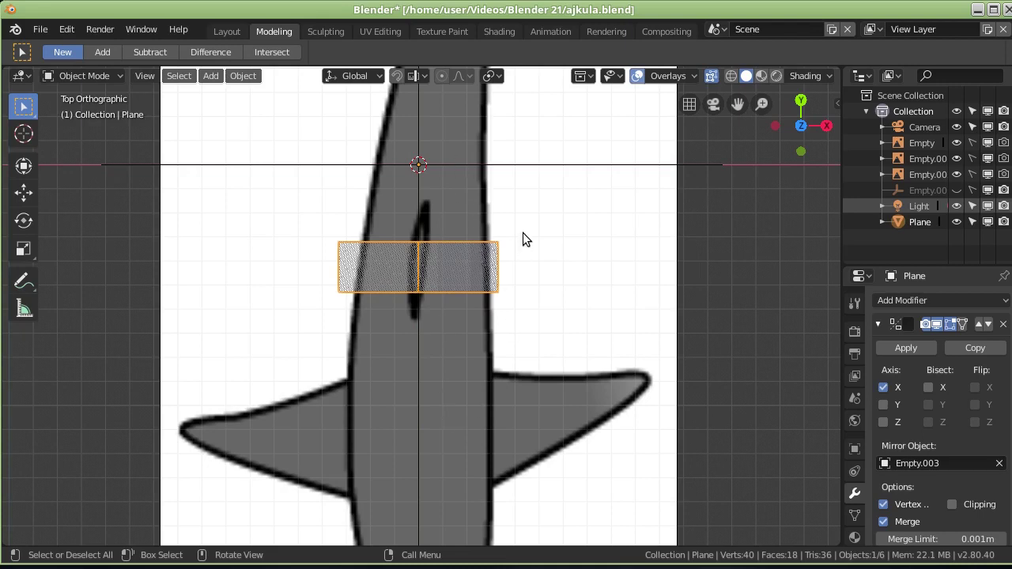
Step: Return to the right side view, zoom in on the Plane ring, and enter Edit Mode
scroll(522, 239, "up", 2)
scroll(506, 218, "down", 4)
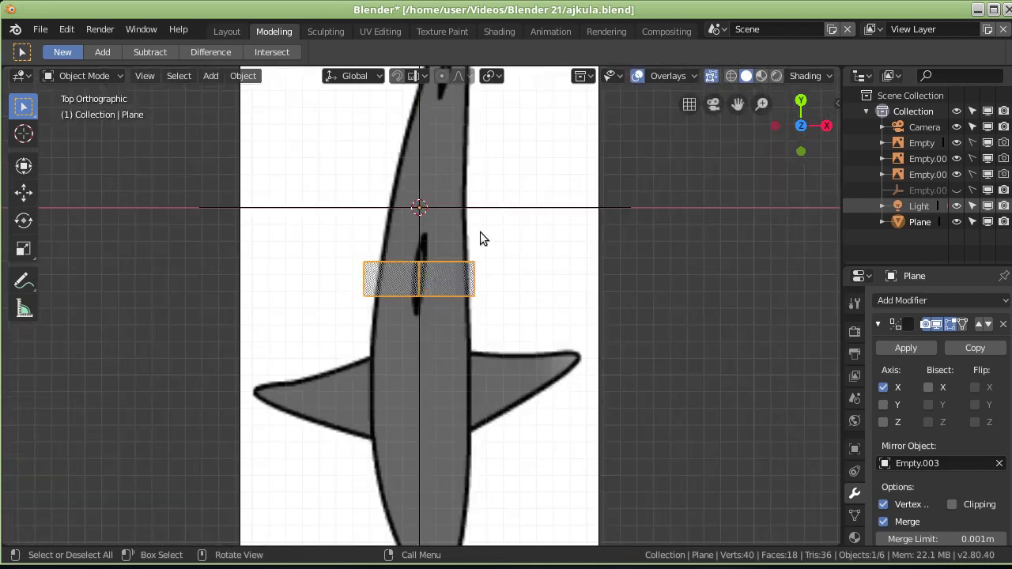
scroll(480, 232, "down", 1)
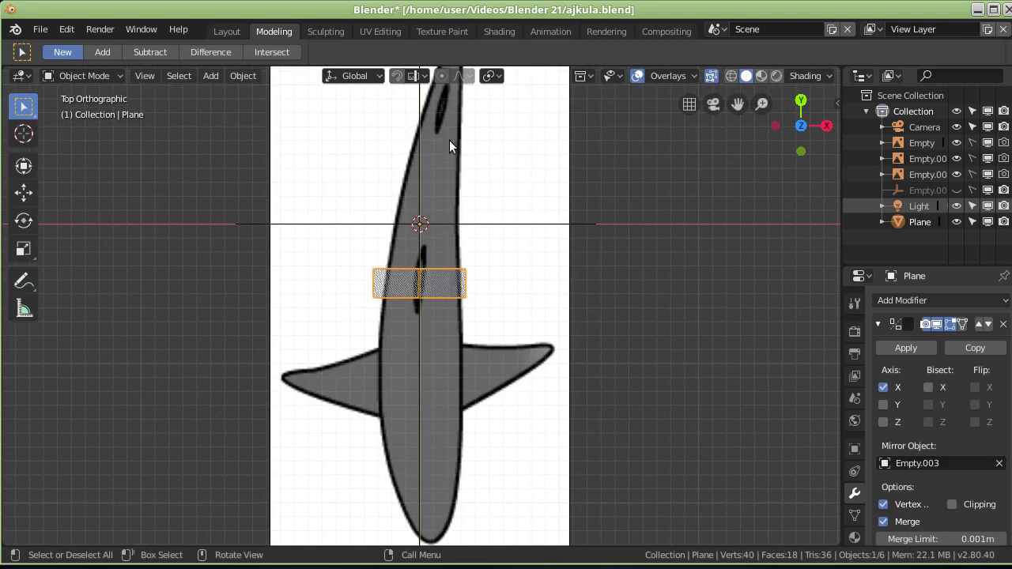
scroll(449, 146, "down", 1)
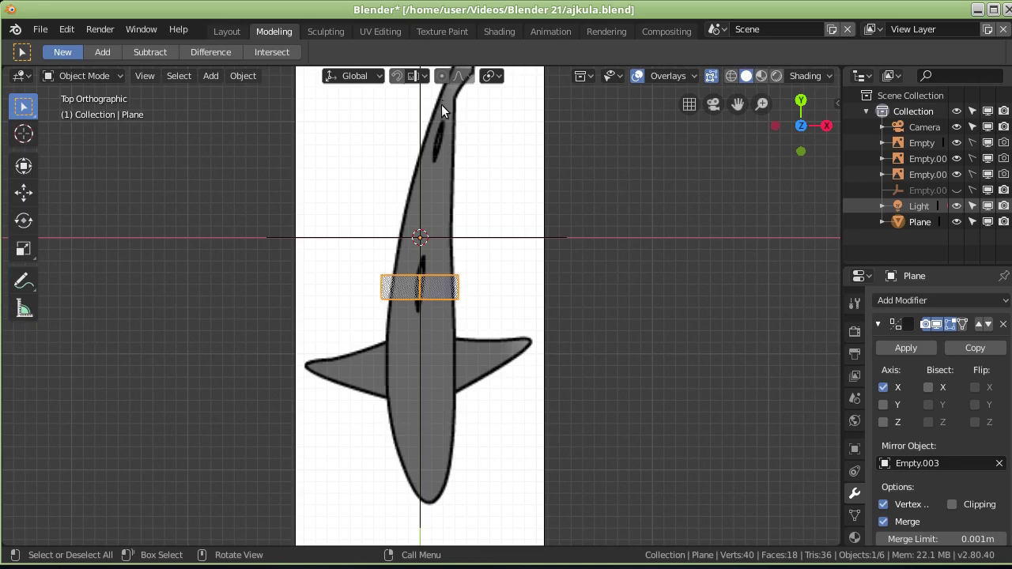
key("KP_3")
scroll(475, 324, "up", 1)
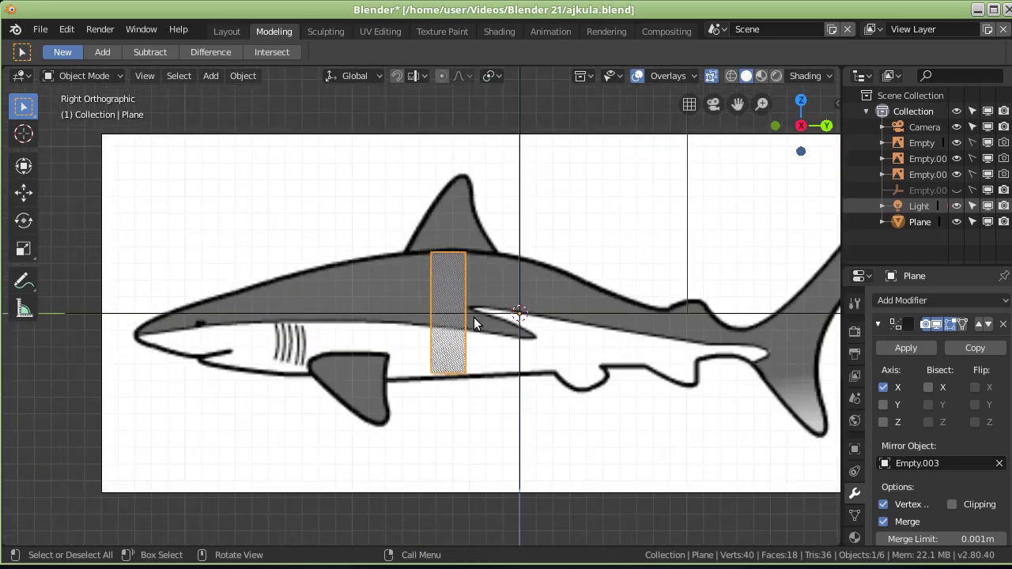
scroll(511, 340, "up", 1)
scroll(510, 340, "up", 1)
scroll(511, 334, "up", 1)
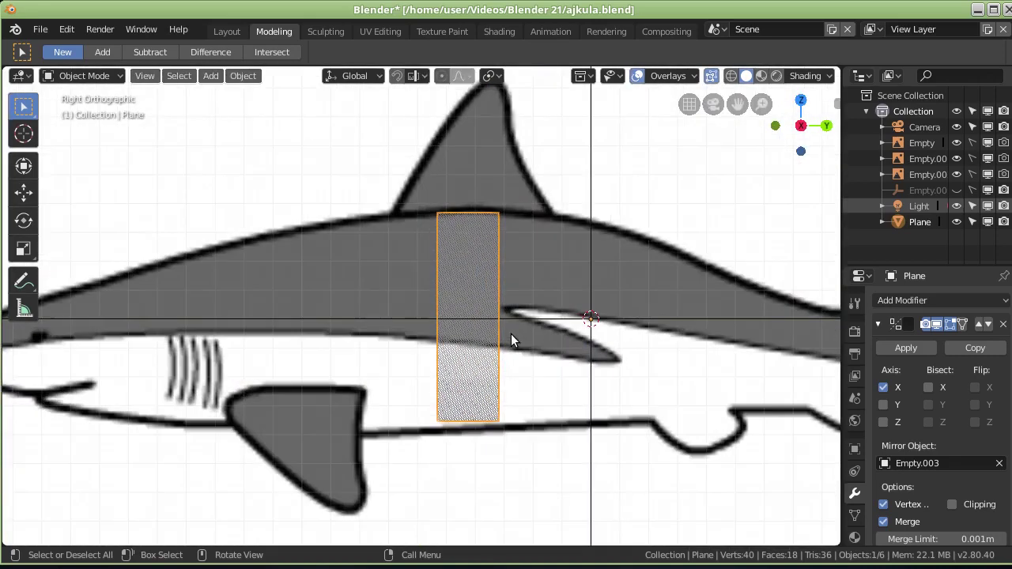
scroll(530, 380, "up", 1)
key("Tab")
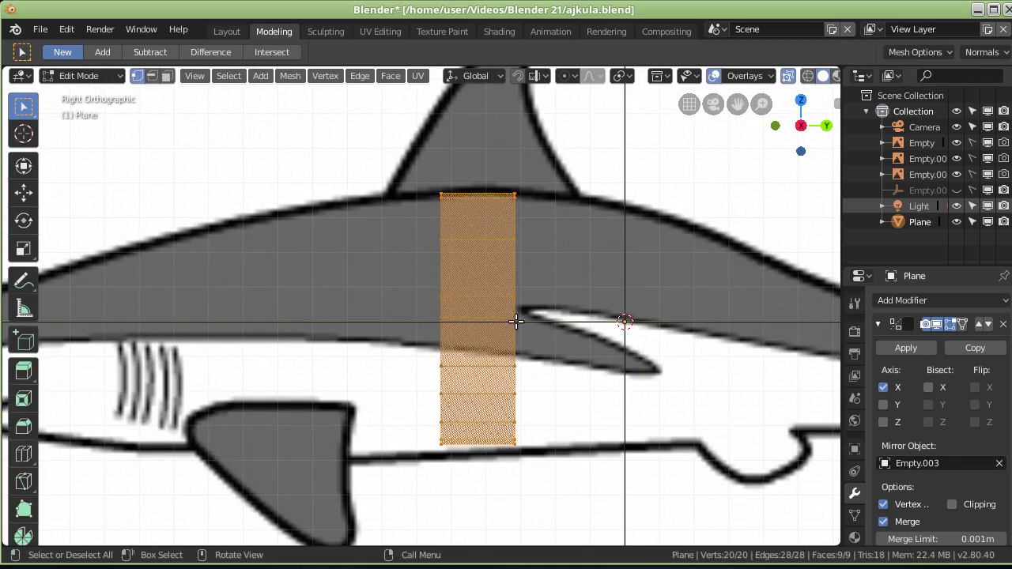
Step: Box-select the strip's left column of vertices and scale it
left_click_drag(375, 155, 477, 522)
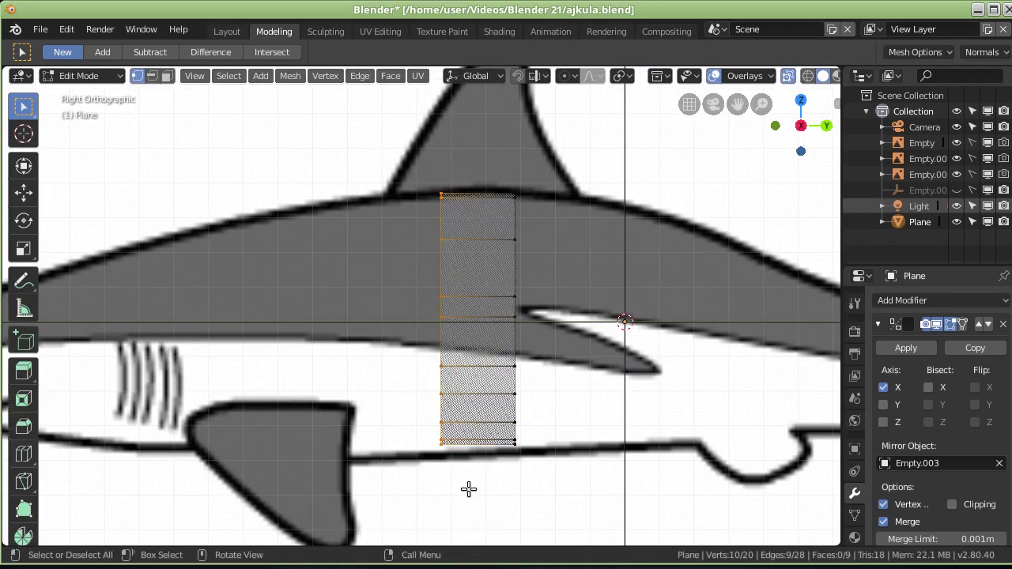
key("s")
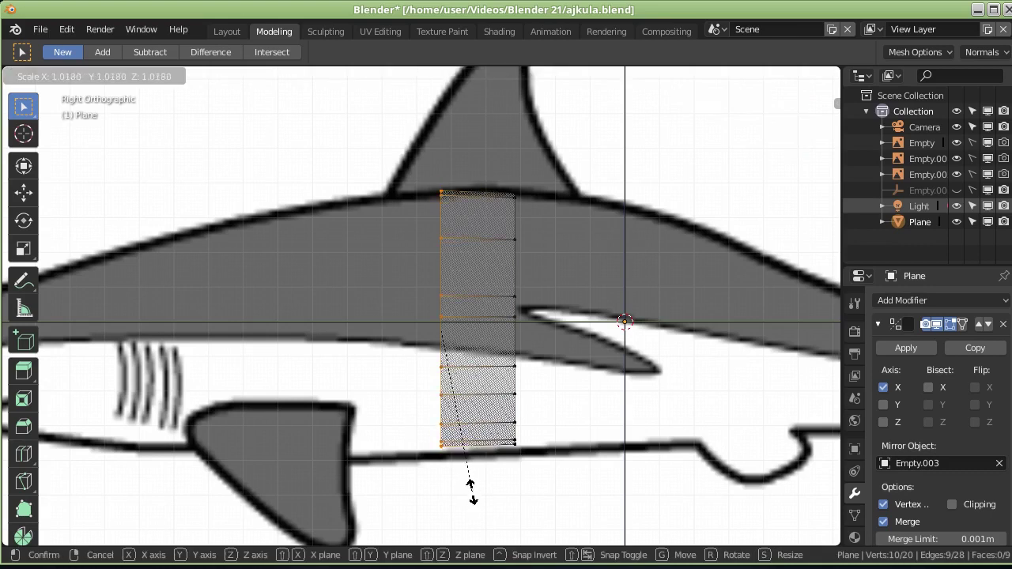
left_click(471, 497)
Step: In Object Mode, nudge the whole strip slightly along the shark's side and inspect it
key("Tab")
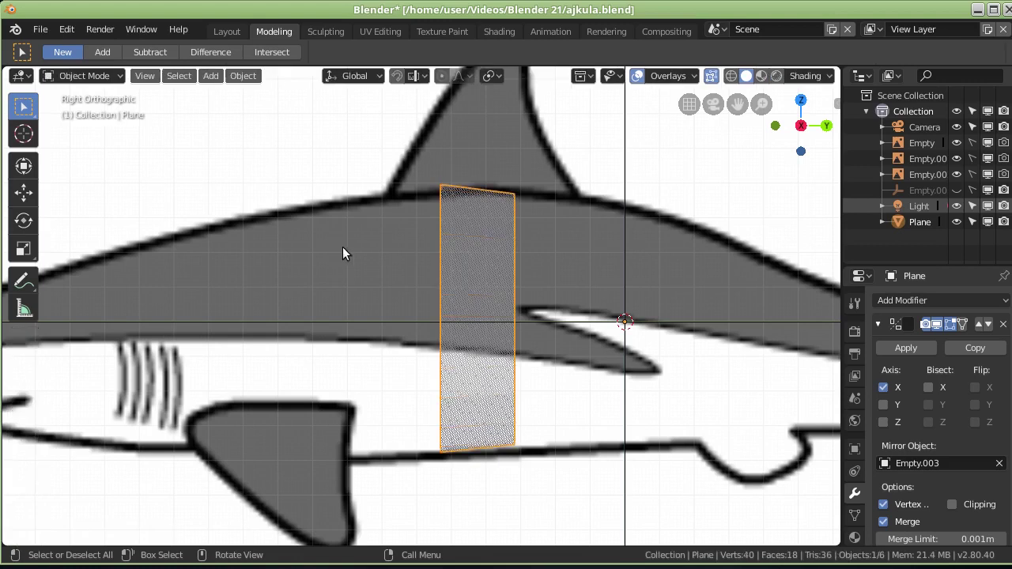
key("g")
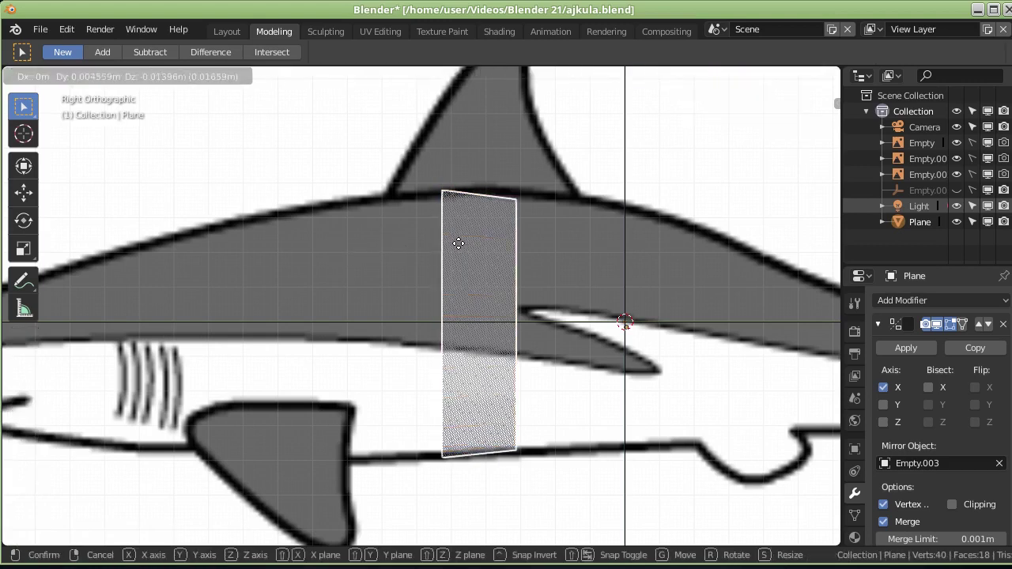
left_click(458, 245)
mouse_move(405, 301)
middle_mouse_down()
mouse_move(480, 332)
mouse_move(566, 425)
mouse_move(478, 292)
middle_mouse_up()
scroll(429, 210, "up", 3)
mouse_move(439, 184)
middle_mouse_down()
mouse_move(440, 263)
mouse_move(430, 219)
middle_mouse_up()
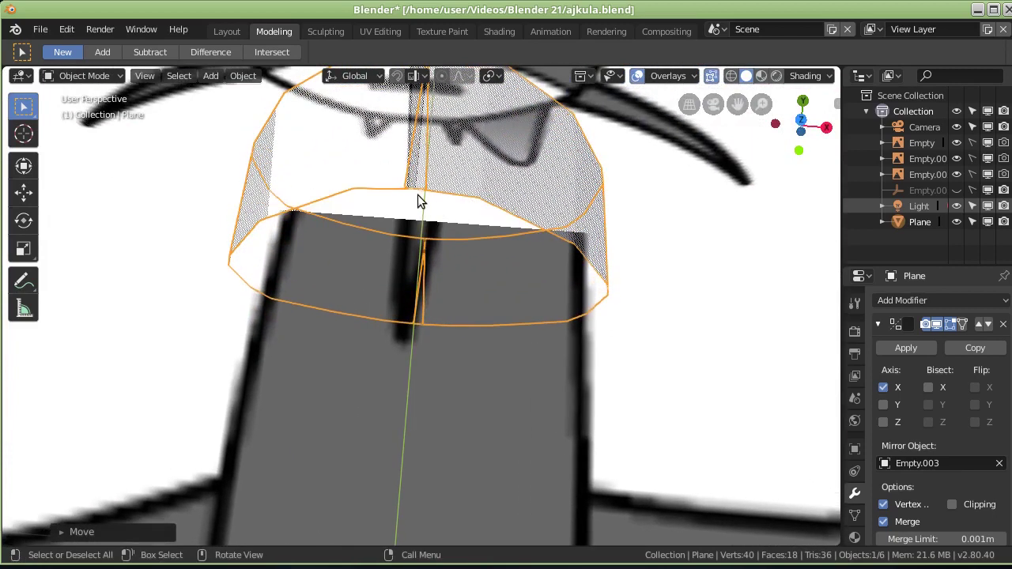
Step: Enable Bisect X and Flip X on the Mirror modifier, check the ring, and enter Edit Mode
key("KP_1")
left_click(975, 387)
left_click(928, 388)
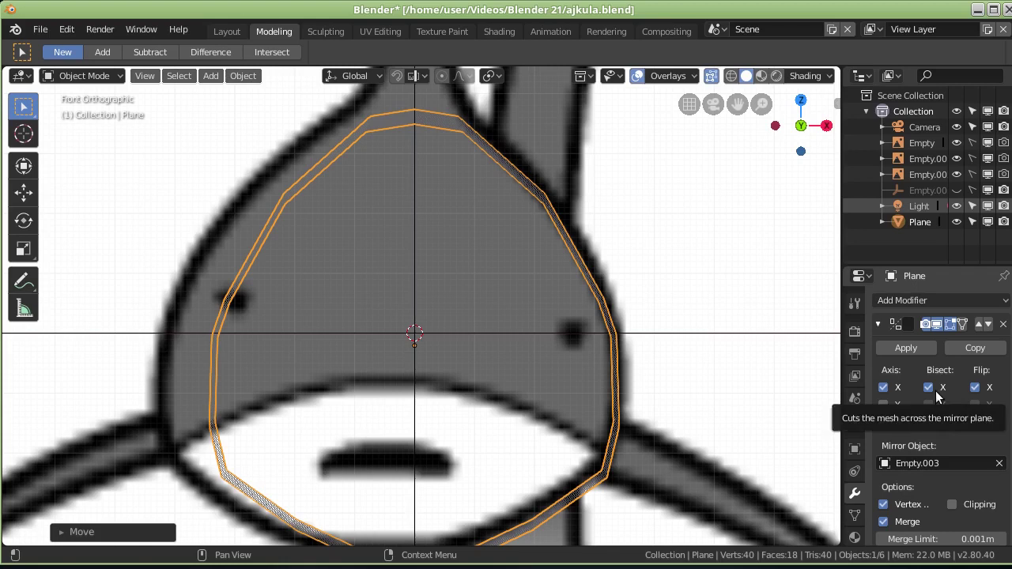
middle_click_drag(563, 257, 508, 361)
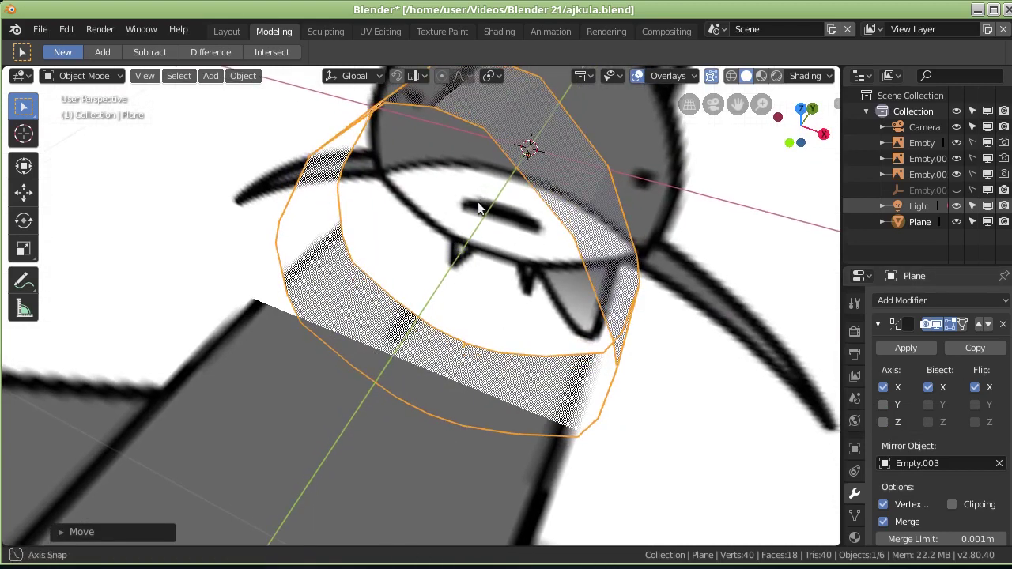
middle_click_drag(480, 208, 484, 225)
mouse_move(463, 192)
middle_mouse_down()
mouse_move(434, 223)
mouse_move(375, 181)
middle_mouse_up()
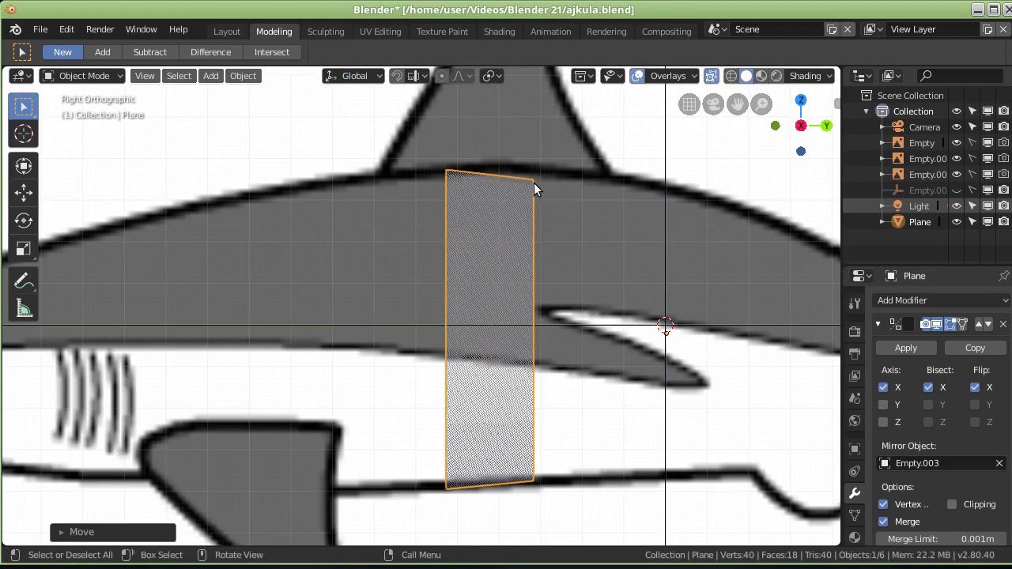
key("Tab")
Step: Slightly enlarge the strip's right column of vertices
left_click(514, 140)
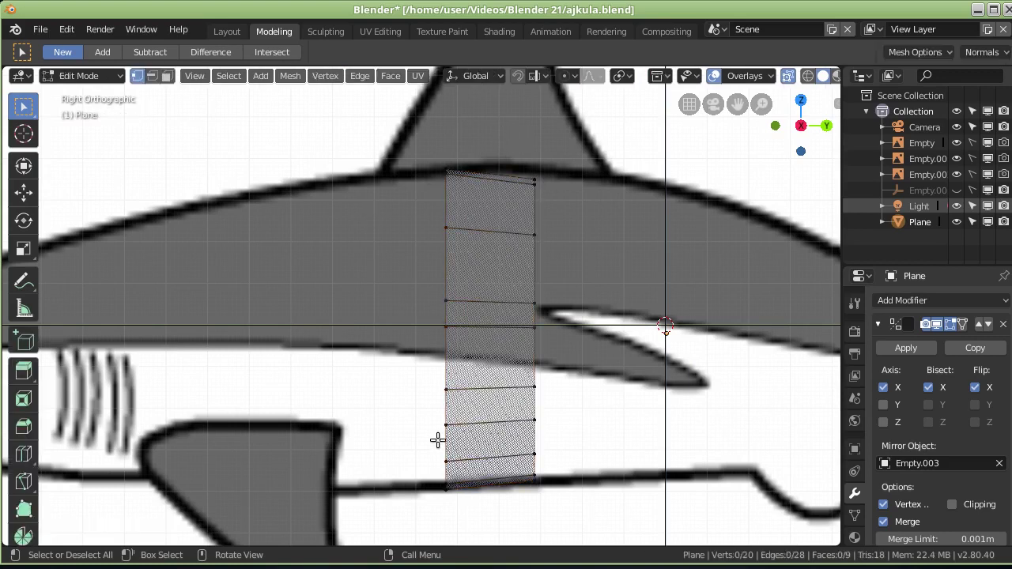
left_click_drag(478, 115, 605, 514)
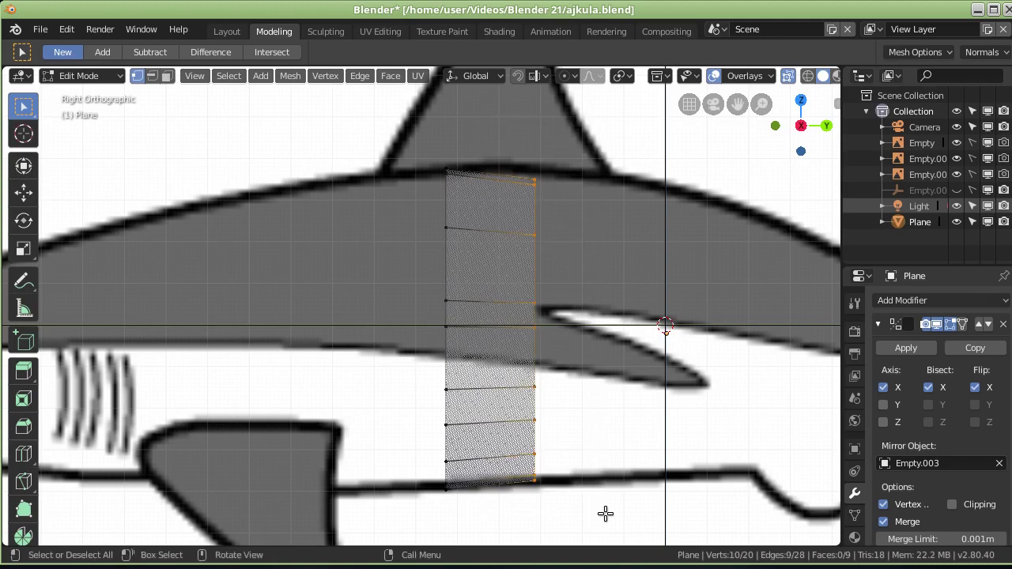
key("s")
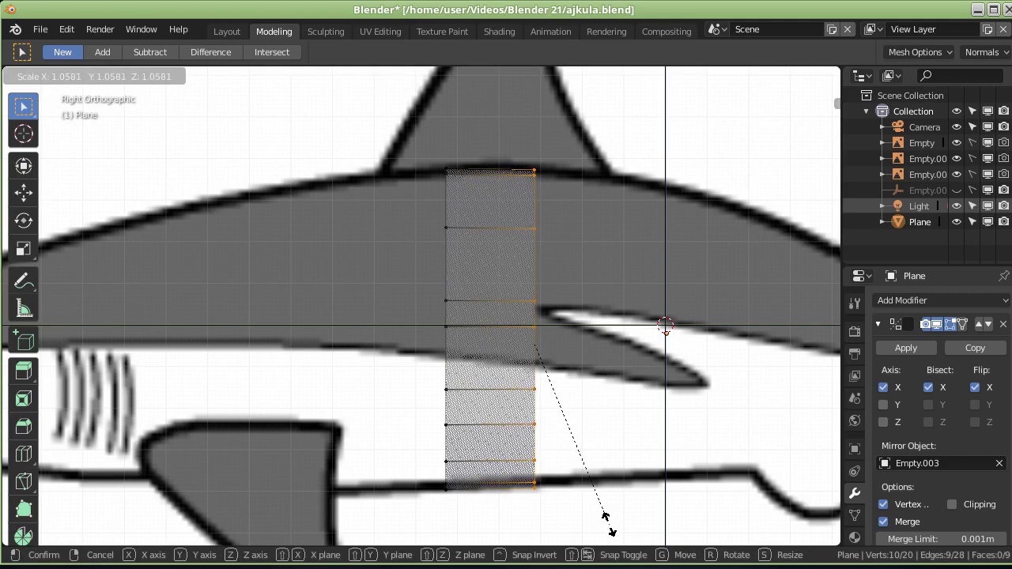
left_click(605, 518)
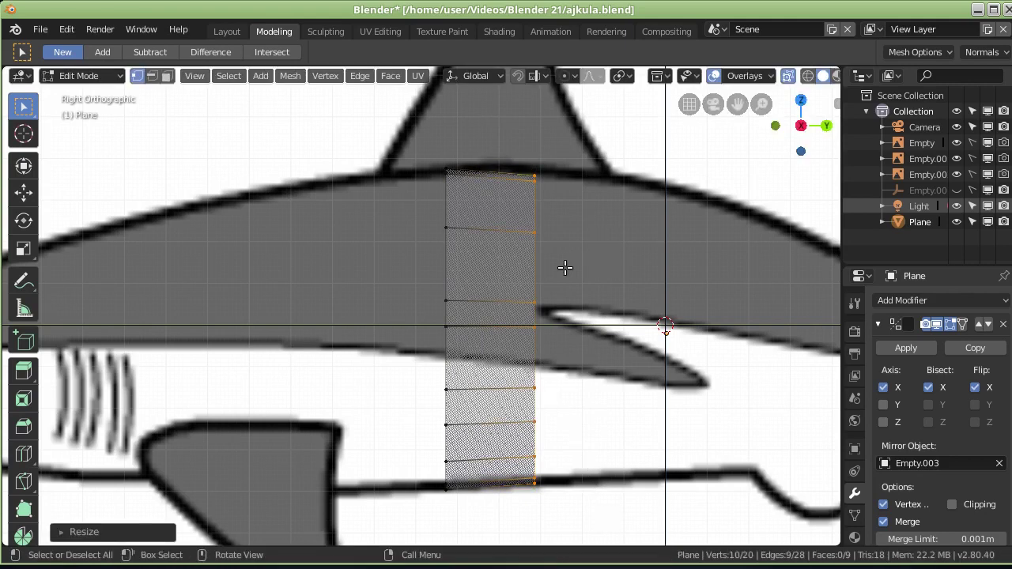
Step: Lower the strip's top-right vertex along Z onto the back outline
left_click(515, 140)
left_click_drag(507, 139, 560, 251)
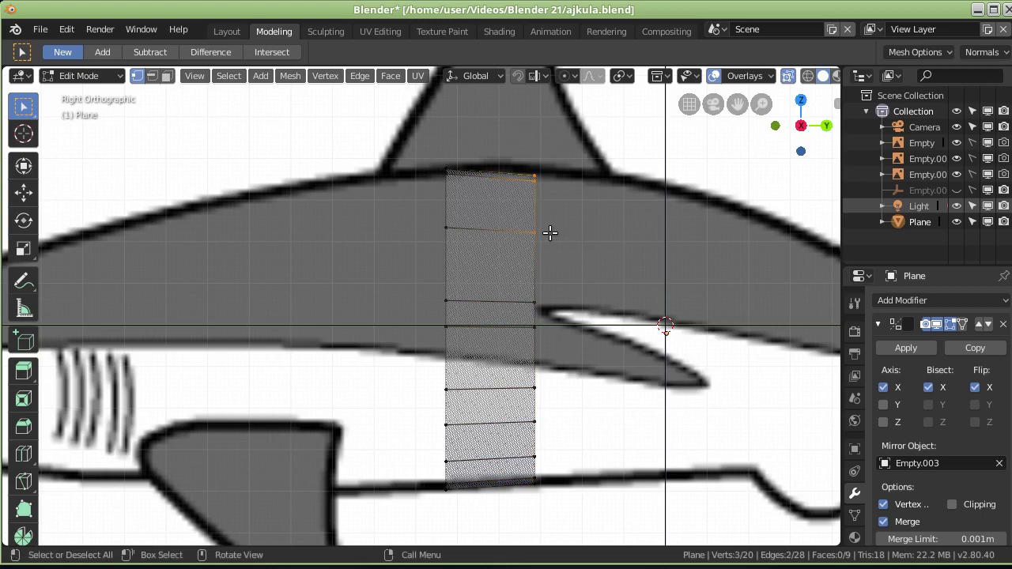
left_click(530, 172)
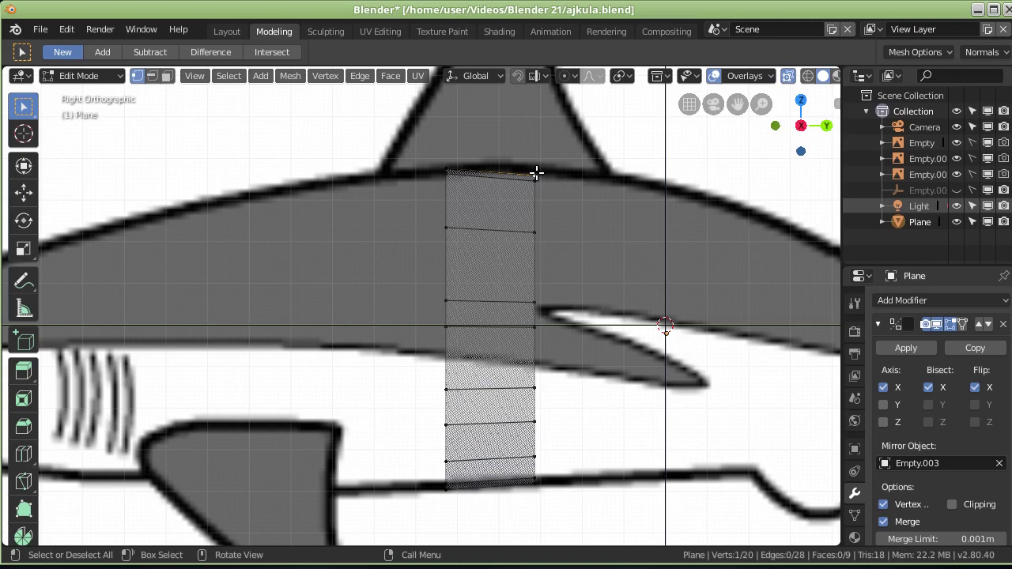
key("g")
key("y")
key("z")
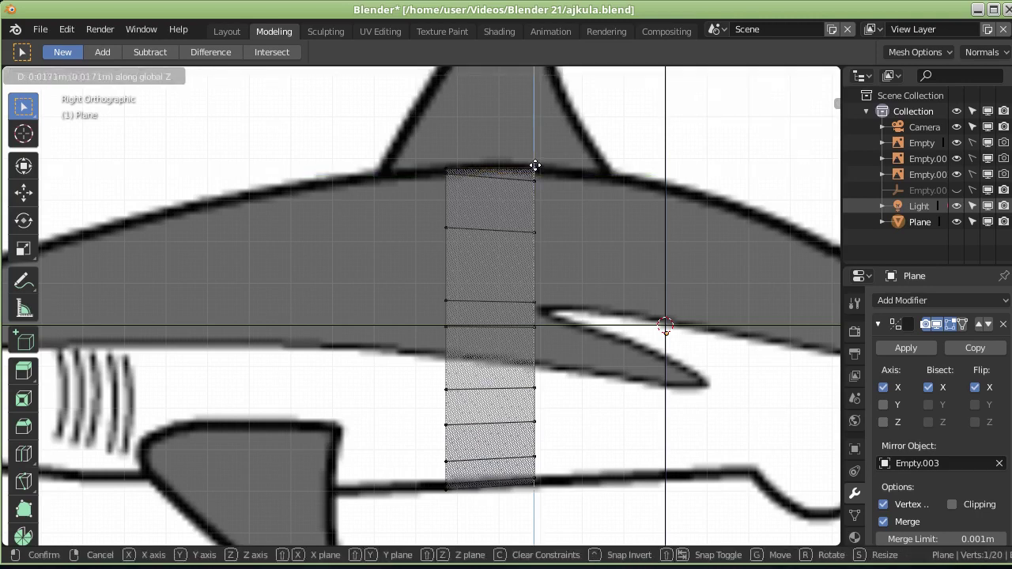
left_click(535, 168)
middle_click_drag(535, 167, 609, 231)
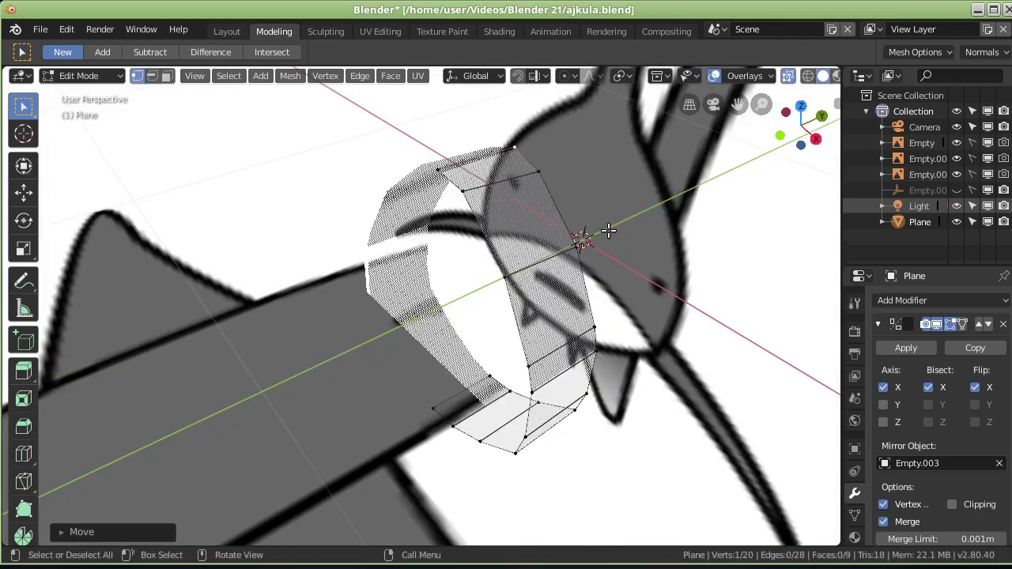
key("KP_3")
Step: In top view, slide the strip's right edge along X to the top-view body outline, then exit Edit Mode
key("KP_7")
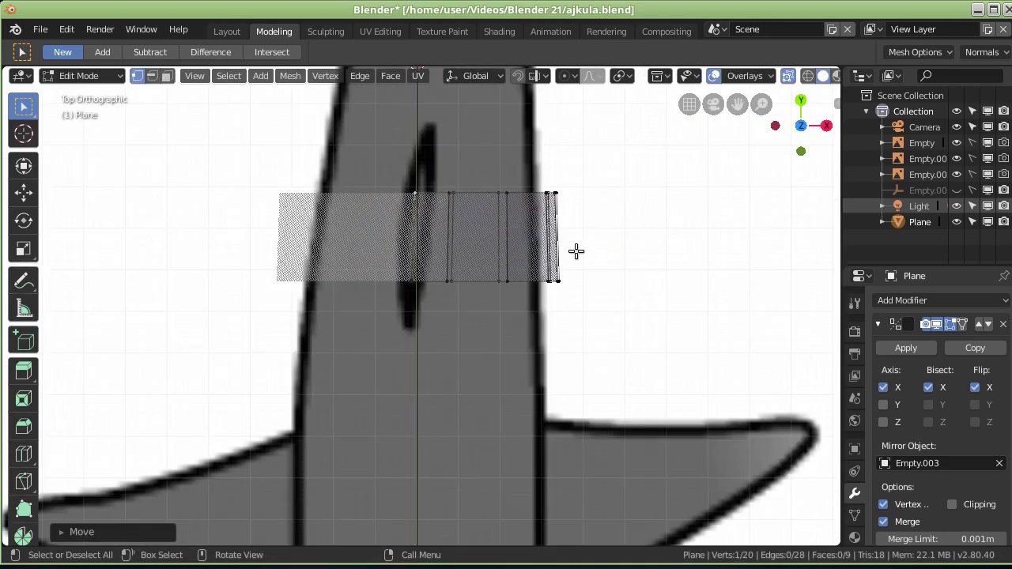
scroll(575, 252, "up", 1)
scroll(611, 212, "up", 1)
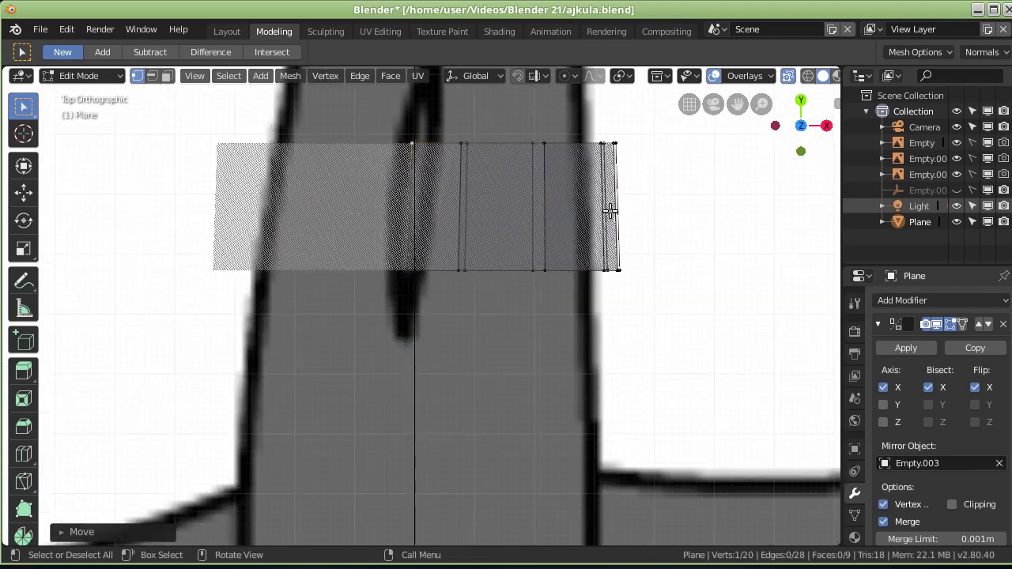
left_click_drag(571, 110, 683, 340)
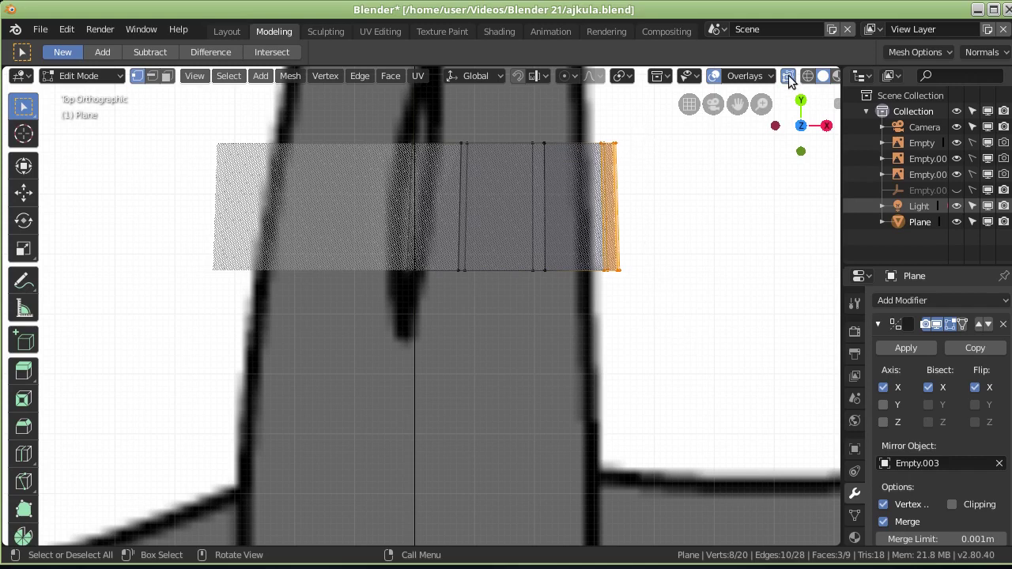
mouse_move(718, 269)
middle_mouse_down()
mouse_move(647, 129)
mouse_move(660, 165)
mouse_move(714, 170)
middle_mouse_up()
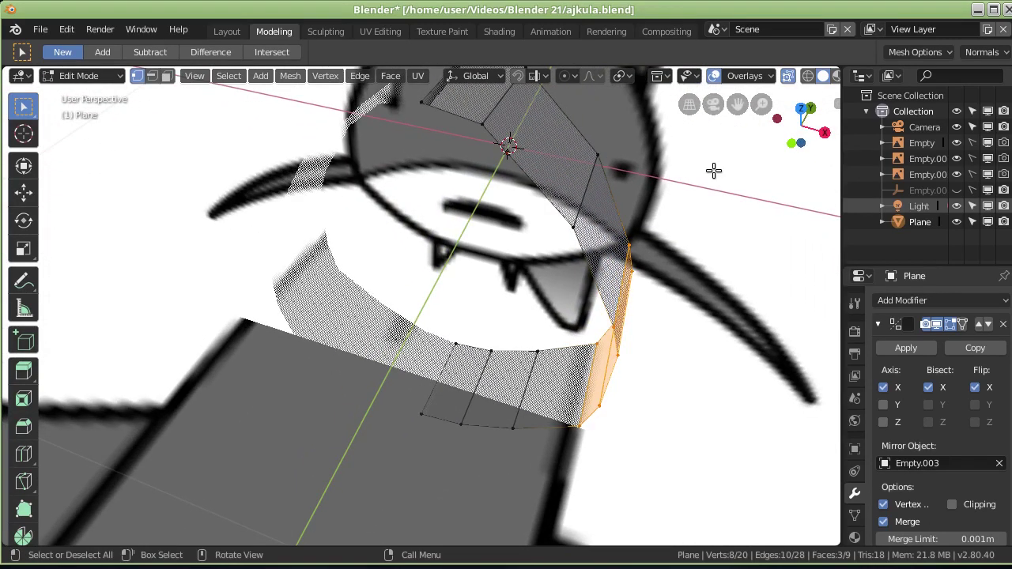
key("KP_7")
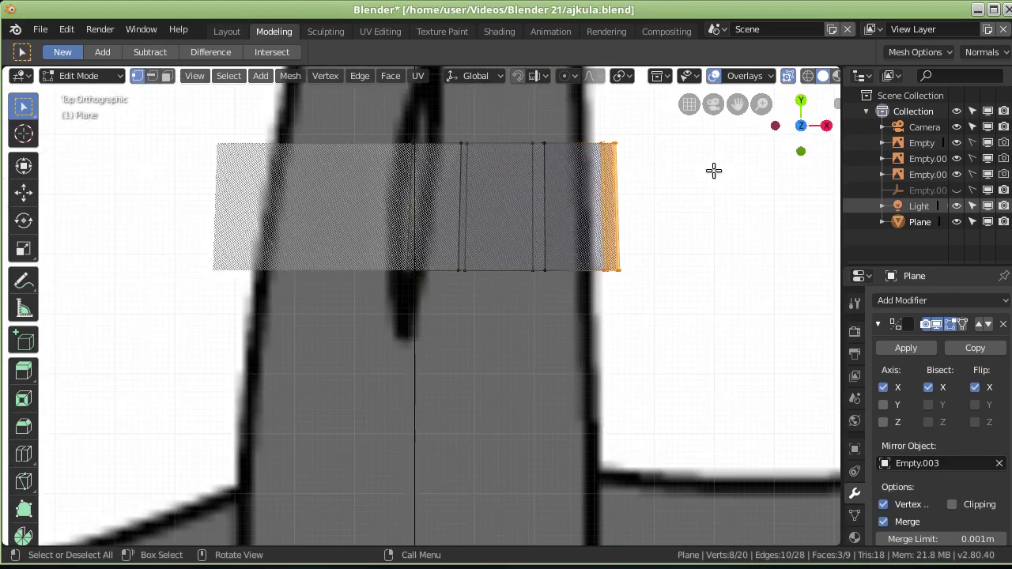
key("g")
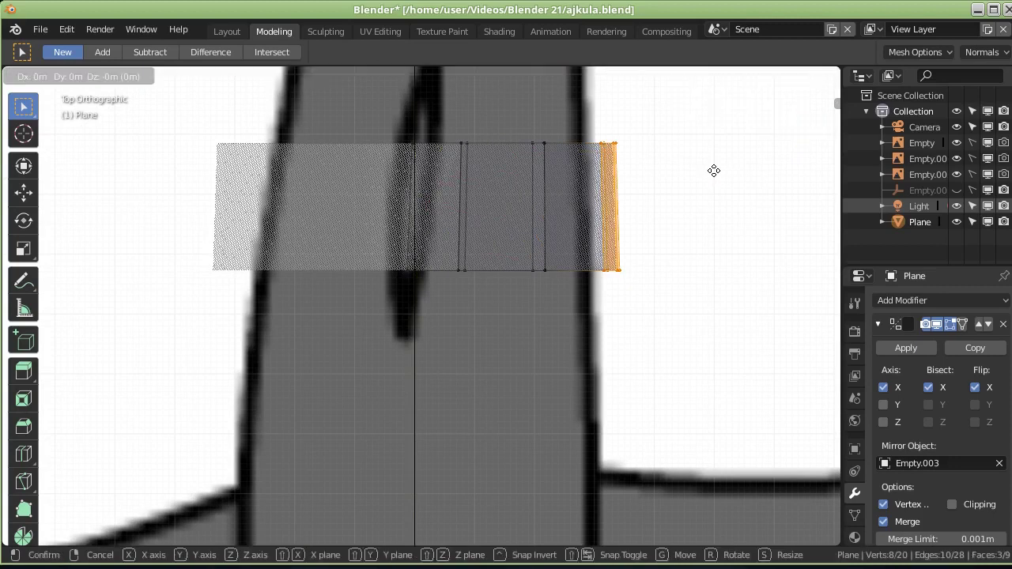
key("x")
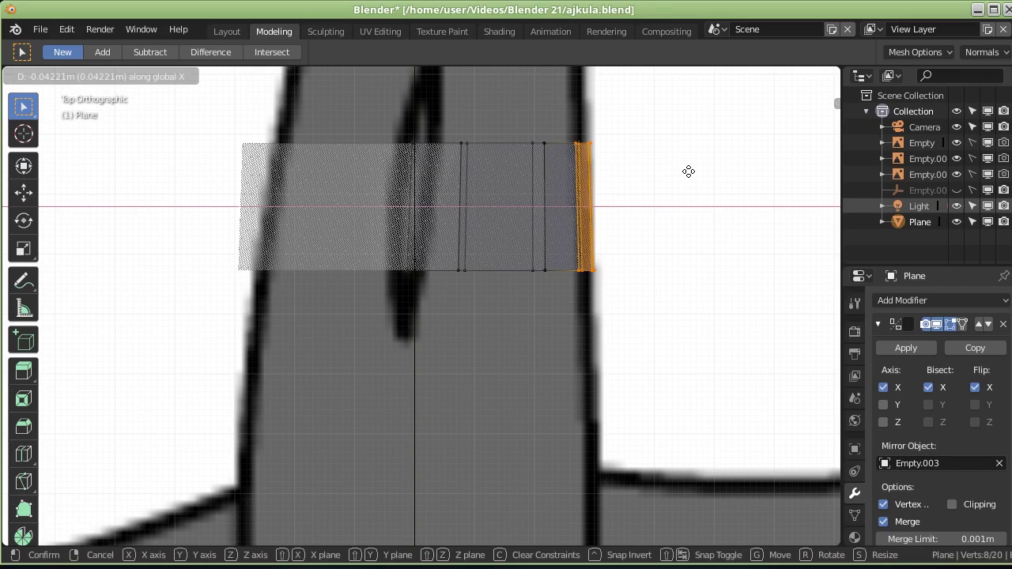
left_click(688, 172)
mouse_move(689, 172)
middle_mouse_down()
mouse_move(639, 318)
mouse_move(610, 256)
mouse_move(618, 259)
mouse_move(592, 231)
mouse_move(397, 187)
mouse_move(366, 192)
mouse_move(488, 201)
mouse_move(502, 217)
mouse_move(493, 187)
mouse_move(517, 166)
mouse_move(601, 216)
mouse_move(615, 247)
middle_mouse_up()
key("Tab")
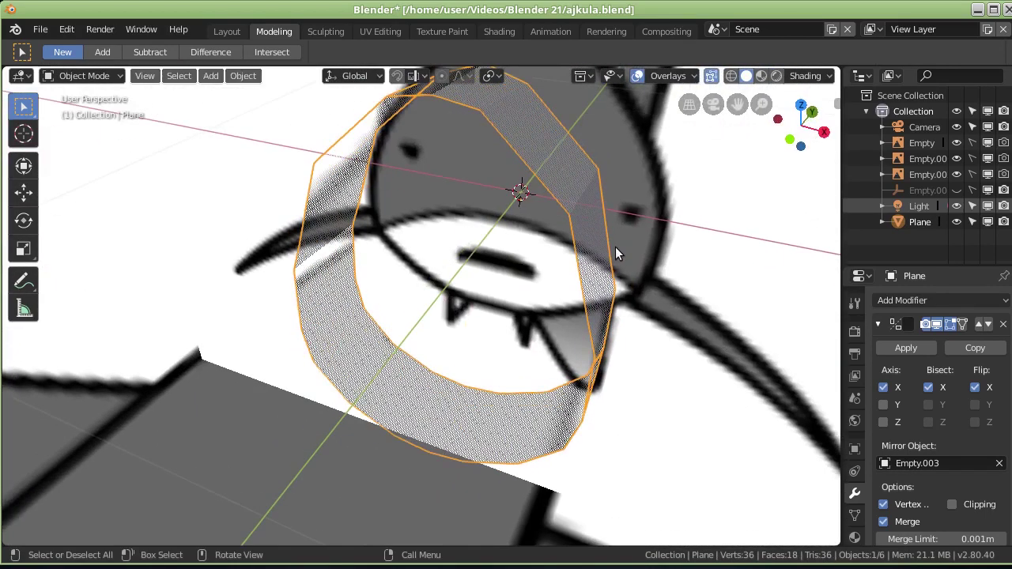
Step: Enter Edit Mode and lower the strip's top-left vertex along Z onto the back outline
key("KP_3")
scroll(613, 244, "down", 3)
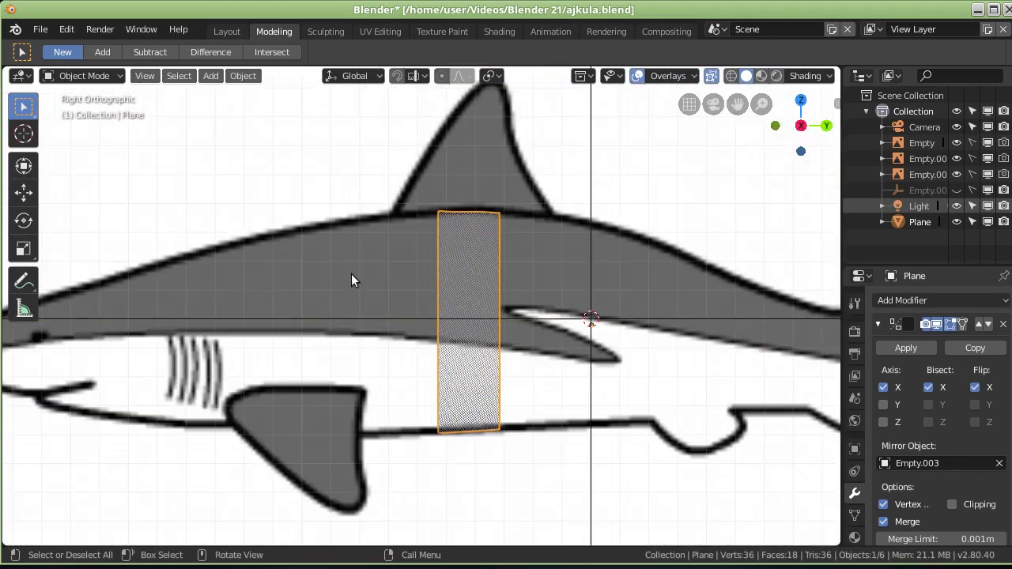
left_click(101, 76)
left_click(85, 111)
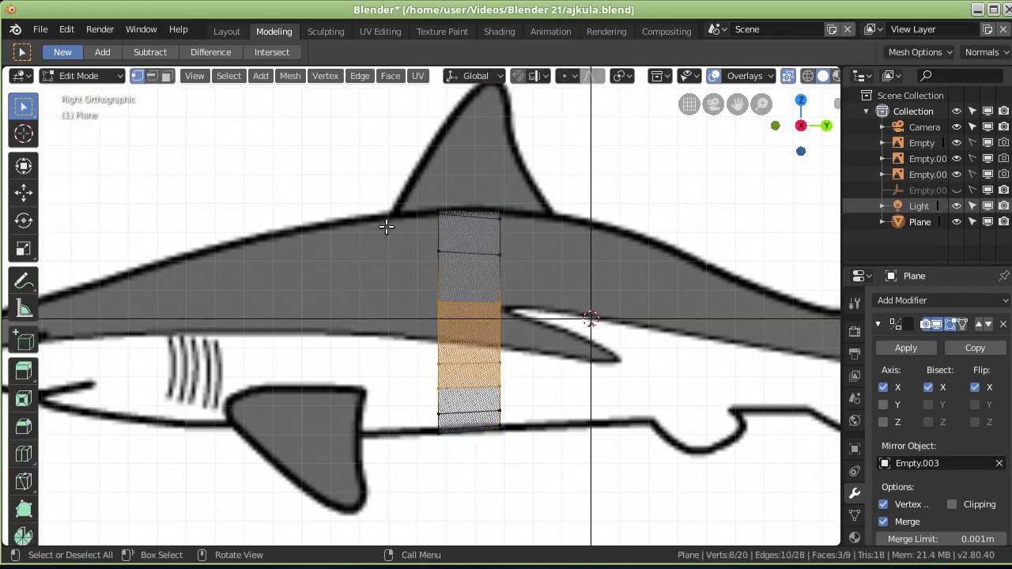
left_click(422, 256)
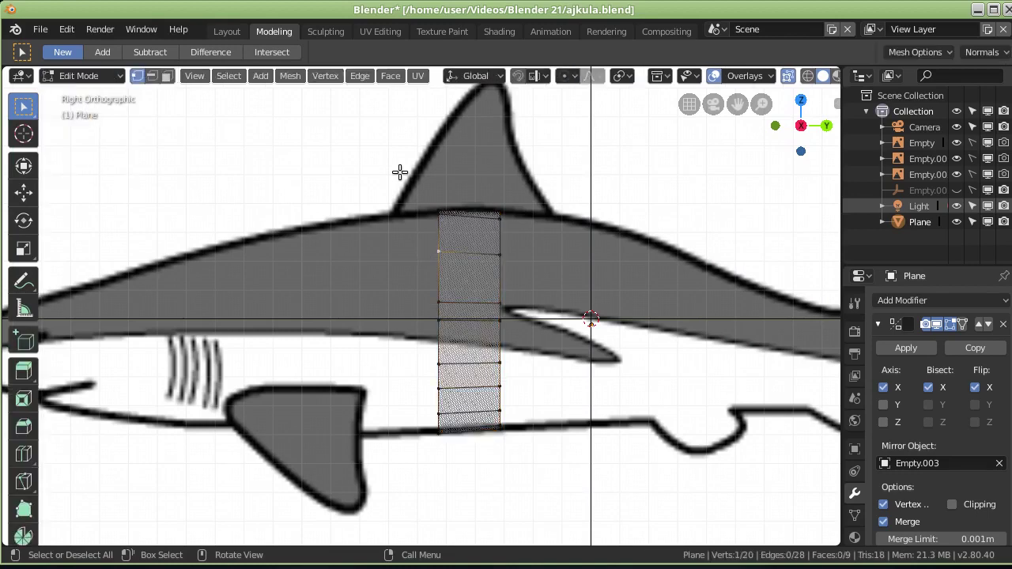
left_click_drag(385, 174, 472, 492)
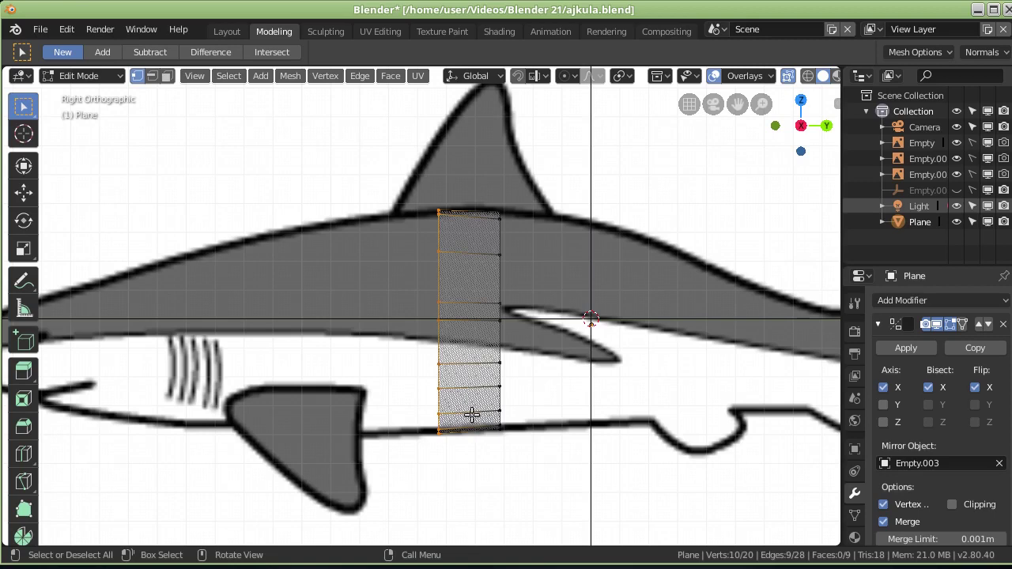
mouse_move(458, 228)
middle_mouse_down()
mouse_move(441, 213)
mouse_move(440, 246)
middle_mouse_up()
left_click(436, 213)
key("g")
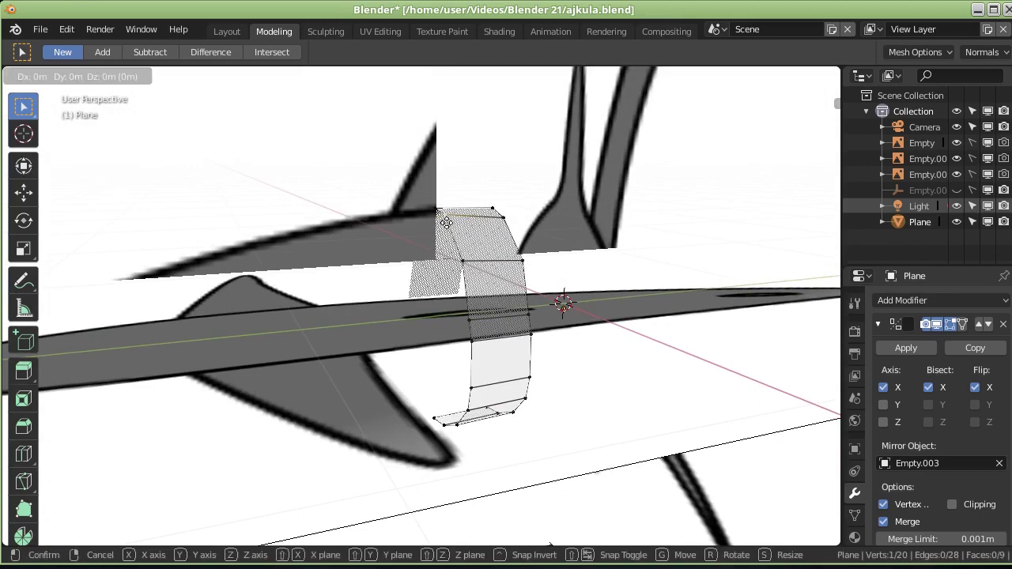
key("z")
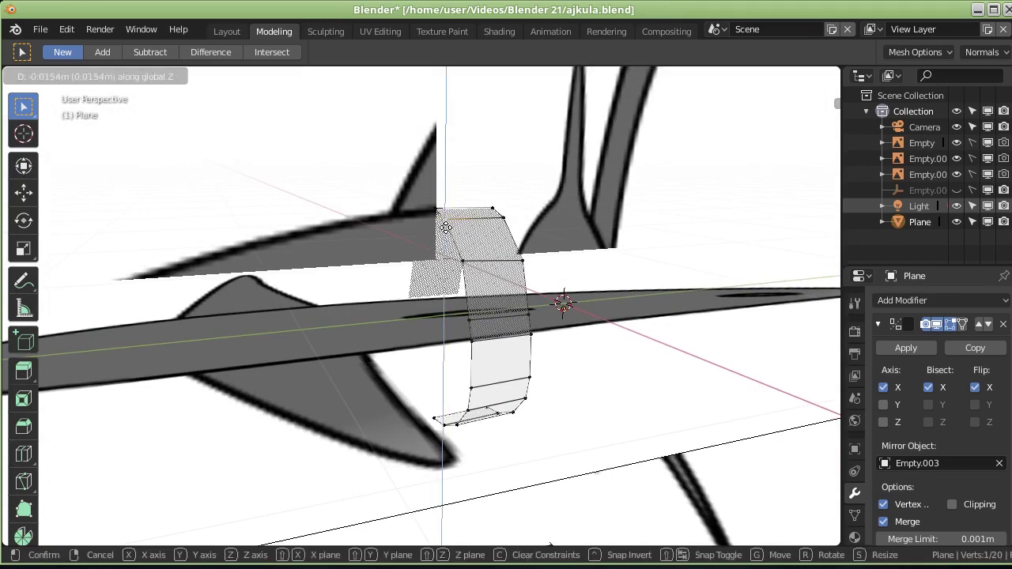
left_click(446, 228)
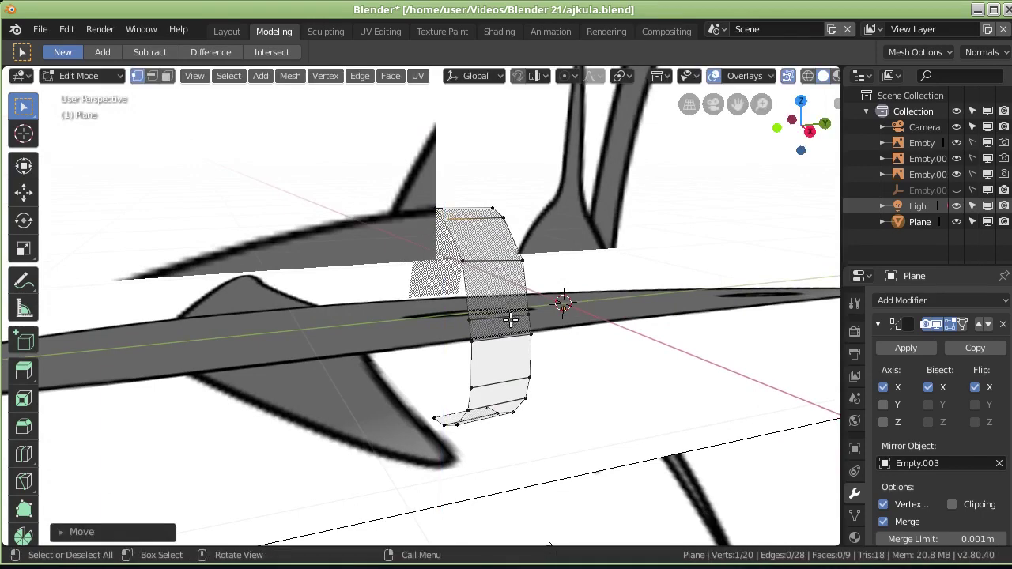
Step: Box-select the strip's left vertex column and duplicate it with Shift+D
key("KP_3")
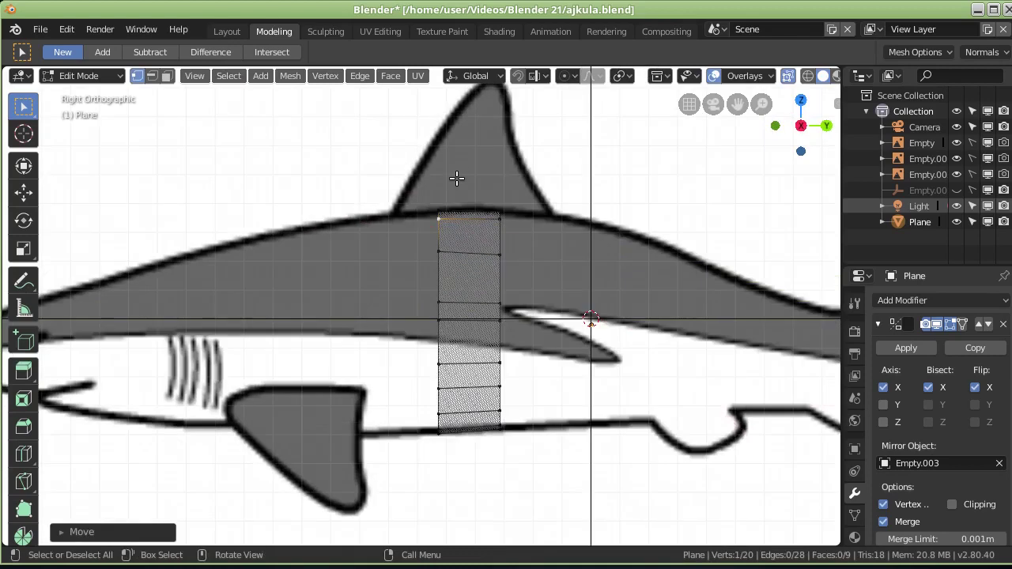
scroll(457, 177, "up", 2)
left_click(444, 229)
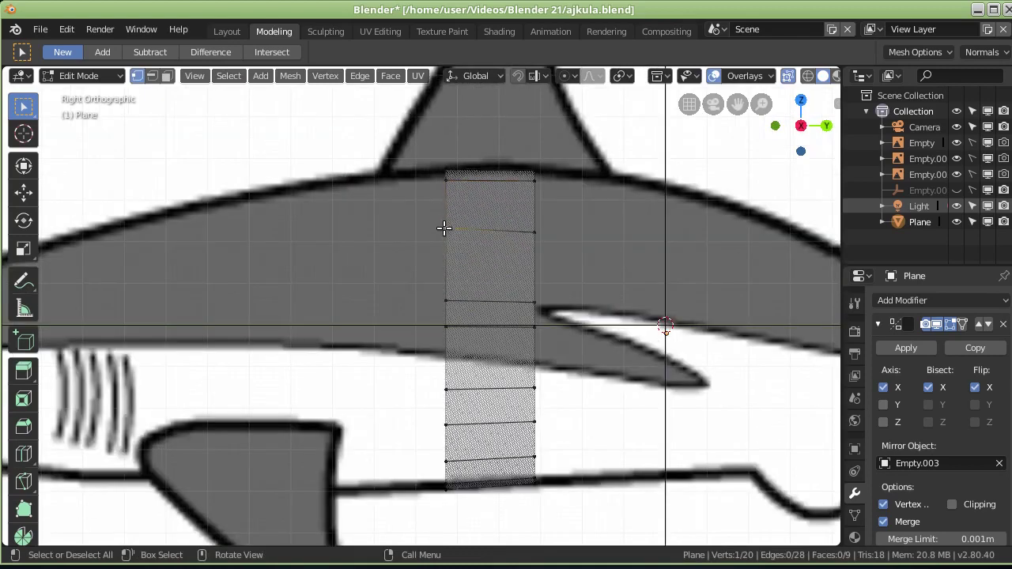
middle_click_drag(443, 228, 373, 252)
key("KP_3")
left_click(399, 127)
mouse_move(364, 130)
left_mouse_down()
mouse_move(485, 520)
mouse_move(472, 497)
left_mouse_up()
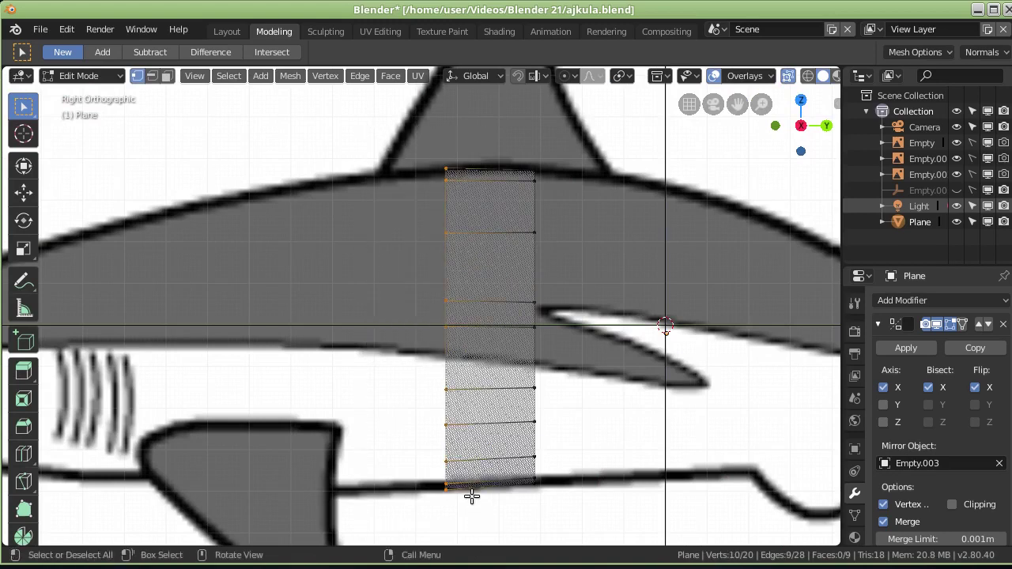
key("shift+d")
Step: Place the duplicated column along Y toward the snout, about 0.165 m
key("y")
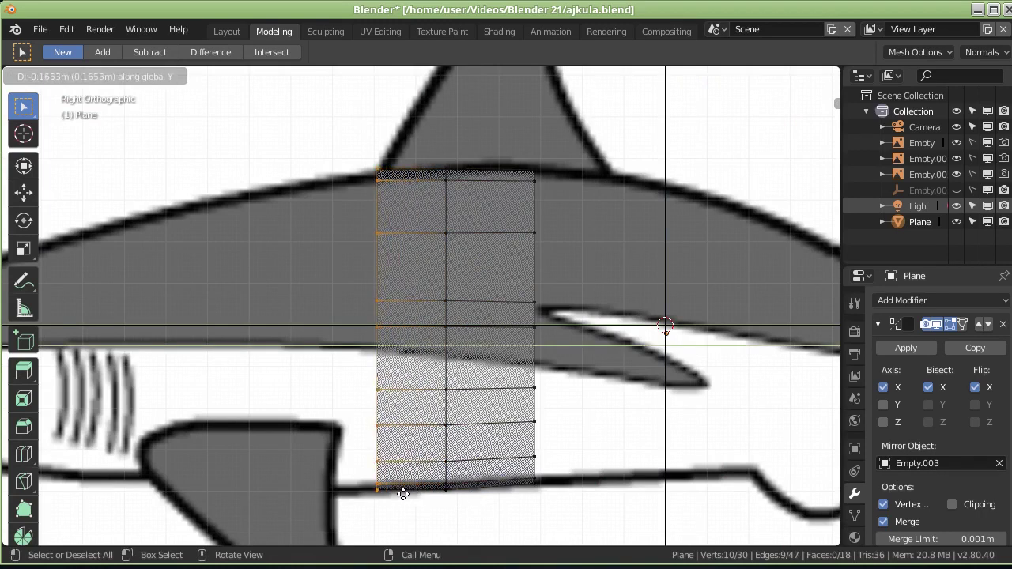
left_click(403, 494)
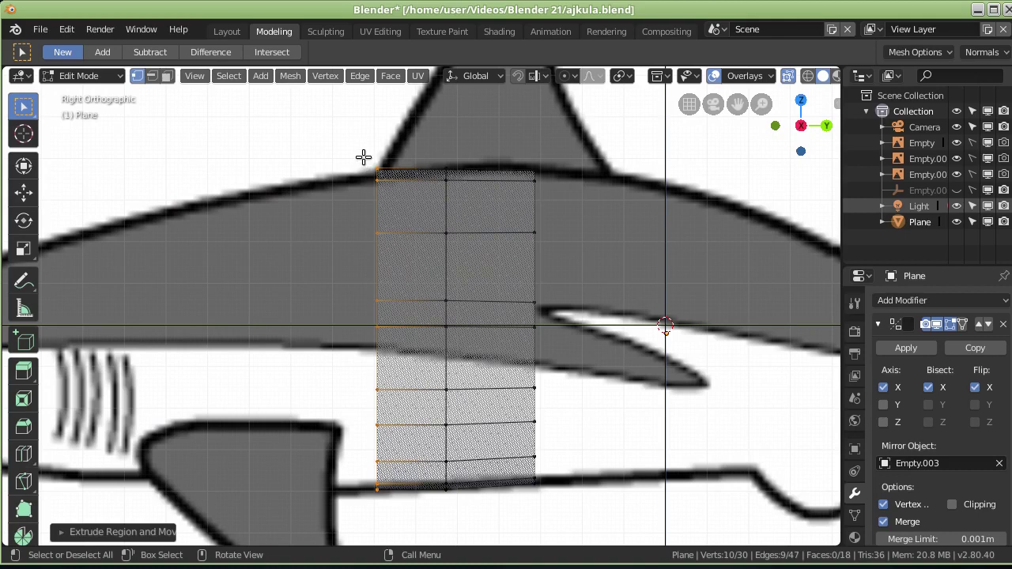
mouse_move(366, 161)
middle_mouse_down()
mouse_move(419, 162)
mouse_move(356, 176)
mouse_move(248, 177)
middle_mouse_up()
key("KP_3")
Step: Lower the new column's top front vertices along Z onto the back outline, then return to Object Mode
left_click_drag(345, 163, 391, 194)
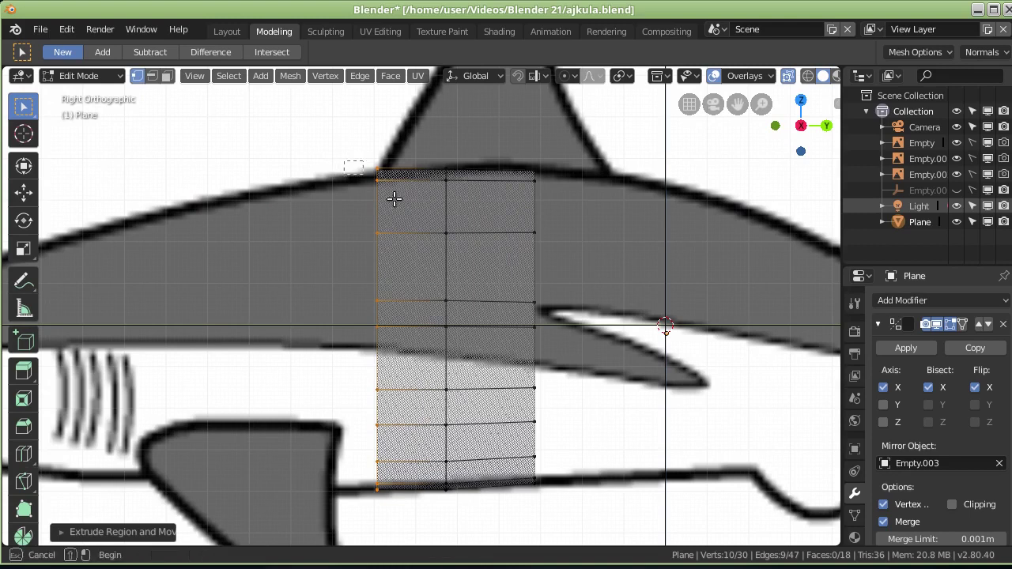
key("g")
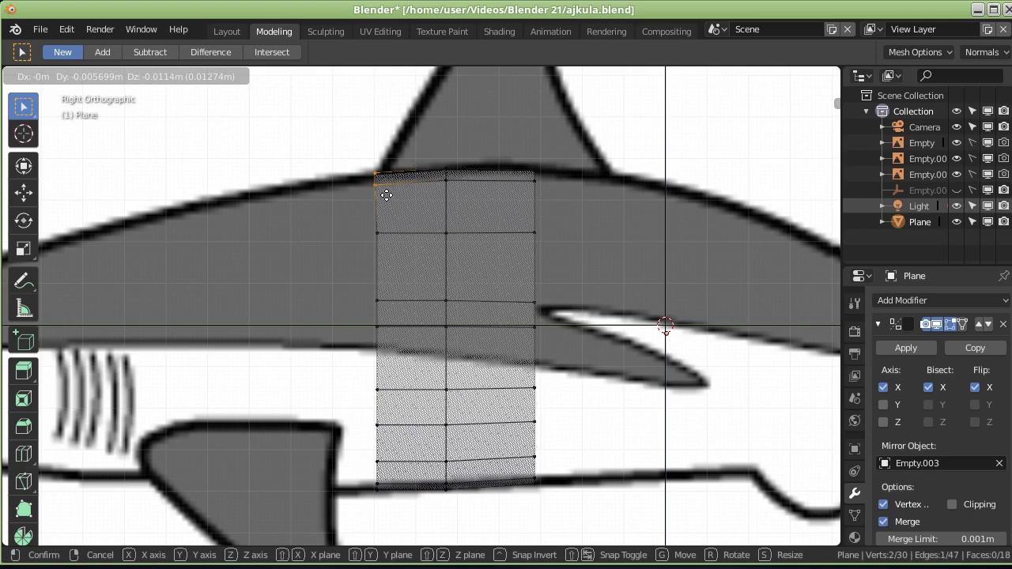
key("z")
left_click(387, 195)
middle_click_drag(387, 195, 328, 230)
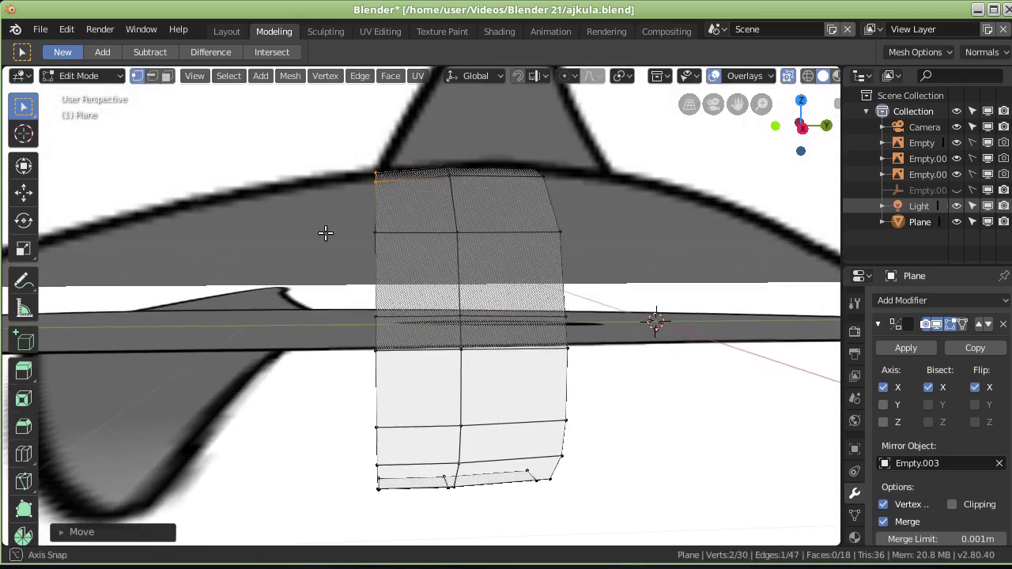
key("KP_3")
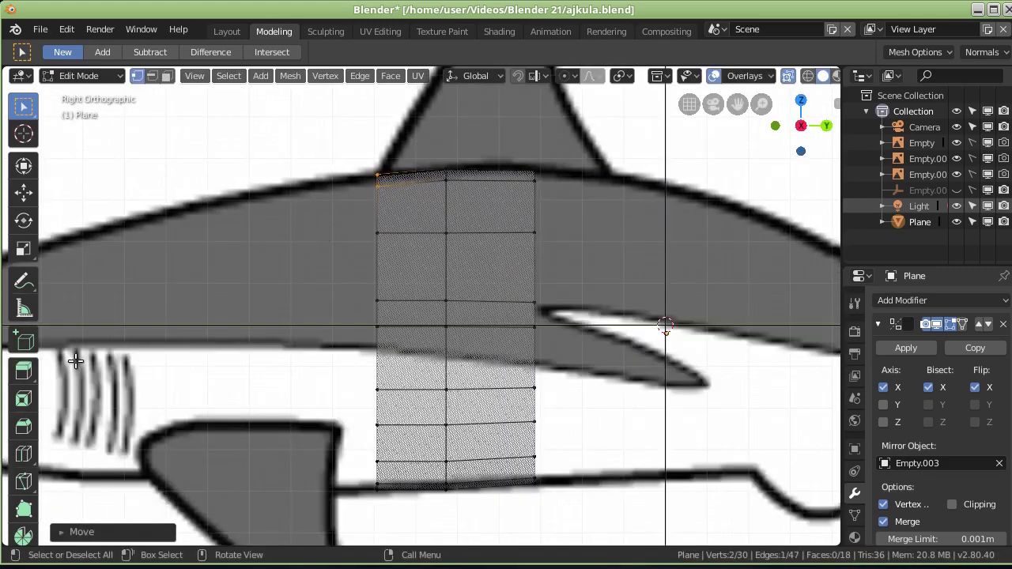
scroll(296, 262, "down", 2)
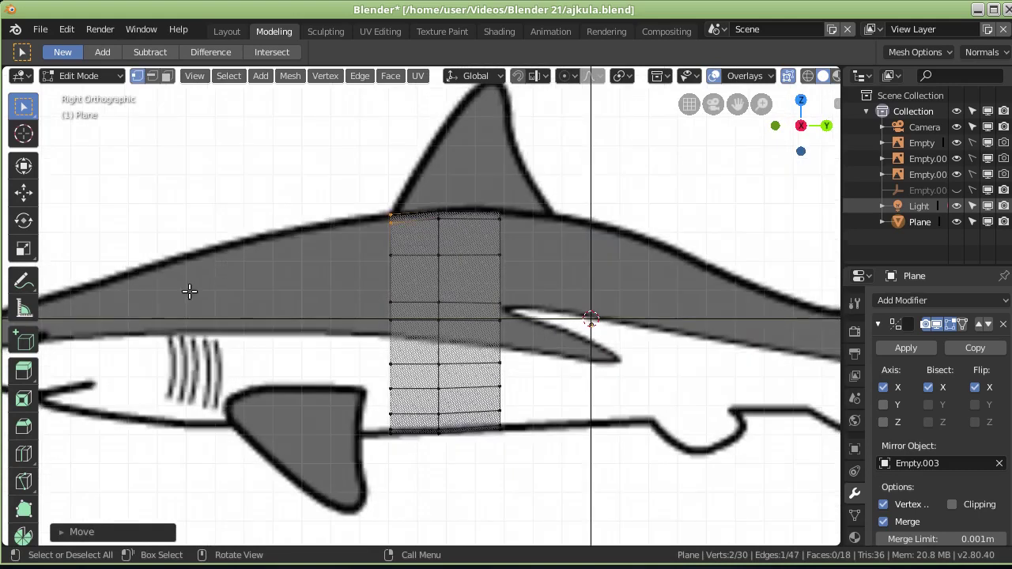
key("Tab")
mouse_move(402, 356)
middle_mouse_down()
mouse_move(393, 310)
mouse_move(417, 345)
middle_mouse_up()
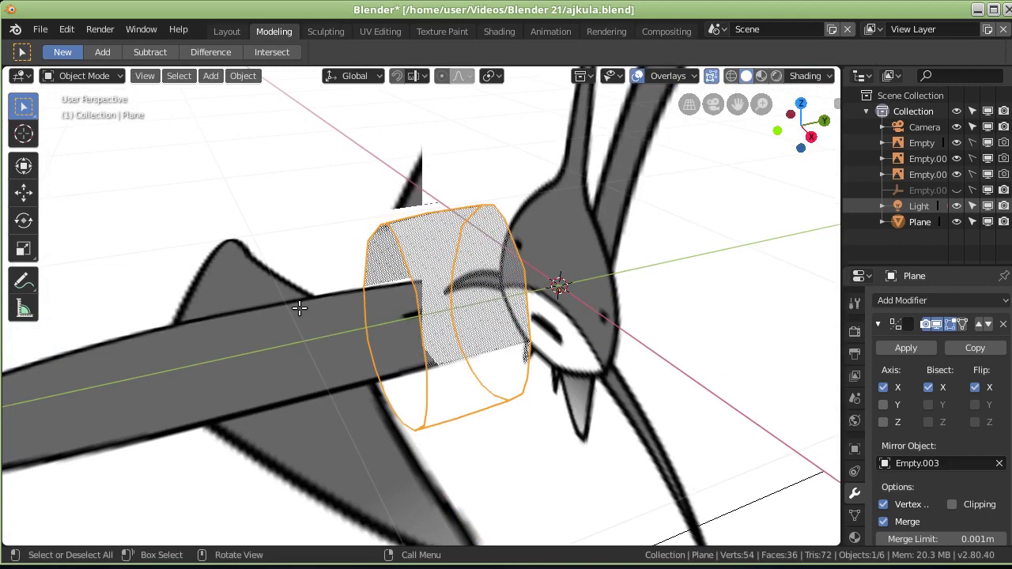
Step: Extrude a new front column along Y toward the snout and scale it slightly smaller
key("Tab")
key("KP_3")
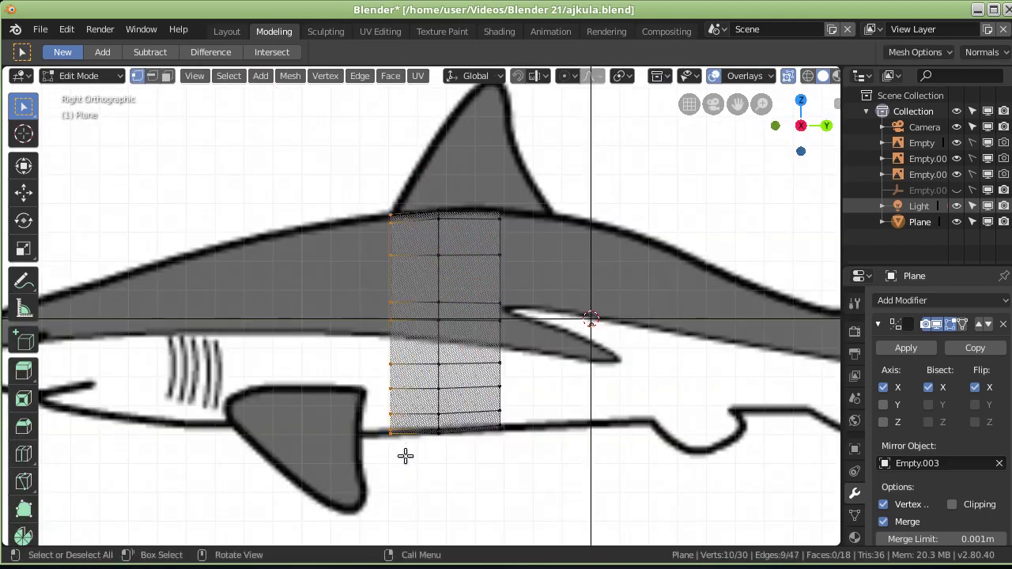
key("e")
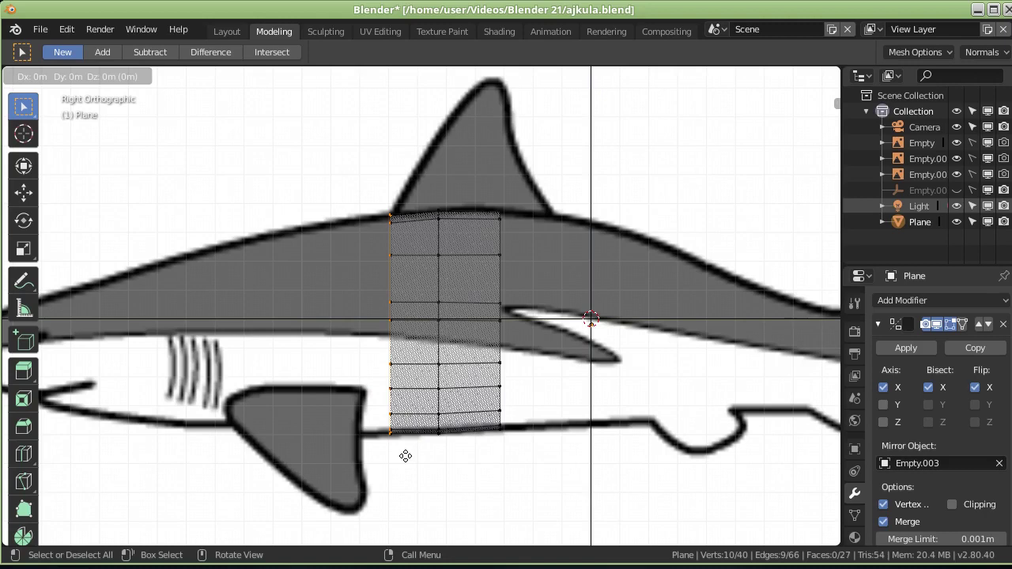
key("y")
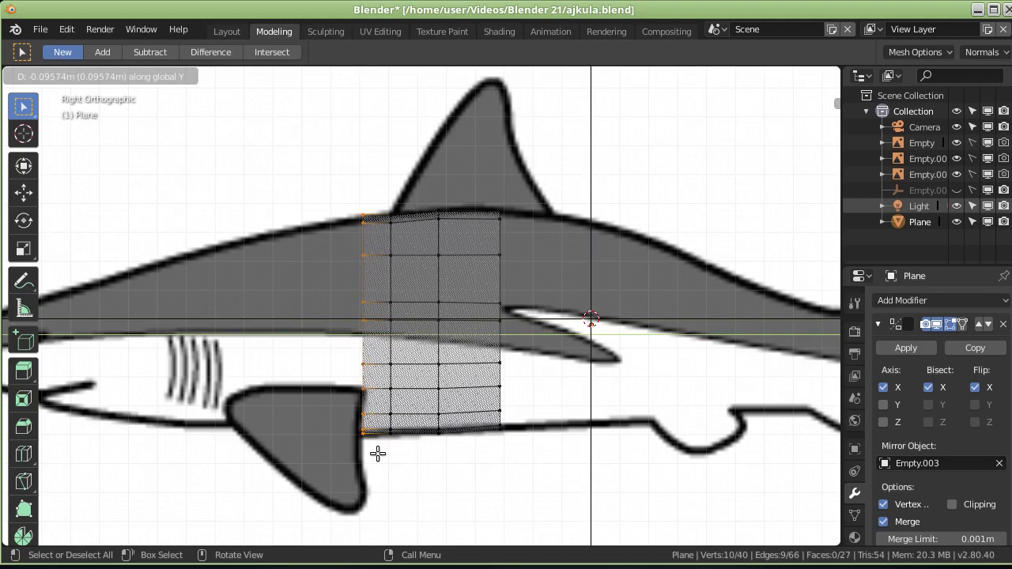
left_click(377, 453)
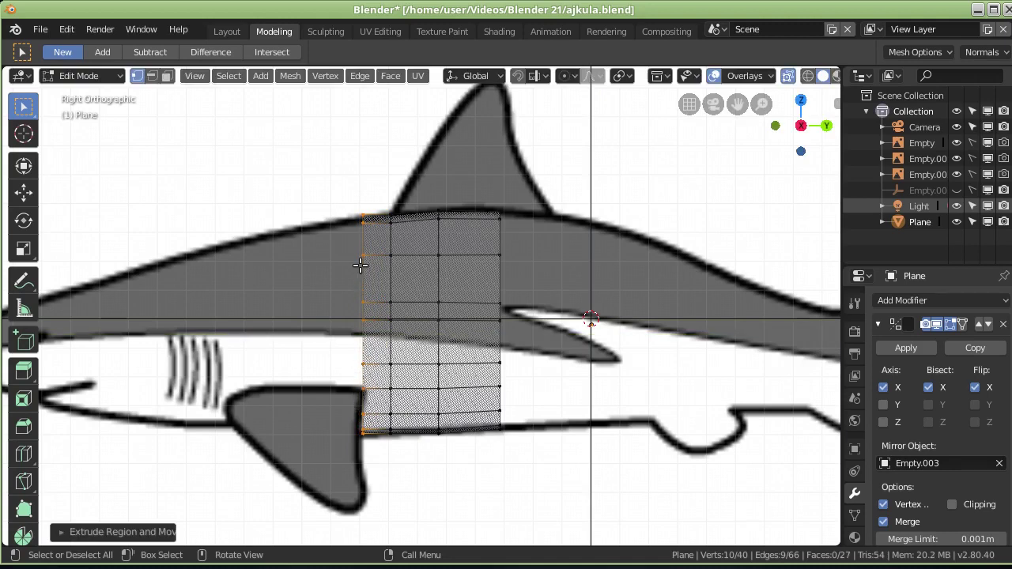
key("s")
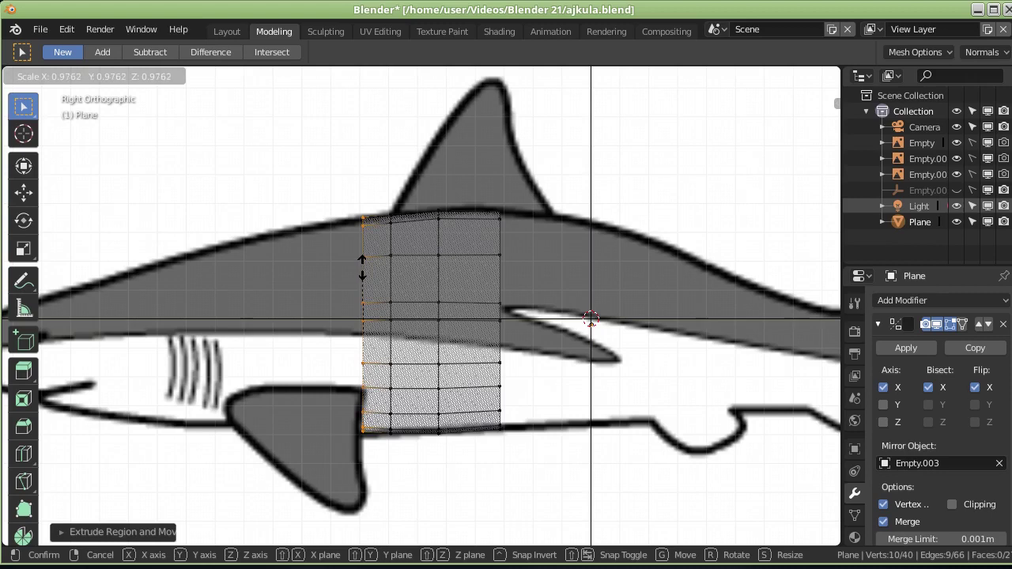
left_click(362, 267)
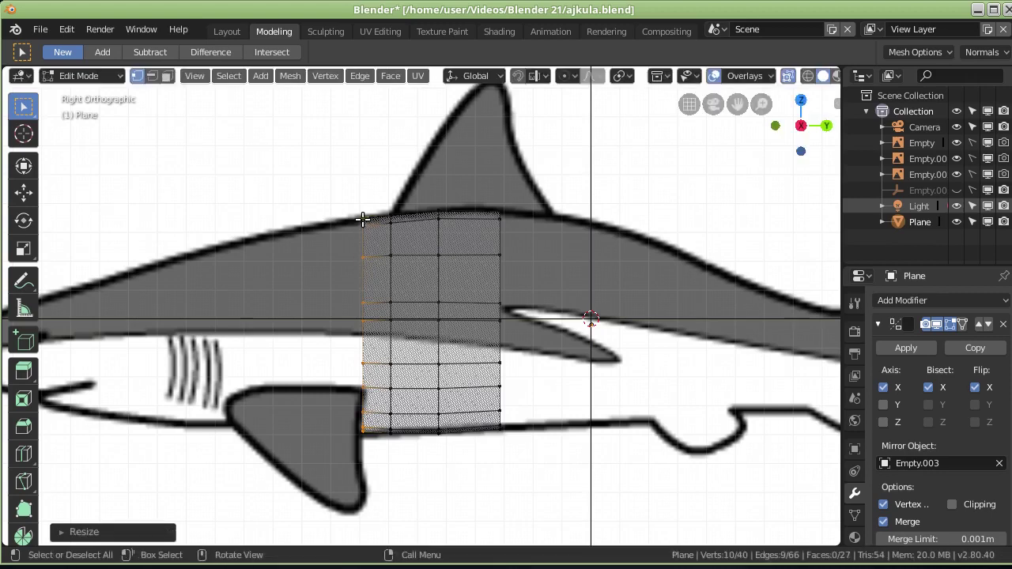
Step: Nudge the bottom front vertices down along Z onto the belly outline, then return to Object Mode
scroll(363, 215, "up", 2)
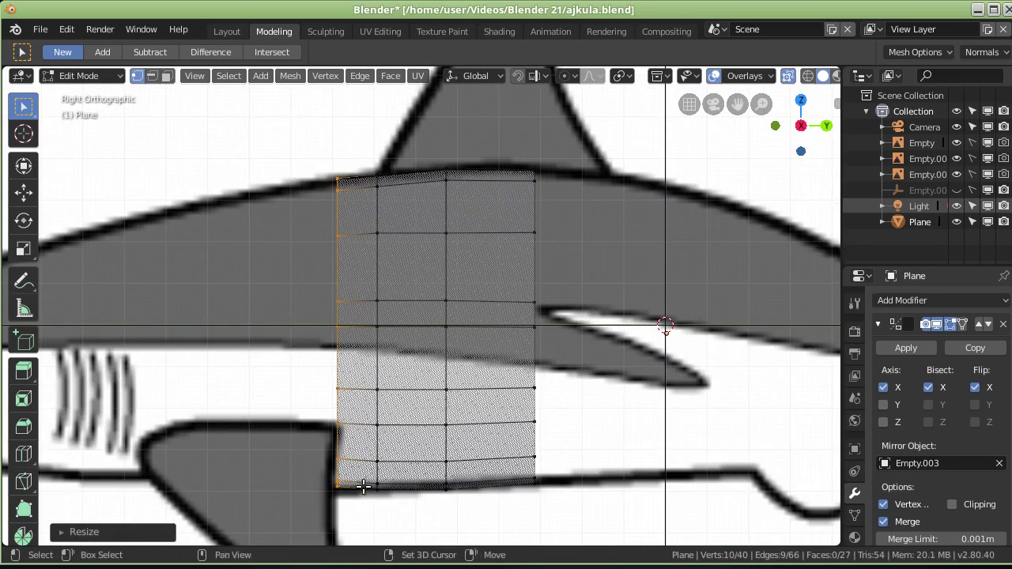
middle_click_drag(363, 486, 355, 312, "shift")
scroll(341, 294, "up", 4)
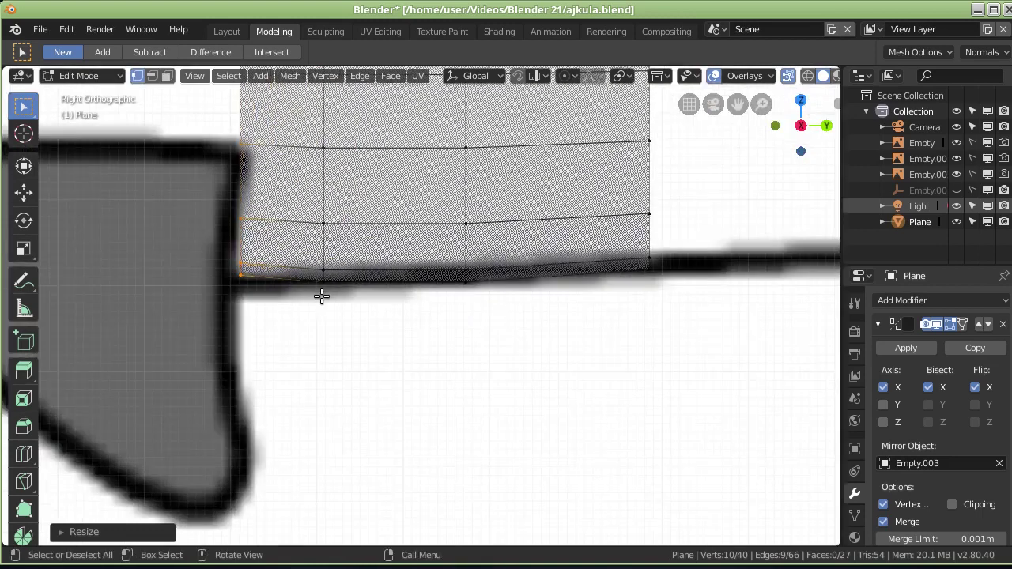
left_click(241, 275)
left_click_drag(233, 288, 248, 255, "shift")
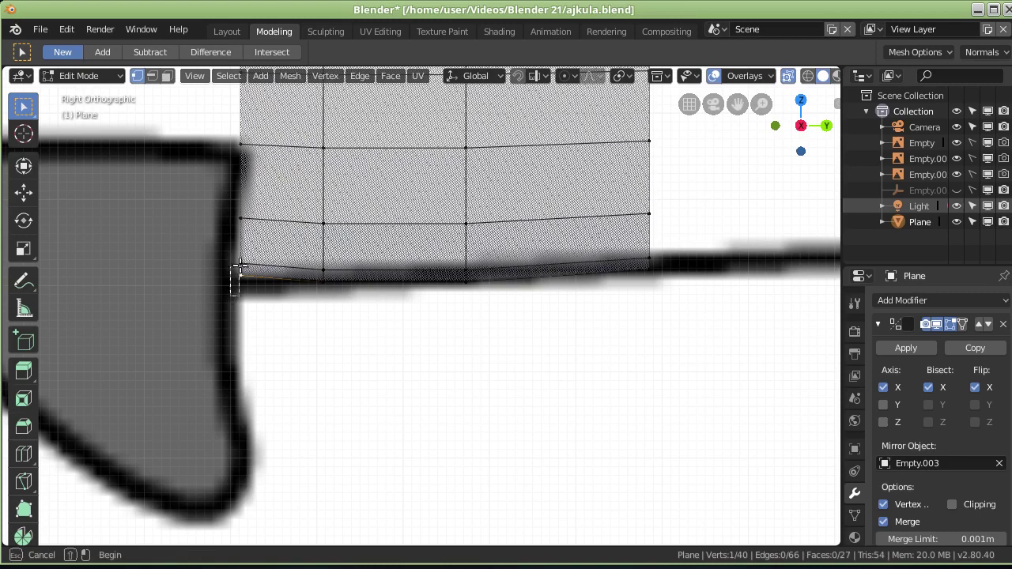
key("g")
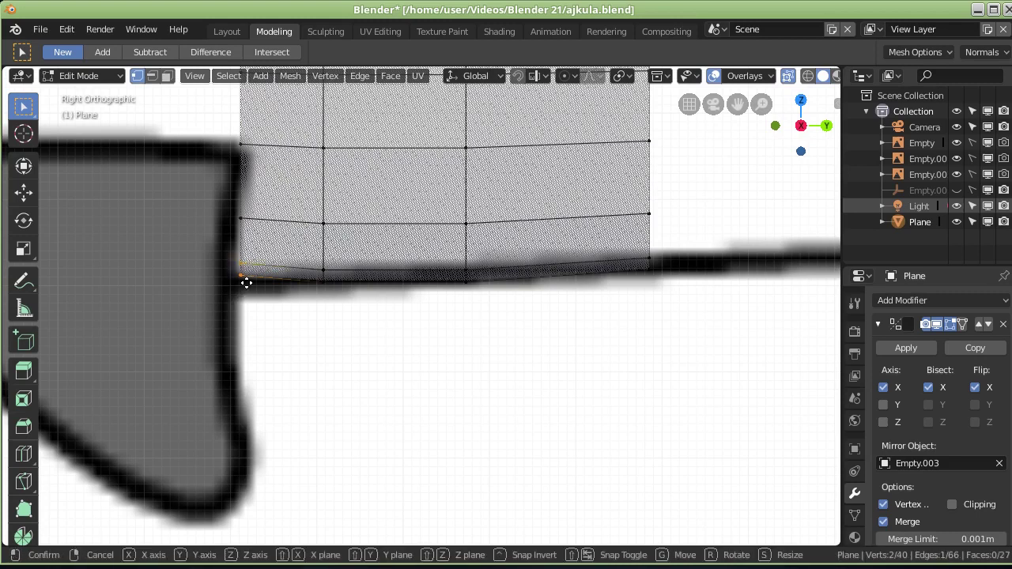
key("z")
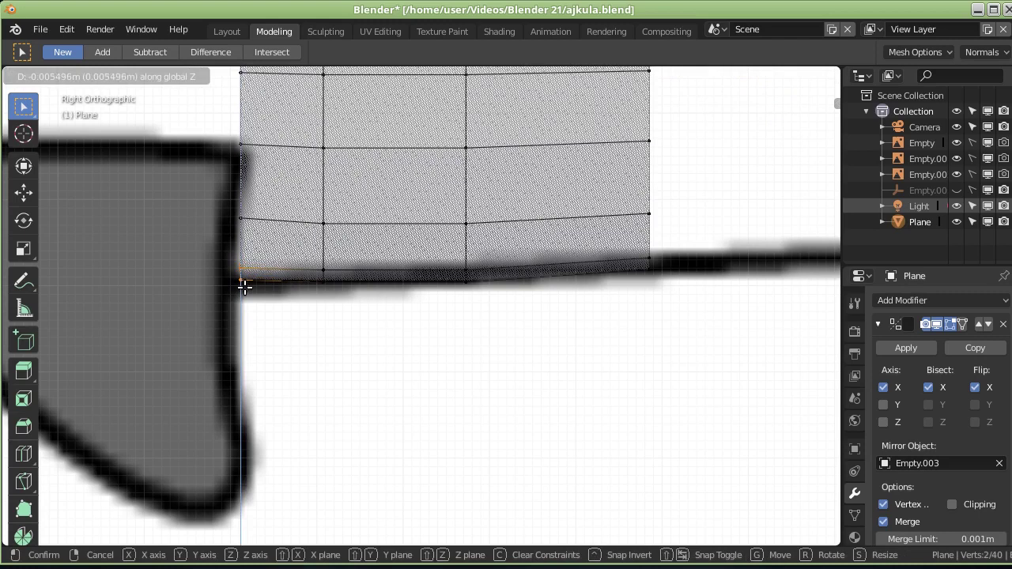
left_click(245, 286)
key("Tab")
mouse_move(248, 317)
middle_mouse_down()
mouse_move(402, 324)
mouse_move(456, 289)
mouse_move(429, 314)
mouse_move(401, 303)
mouse_move(518, 344)
middle_mouse_up()
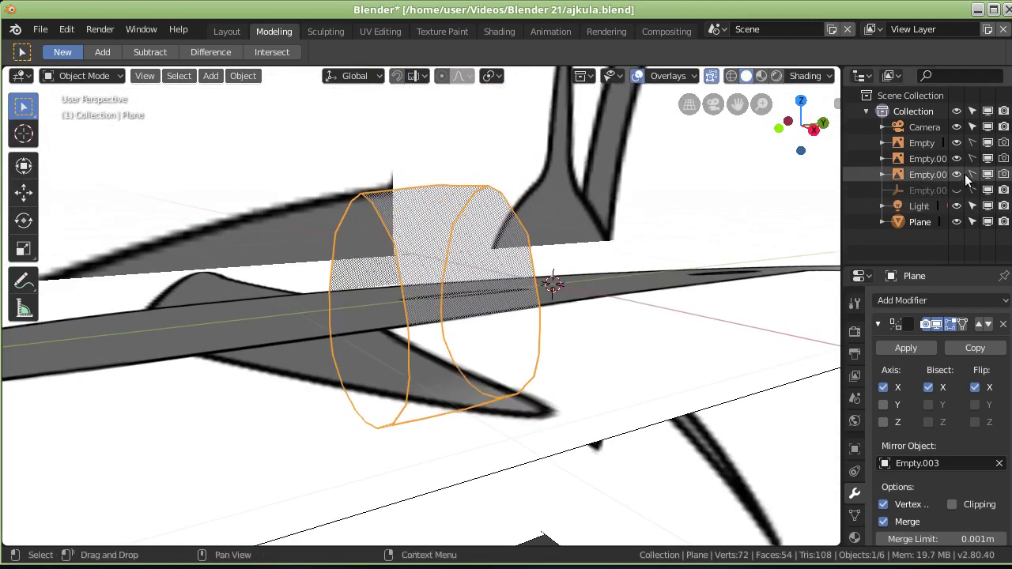
Step: Hide two reference images and check the mesh width from the top view
left_click(957, 174)
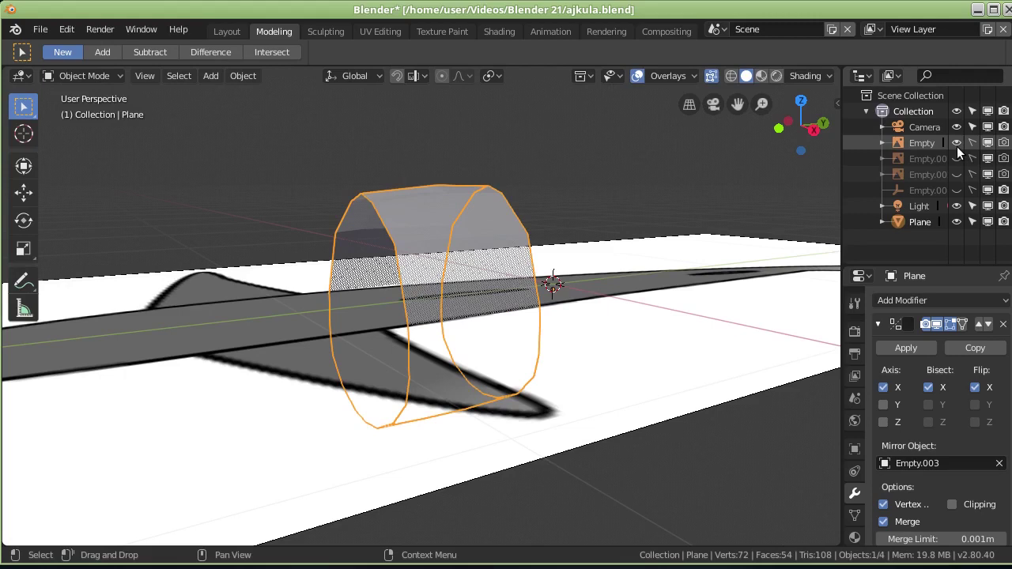
left_click(956, 143)
middle_click_drag(673, 297, 606, 293)
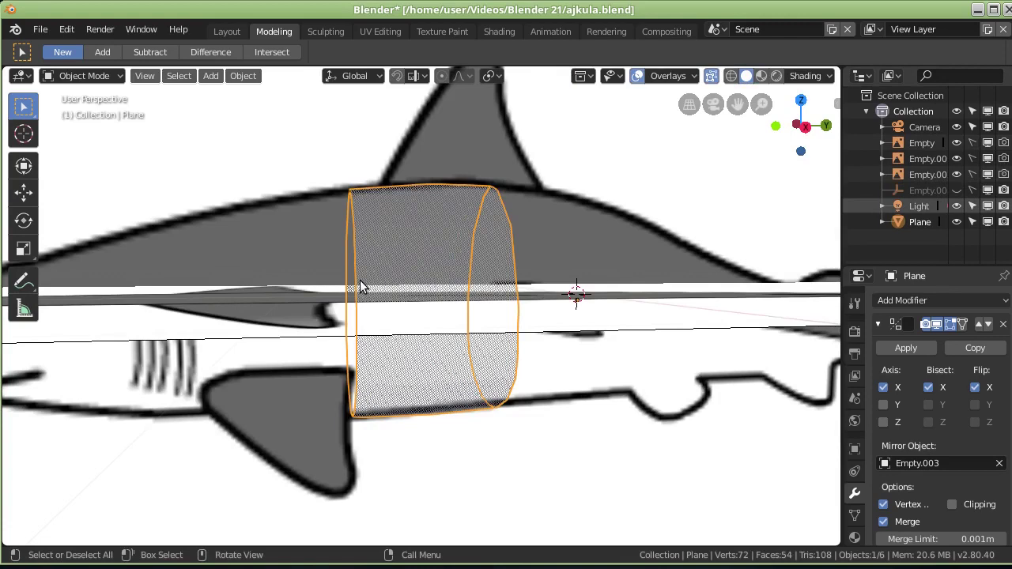
key("KP_7")
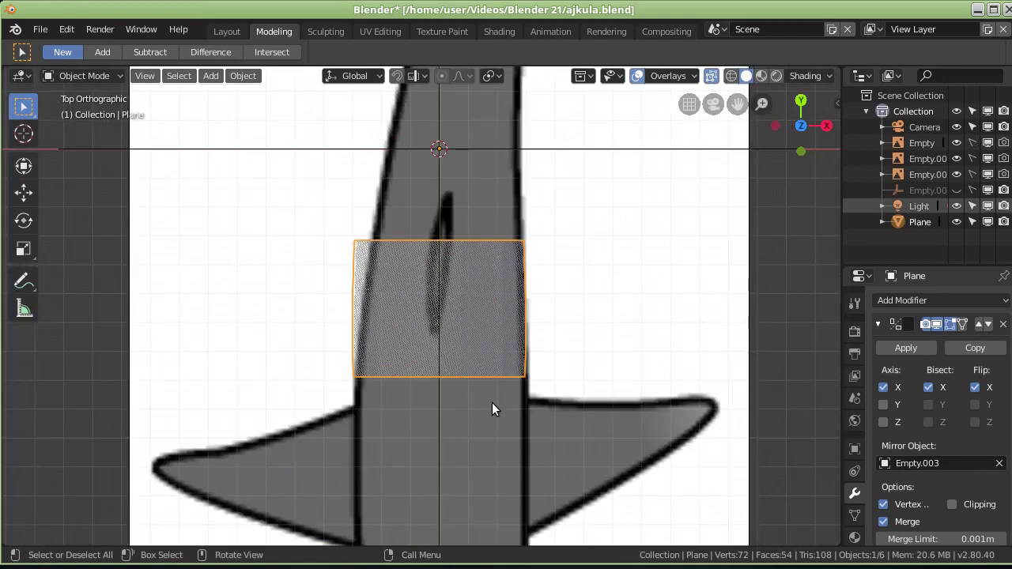
scroll(534, 389, "up", 1)
scroll(536, 390, "up", 1)
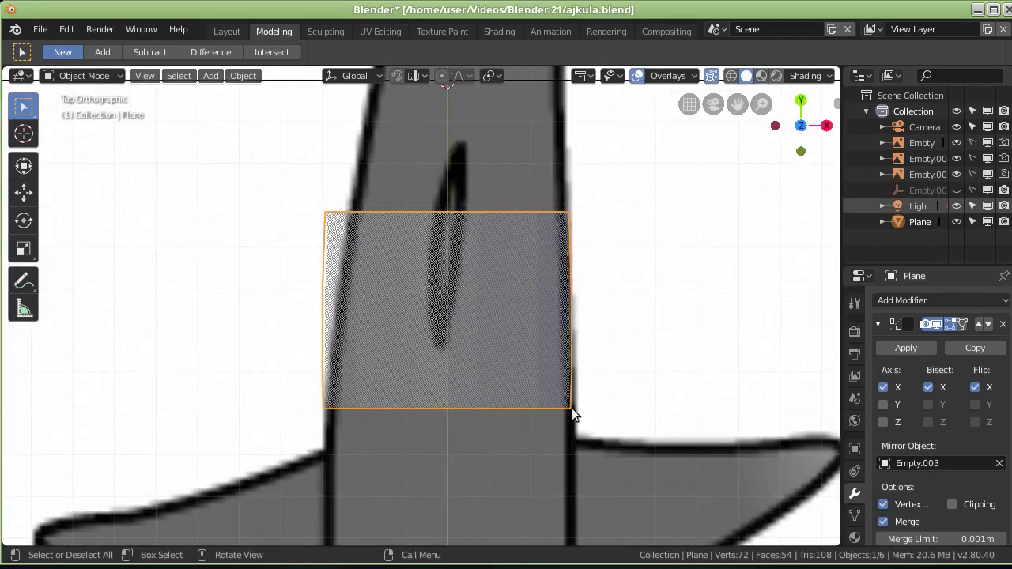
scroll(591, 377, "up", 1)
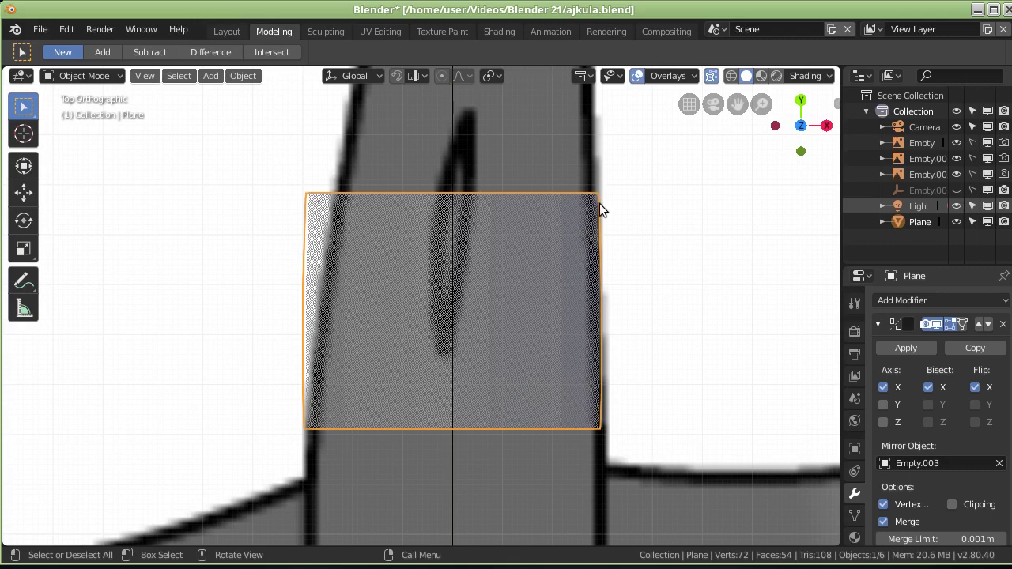
middle_click_drag(635, 383, 599, 380)
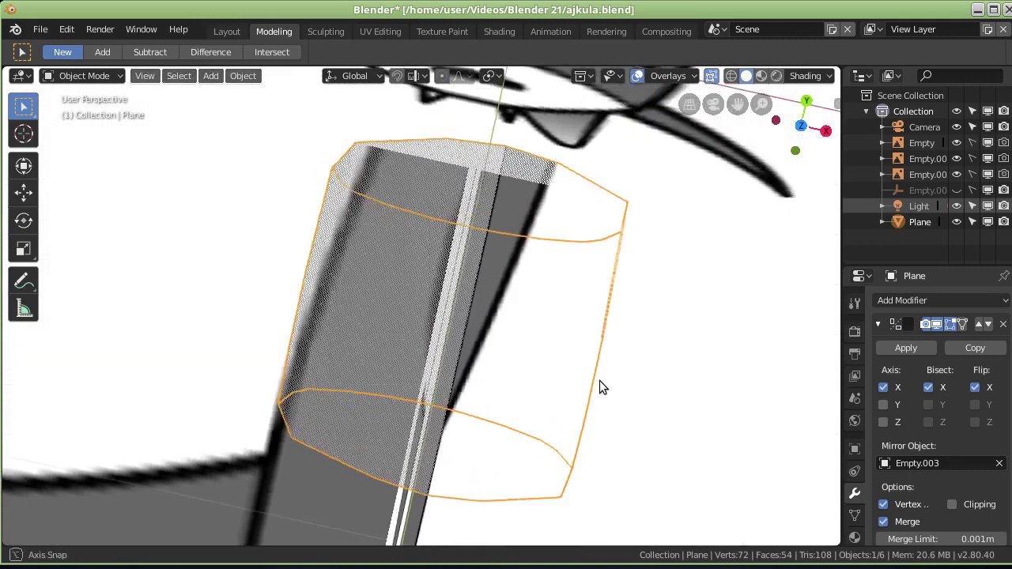
Step: Return to Edit Mode in the side view and box-select the front vertex column
key("Tab")
key("KP_3")
key("b")
left_click_drag(342, 219, 360, 267)
key("b")
left_click_drag(350, 222, 388, 385)
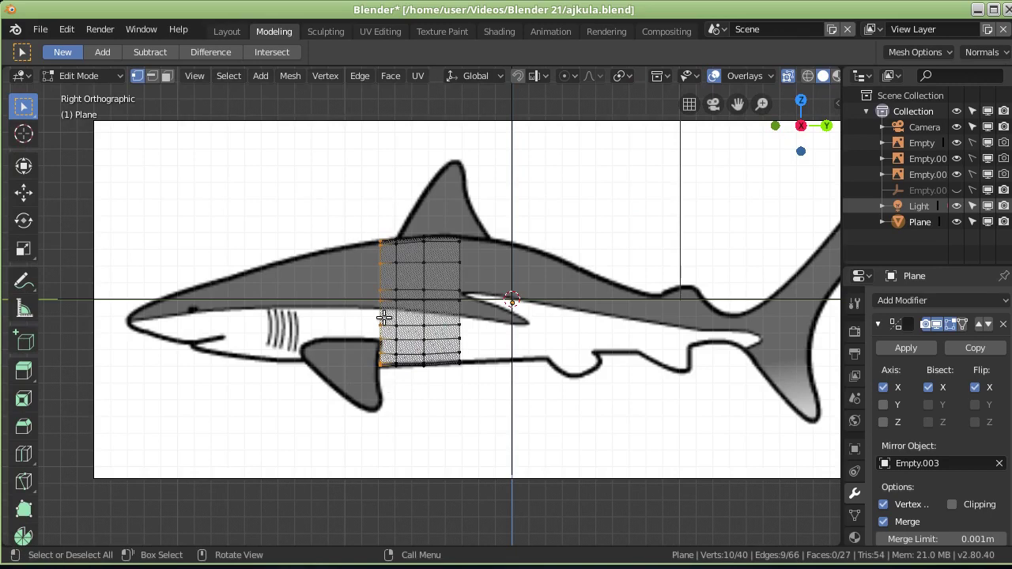
scroll(370, 277, "up", 2)
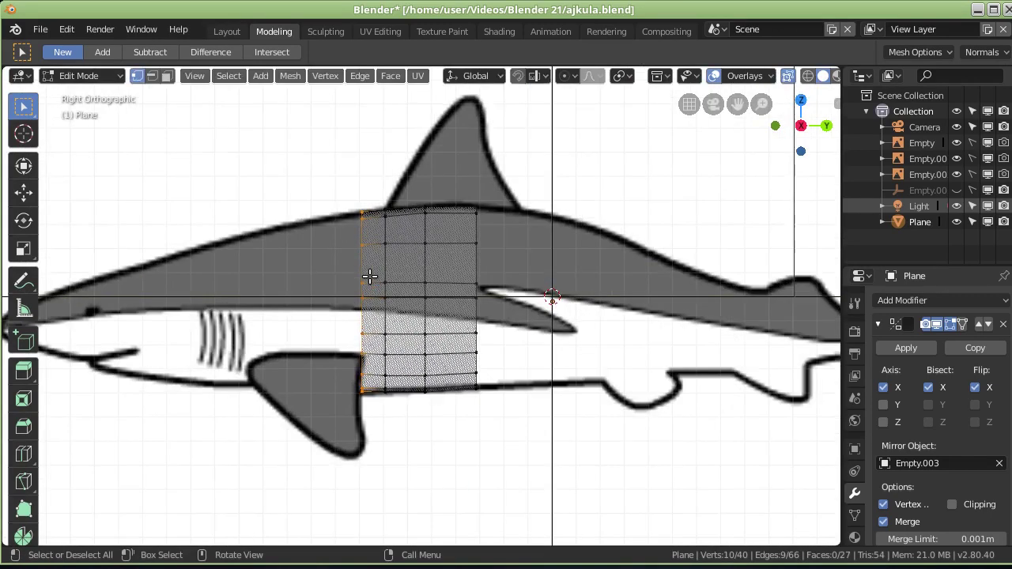
key("e")
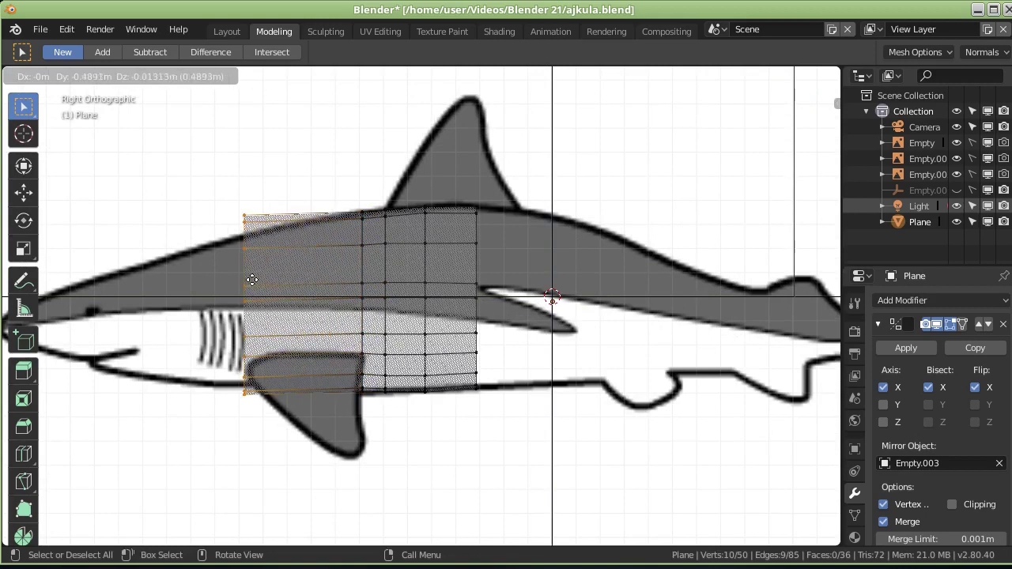
Step: Extrude the front column along Y toward the snout and scale it to about 0.75
key("y")
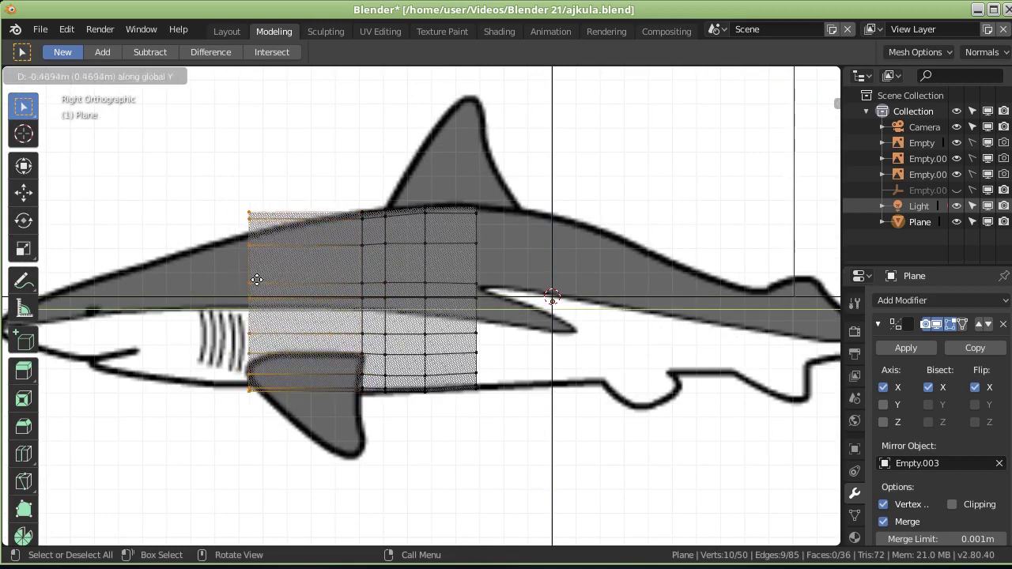
left_click(254, 280)
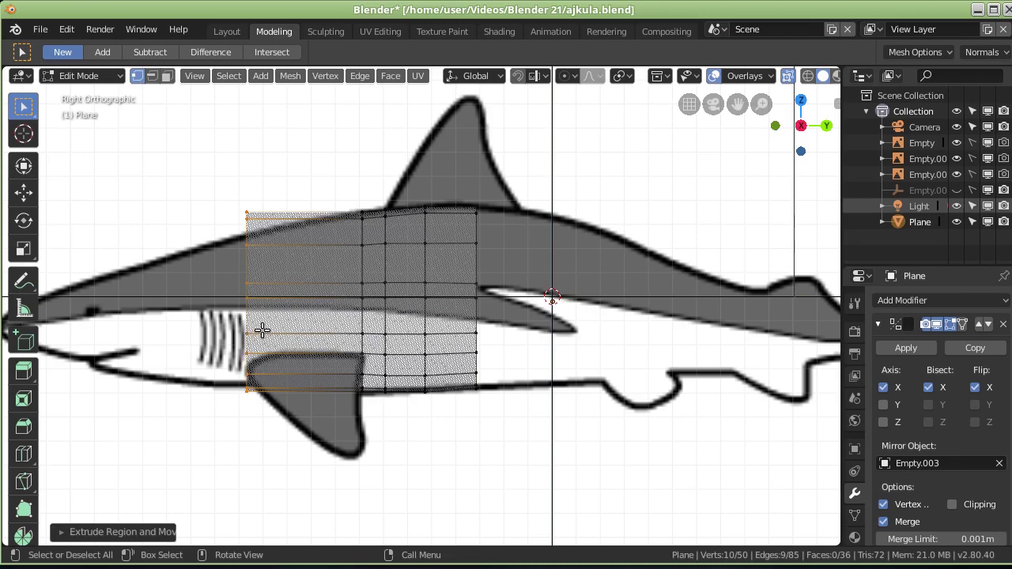
key("s")
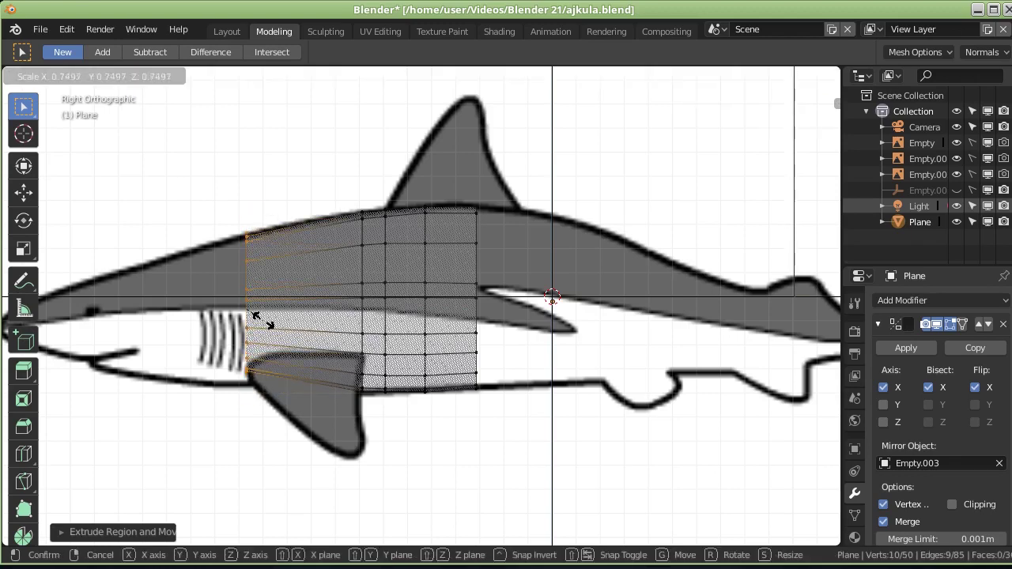
left_click(262, 319)
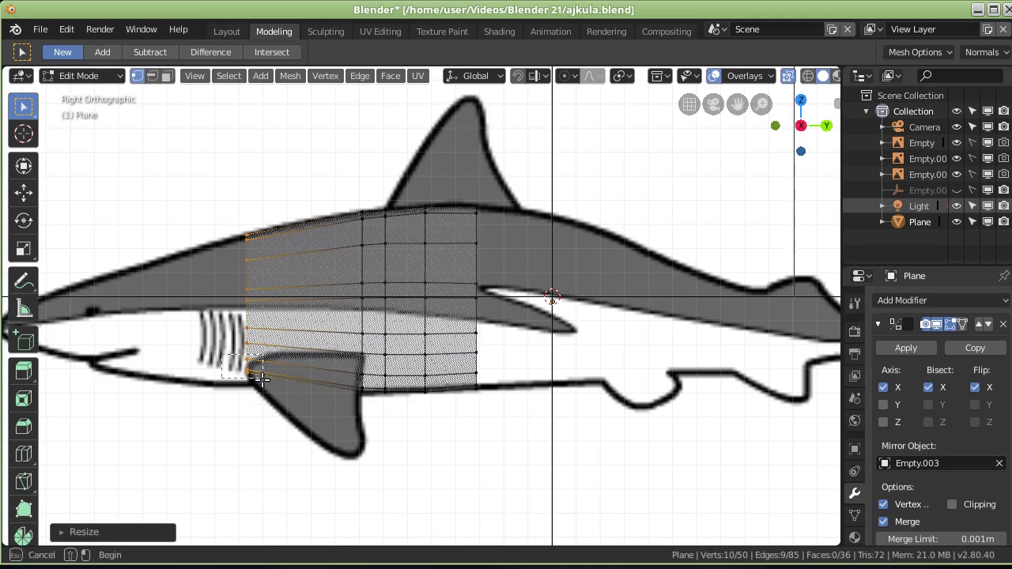
Step: Lower the three bottom vertices near the fin vertically onto the belly outline
left_click_drag(223, 356, 261, 389)
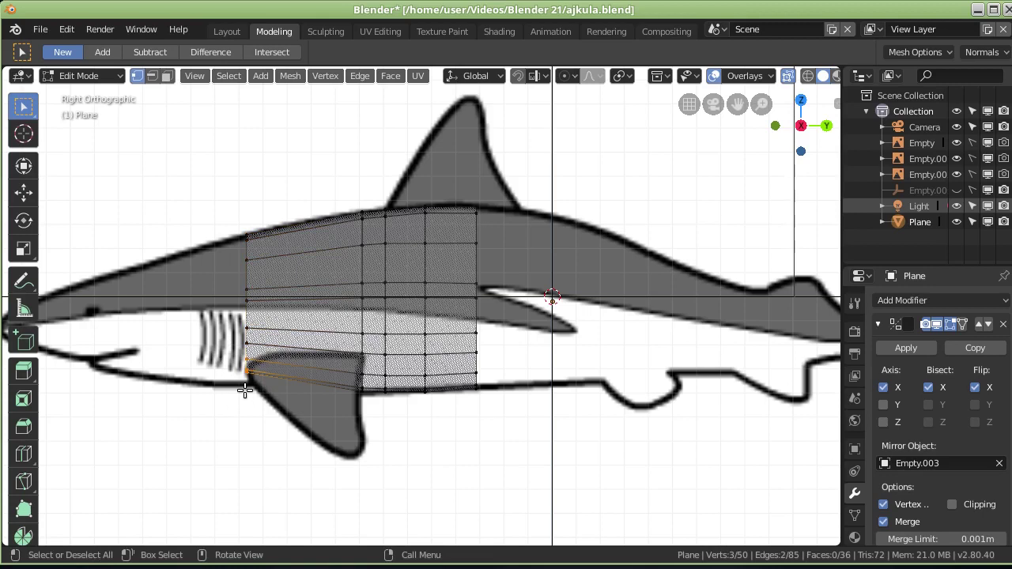
middle_click_drag(245, 390, 310, 389)
key("KP_3")
key("g")
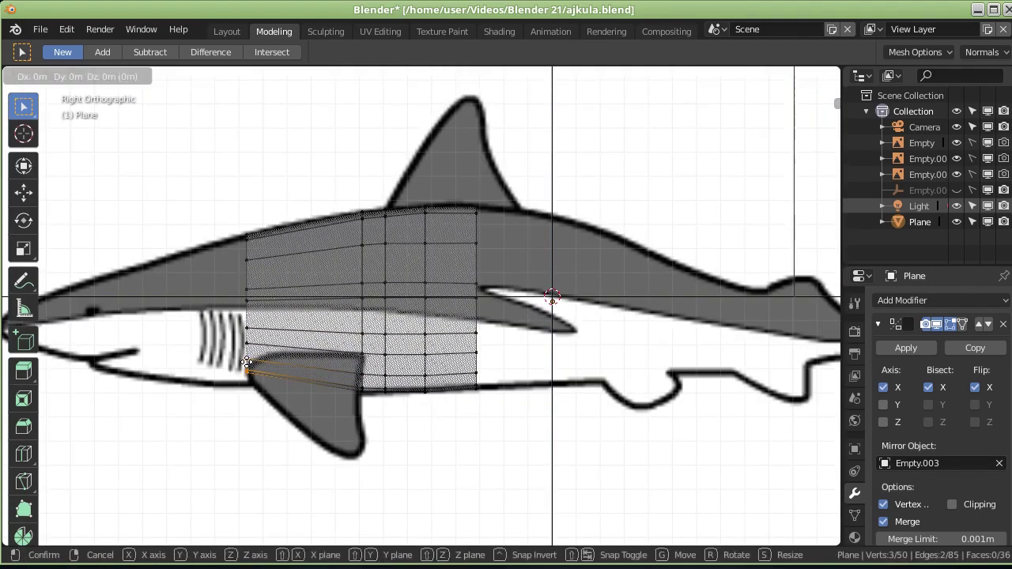
key("z")
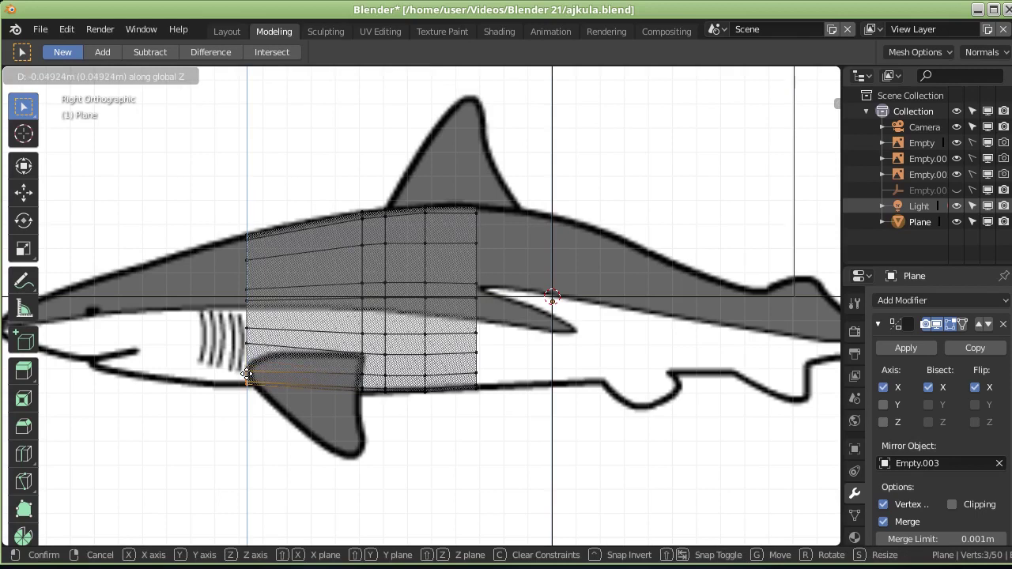
left_click(246, 375)
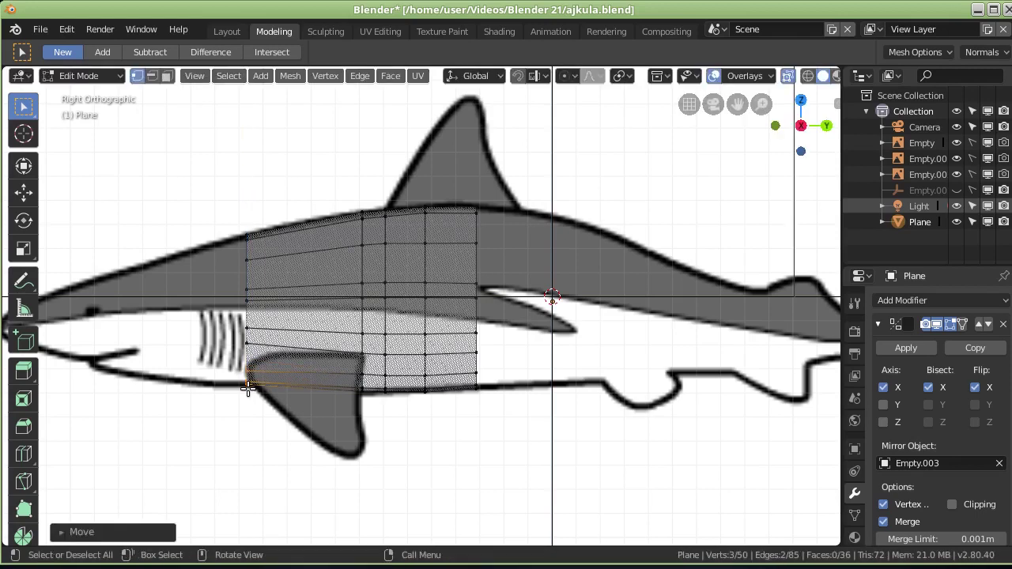
Step: Adjust one front-edge vertex's height along Z, then start shrinking the 10-vertex front ring
left_click(247, 342)
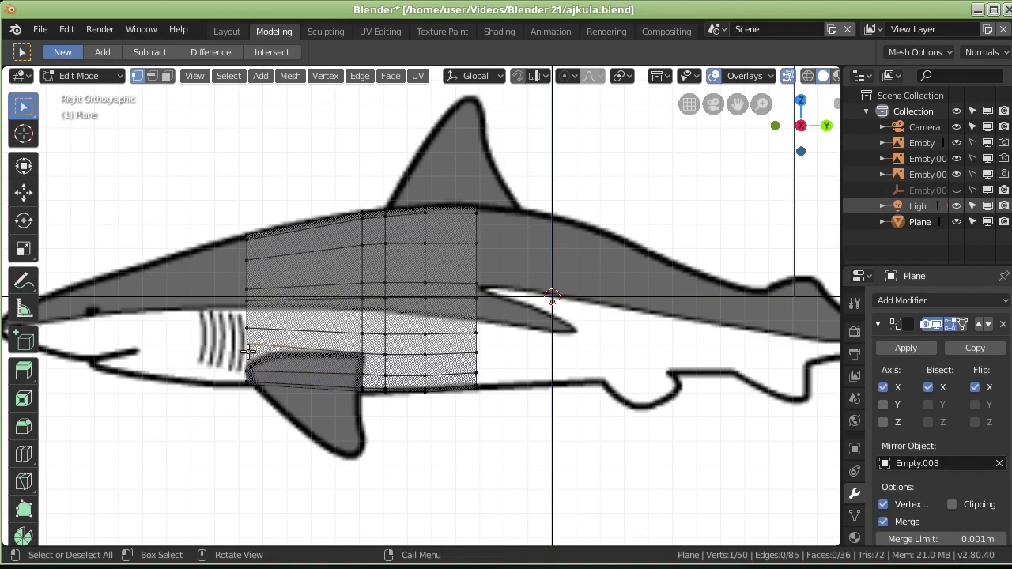
key("g")
key("z")
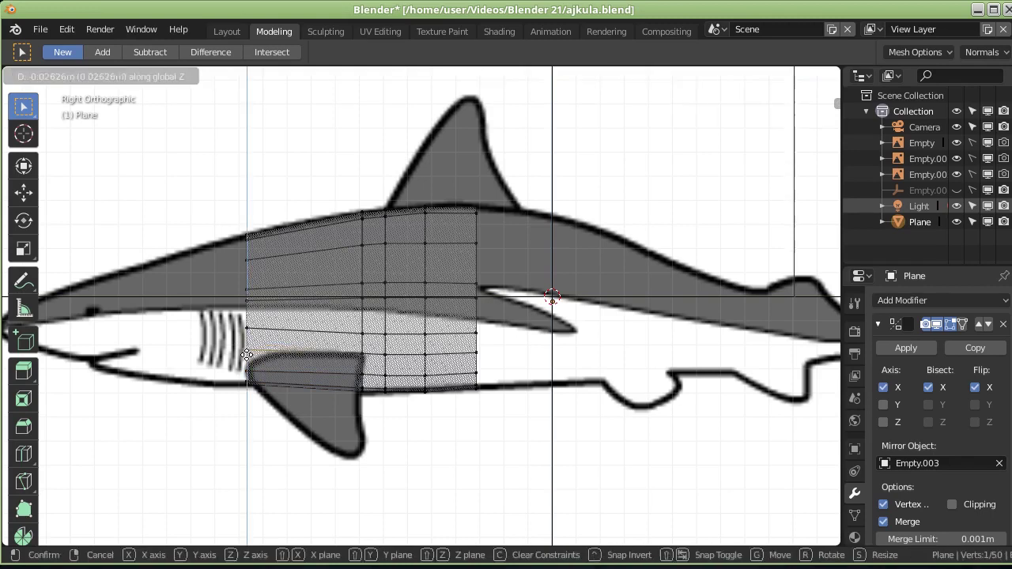
left_click(247, 354)
mouse_move(176, 436)
middle_mouse_down()
mouse_move(506, 364)
mouse_move(475, 373)
middle_mouse_up()
key("s")
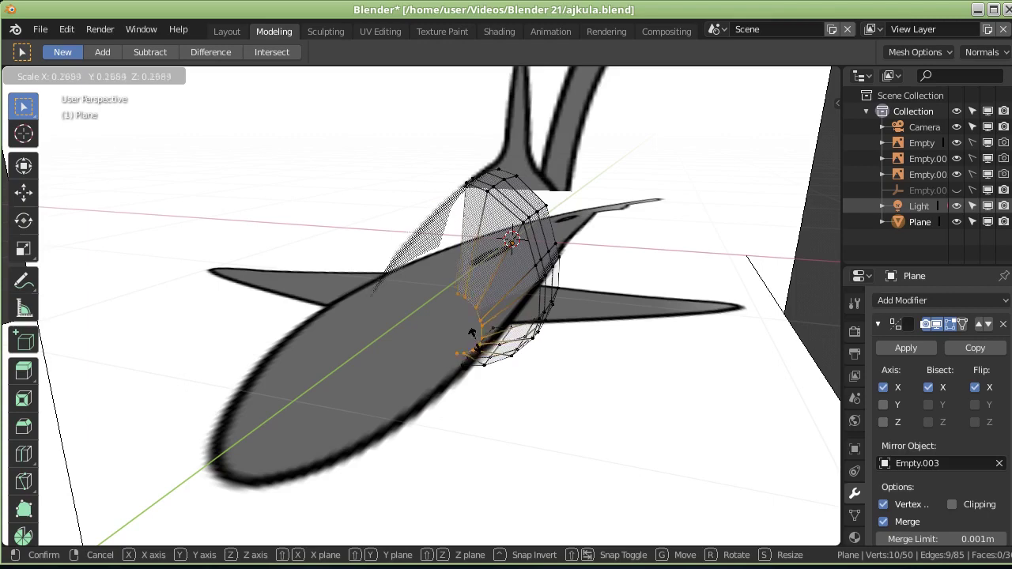
Step: Shrink the front loop, then squash it to about 0.78 along Z to fit the side outline
left_click(473, 360)
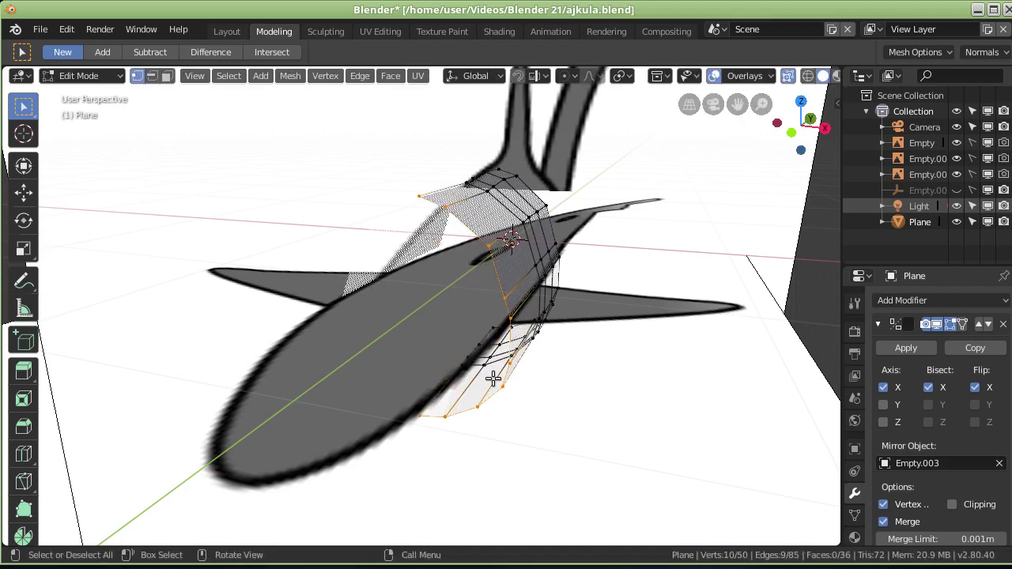
key("s")
key("z")
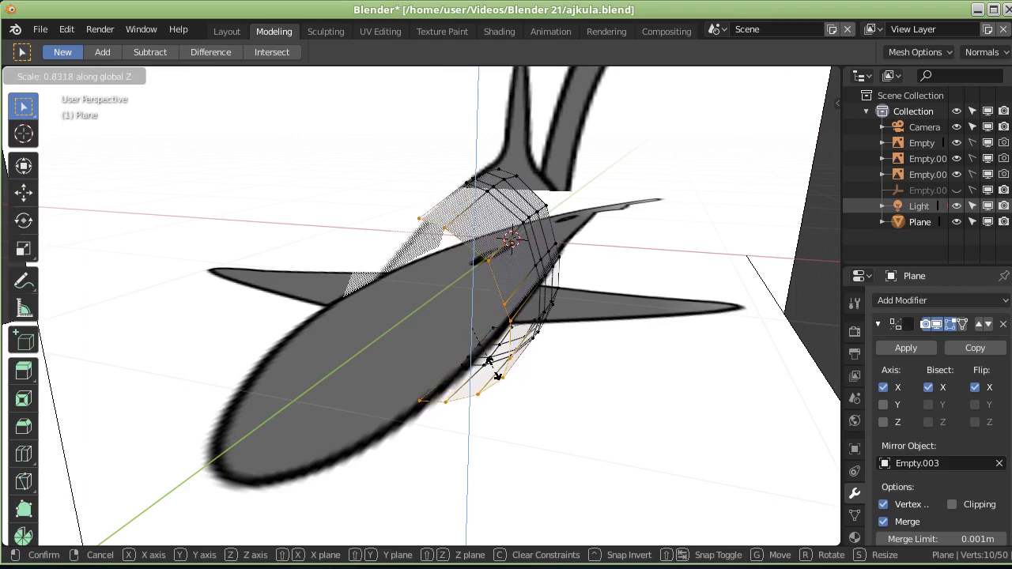
left_click(514, 369)
key("KP_3")
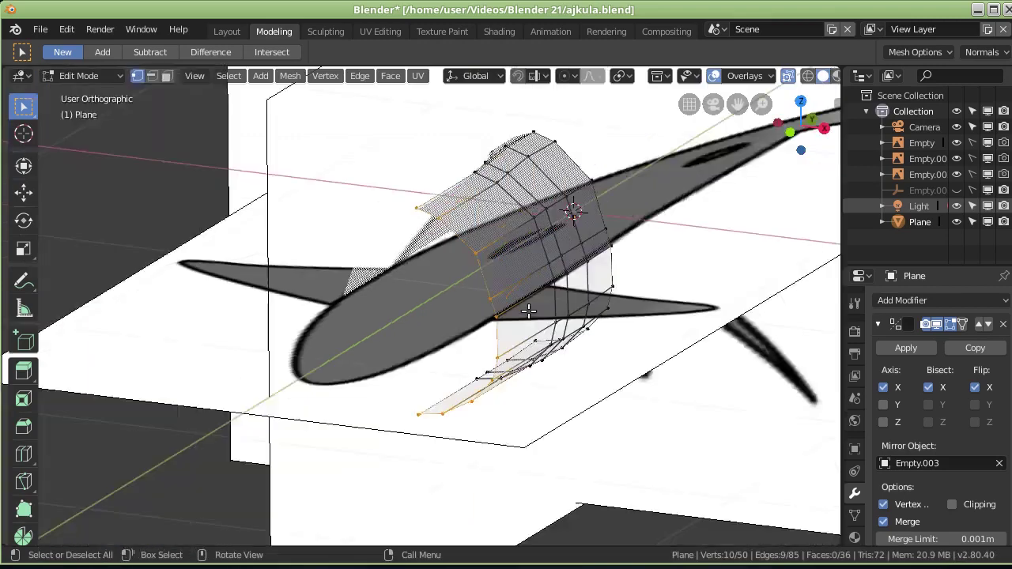
key("s")
key("z")
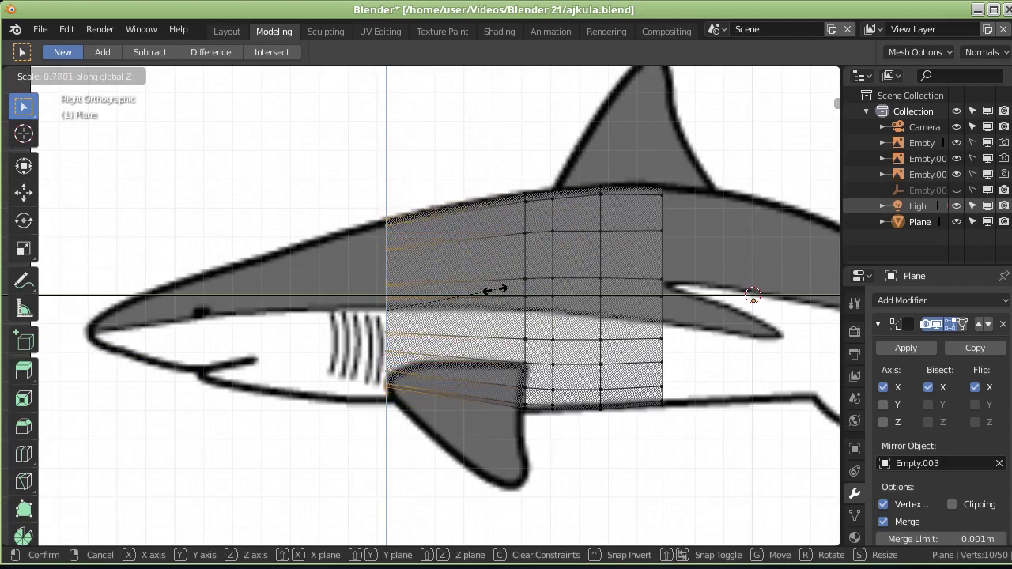
left_click(494, 289)
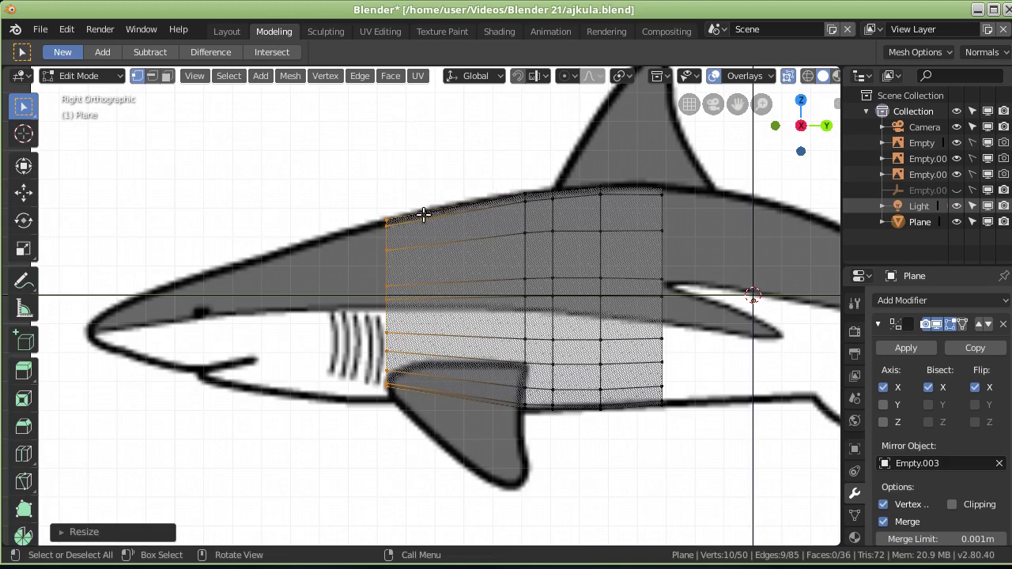
Step: Lower the bottom vertices near the fin about 0.042 m onto the belly line
scroll(402, 410, "up", 2)
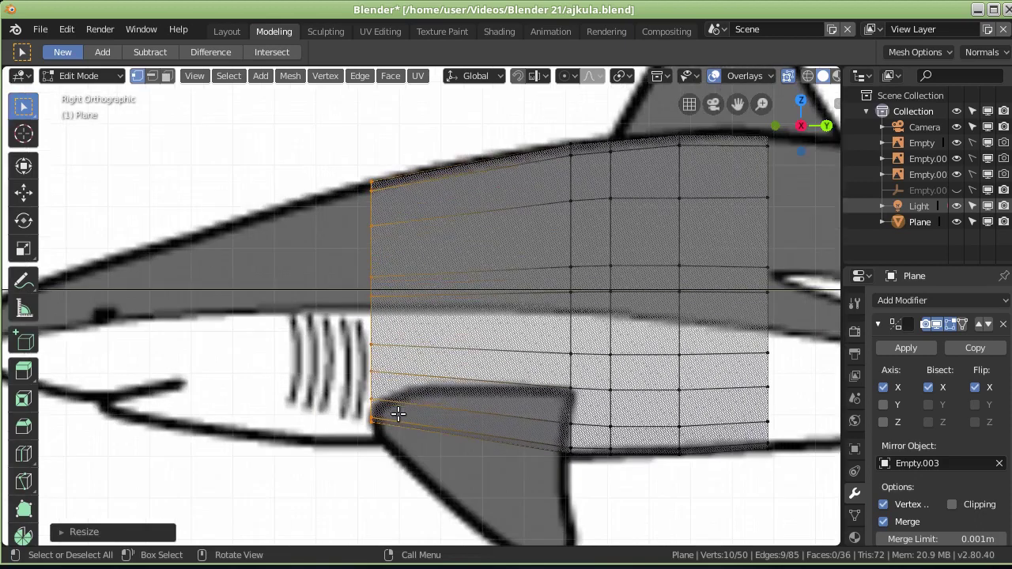
middle_click_drag(376, 431, 454, 412)
key("KP_7")
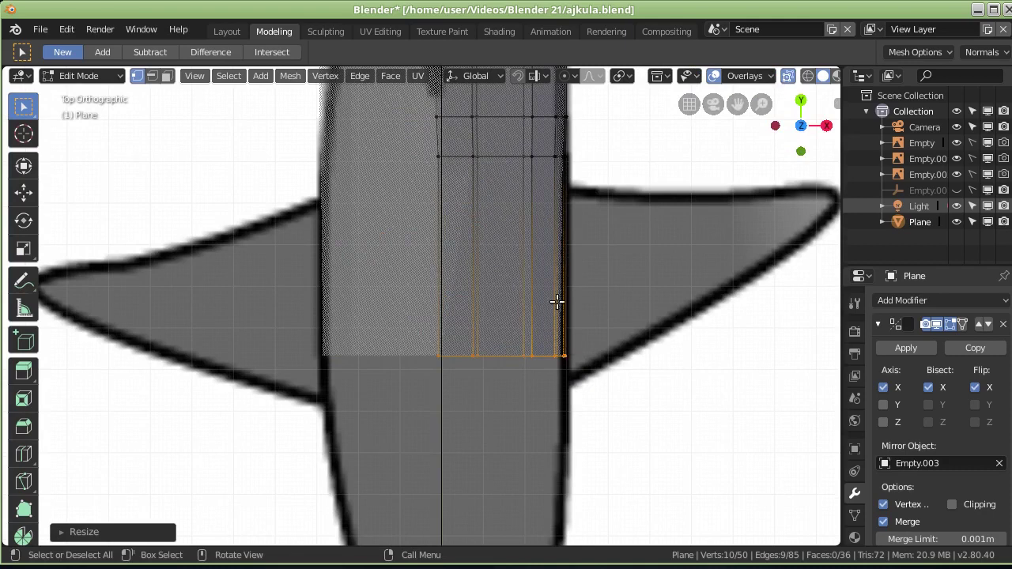
mouse_move(562, 365)
middle_mouse_down()
mouse_move(547, 333)
mouse_move(536, 185)
mouse_move(464, 183)
mouse_move(449, 171)
middle_mouse_up()
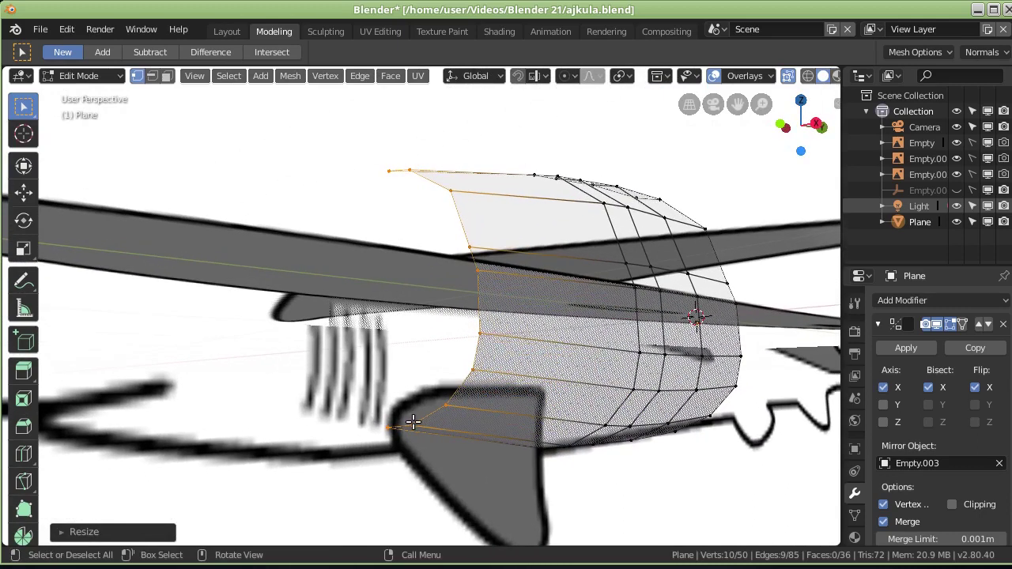
left_click(371, 360)
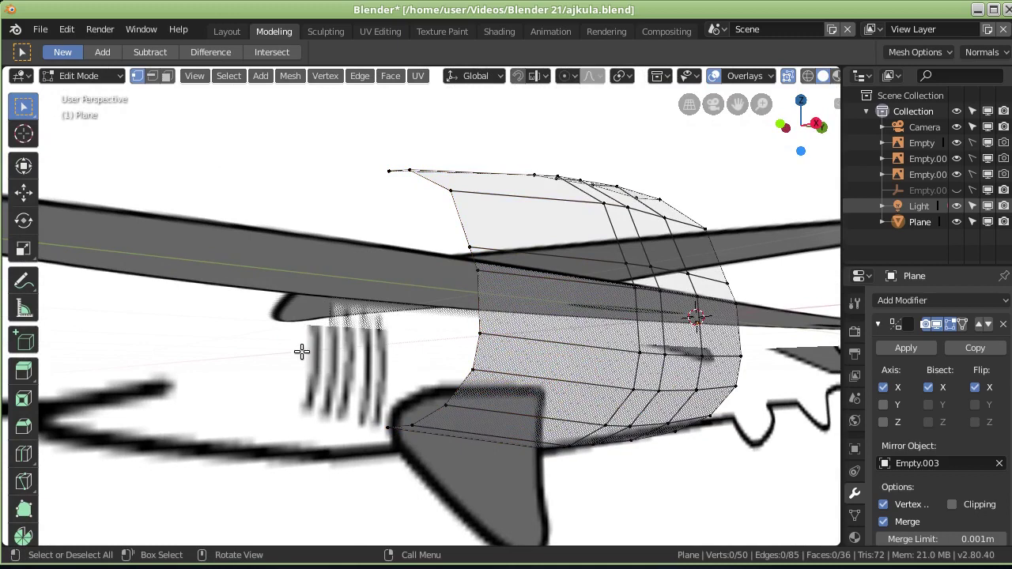
left_click_drag(302, 354, 528, 464)
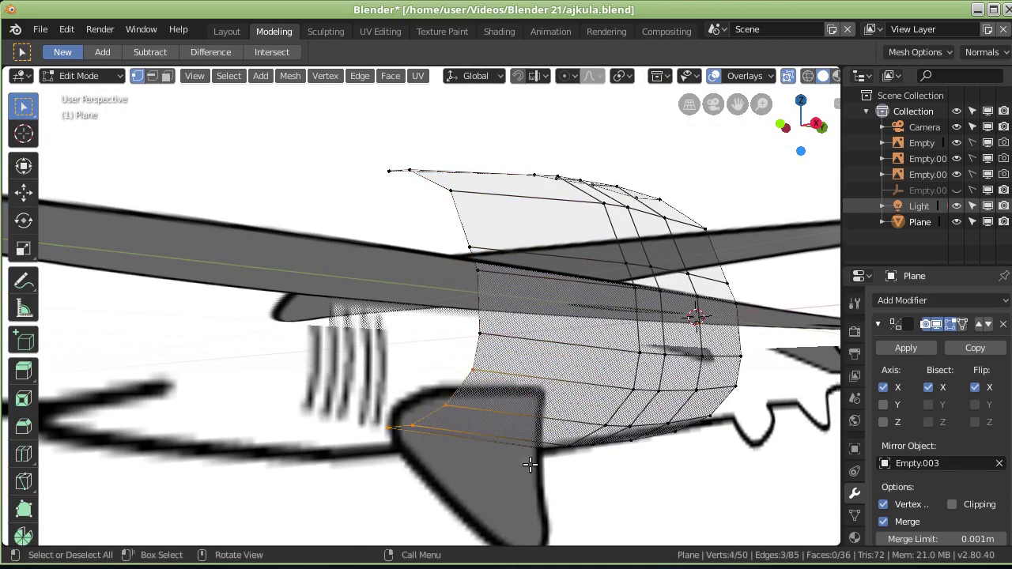
key("KP_3")
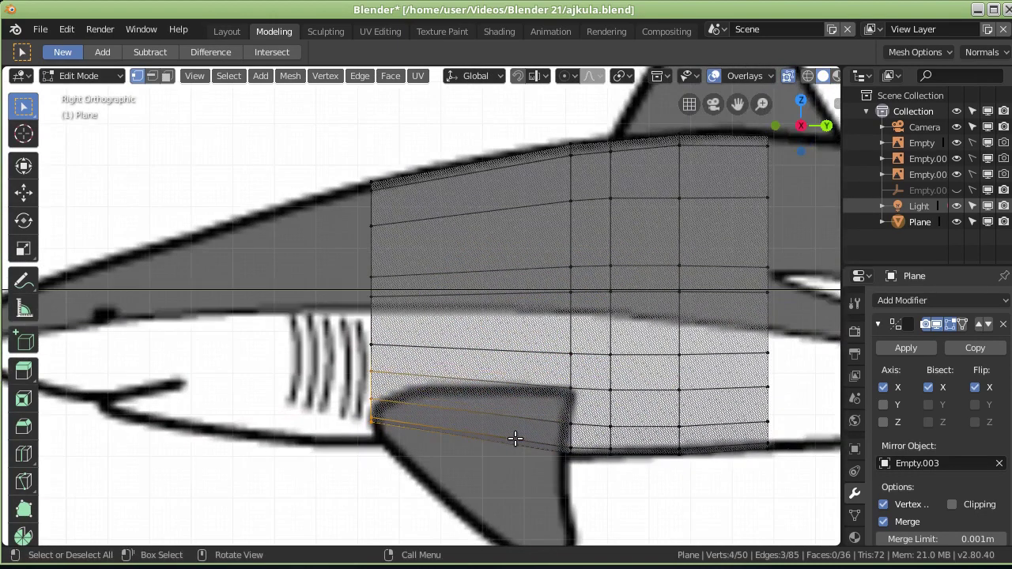
key("g")
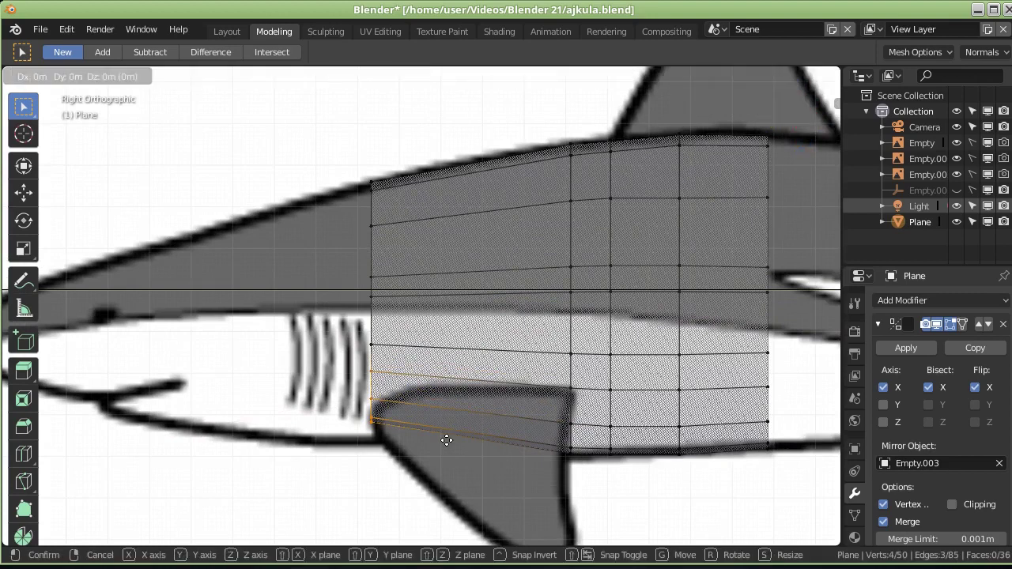
key("z")
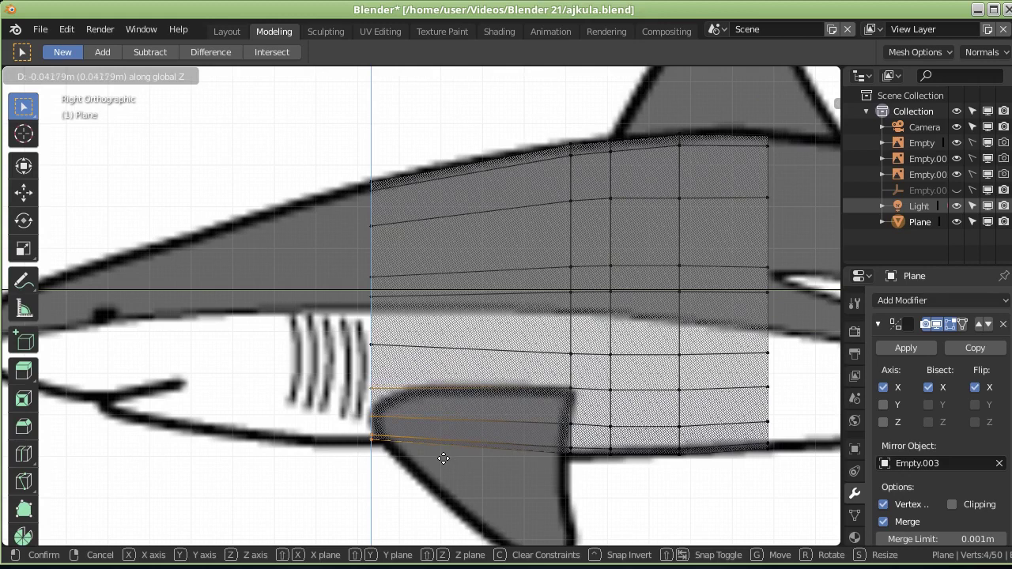
left_click(443, 461)
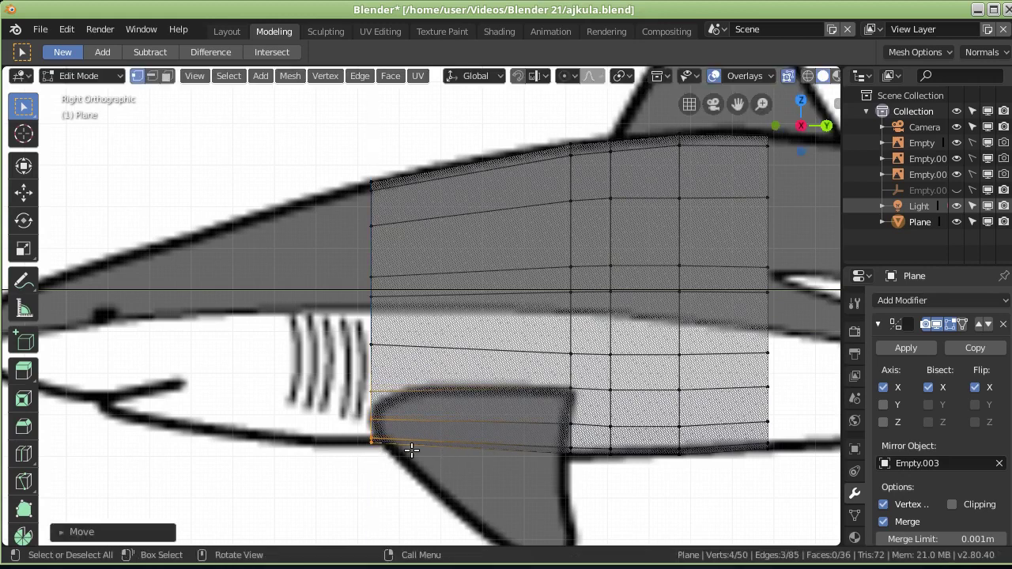
Step: Move the single front-edge vertex vertically into place and return to Object Mode
left_click(371, 345)
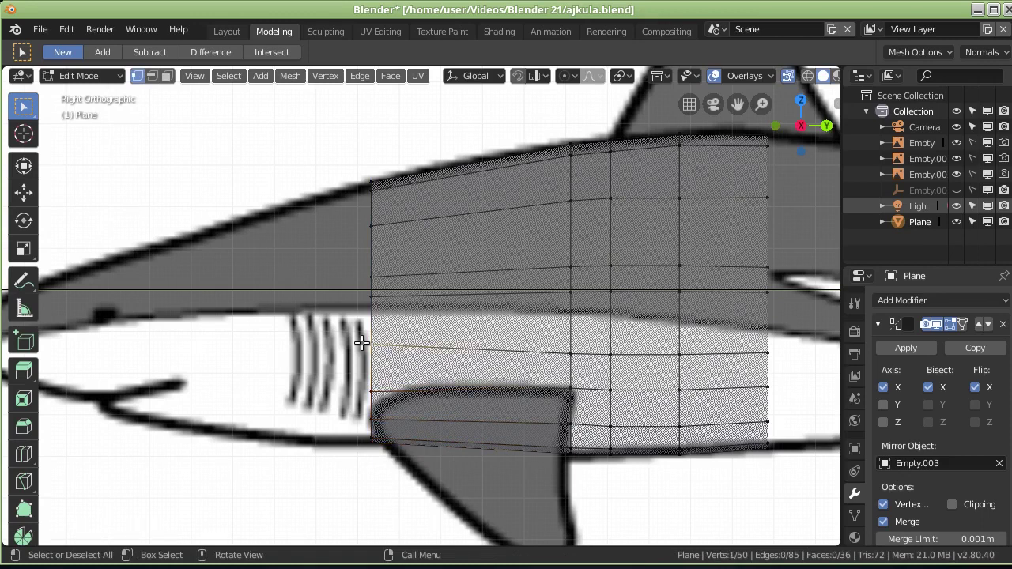
key("g")
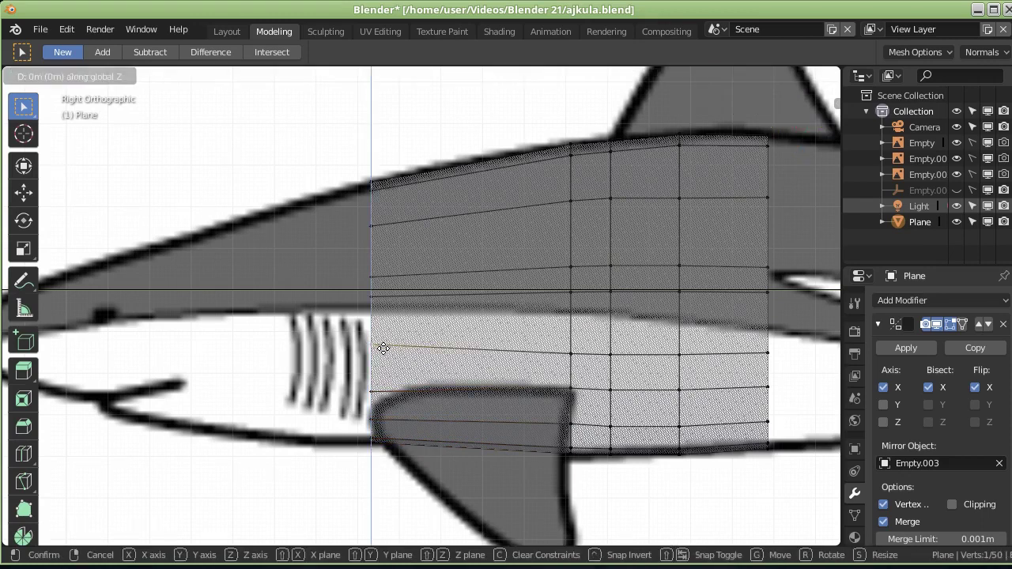
key("z")
left_click(382, 354)
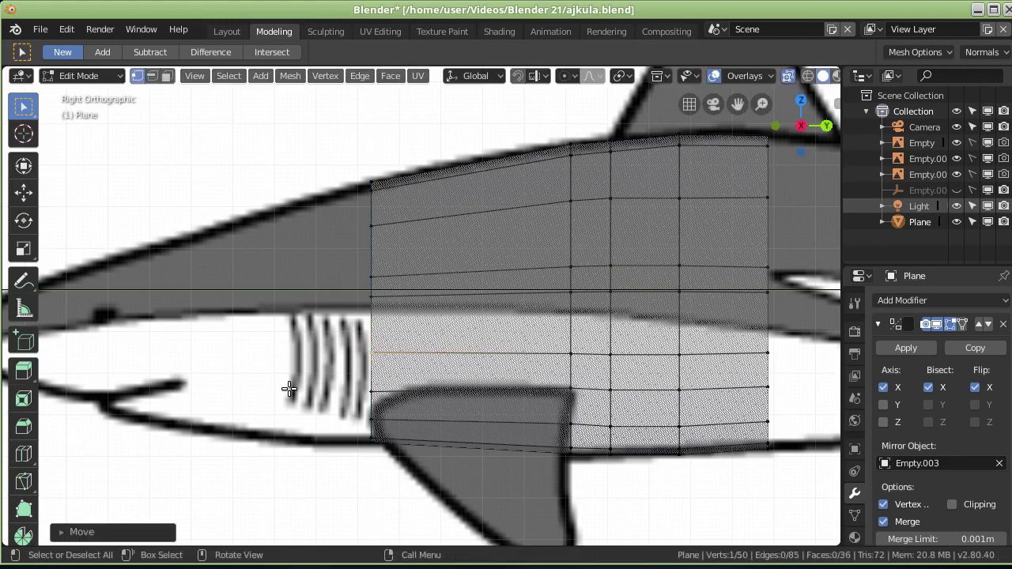
key("Tab")
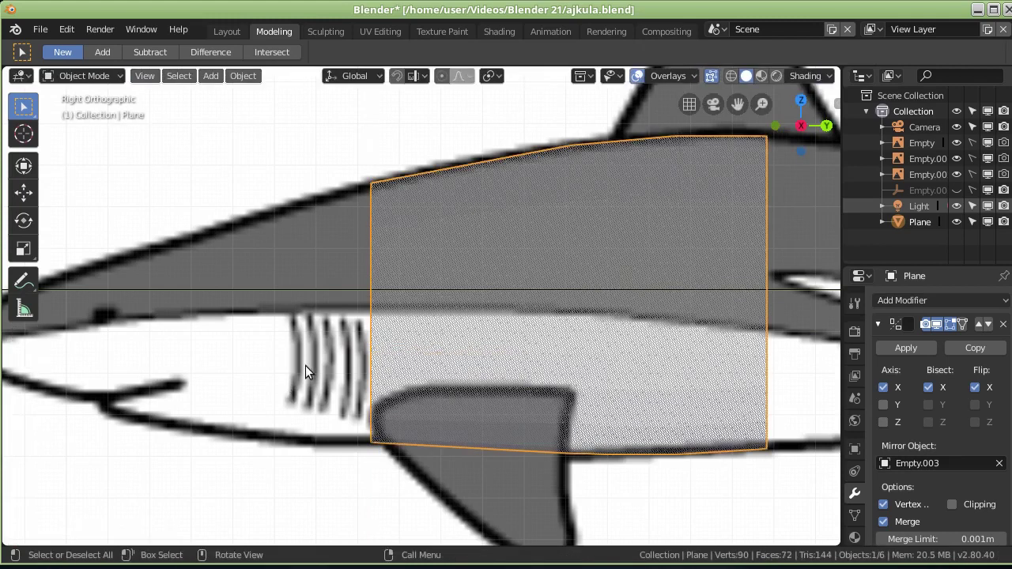
left_click(955, 172)
left_click_drag(957, 158, 957, 144)
mouse_move(589, 272)
middle_mouse_down()
mouse_move(646, 278)
mouse_move(676, 308)
mouse_move(669, 330)
mouse_move(641, 283)
mouse_move(668, 249)
mouse_move(594, 268)
mouse_move(620, 270)
middle_mouse_up()
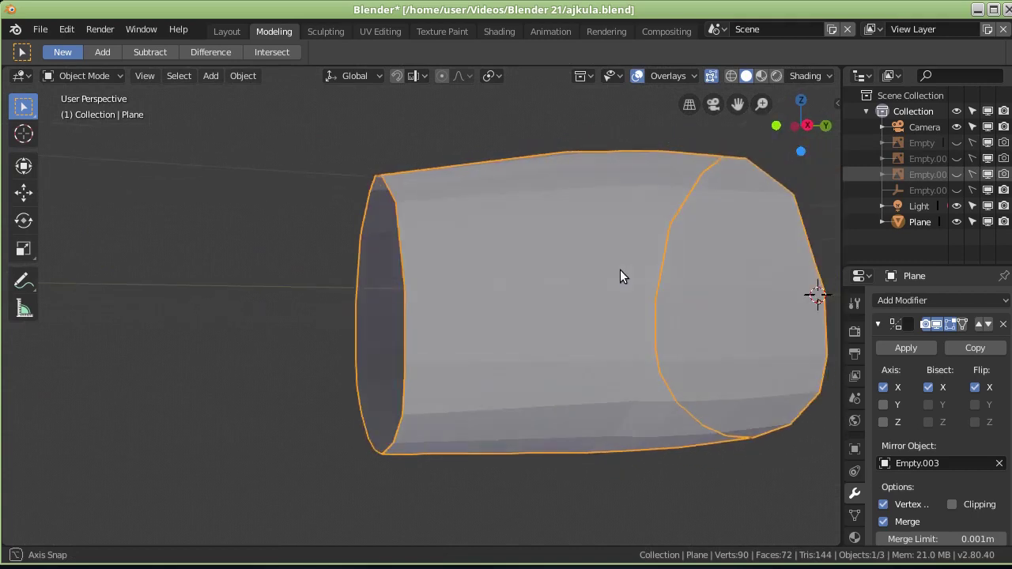
key("ctrl+z")
key("ctrl+z")
key("ctrl+z")
key("KP_3")
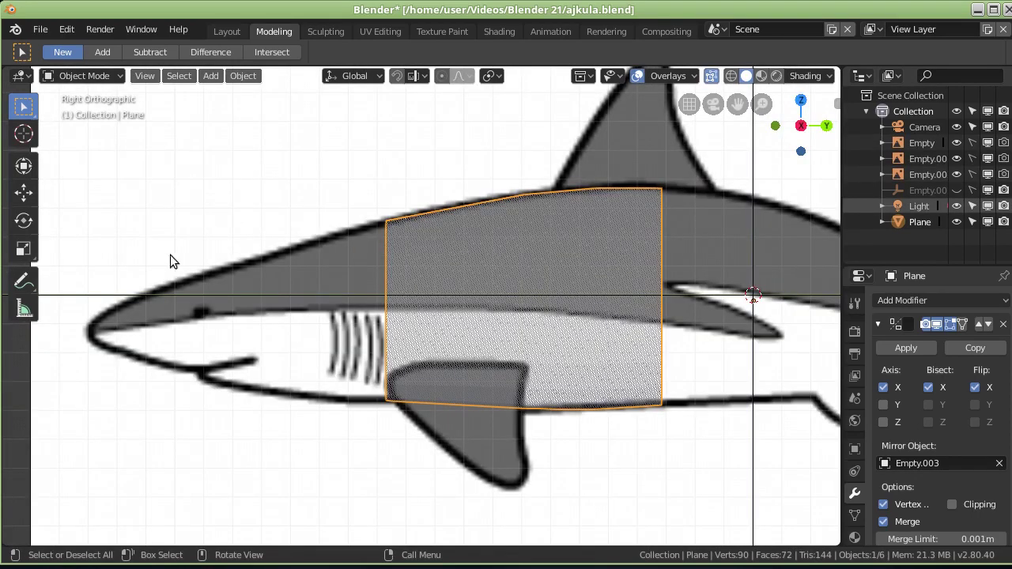
middle_click_drag(595, 327, 264, 316, "shift")
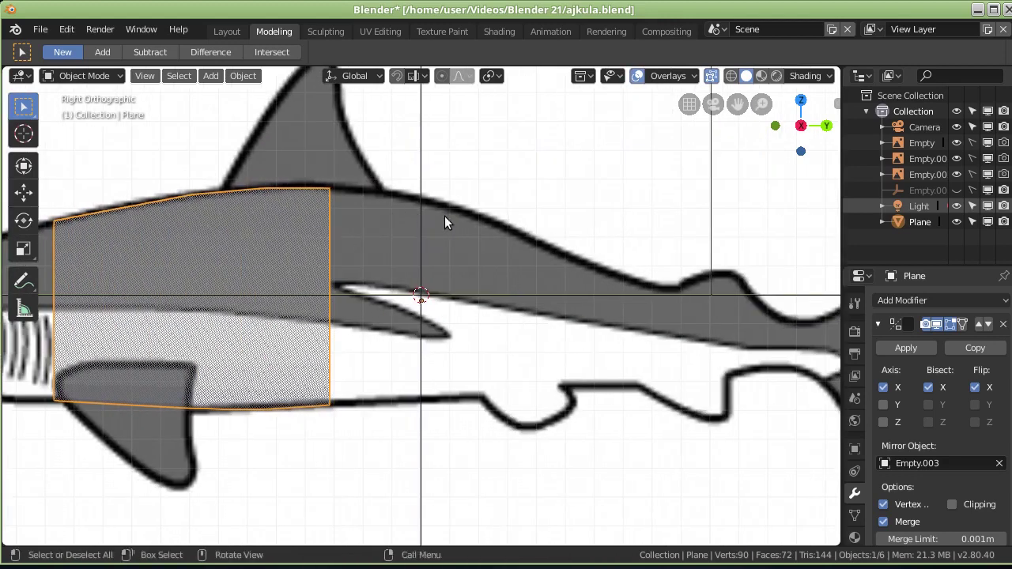
middle_click_drag(634, 293, 625, 292)
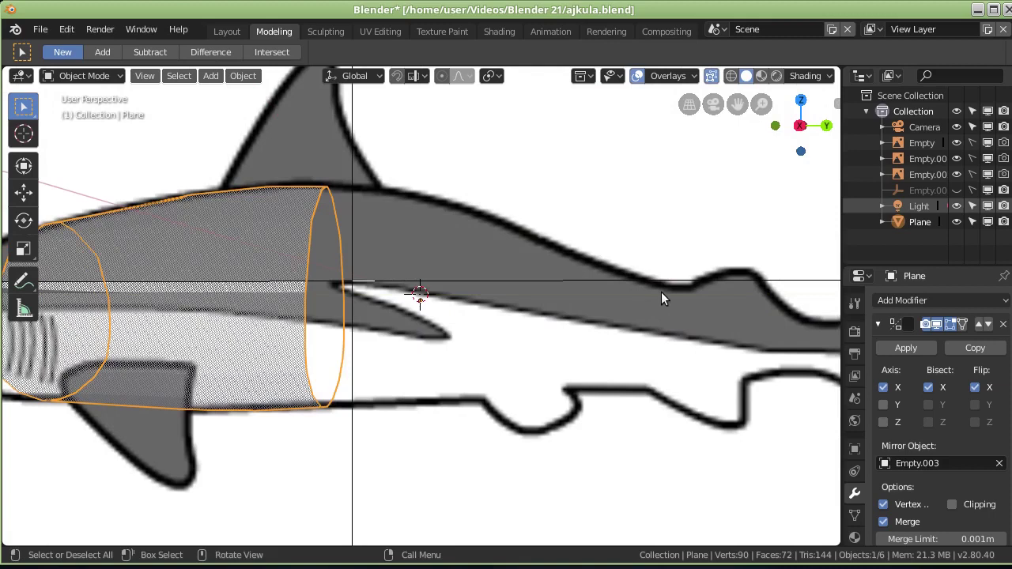
middle_click_drag(685, 300, 470, 300, "shift")
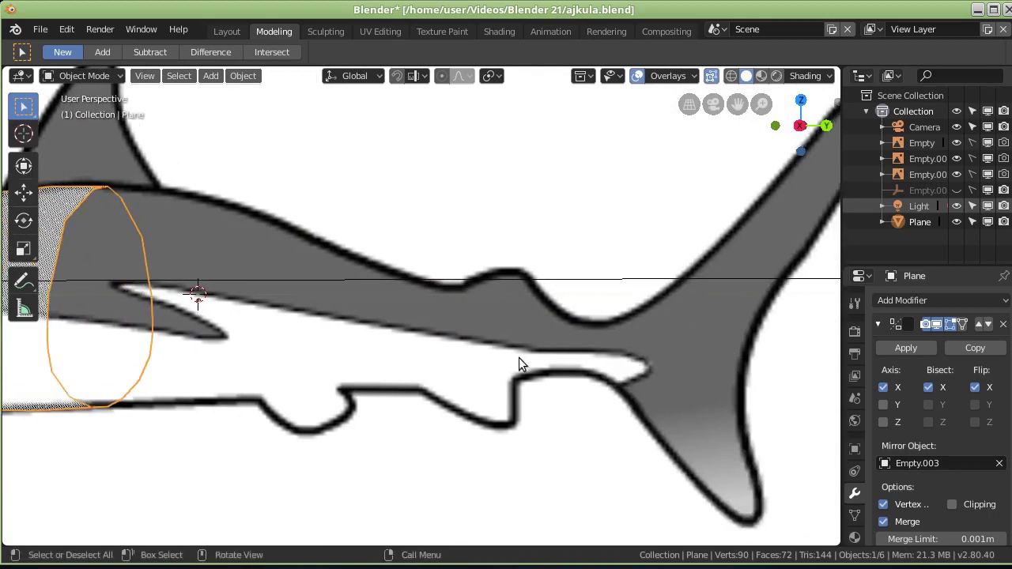
middle_click_drag(171, 291, 198, 289)
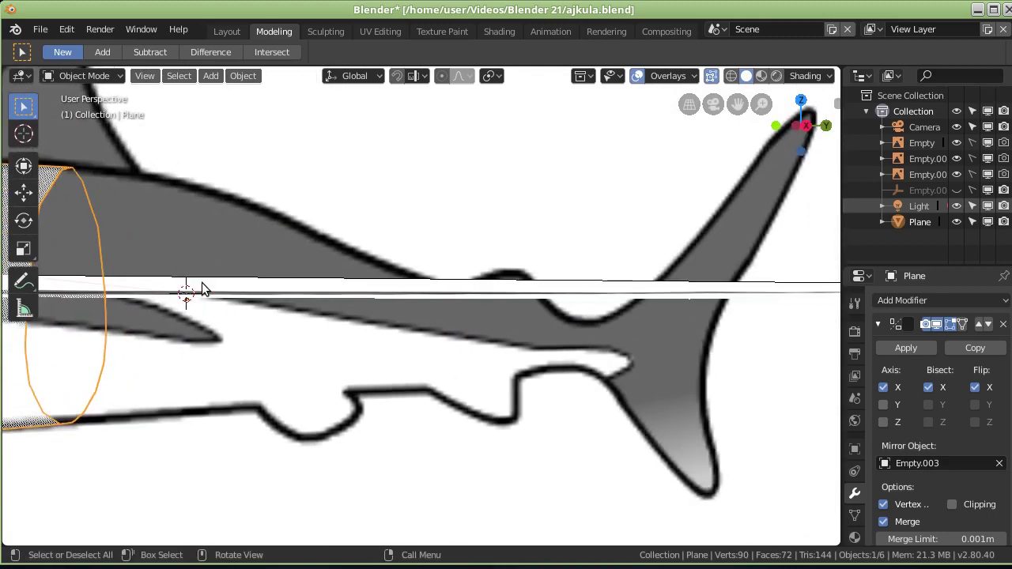
scroll(202, 289, "down", 5)
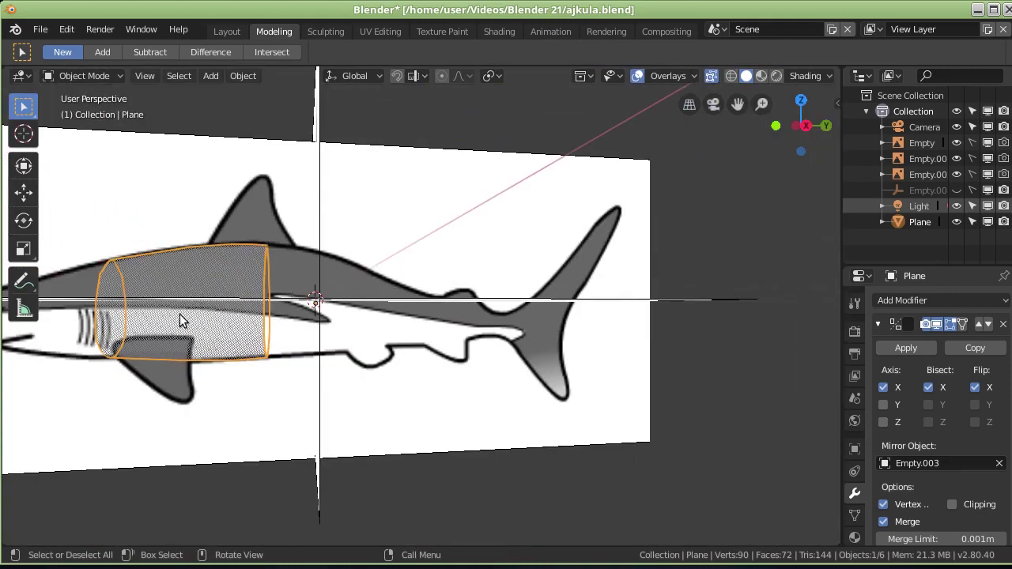
mouse_move(176, 318)
middle_mouse_down()
mouse_move(306, 320)
mouse_move(213, 322)
middle_mouse_up()
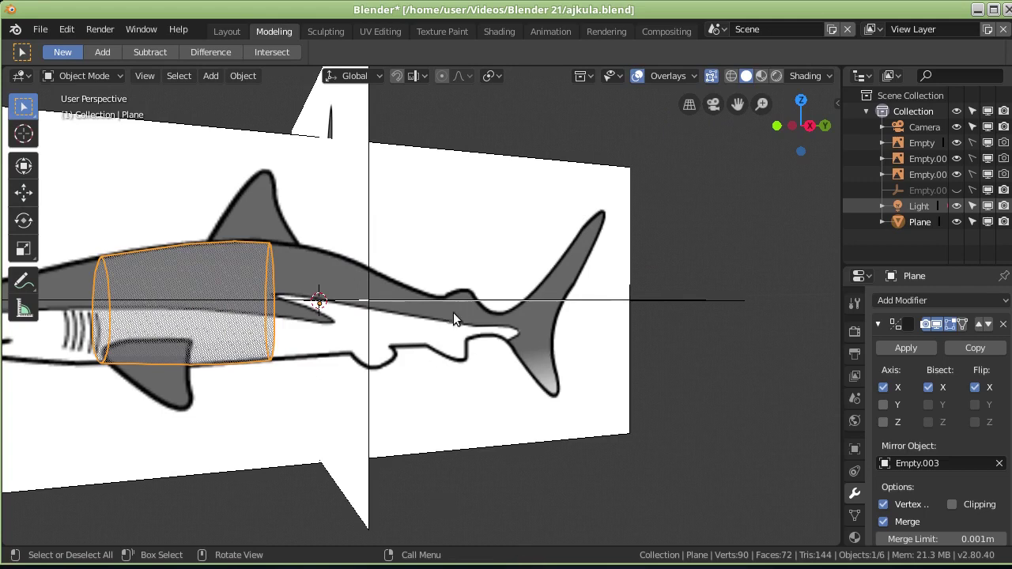
key("Tab")
key("KP_3")
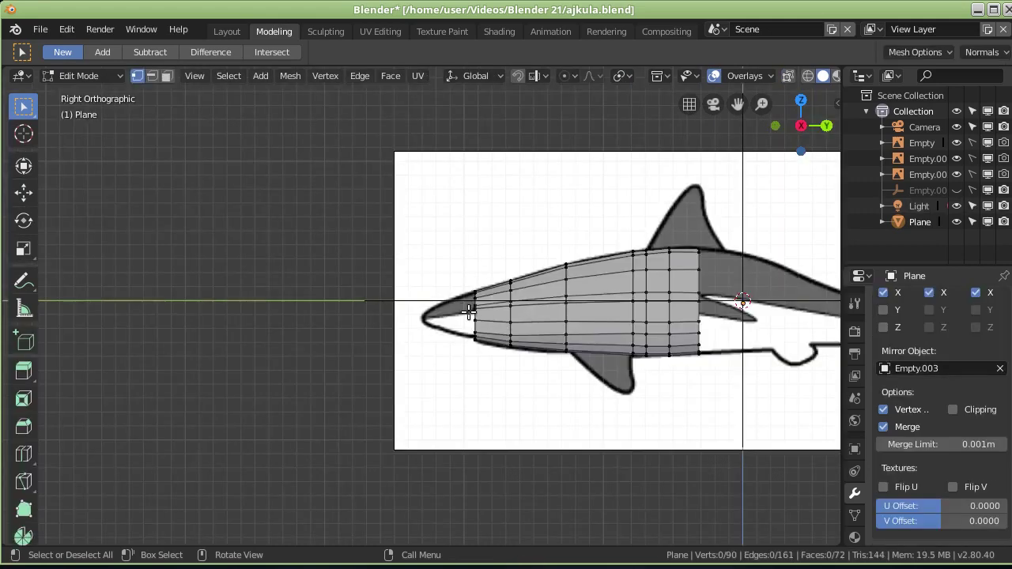
scroll(445, 311, "up", 2)
scroll(449, 310, "up", 1)
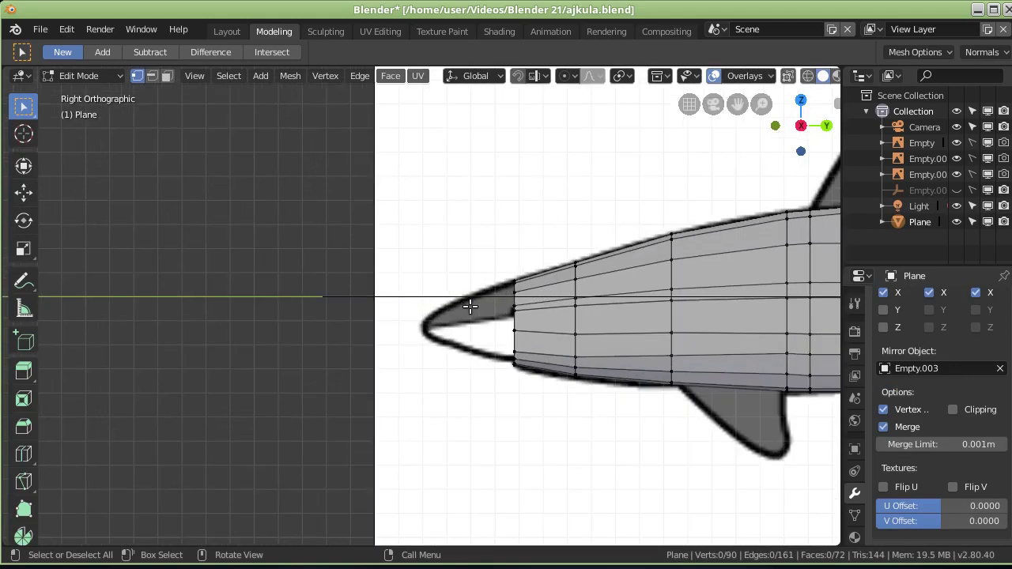
scroll(463, 309, "down", 1)
scroll(463, 308, "down", 3)
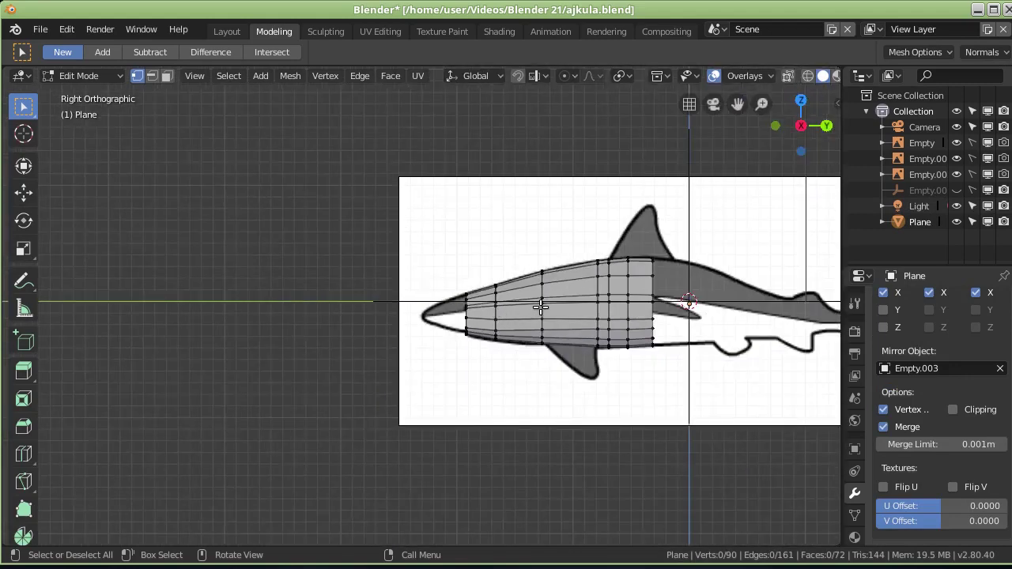
left_click(95, 72)
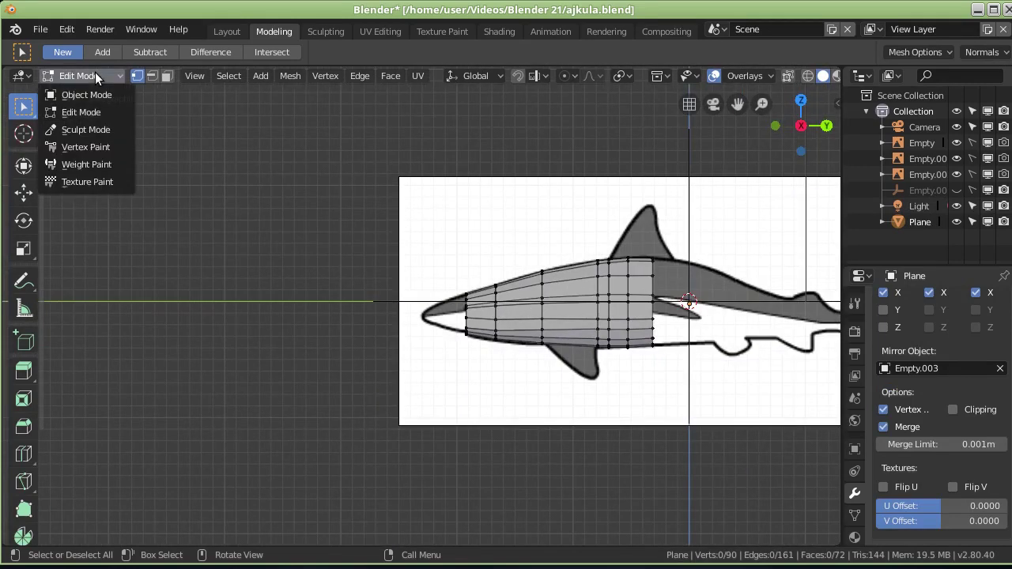
left_click(95, 97)
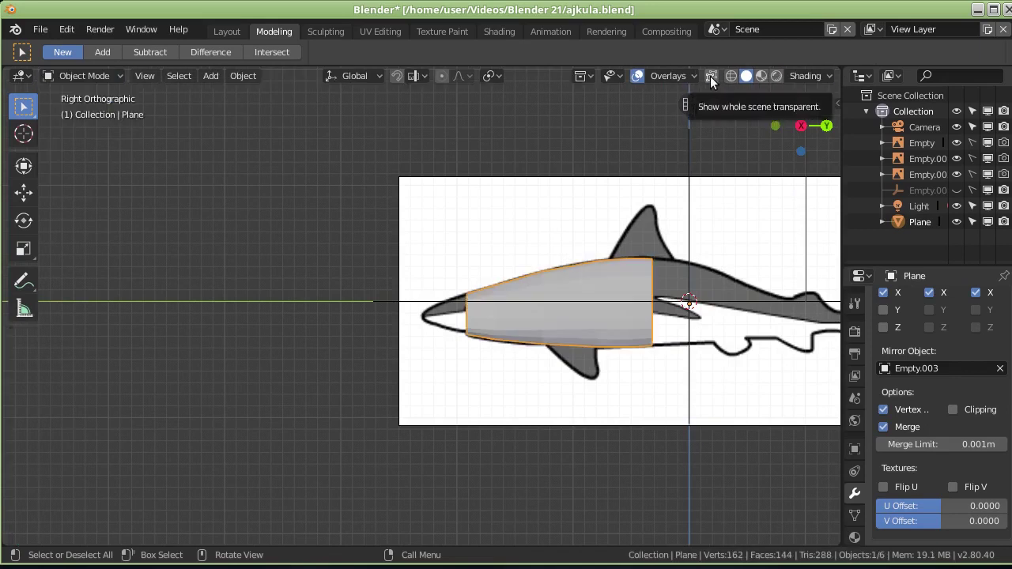
left_click(711, 78)
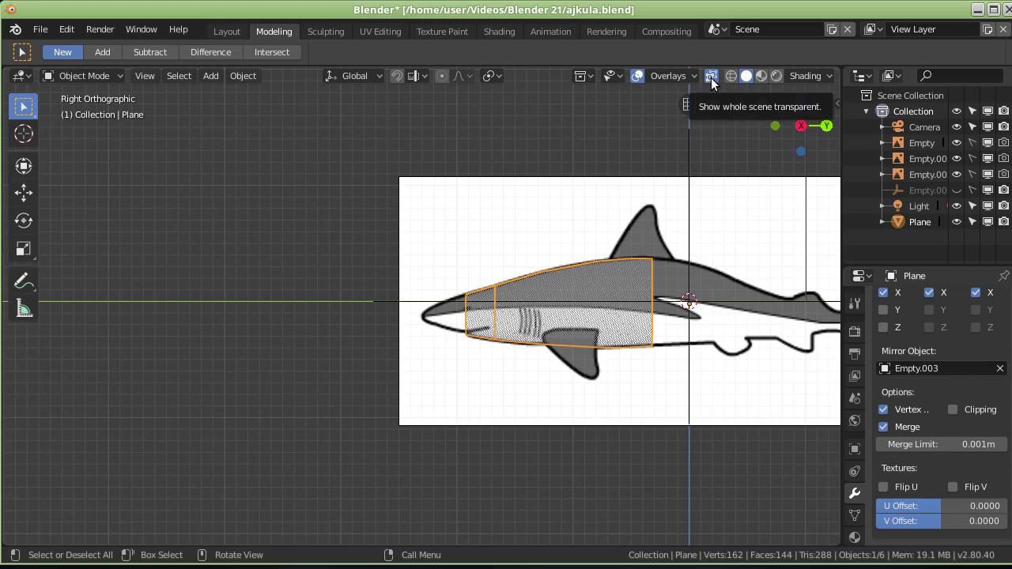
middle_click_drag(479, 238, 518, 276)
scroll(519, 270, "up", 2)
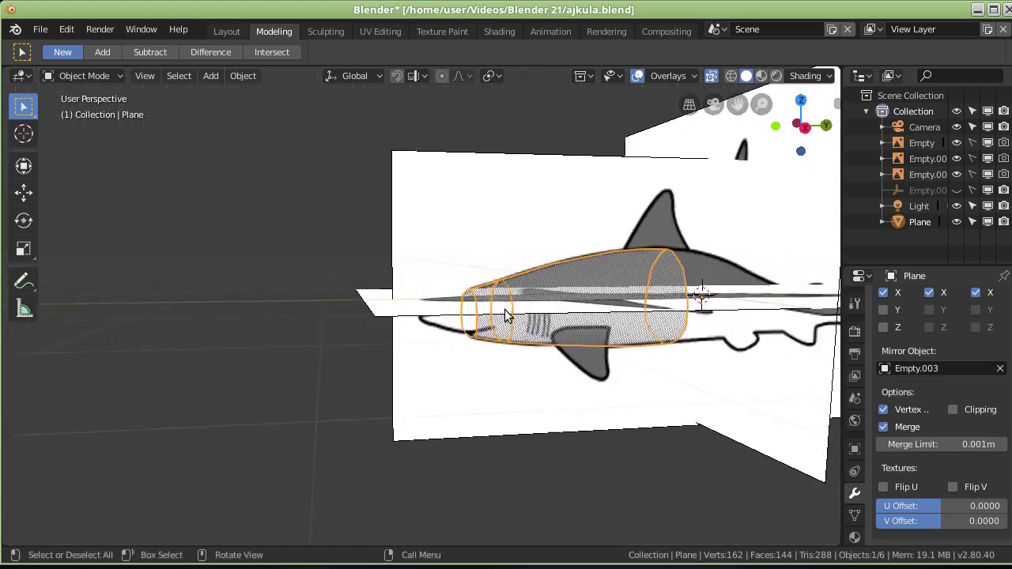
scroll(520, 269, "up", 3)
mouse_move(607, 287)
middle_mouse_down()
mouse_move(412, 269)
mouse_move(465, 262)
middle_mouse_up()
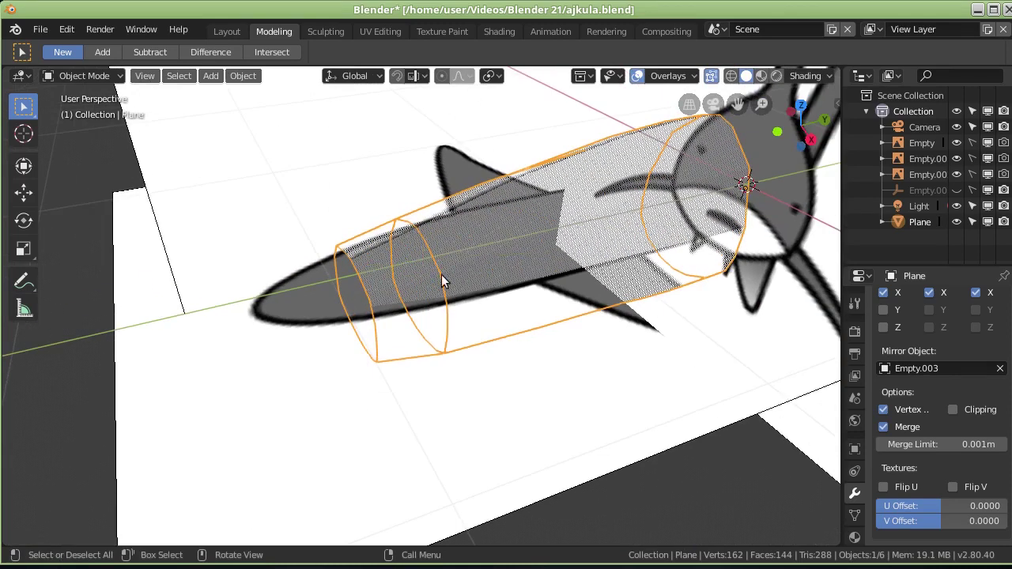
scroll(397, 238, "up", 1)
scroll(398, 238, "up", 1)
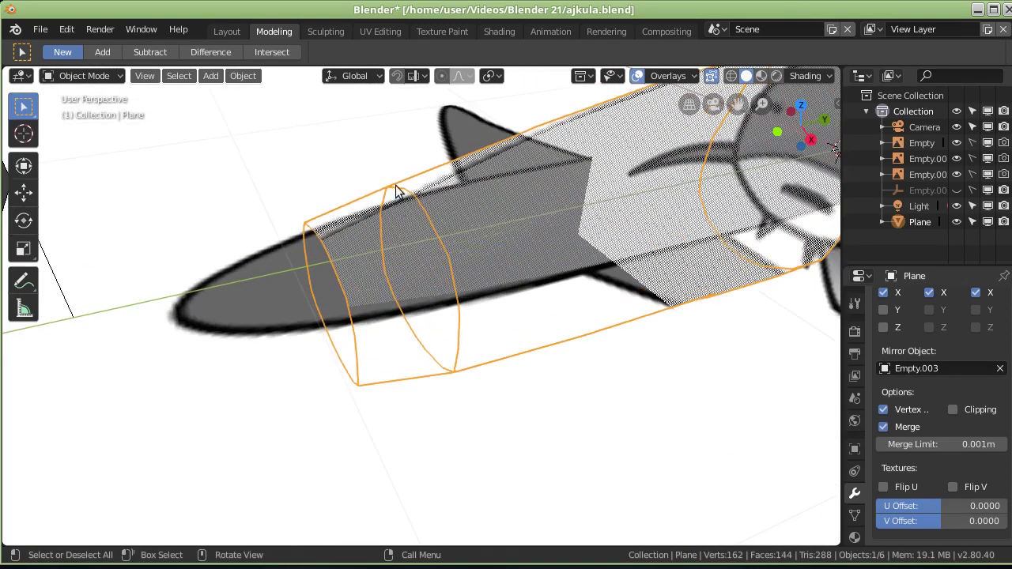
middle_click_drag(447, 319, 441, 309)
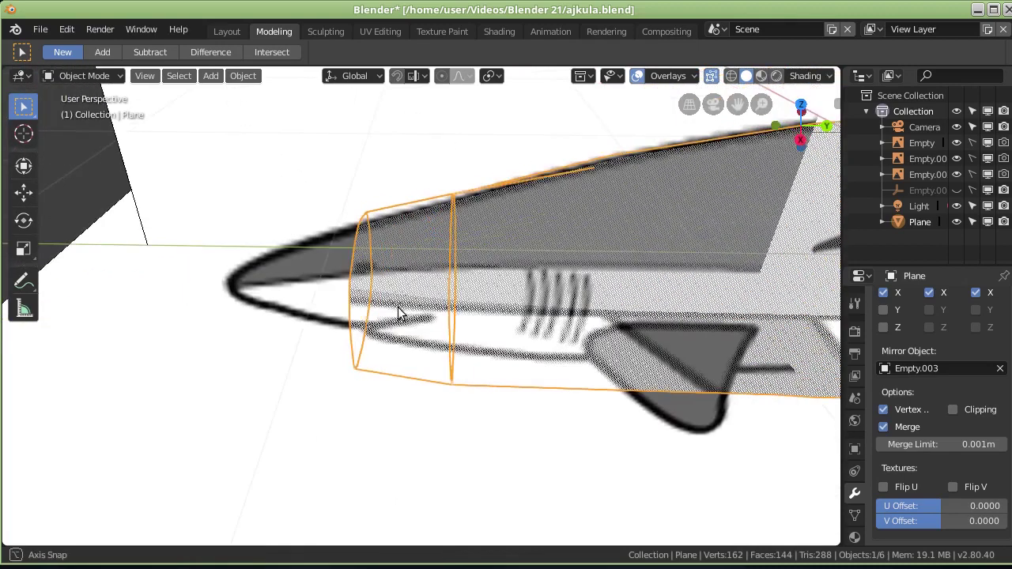
mouse_move(446, 249)
middle_mouse_down()
mouse_move(416, 219)
mouse_move(430, 215)
middle_mouse_up()
mouse_move(454, 299)
middle_mouse_down()
mouse_move(426, 299)
mouse_move(456, 320)
mouse_move(637, 262)
middle_mouse_up()
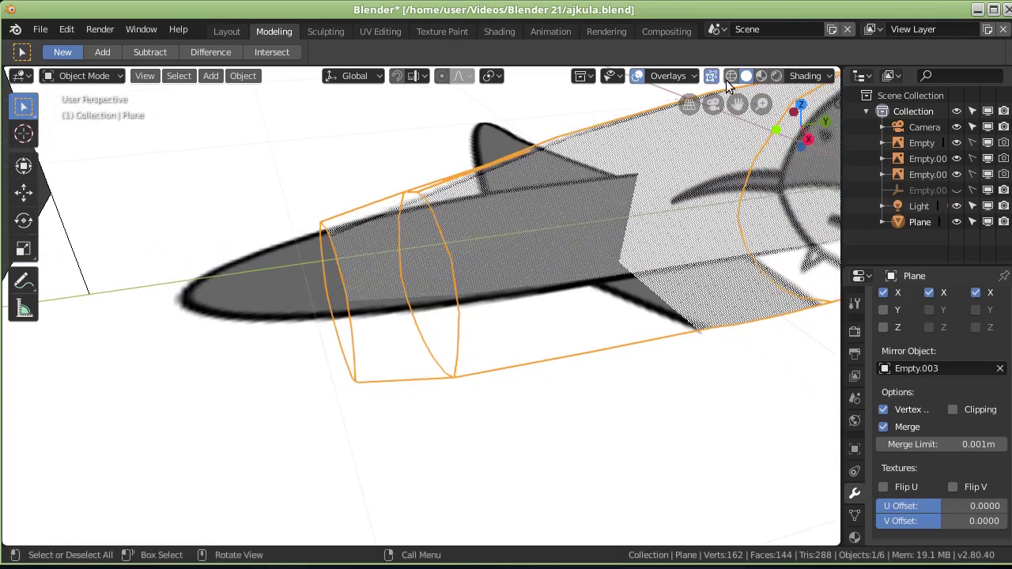
left_click(712, 76)
left_click(711, 76)
mouse_move(458, 247)
middle_mouse_down()
mouse_move(479, 256)
mouse_move(488, 290)
mouse_move(454, 233)
mouse_move(446, 271)
middle_mouse_up()
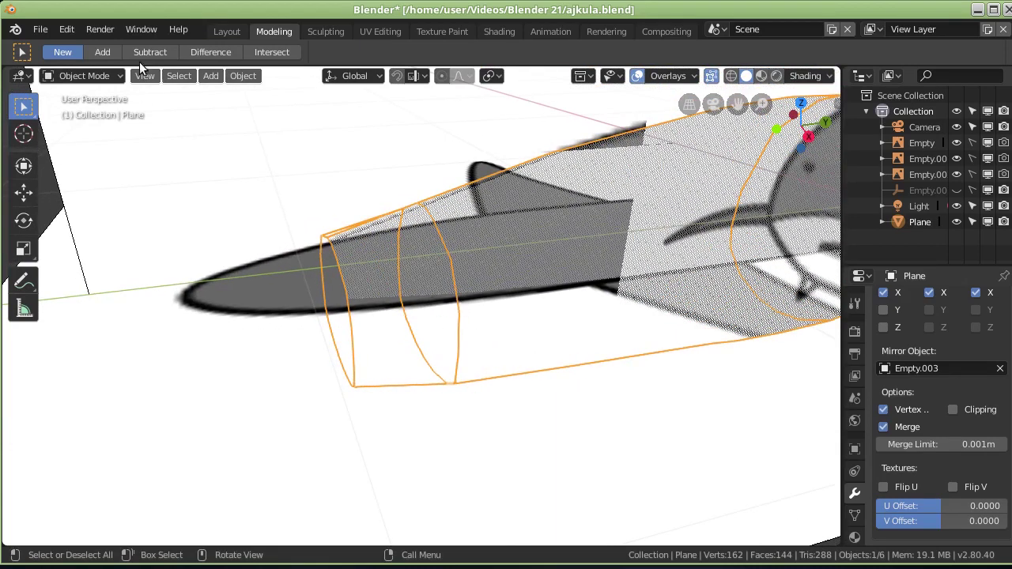
left_click(105, 75)
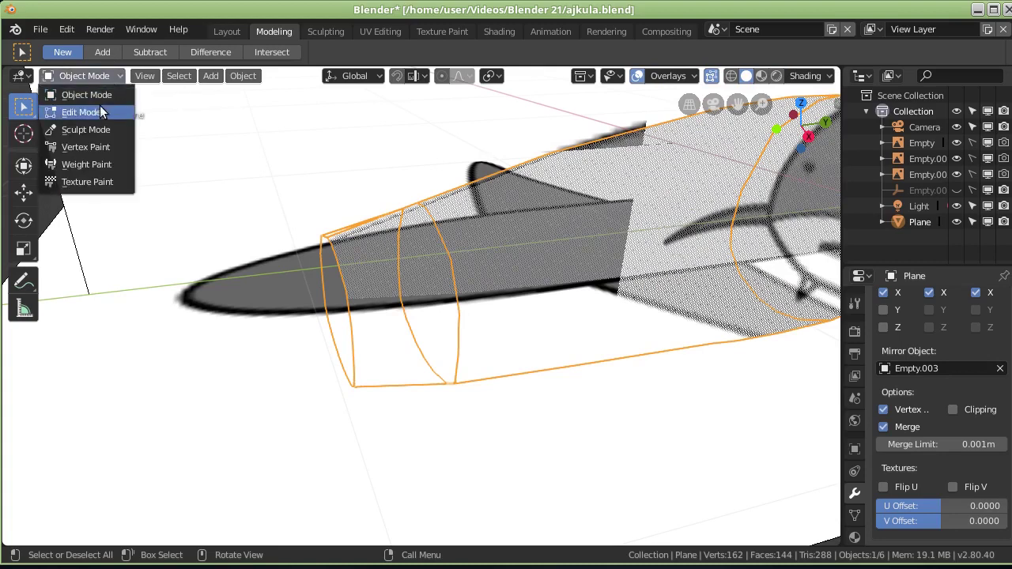
Step: Select all vertices and run Remove Doubles, merging 20 duplicates to leave 70 vertices
left_click(99, 110)
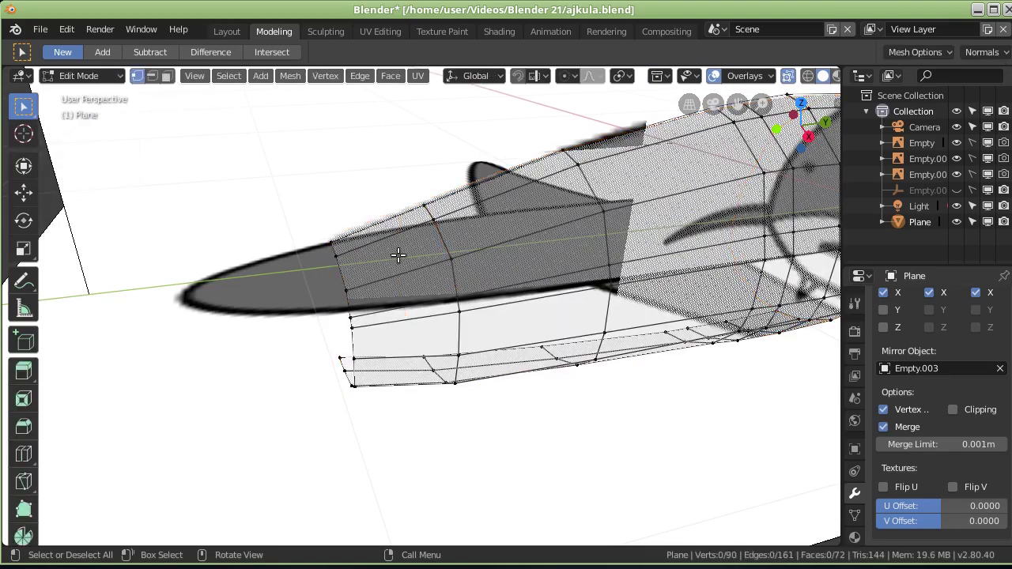
scroll(290, 176, "down", 4)
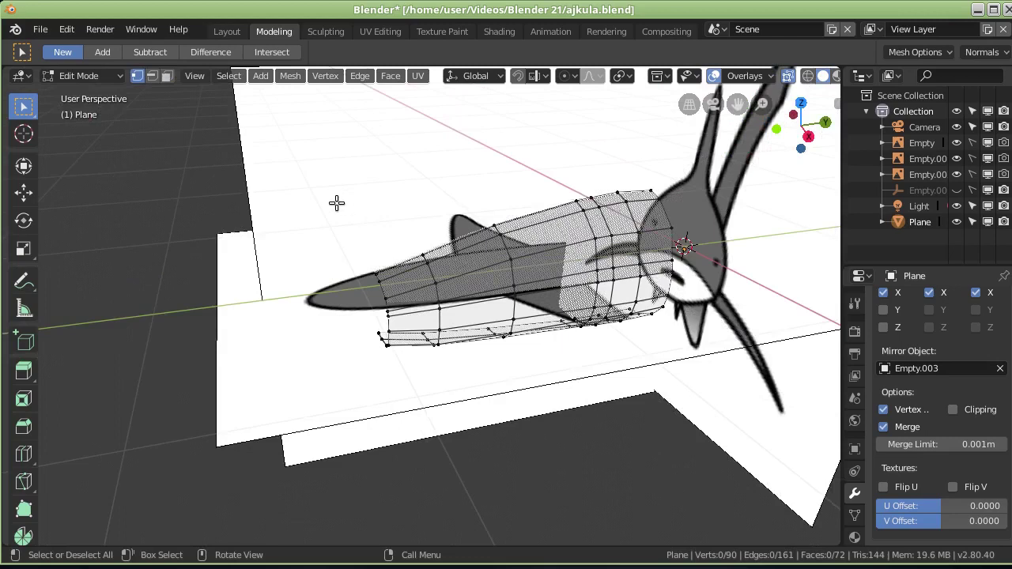
left_click_drag(322, 169, 702, 382)
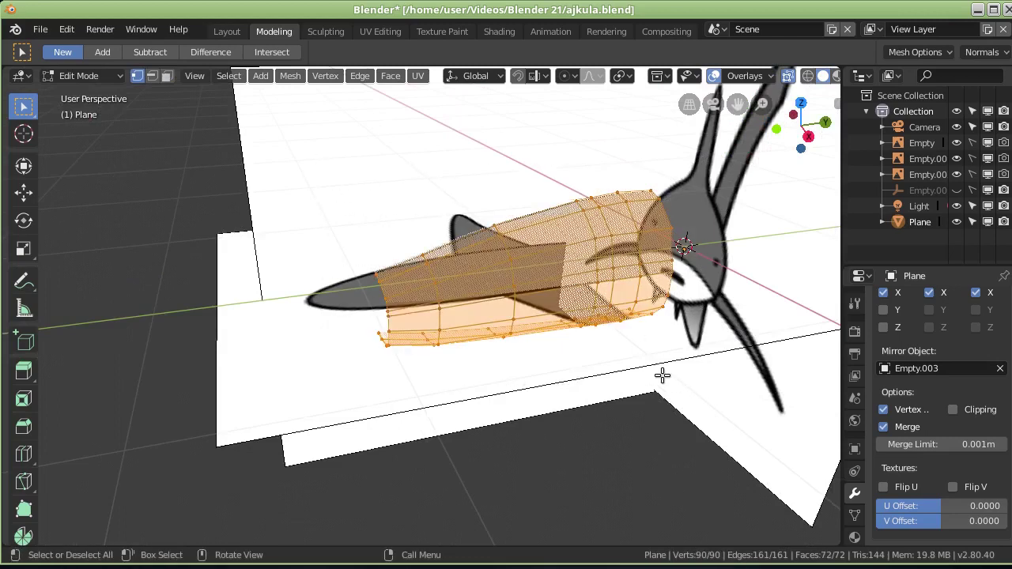
mouse_move(585, 357)
middle_mouse_down()
mouse_move(643, 136)
mouse_move(571, 427)
mouse_move(467, 345)
middle_mouse_up()
key("F3")
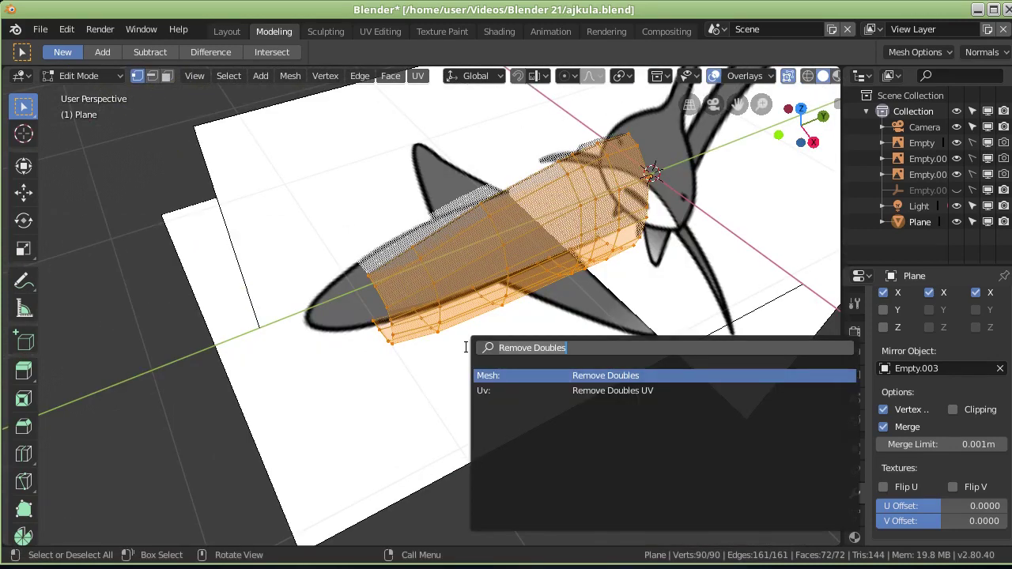
key("BackSpace")
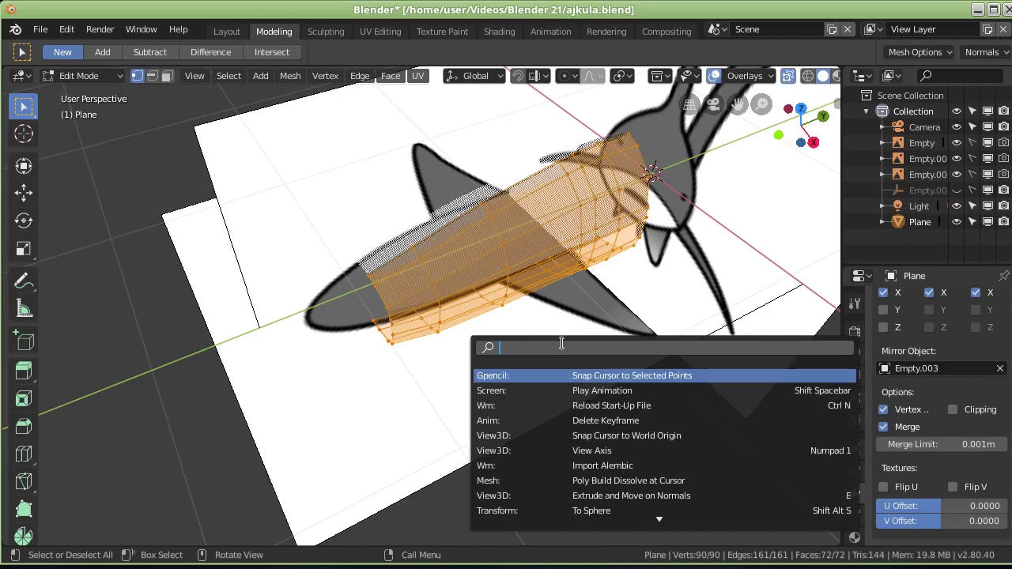
key("Escape")
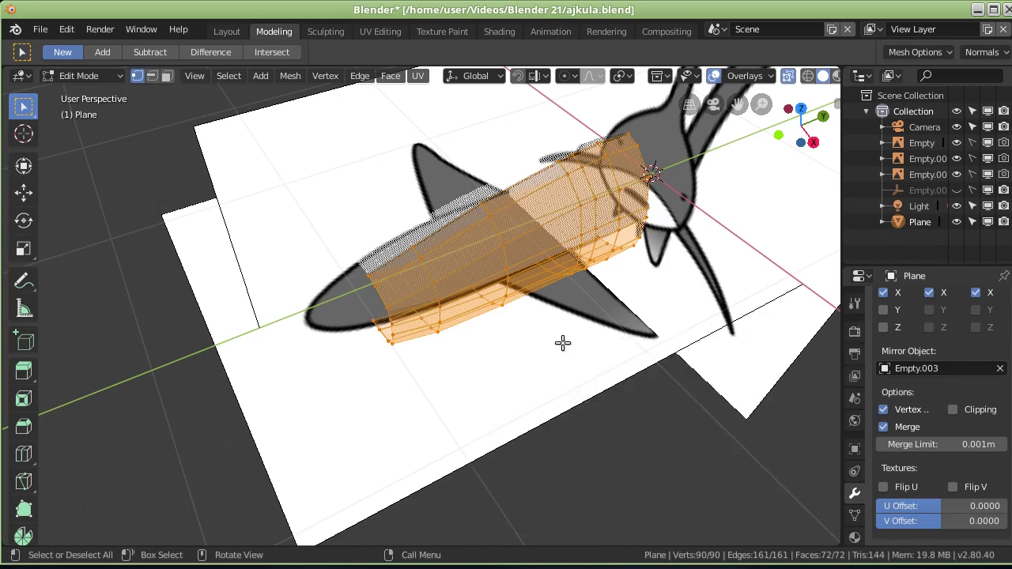
key("F3")
type("Remove Doubles")
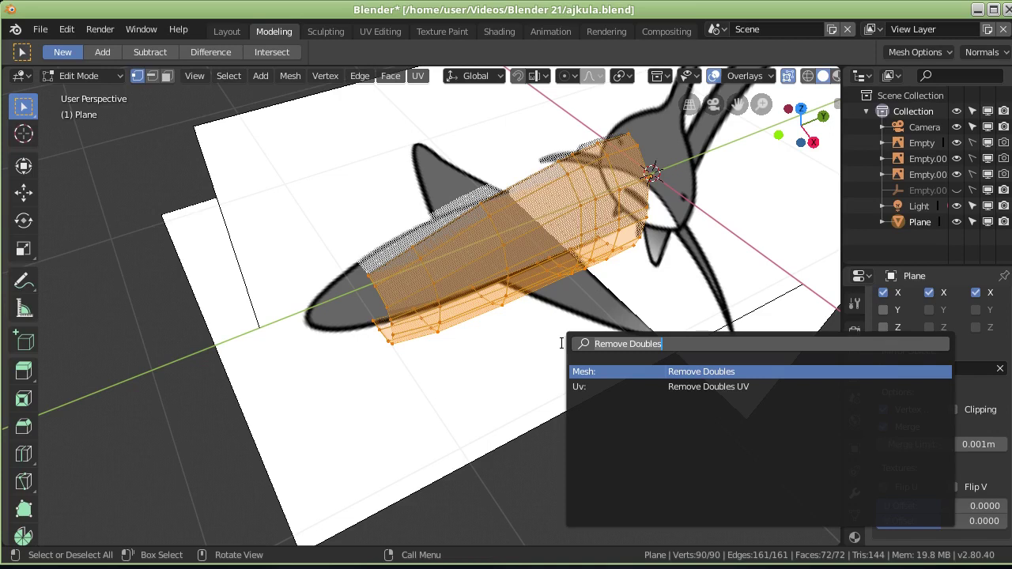
key("BackSpace")
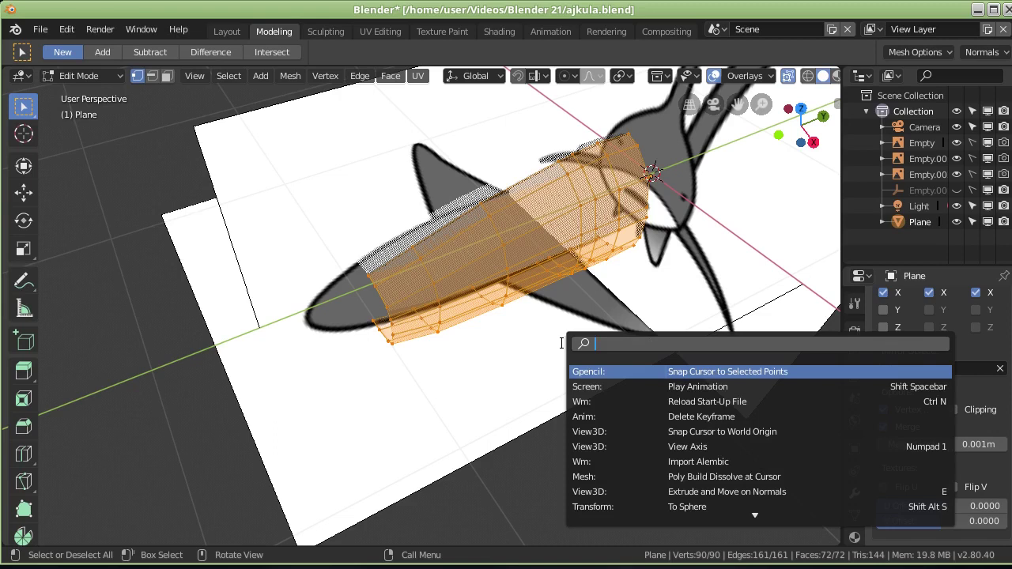
type("remove")
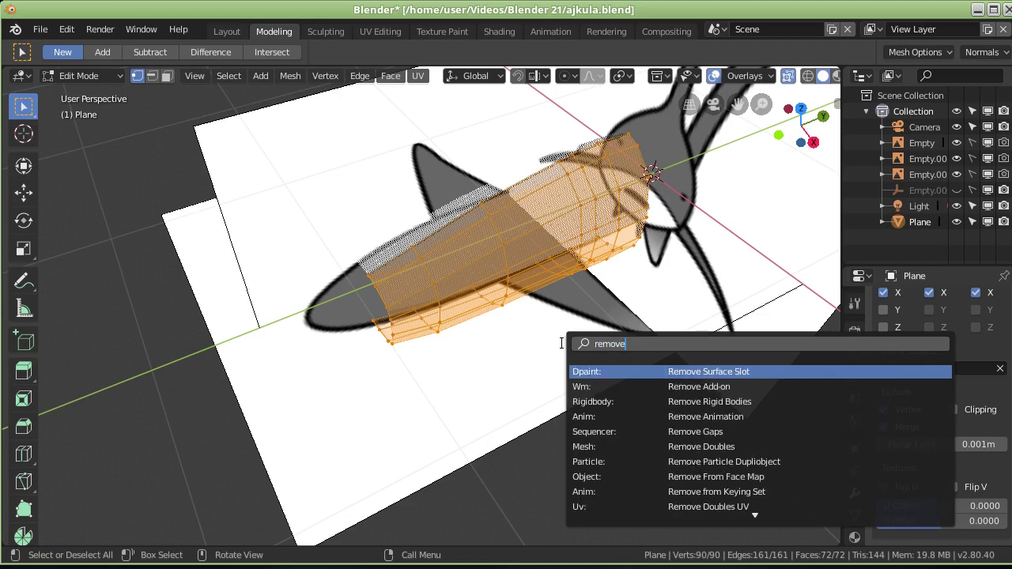
left_click(718, 446)
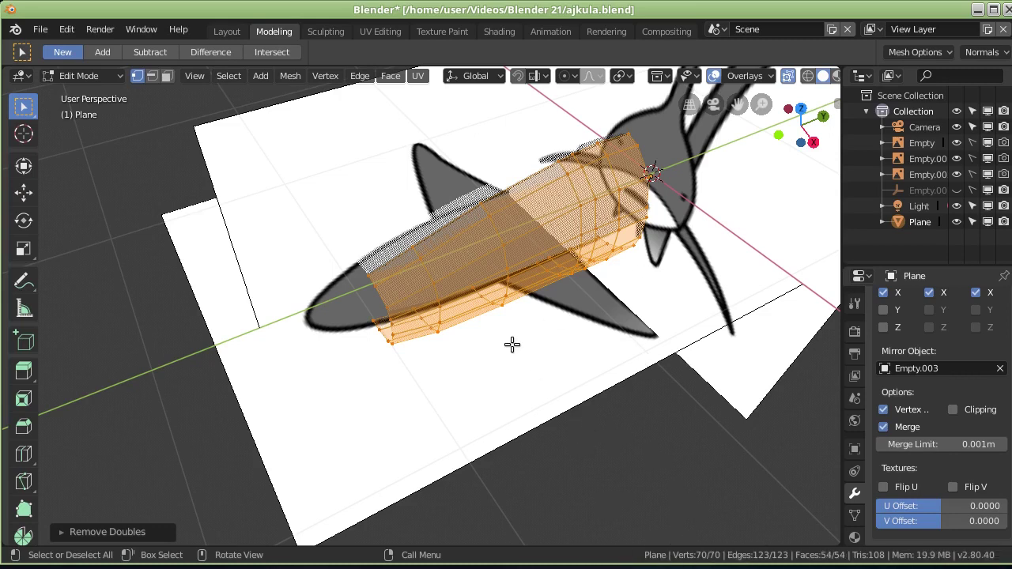
Step: Switch to Object Mode from the mode menu and view the mesh in Right Orthographic
middle_click_drag(525, 368, 441, 323)
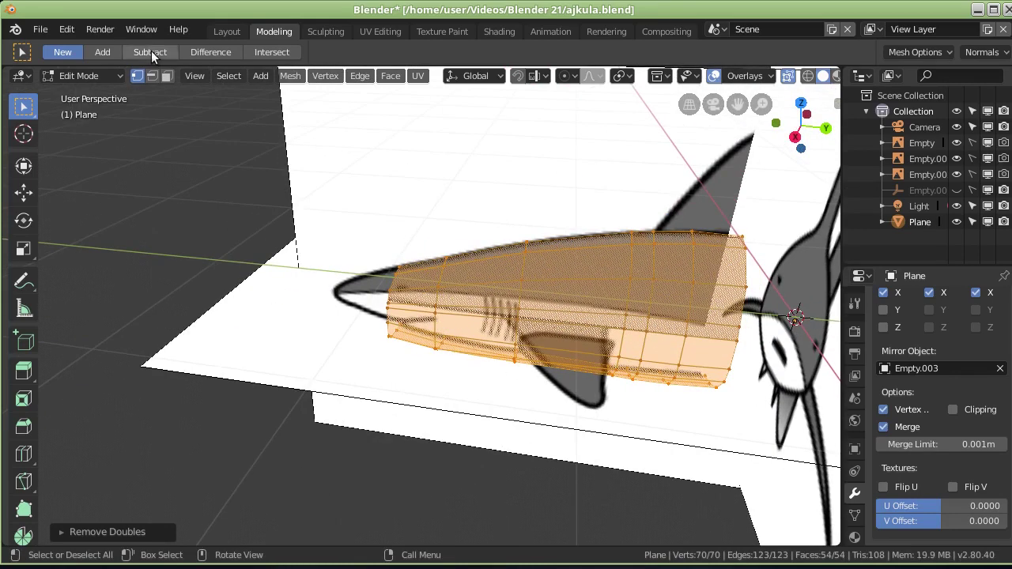
left_click(118, 76)
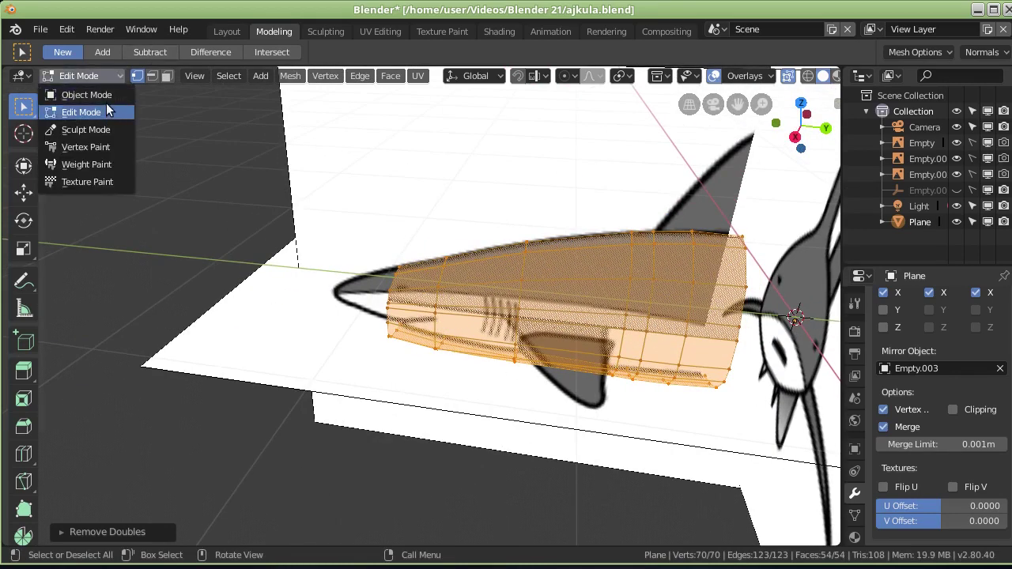
left_click(87, 95)
mouse_move(249, 258)
middle_mouse_down()
mouse_move(296, 253)
mouse_move(447, 292)
middle_mouse_up()
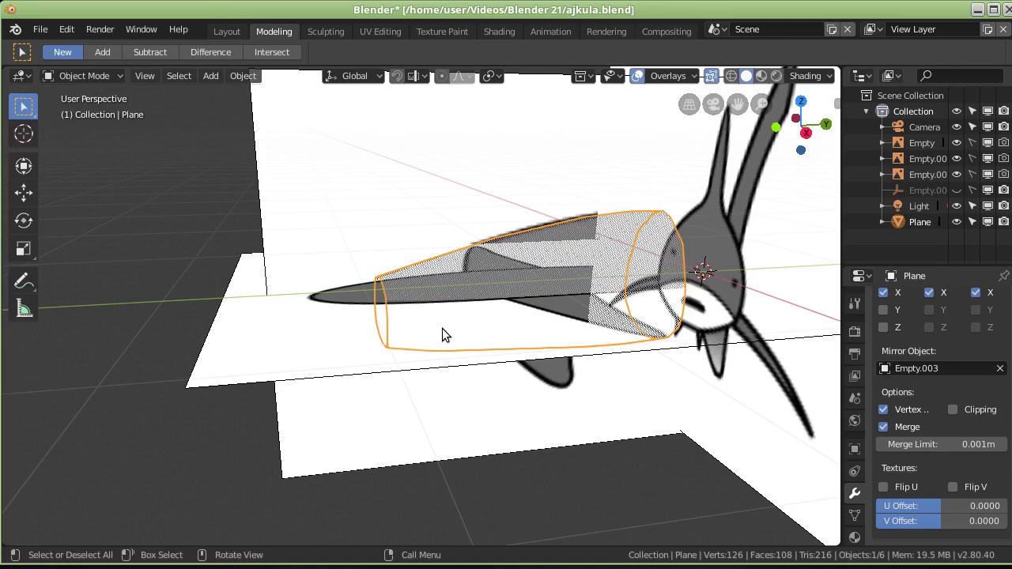
key("KP_3")
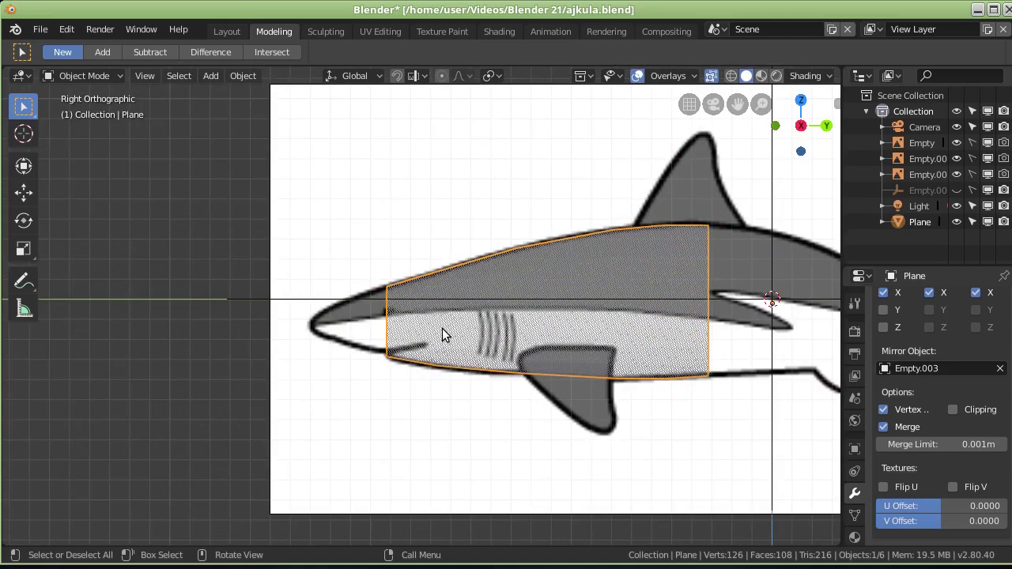
Step: Extrude the front loop along Y toward the snout and scale it down to about 0.746
key("Tab")
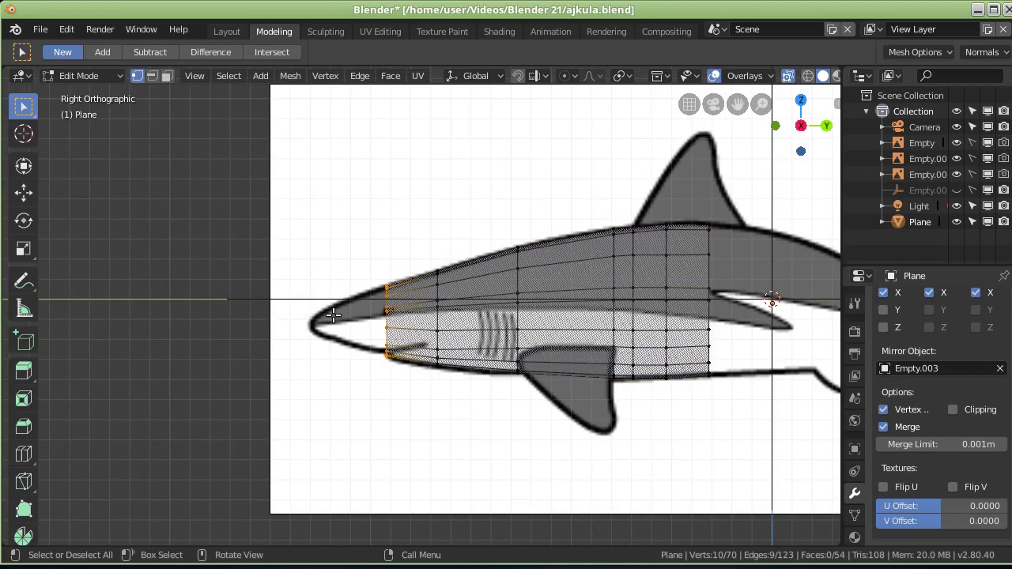
key("e")
key("y")
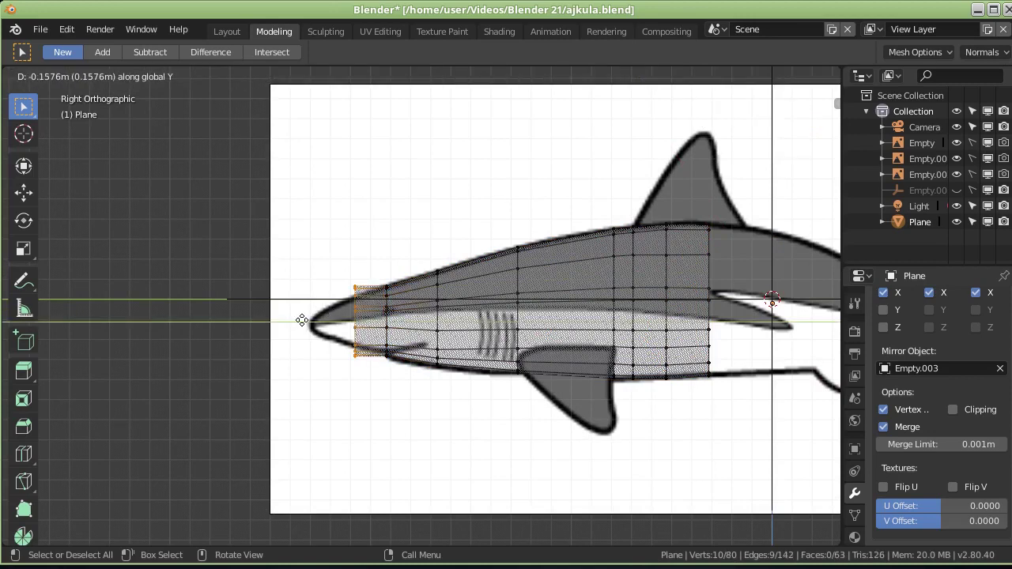
left_click(301, 319)
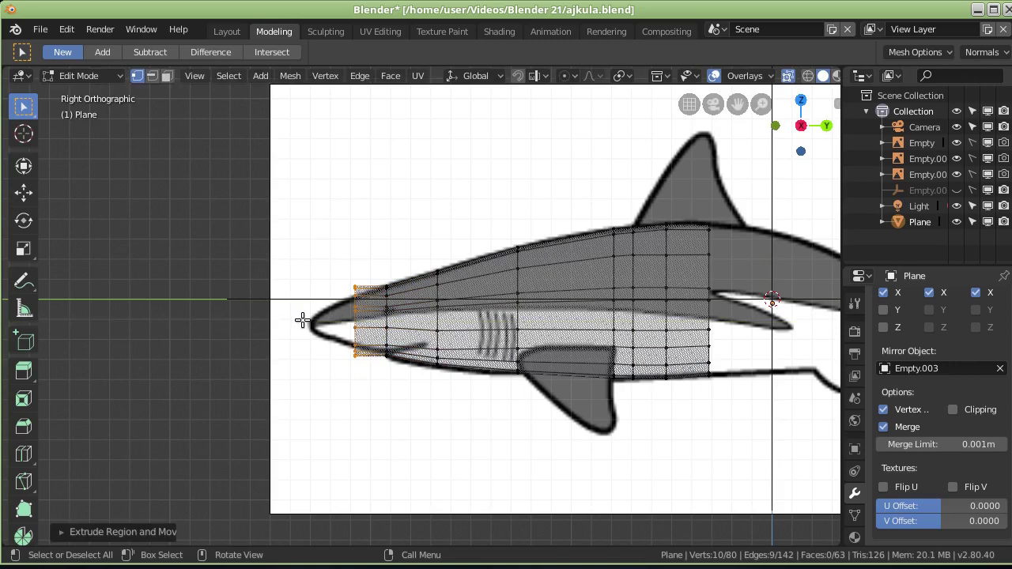
key("s")
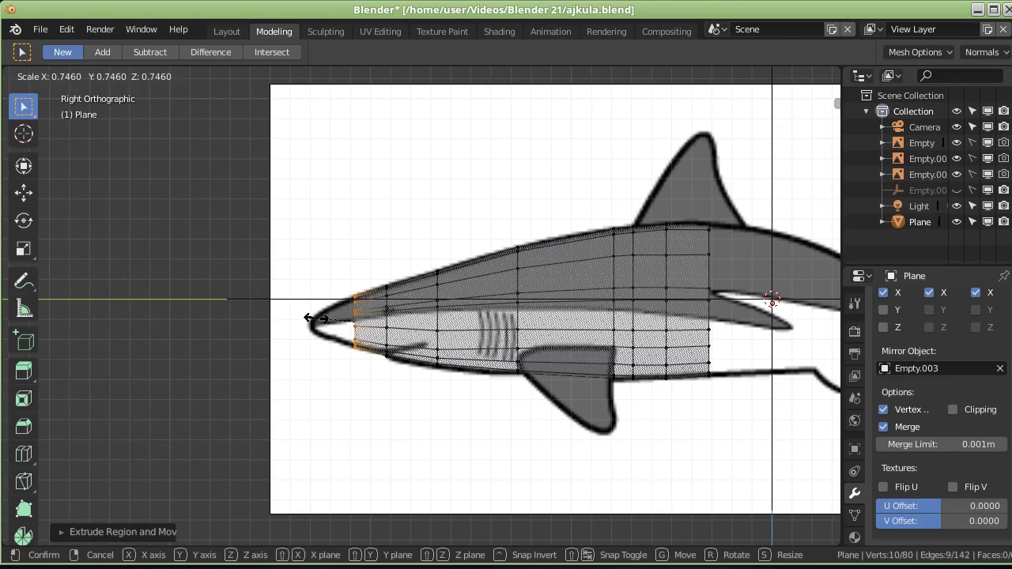
left_click(320, 318)
scroll(322, 314, "up", 2)
scroll(322, 314, "up", 3)
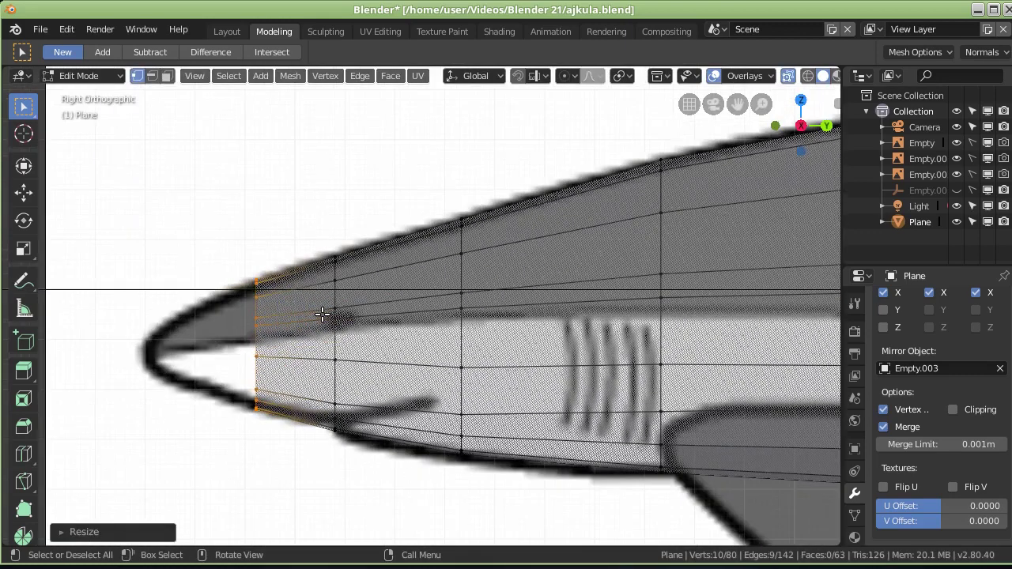
middle_click_drag(293, 315, 461, 404)
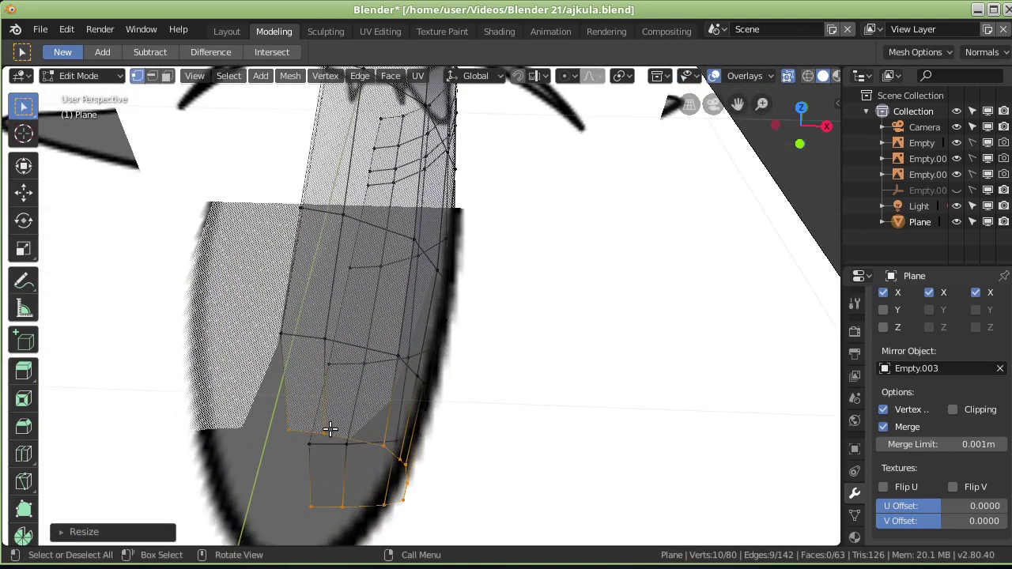
Step: Select four lower-edge snout vertices and move them about 0.04 m along X
left_click(287, 429)
left_click(322, 432, "shift")
left_click(342, 506, "shift")
mouse_move(314, 507)
middle_mouse_down()
mouse_move(320, 394)
mouse_move(328, 504)
middle_mouse_up()
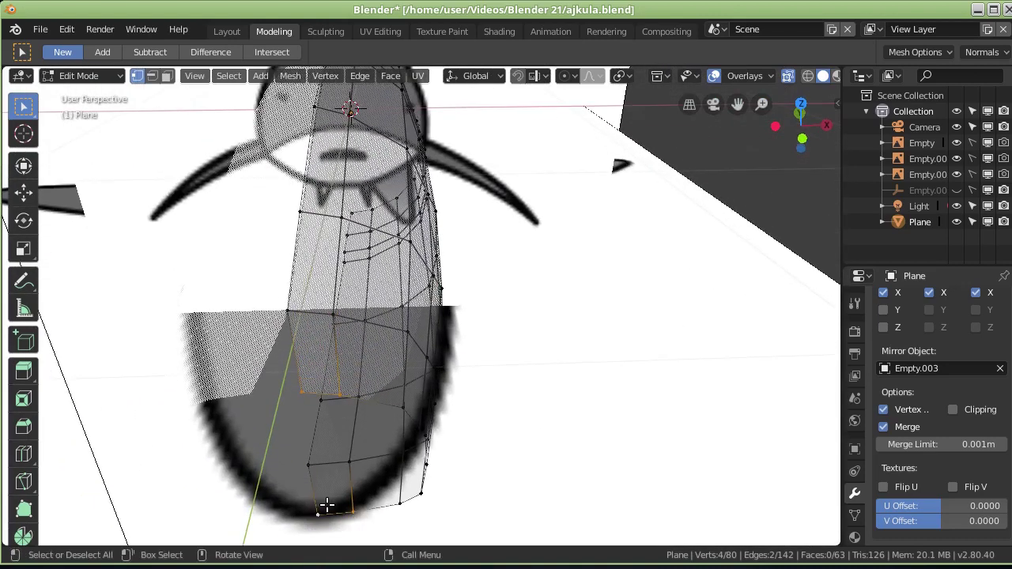
left_click(317, 515)
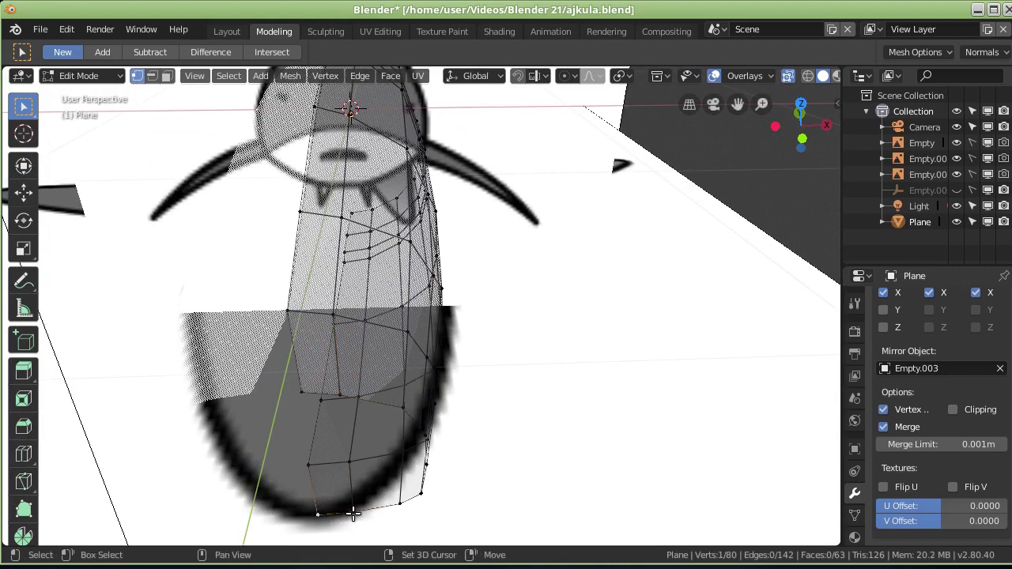
left_click(353, 514, "shift")
left_click(340, 394, "shift")
left_click(313, 389, "shift")
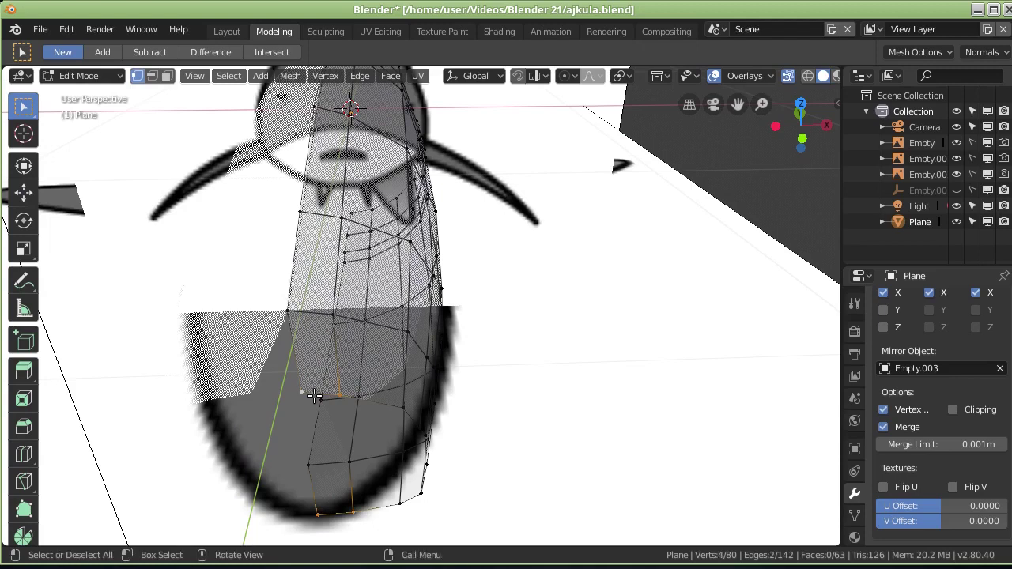
key("g")
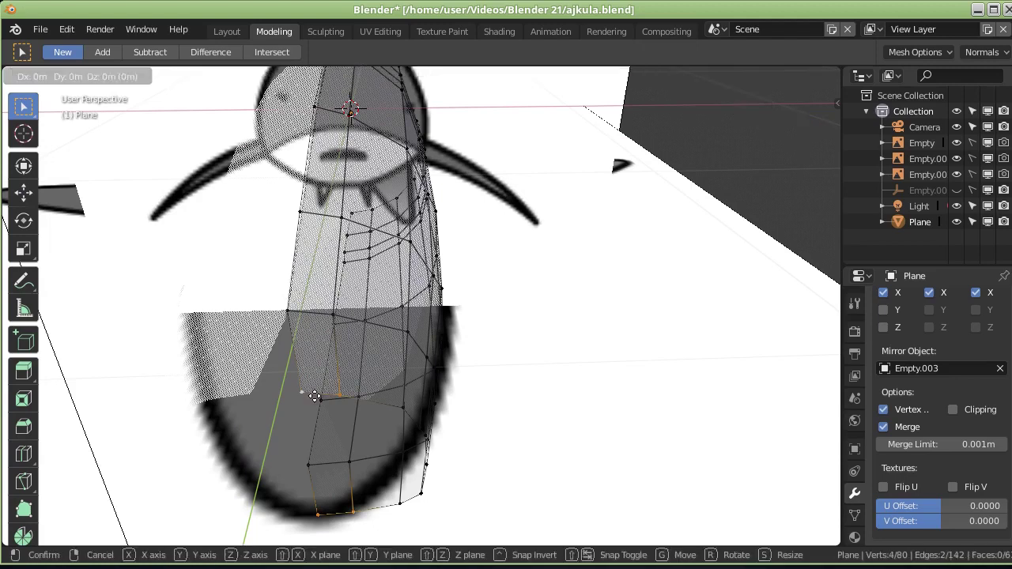
key("x")
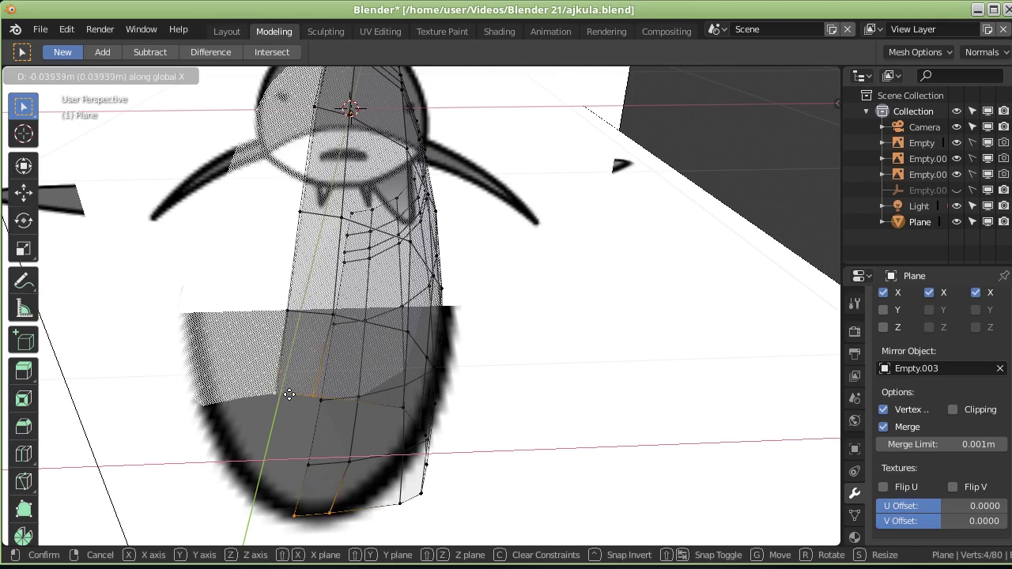
left_click(289, 395)
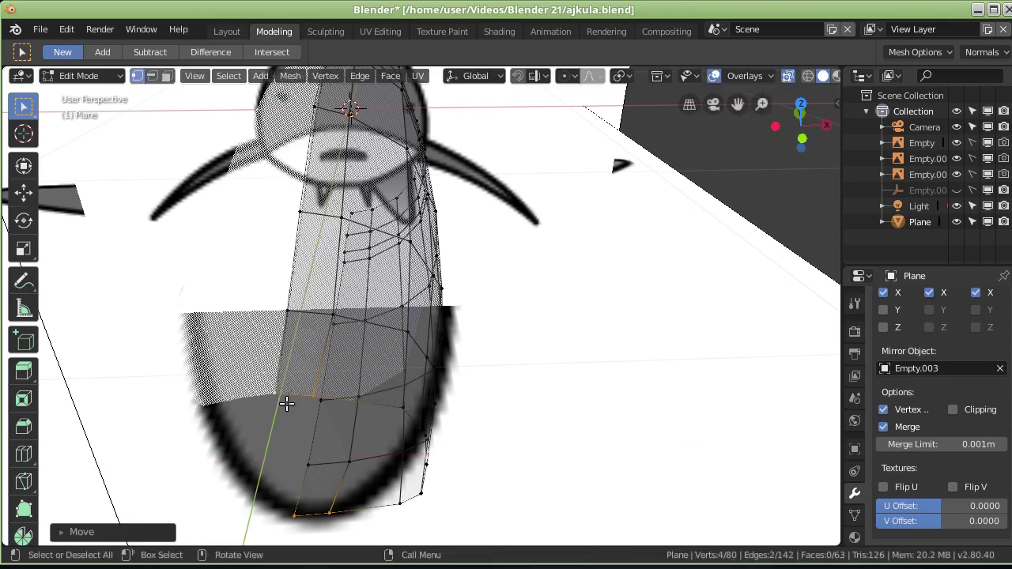
Step: Inspect the mesh shape in Object Mode, then return to Edit Mode
key("Tab")
middle_click_drag(297, 417, 309, 457)
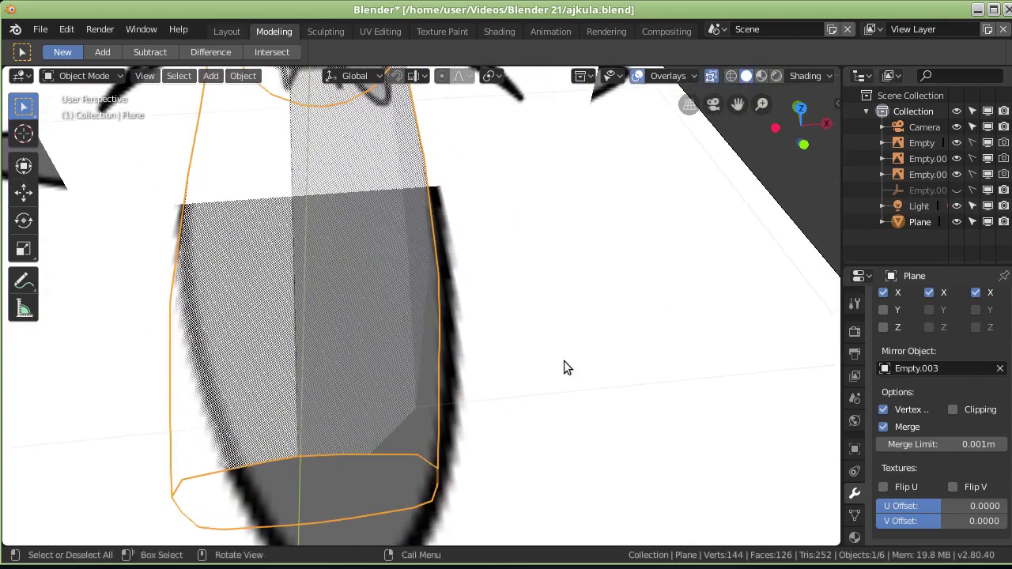
mouse_move(387, 391)
middle_mouse_down()
mouse_move(407, 398)
mouse_move(327, 355)
mouse_move(191, 353)
middle_mouse_up()
key("Tab")
mouse_move(326, 429)
middle_mouse_down()
mouse_move(274, 427)
mouse_move(183, 233)
mouse_move(331, 342)
middle_mouse_up()
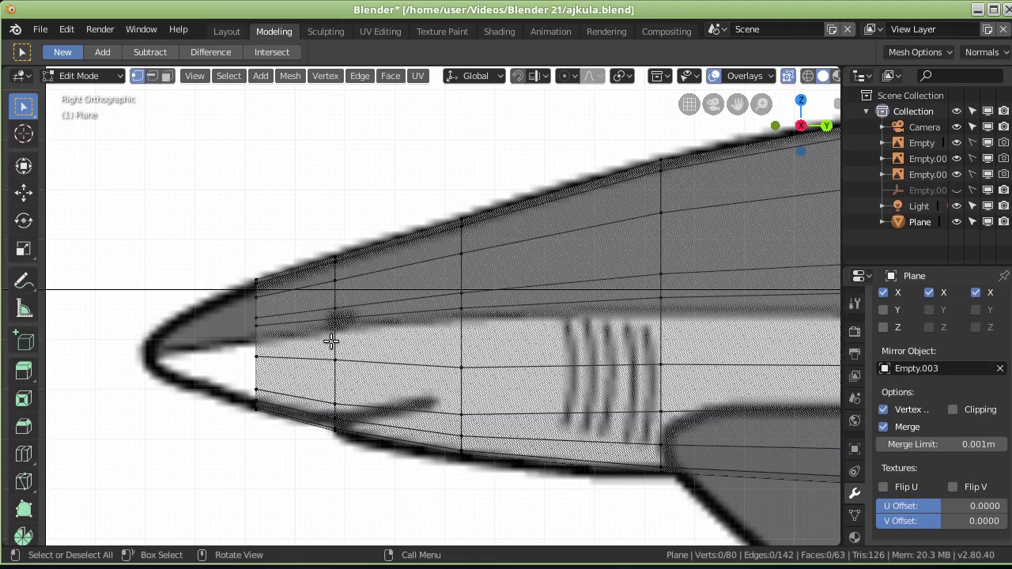
Step: From the top view, nudge one front-edge vertex about 0.01 m along X
key("KP_7")
scroll(451, 463, "up", 3)
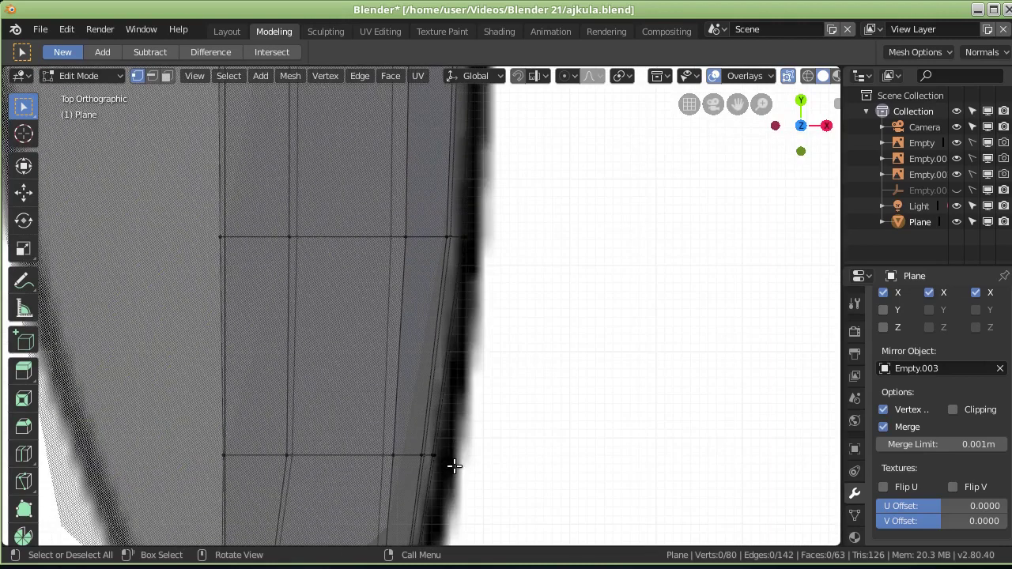
scroll(454, 466, "down", 3)
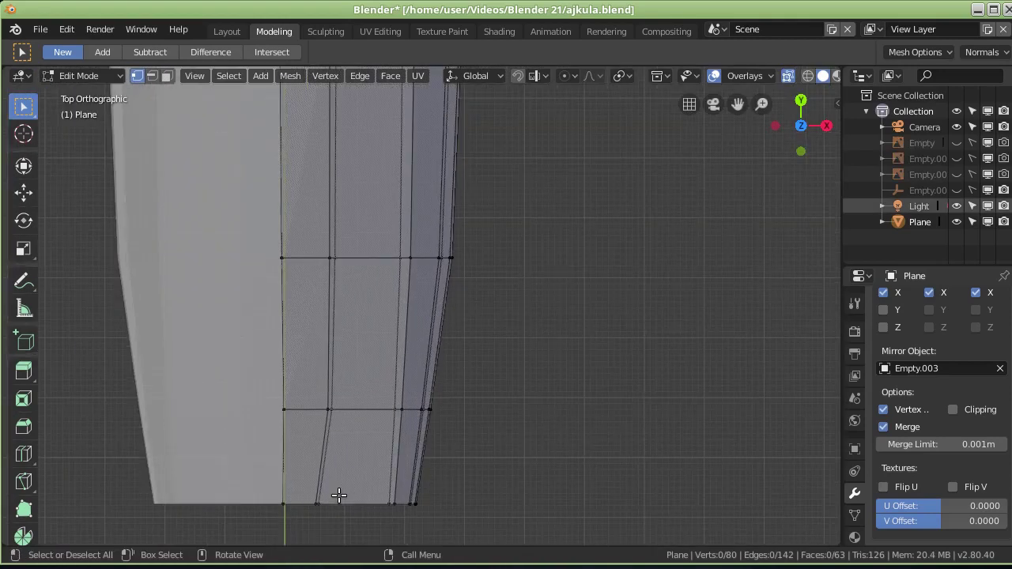
middle_click_drag(338, 495, 350, 434, "shift")
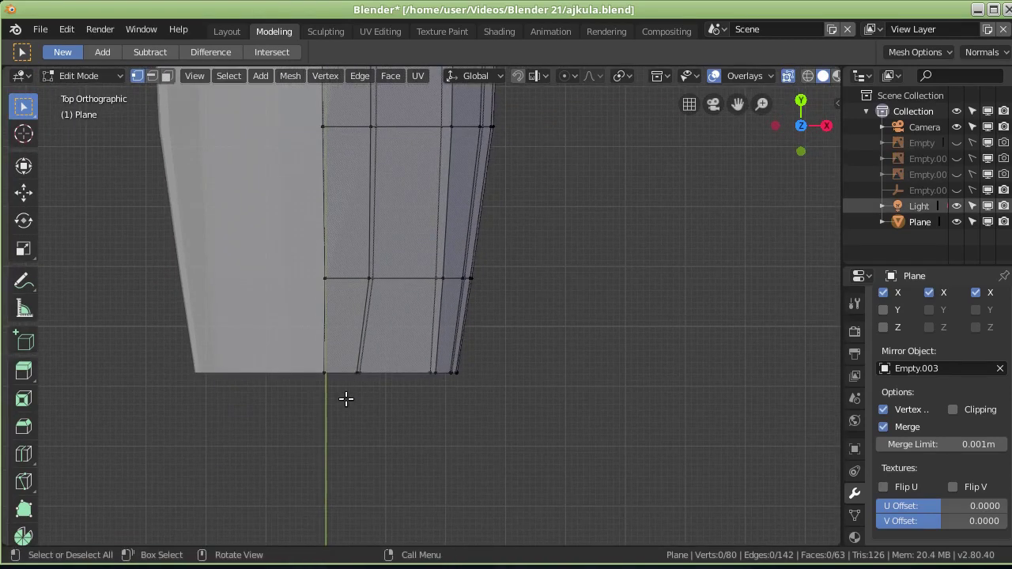
left_click_drag(344, 404, 379, 349)
middle_click_drag(375, 422, 388, 372)
key("KP_7")
key("g")
key("x")
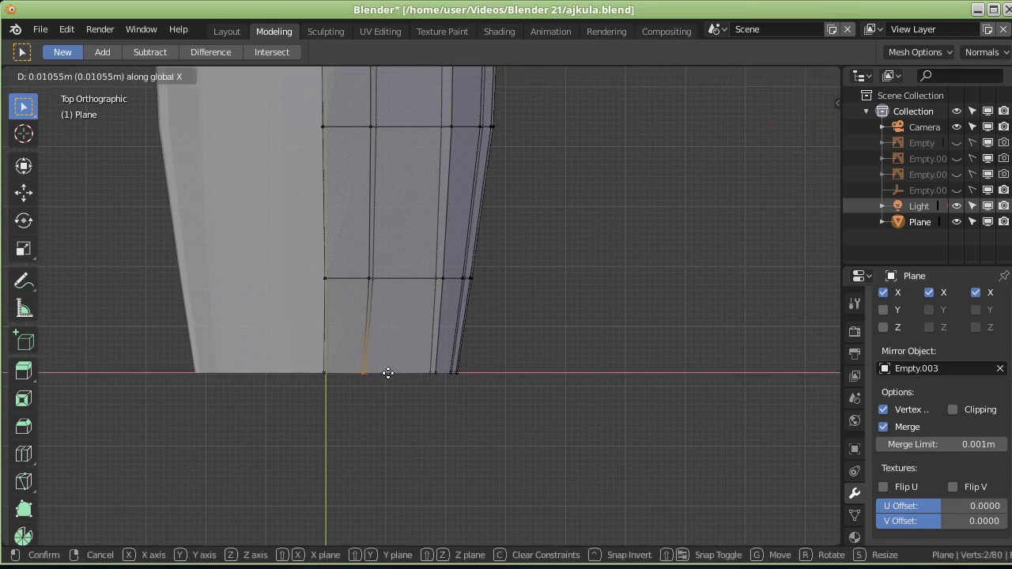
left_click(386, 370)
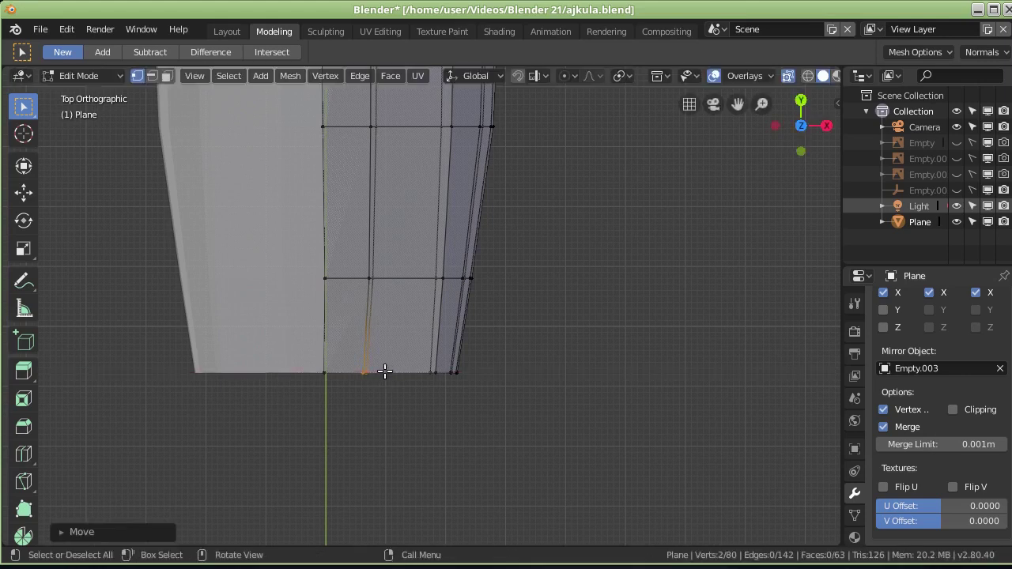
mouse_move(348, 500)
middle_mouse_down()
mouse_move(350, 414)
mouse_move(333, 414)
middle_mouse_up()
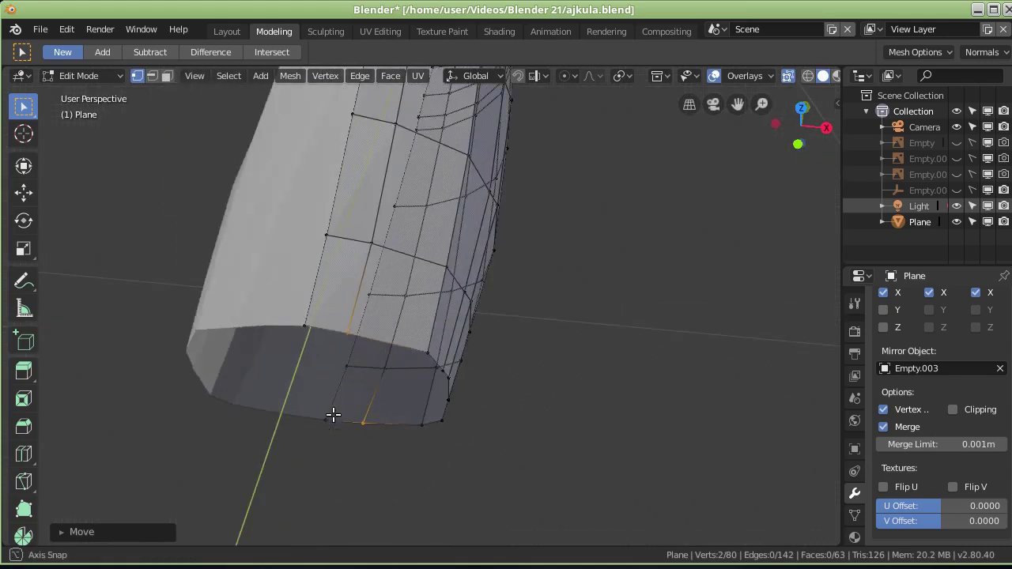
Step: Select the mesh's front vertex ring and unhide the three reference image empties
middle_click_drag(355, 474, 256, 468)
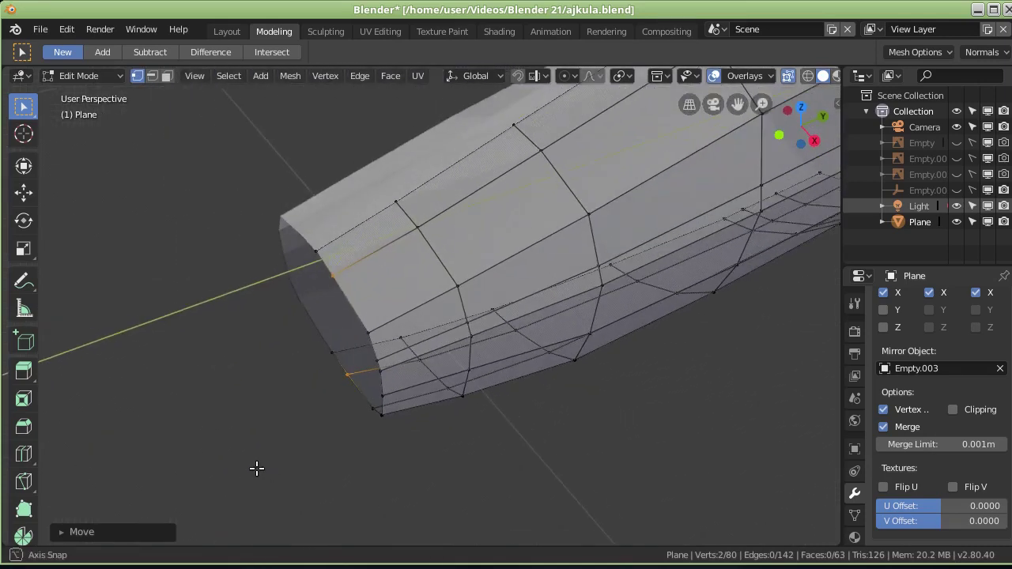
left_click_drag(222, 212, 391, 423)
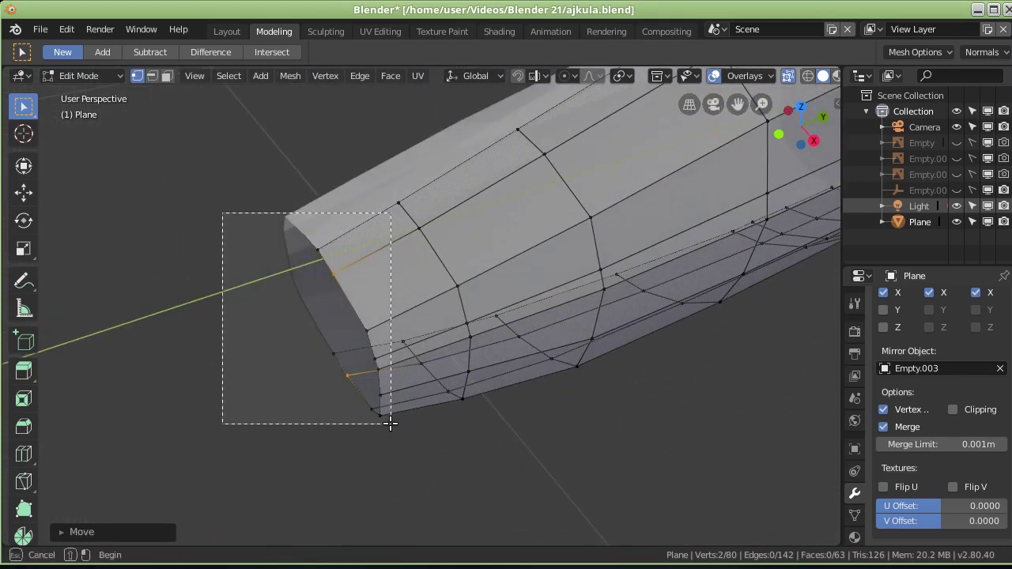
middle_click_drag(389, 419, 364, 398)
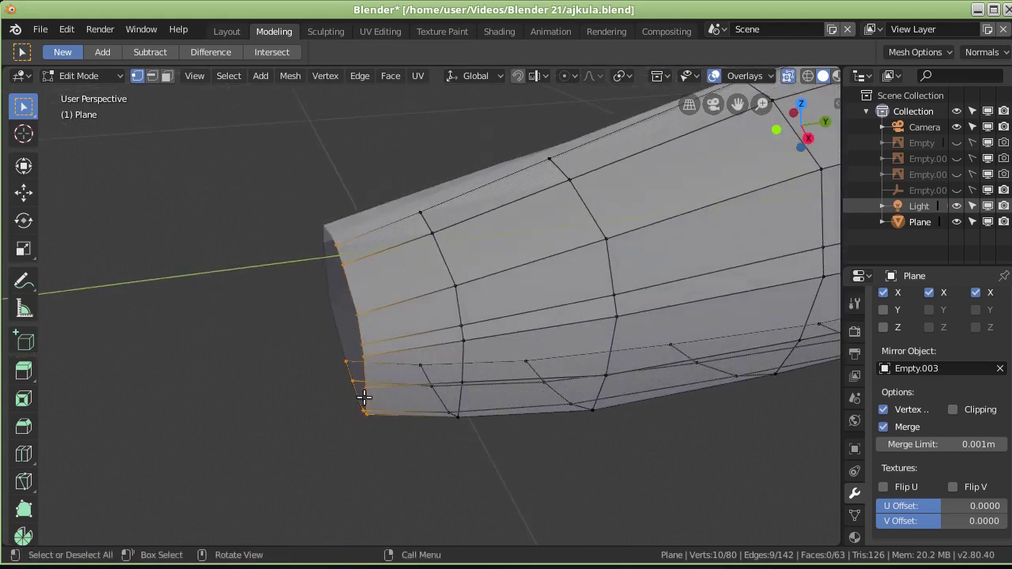
left_click(957, 174)
left_click(956, 158)
left_click(959, 143)
Step: In orthographic side view, extrude the front ring about 0.11 m along Y toward the snout
key("KP_5")
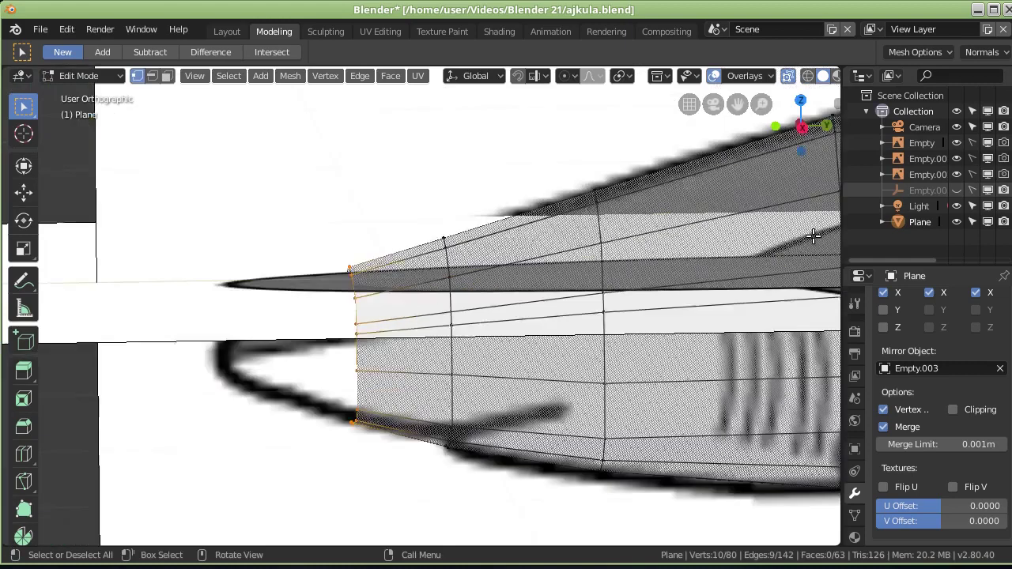
key("KP_3")
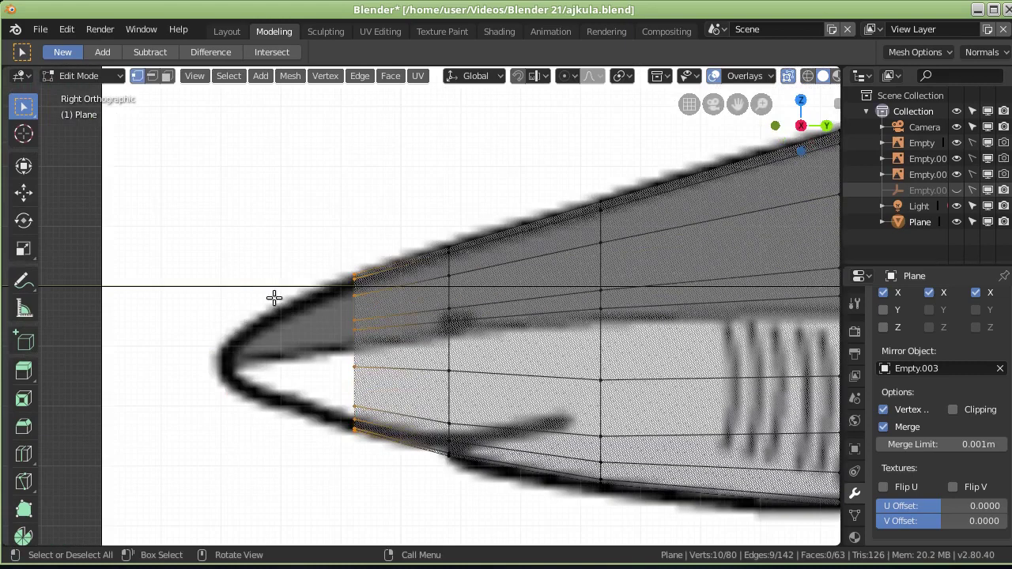
key("e")
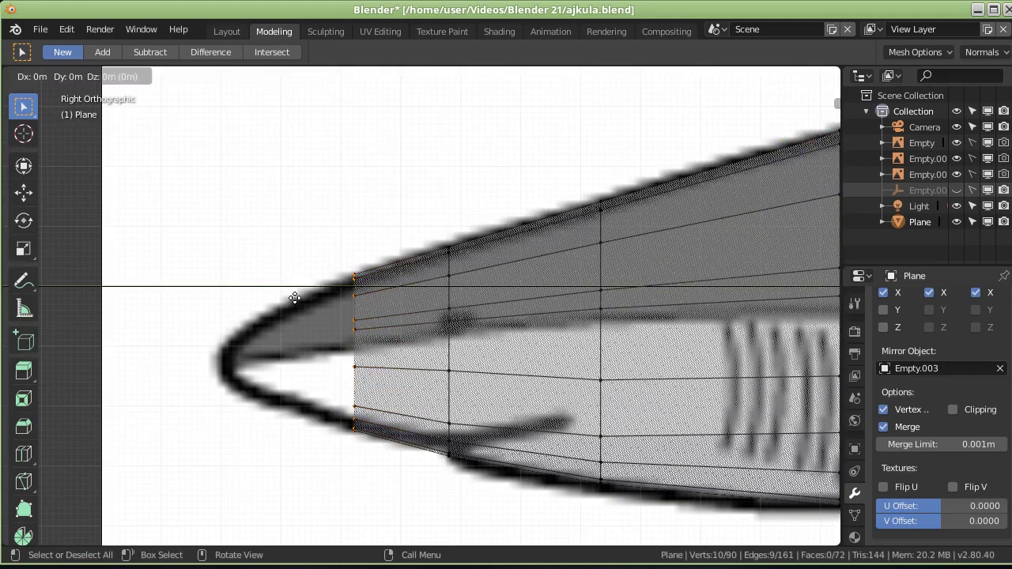
key("y")
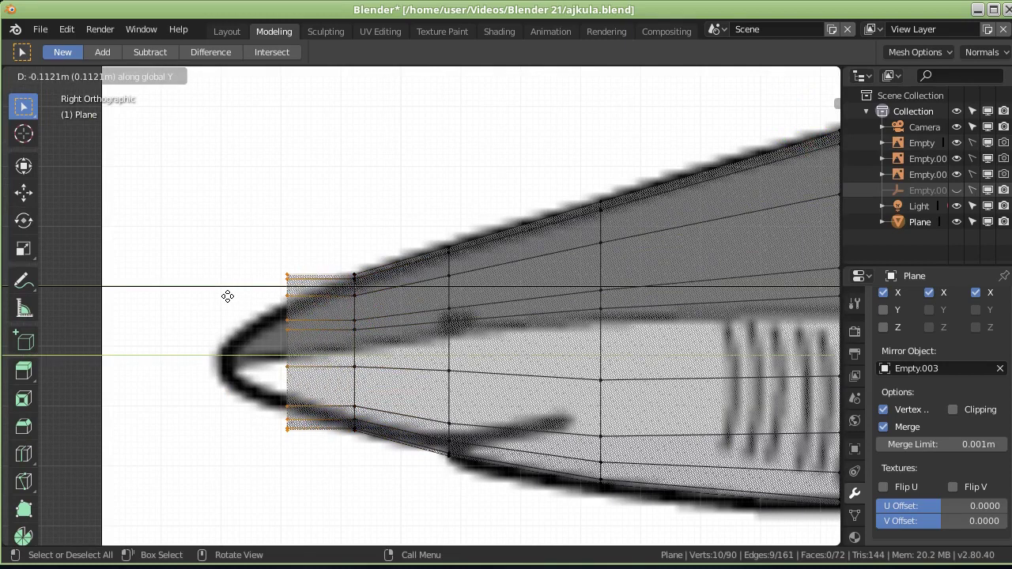
left_click(227, 296)
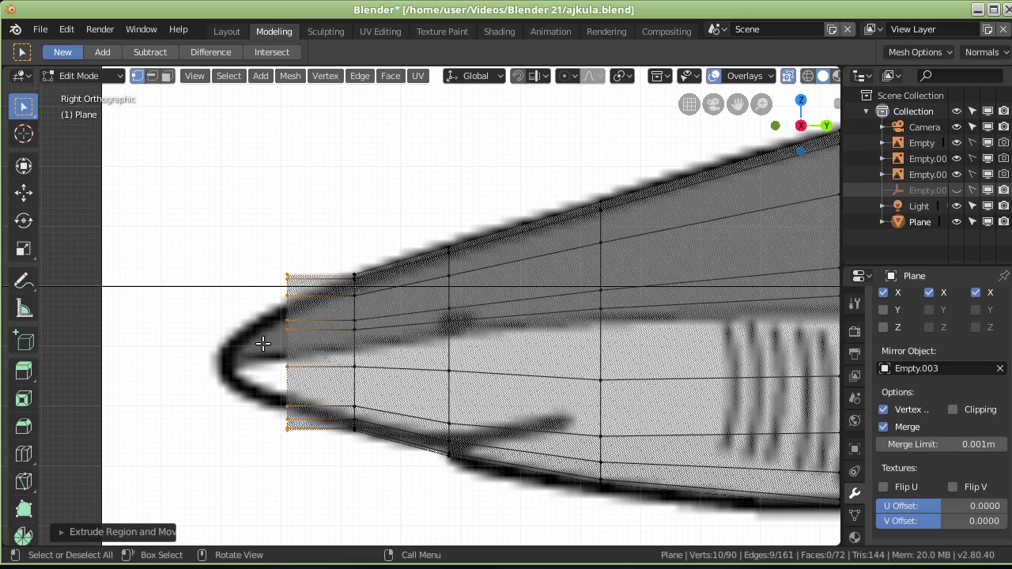
Step: Shrink the tail-end vertex column and slide two bottom vertices sideways along X
key("s")
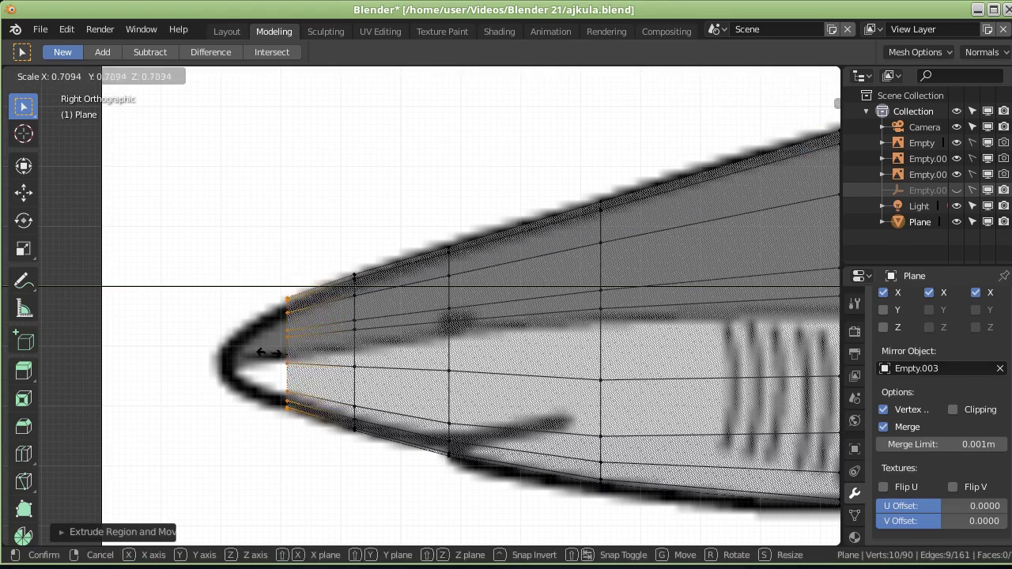
left_click(271, 352)
middle_click_drag(271, 353, 433, 412)
left_click(336, 382)
left_click(369, 382, "shift")
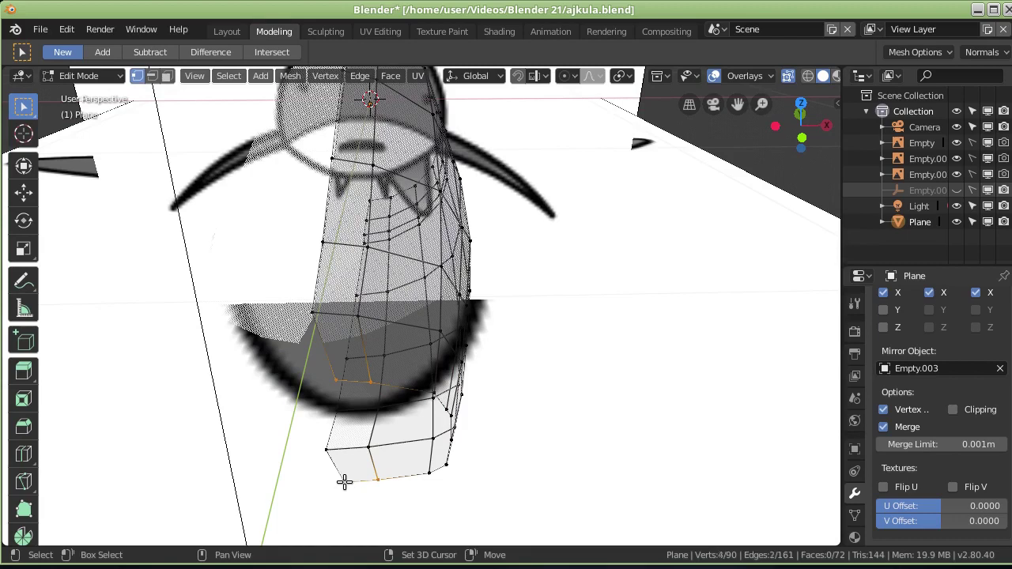
key("g")
key("x")
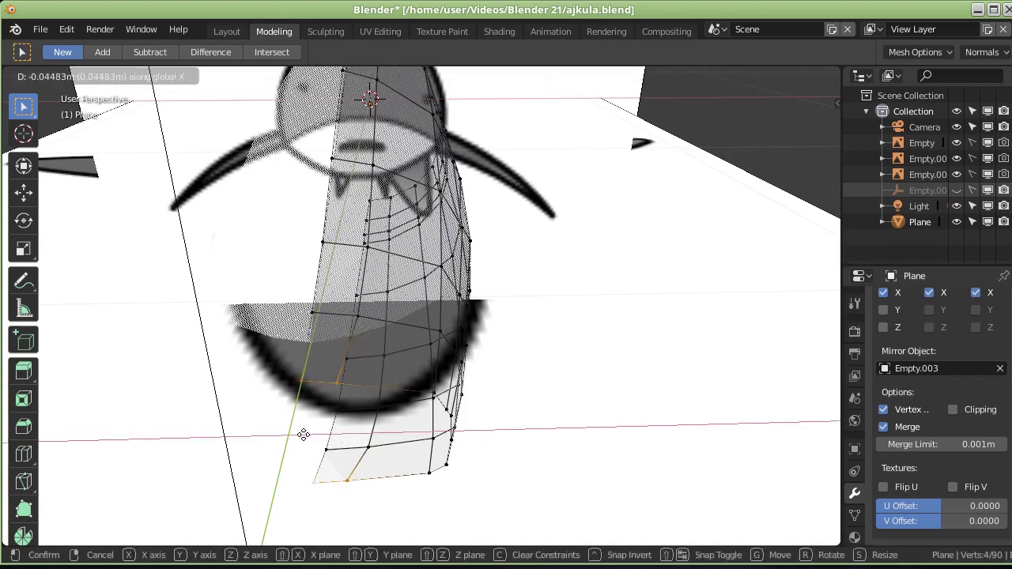
left_click(304, 434)
Step: In Top view, move the bottom vertices along X onto the reference outline
key("KP_7")
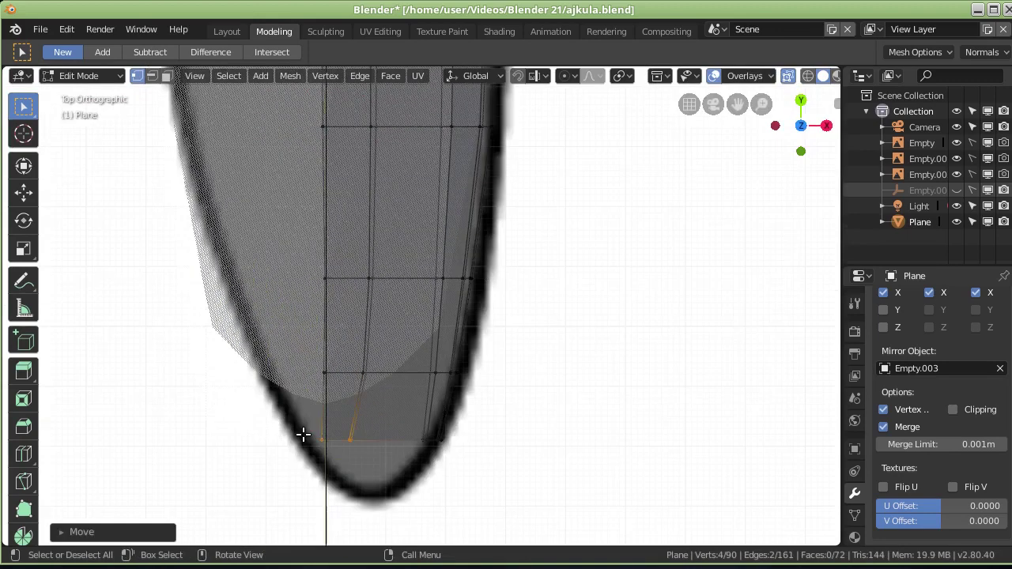
scroll(325, 452, "up", 1)
scroll(332, 459, "up", 1)
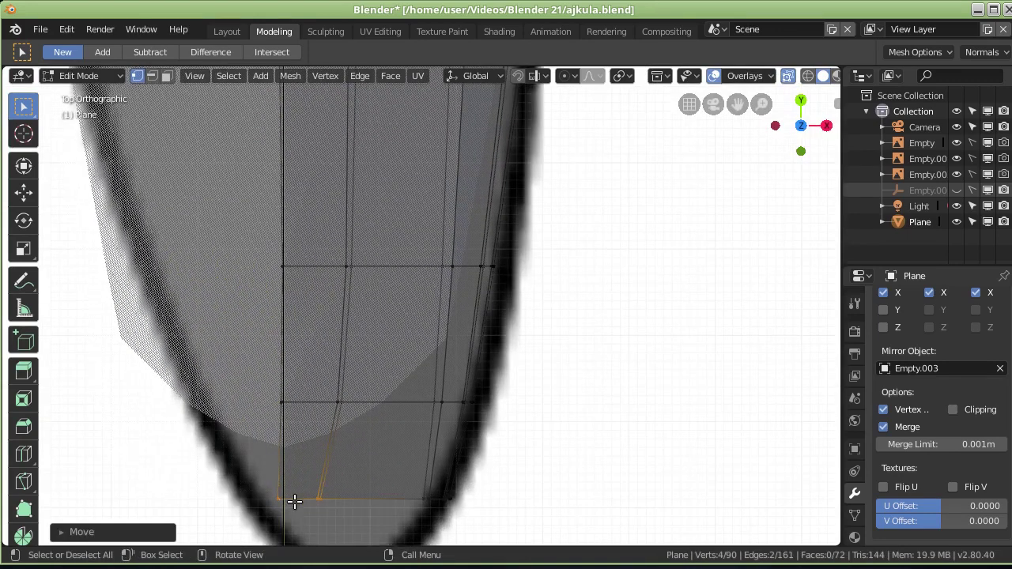
key("g")
key("x")
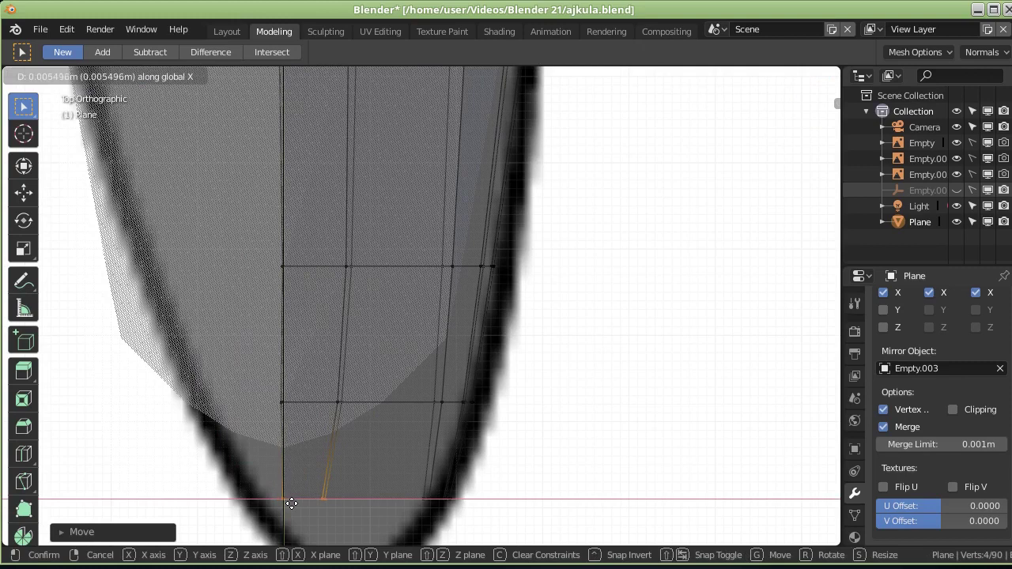
left_click(292, 504)
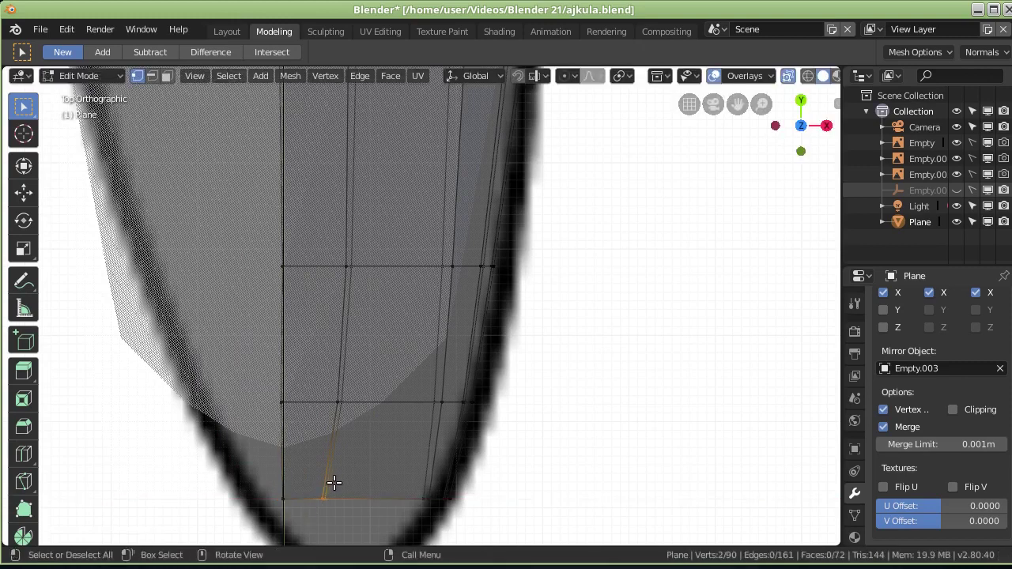
key("g")
key("x")
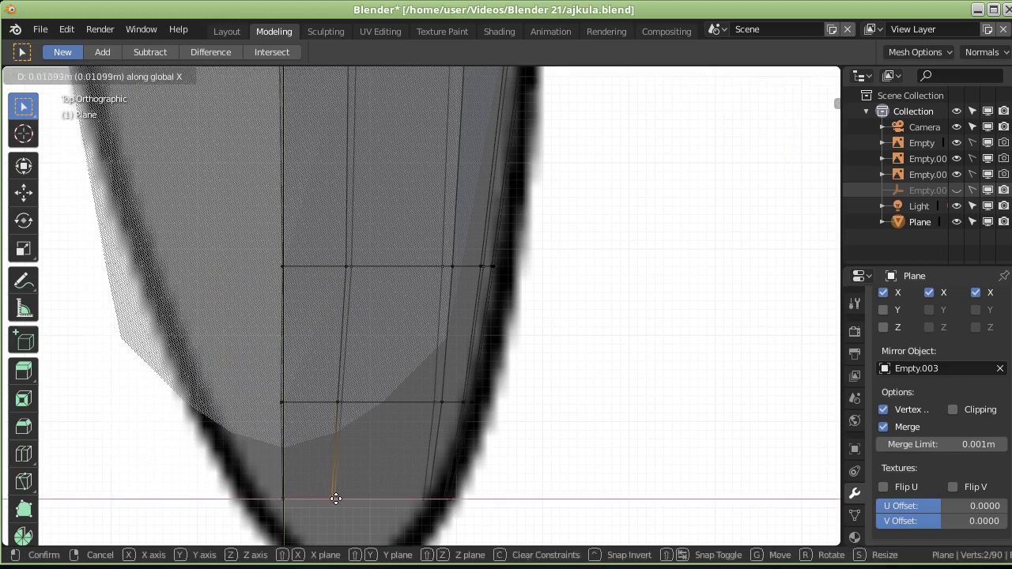
left_click(336, 497)
Step: Reselect the leftmost tail-end vertex column from the Right view
middle_click_drag(550, 411, 448, 252)
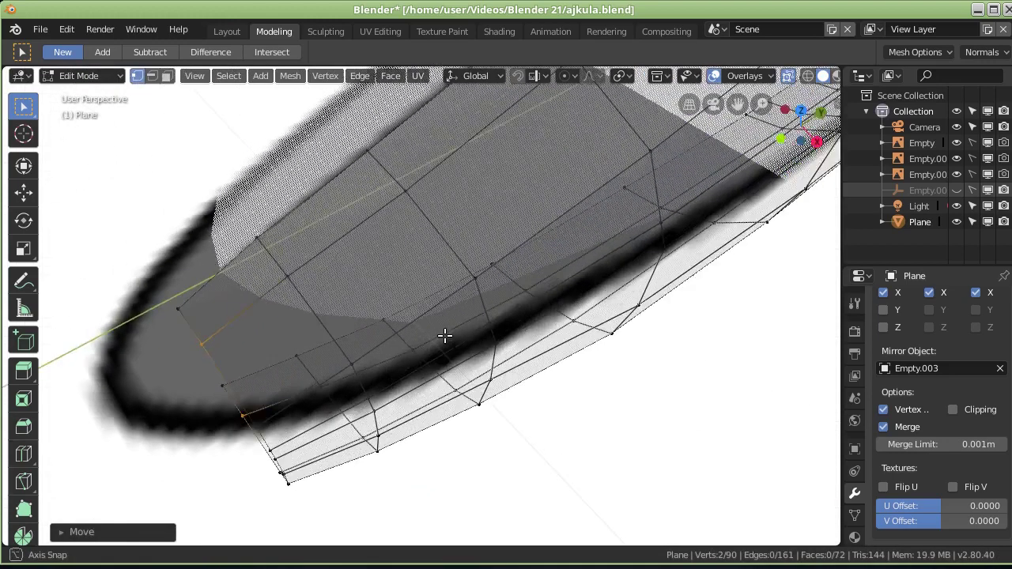
key("KP_3")
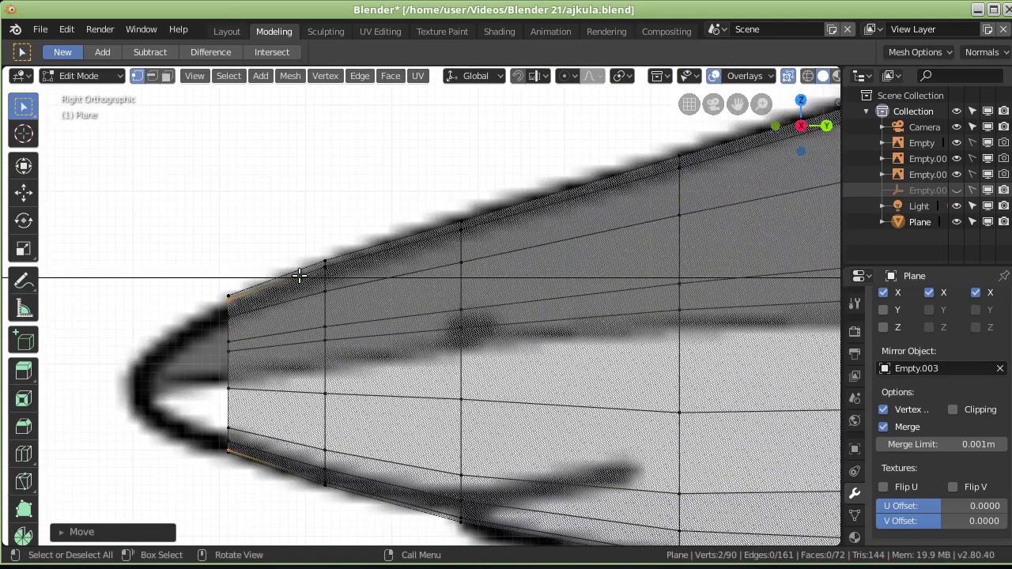
mouse_move(147, 261)
left_mouse_down()
mouse_move(248, 506)
mouse_move(251, 498)
left_mouse_up()
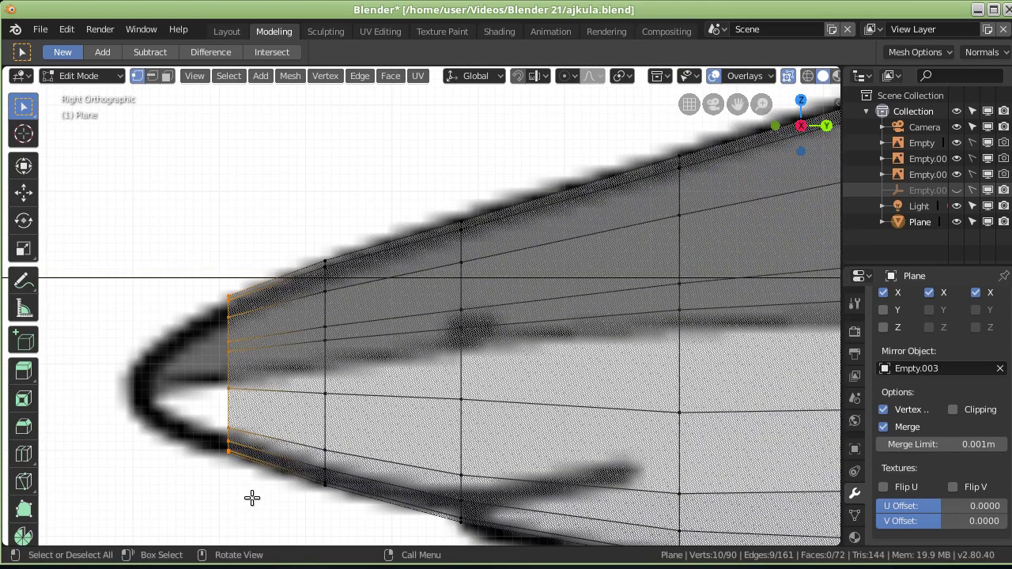
Step: Extrude the end column along Y into a new ring and scale it down
key("e")
key("y")
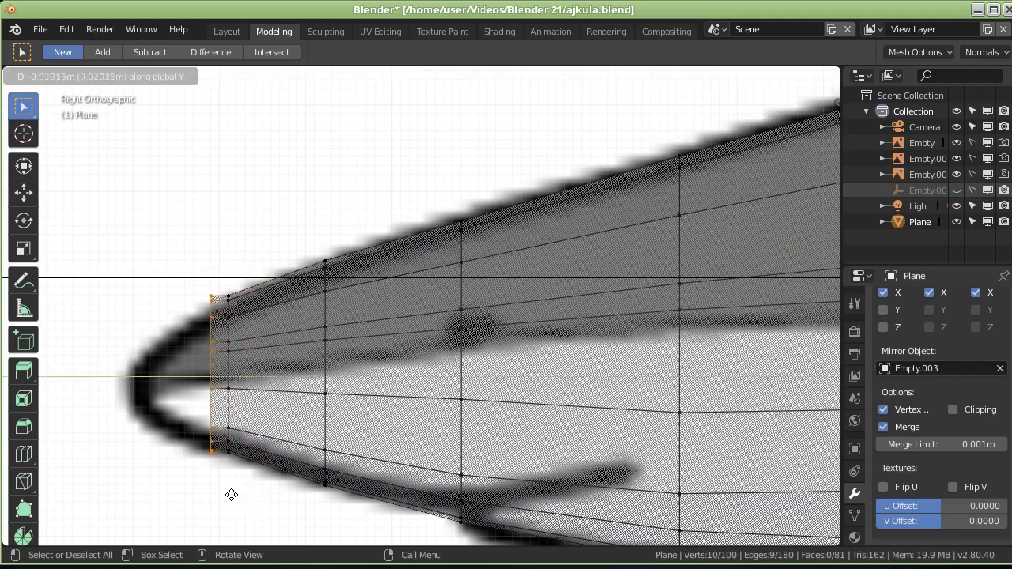
left_click(206, 494)
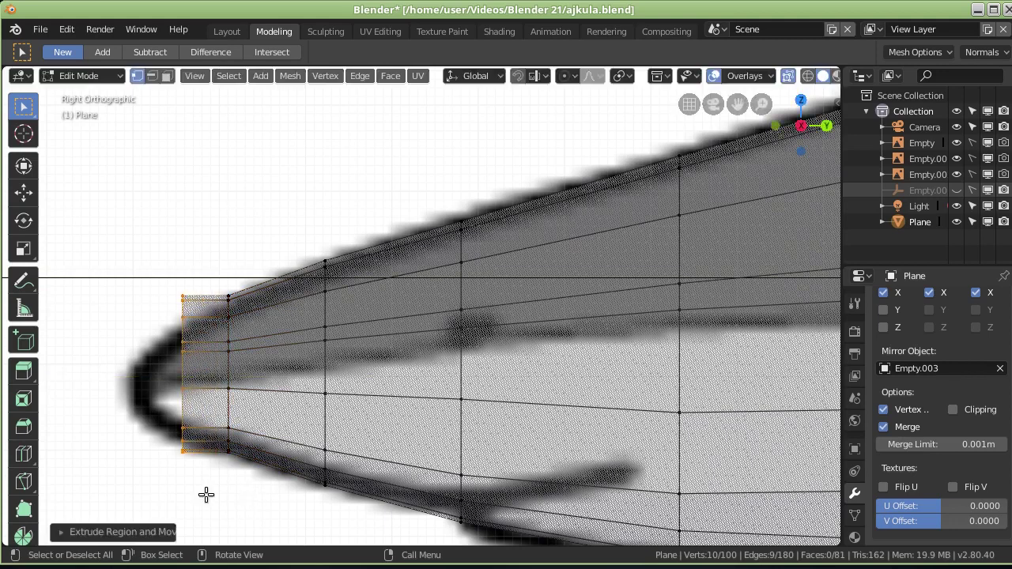
key("s")
left_click(139, 372)
left_click(139, 371)
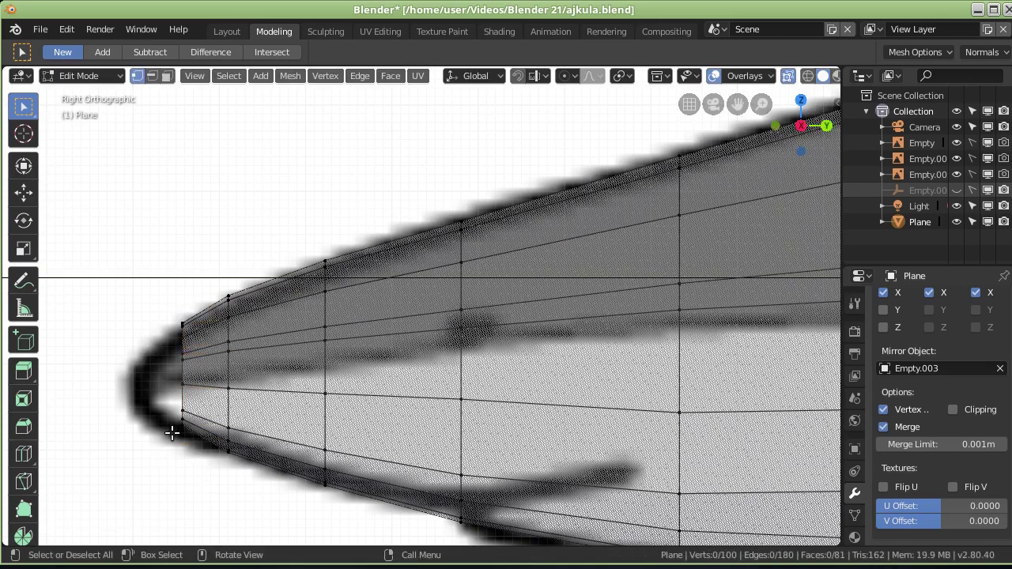
Step: Lower the tail tip's bottom vertices along Z onto the reference outline
left_click_drag(146, 467, 197, 397)
key("g")
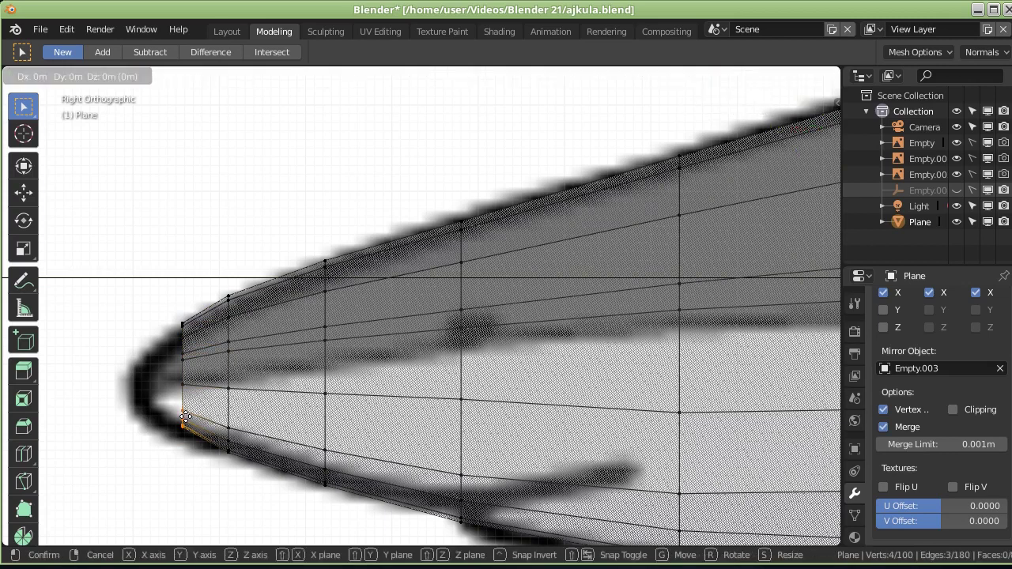
key("z")
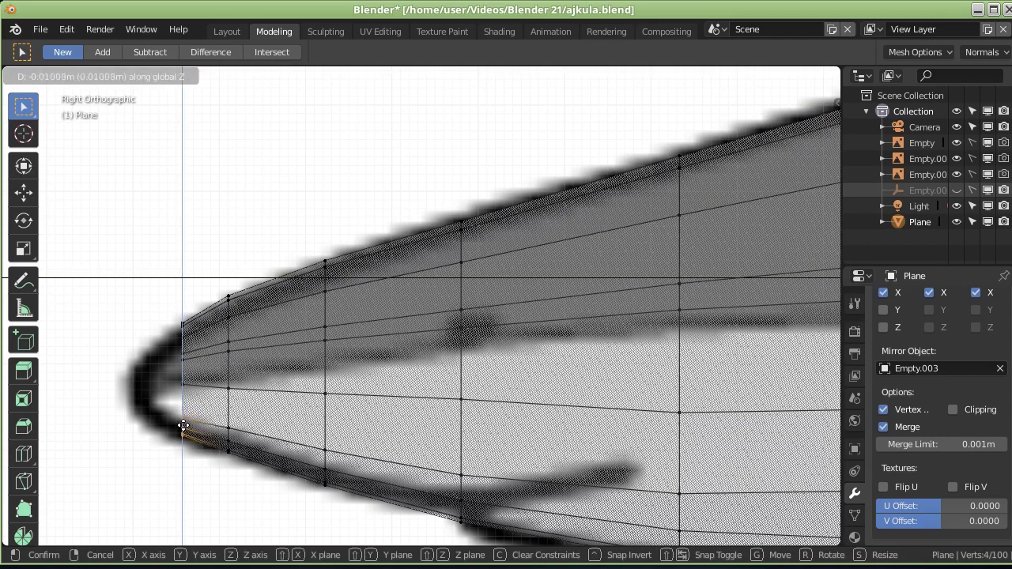
left_click(183, 425)
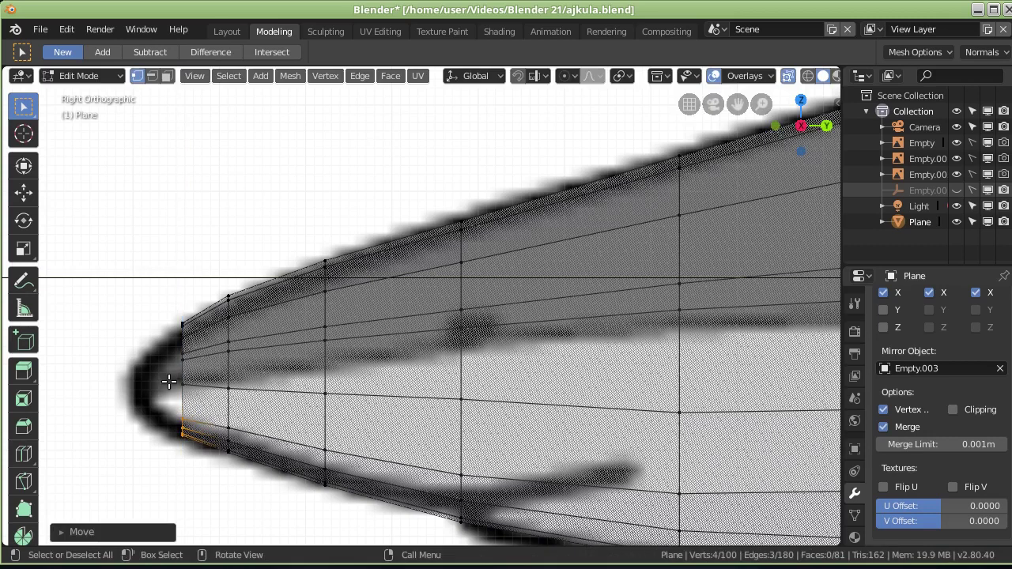
Step: In Top view, shift the tip's bottom vertices along X toward the reference
key("KP_7")
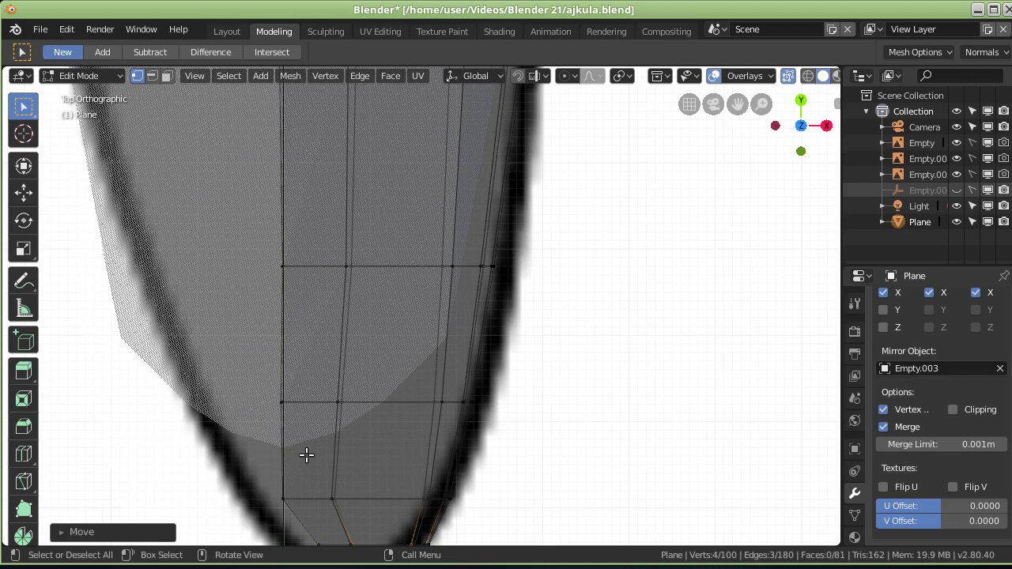
middle_click_drag(307, 454, 332, 199, "shift")
left_click(330, 286)
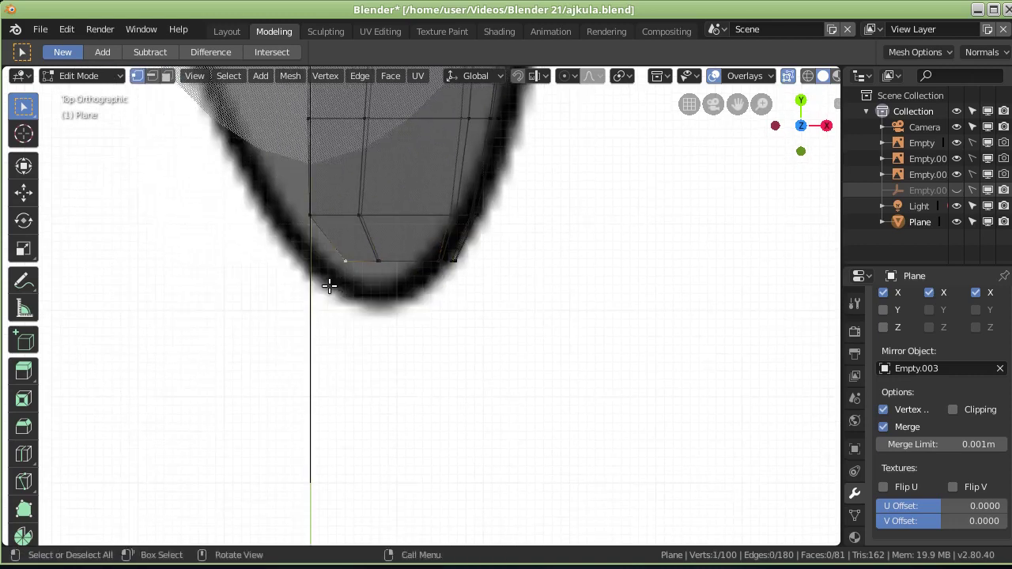
left_click_drag(327, 288, 391, 248)
key("g")
key("x")
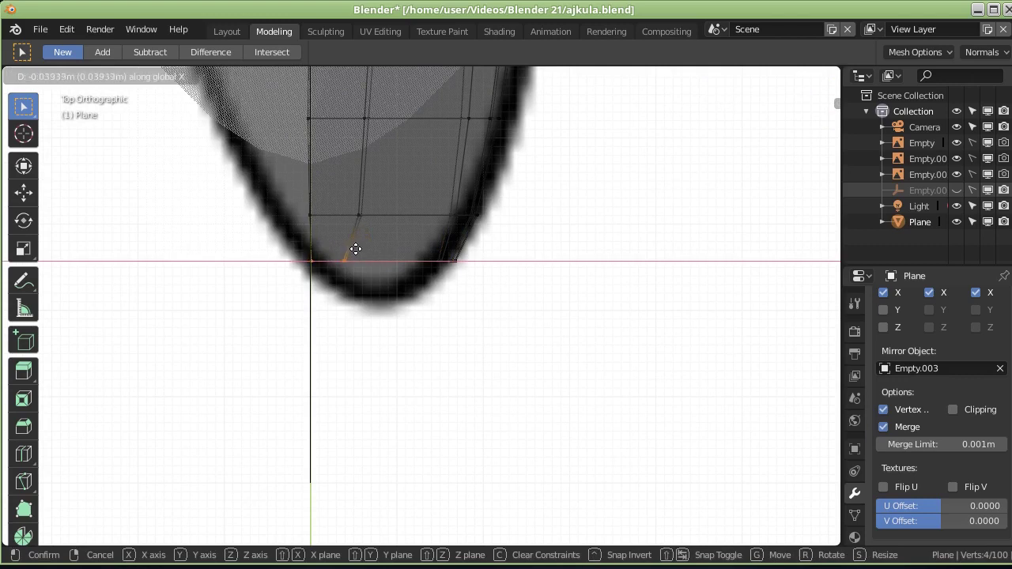
left_click(356, 249)
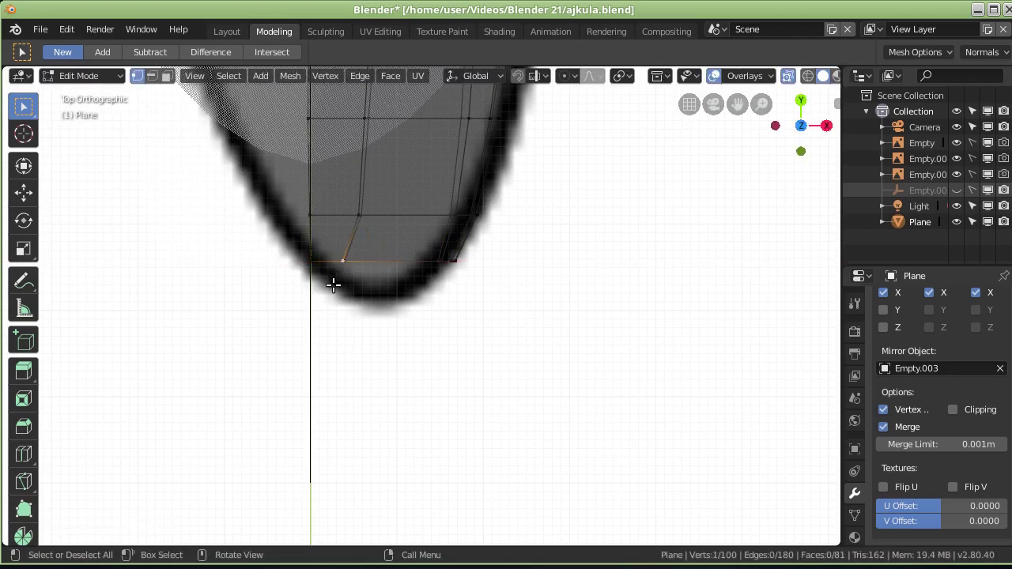
key("g")
key("x")
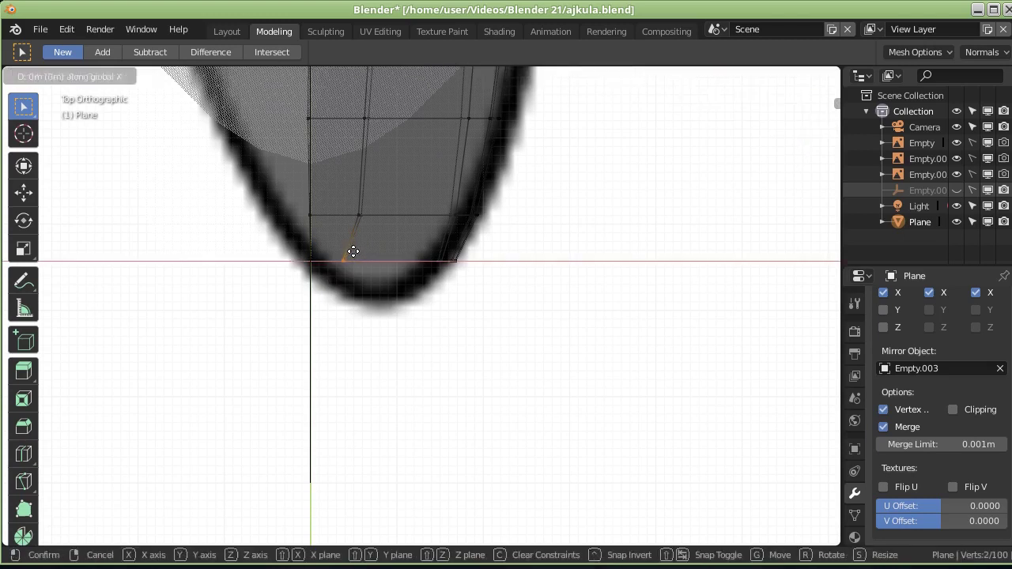
left_click(365, 252)
middle_click_drag(416, 287, 510, 200)
Step: From the Right view, extrude the tip column along Y and scale the new ring to about 0.35
key("KP_3")
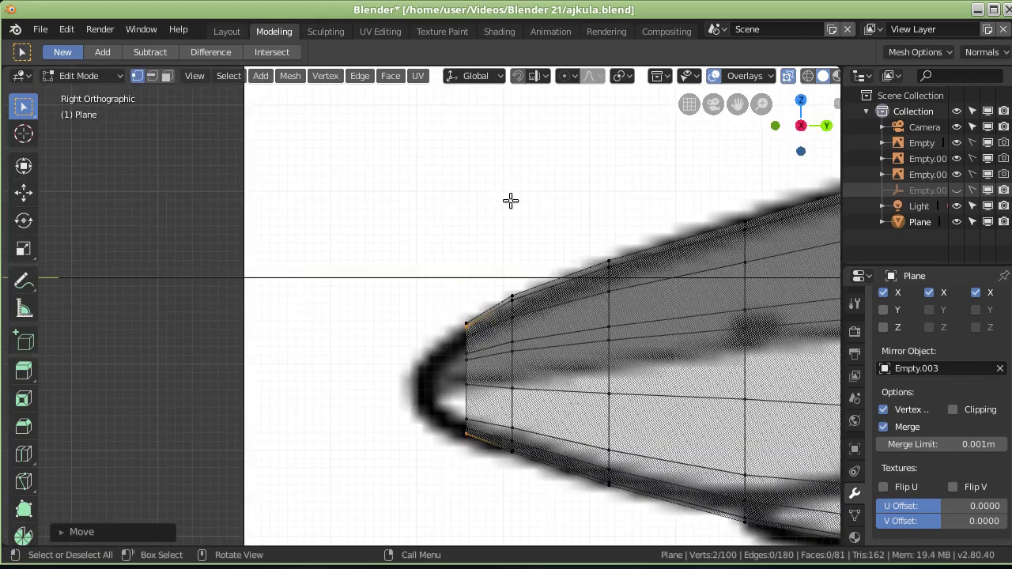
left_click_drag(419, 290, 489, 491)
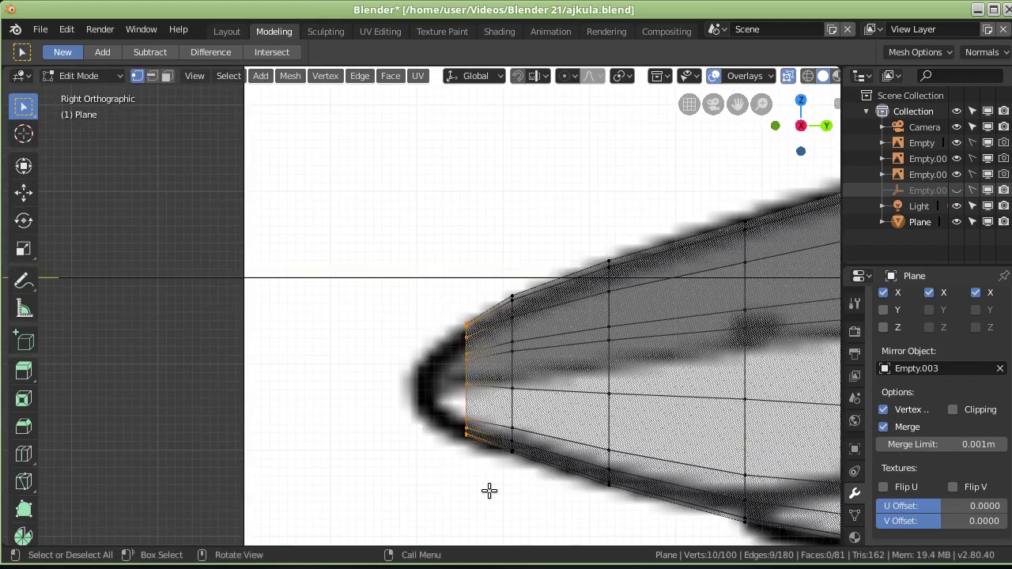
key("e")
key("y")
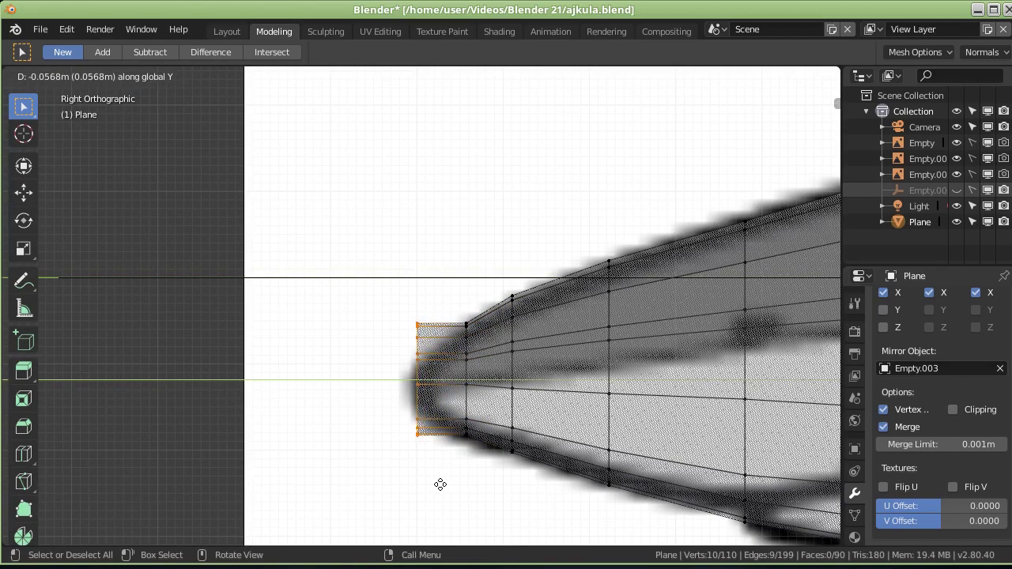
left_click(440, 484)
key("s")
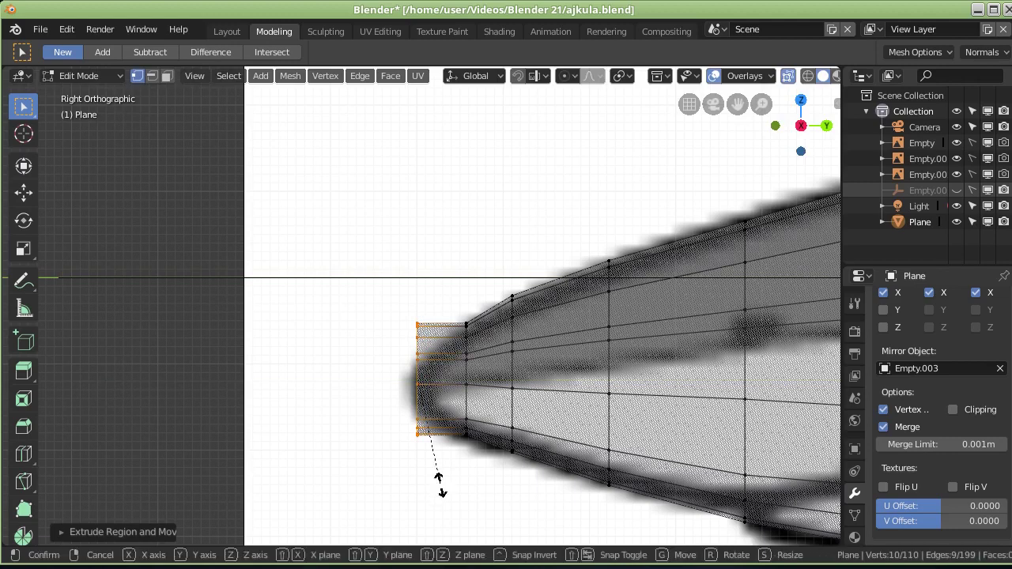
left_click(406, 412)
mouse_move(404, 412)
middle_mouse_down()
mouse_move(535, 422)
mouse_move(598, 491)
mouse_move(486, 472)
middle_mouse_up()
Step: In top ortho view, slide the group of tip vertices along X
left_click(346, 377)
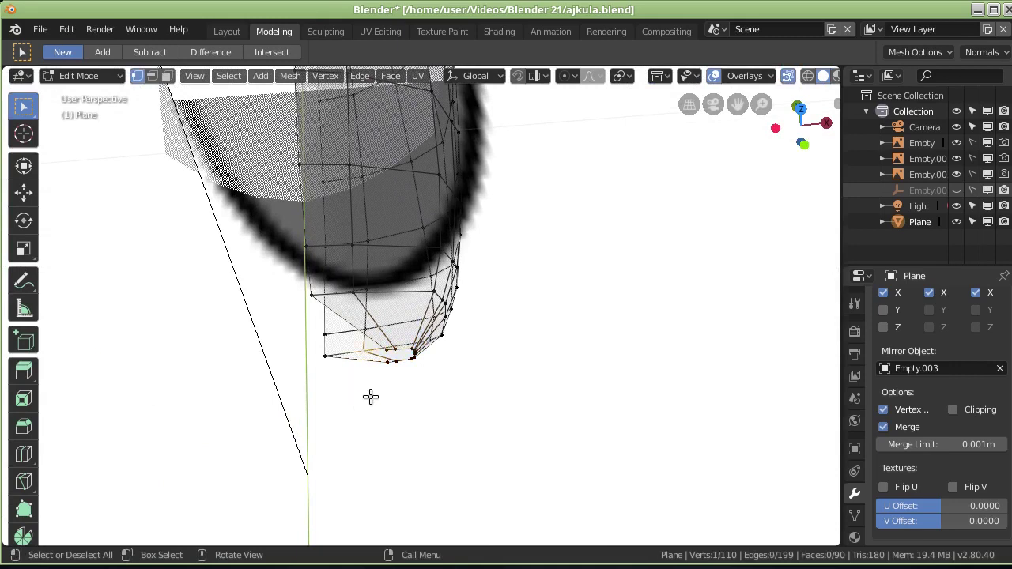
left_click(389, 362, "shift")
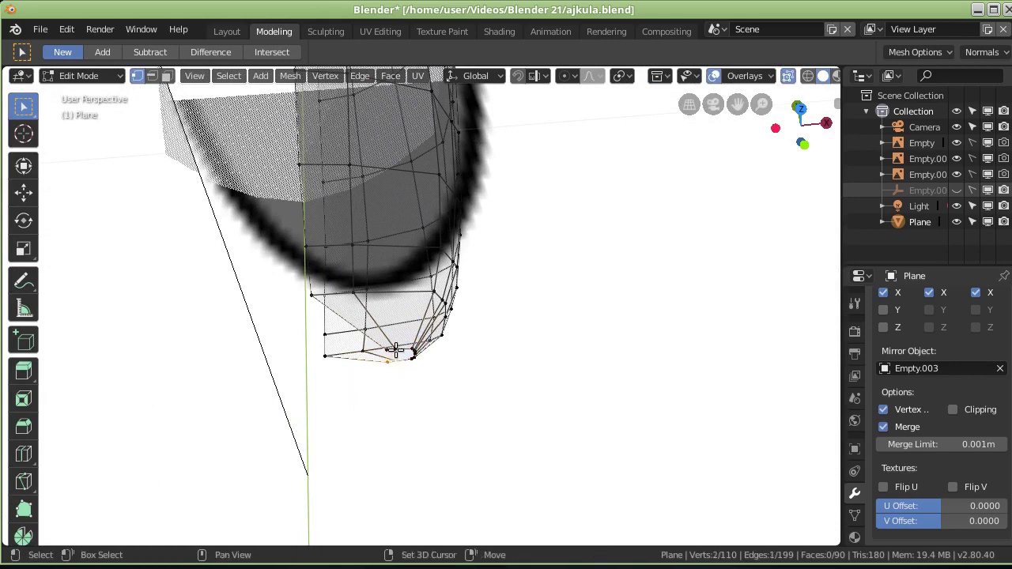
key("KP_7")
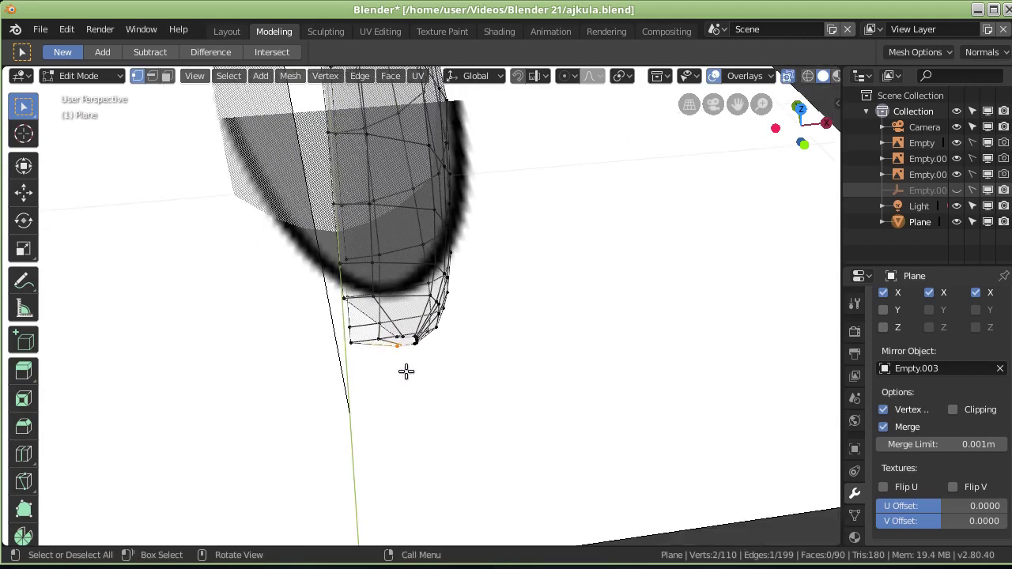
key("KP_5")
left_click(402, 338)
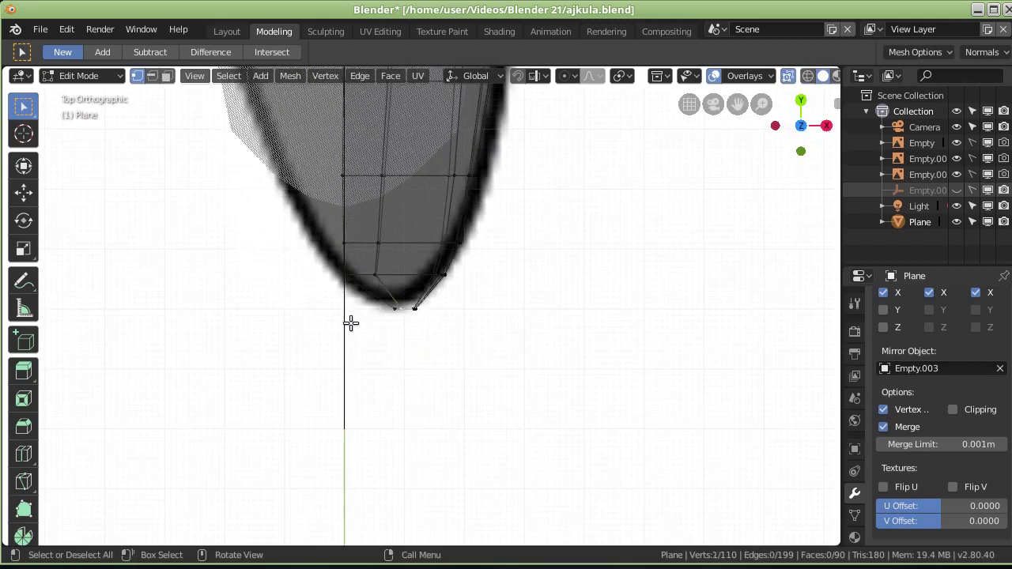
left_click_drag(367, 336, 434, 299)
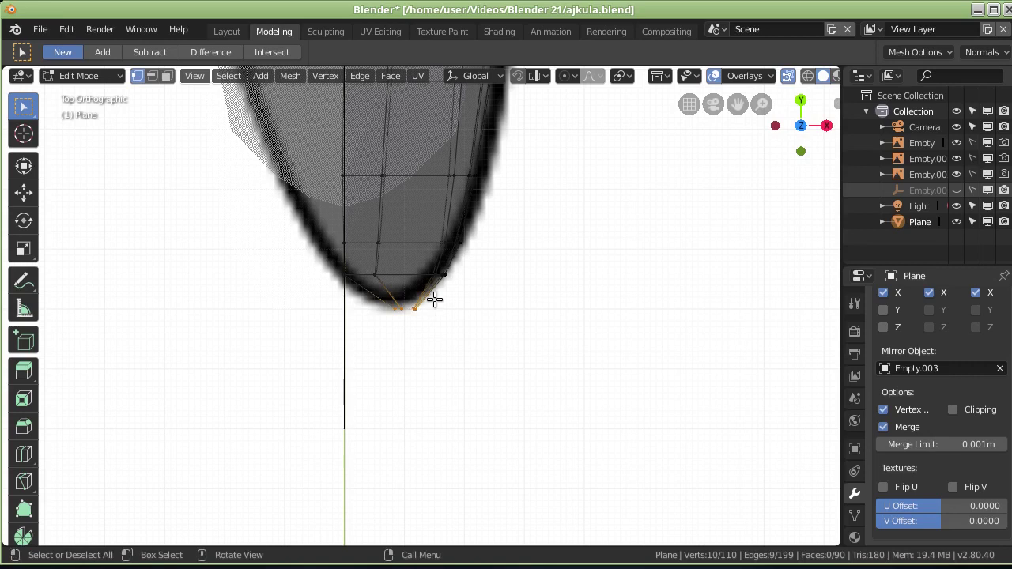
key("g")
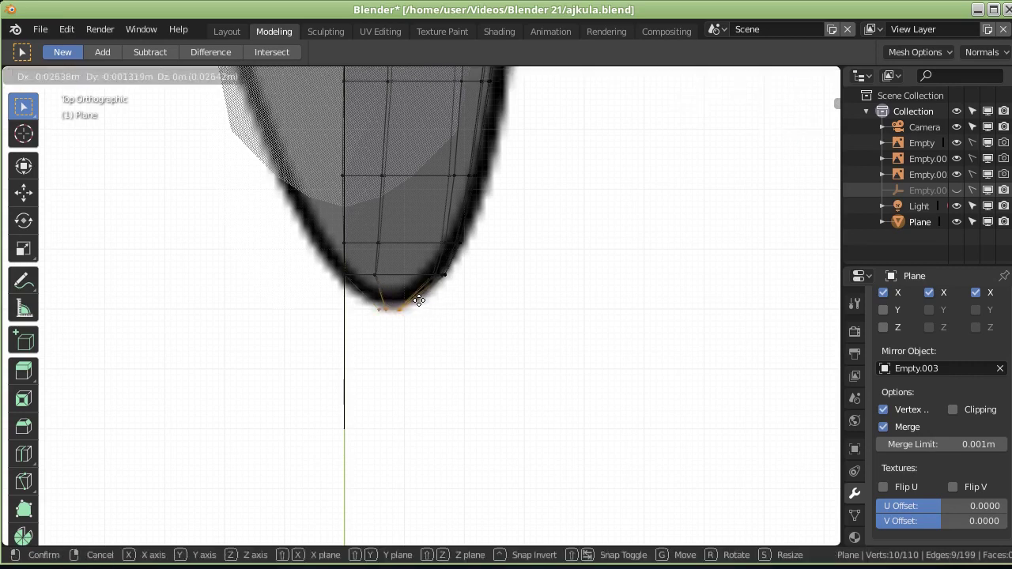
key("x")
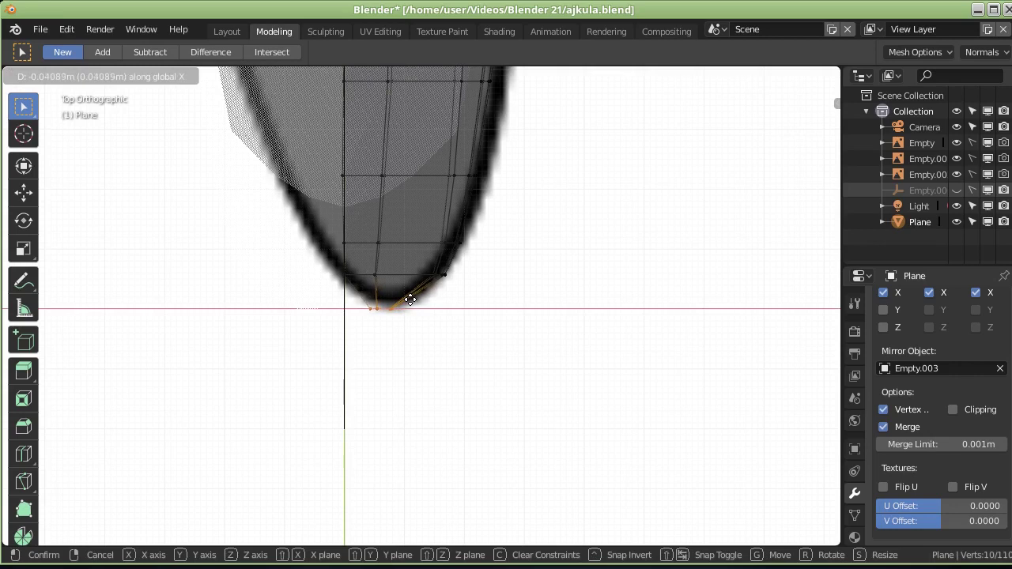
left_click(409, 300)
Step: Shift the four vertices at the very tip slightly inward along X
left_click(358, 326)
left_click_drag(358, 326, 381, 302)
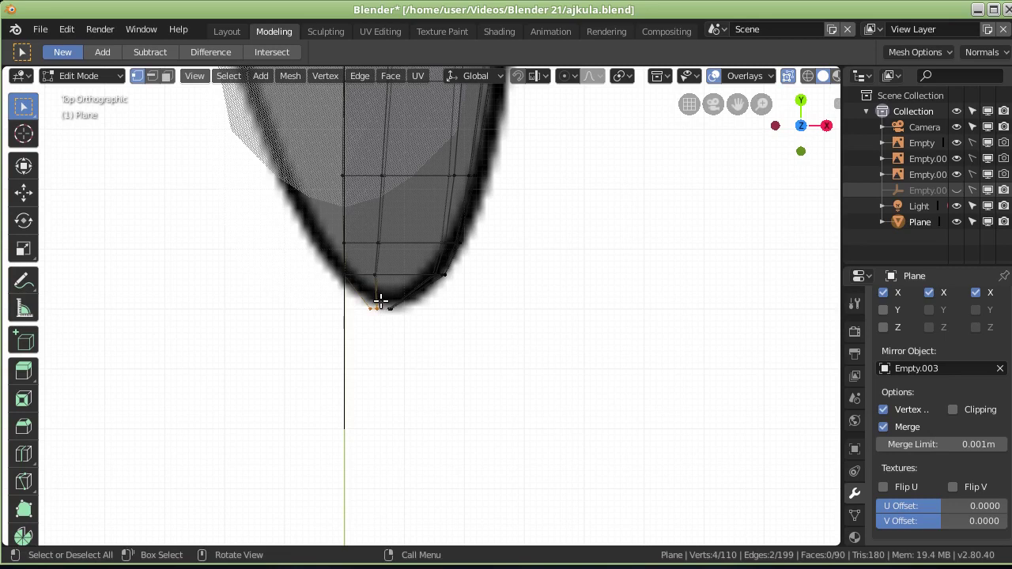
key("g")
key("x")
left_click(378, 302)
left_click(352, 333)
Step: Move two more tip vertices along X toward the centre line
scroll(357, 305, "up", 2)
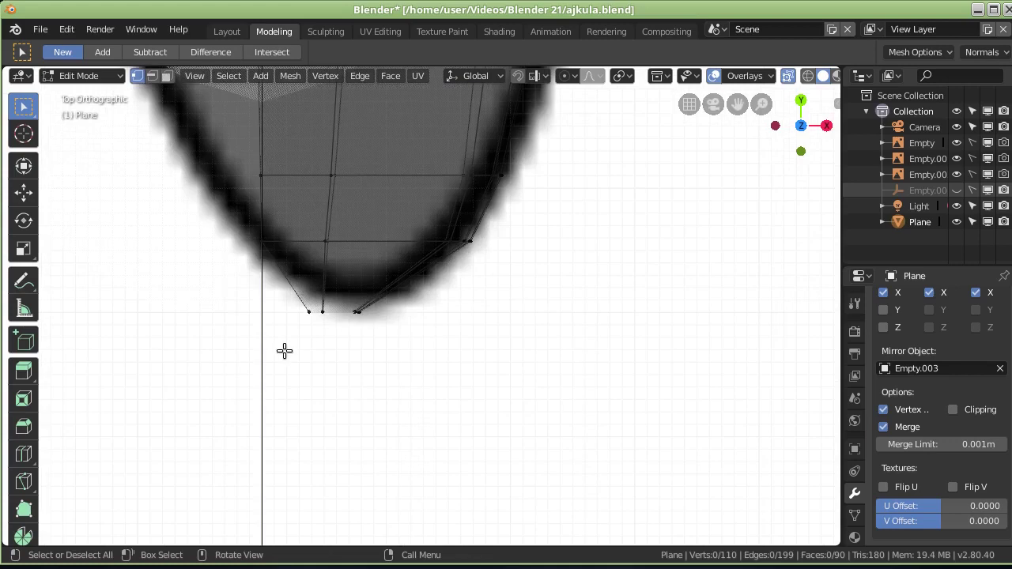
left_click_drag(274, 344, 316, 294)
mouse_move(324, 381)
middle_mouse_down()
mouse_move(325, 334)
mouse_move(324, 351)
middle_mouse_up()
key("KP_7")
key("g")
key("x")
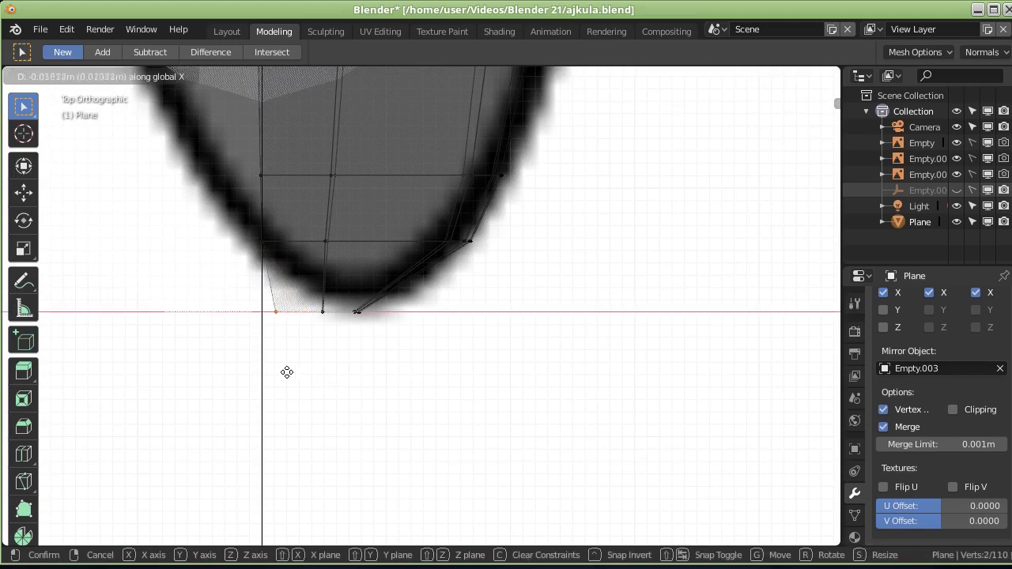
left_click(276, 369)
Step: Reposition the next tip vertex and slide the outer tip vertex toward the centre
left_click(322, 310)
key("g")
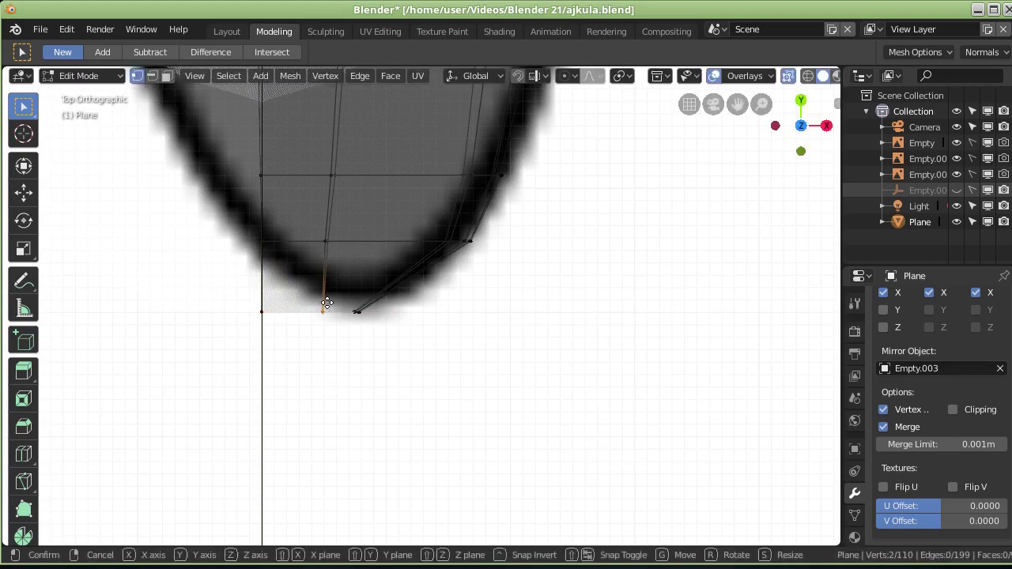
left_click(284, 304)
left_click(379, 346)
key("g")
key("x")
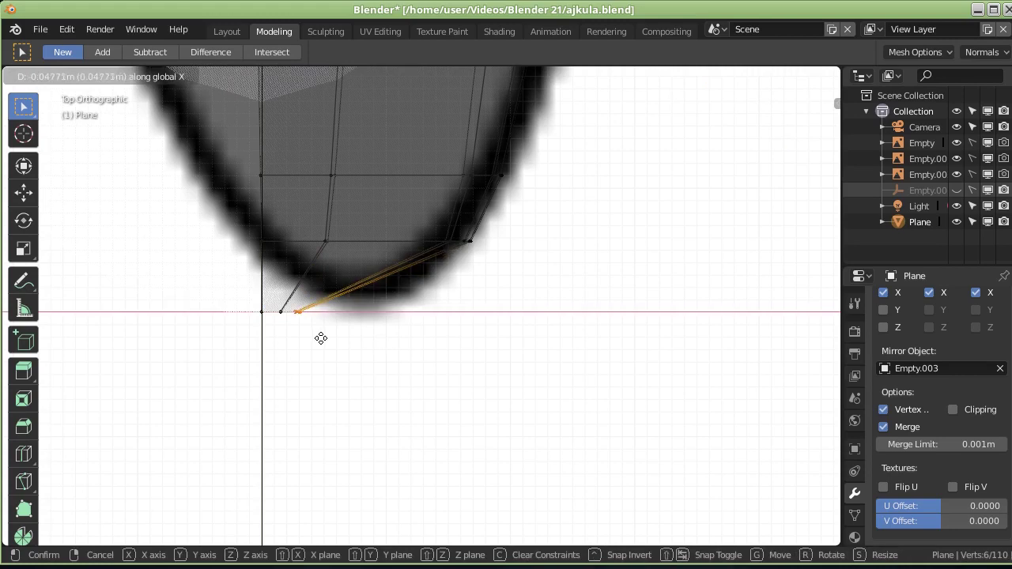
left_click(321, 339)
Step: Inspect the tapered tip from below and select its remaining open vertices
mouse_move(318, 338)
middle_mouse_down()
mouse_move(323, 266)
mouse_move(338, 307)
middle_mouse_up()
middle_click_drag(357, 397, 354, 365)
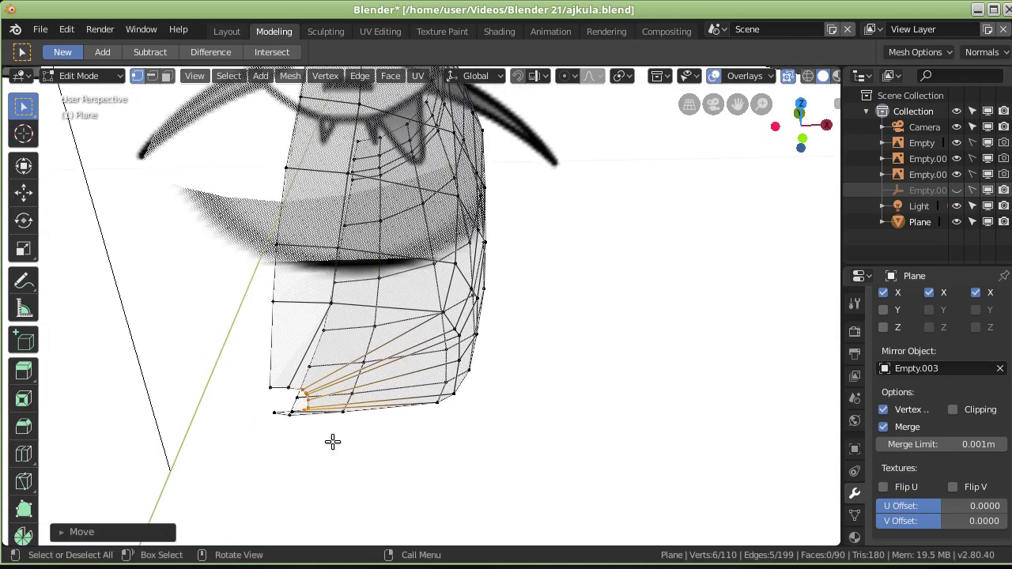
mouse_move(330, 440)
middle_mouse_down()
mouse_move(337, 486)
mouse_move(359, 454)
mouse_move(369, 490)
mouse_move(348, 422)
mouse_move(429, 490)
mouse_move(440, 472)
mouse_move(342, 401)
mouse_move(413, 418)
middle_mouse_up()
mouse_move(285, 440)
middle_mouse_down()
mouse_move(258, 451)
mouse_move(228, 318)
middle_mouse_up()
left_click_drag(239, 317, 329, 380)
mouse_move(330, 380)
middle_mouse_down()
mouse_move(285, 400)
mouse_move(345, 365)
middle_mouse_up()
Step: Fill the open tip with a face and view the closed body in Object Mode
key("f")
mouse_move(293, 417)
middle_mouse_down()
mouse_move(312, 419)
mouse_move(323, 381)
mouse_move(289, 412)
mouse_move(552, 425)
middle_mouse_up()
key("Tab")
mouse_move(654, 345)
middle_mouse_down()
mouse_move(603, 341)
mouse_move(640, 344)
mouse_move(685, 322)
middle_mouse_up()
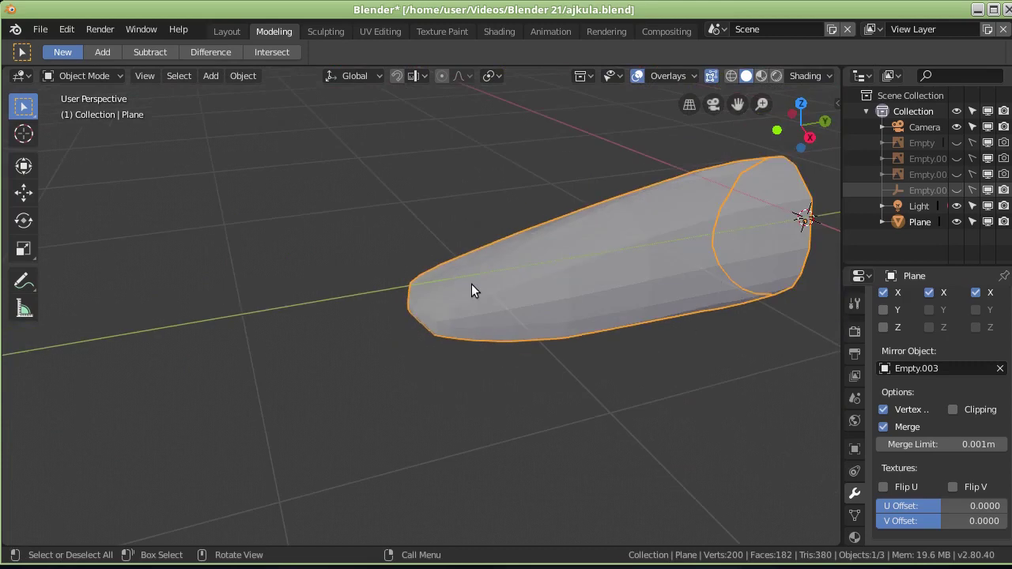
scroll(407, 346, "up", 1)
scroll(406, 346, "up", 1)
scroll(407, 346, "up", 1)
middle_click_drag(407, 346, 425, 429)
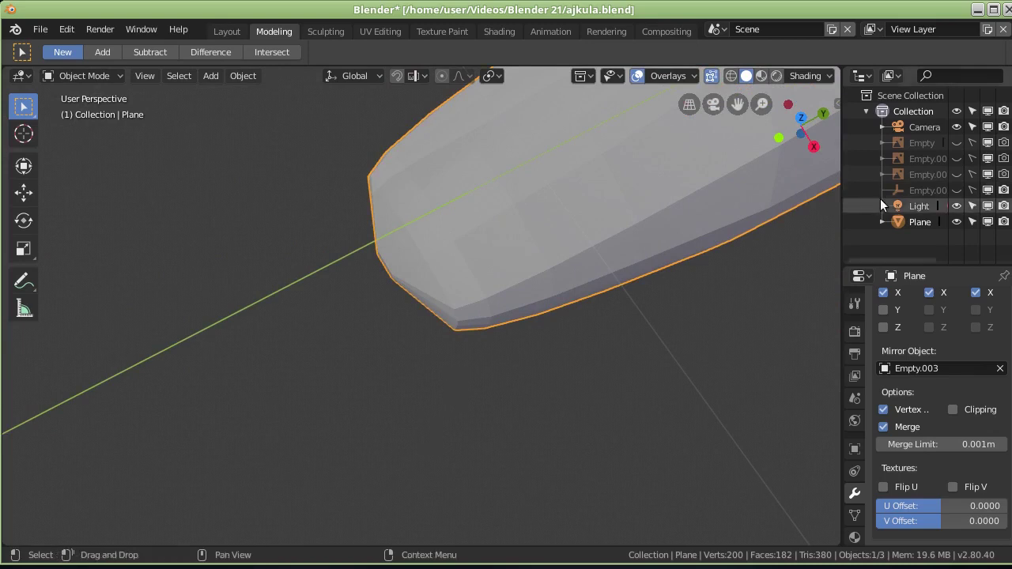
Step: Add a Subdivision Surface modifier to the shark body
scroll(924, 316, "up", 2)
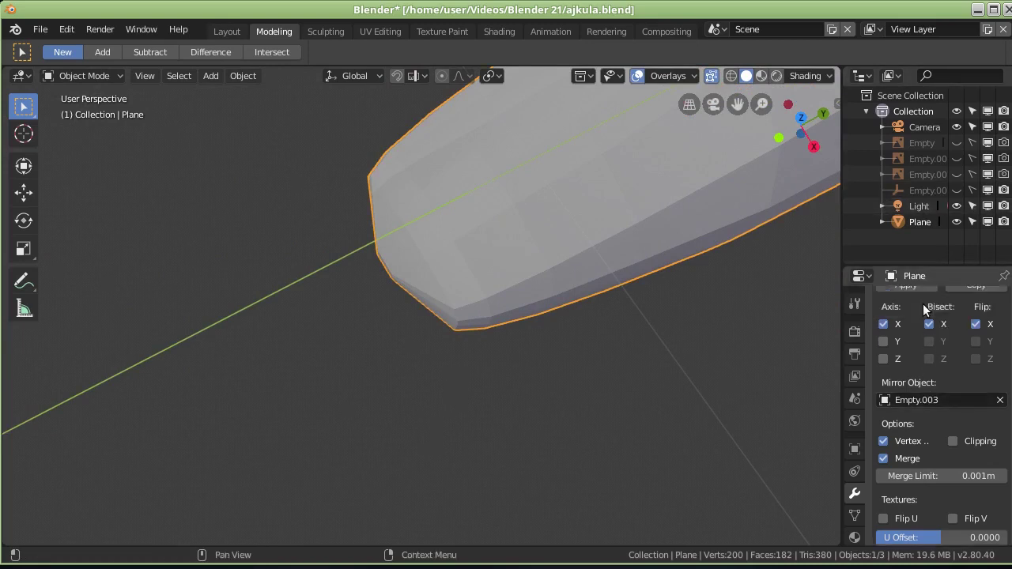
scroll(924, 304, "up", 2)
left_click(925, 303)
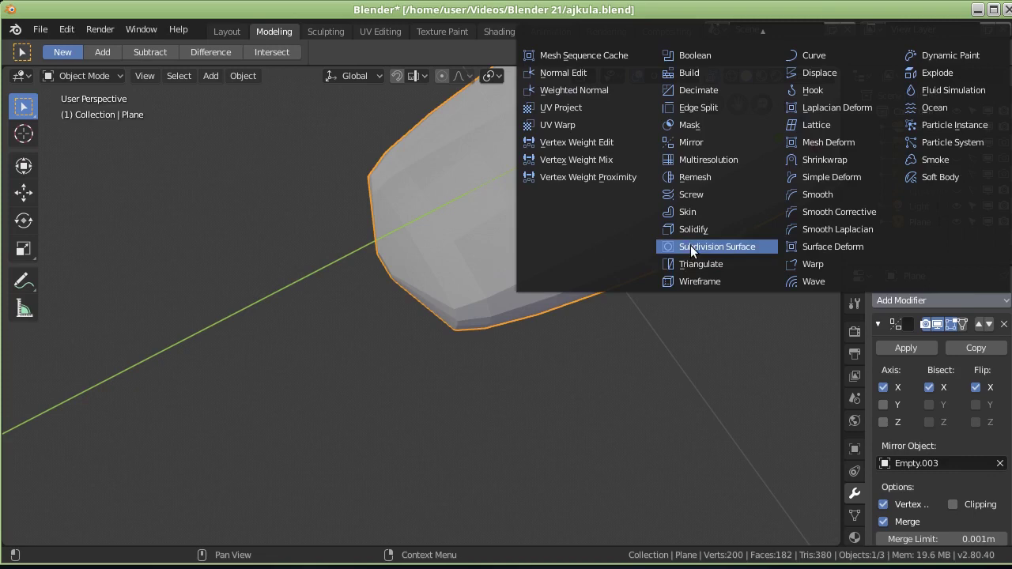
left_click(690, 245)
scroll(917, 408, "down", 5)
scroll(919, 408, "down", 2)
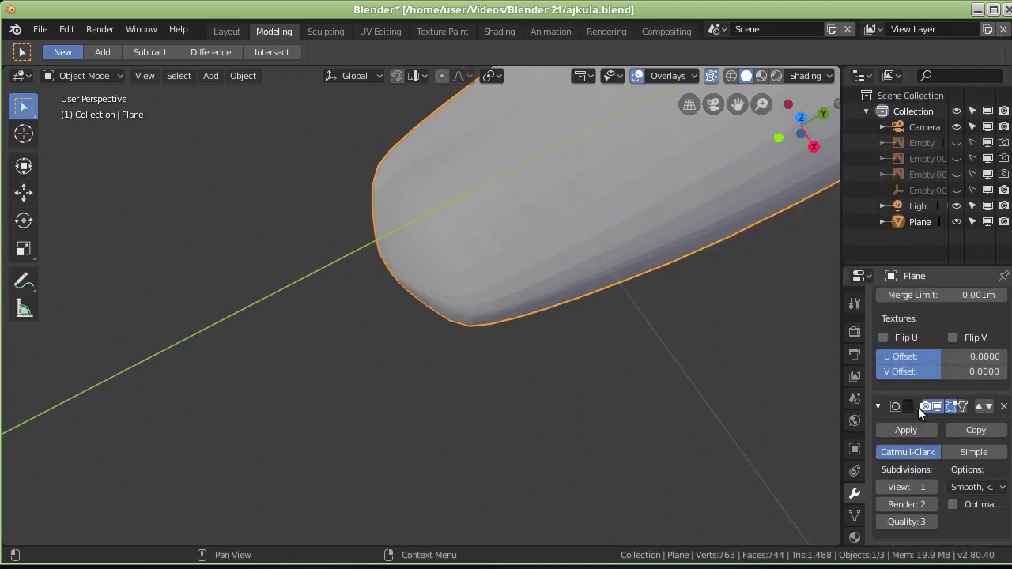
Step: Set the subdivision Levels Viewport to 4, Render to 4 and Quality to 4
left_click(931, 488)
left_click(931, 488)
left_click(931, 488)
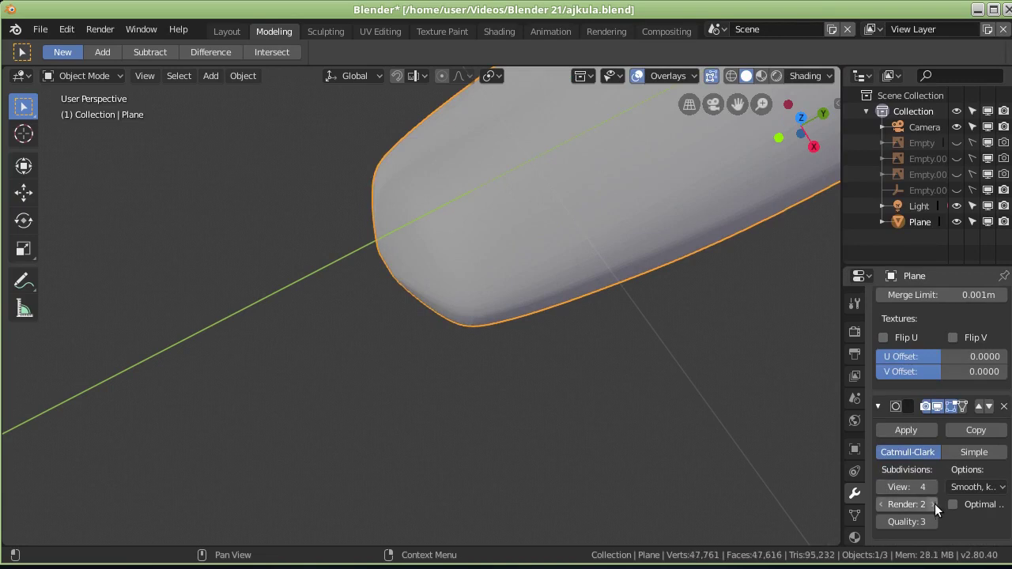
left_click(932, 503)
left_click(933, 524)
left_click(934, 523)
left_click(881, 522)
mouse_move(477, 360)
middle_mouse_down()
mouse_move(517, 375)
mouse_move(546, 325)
mouse_move(556, 268)
mouse_move(582, 406)
mouse_move(453, 303)
mouse_move(494, 307)
mouse_move(539, 366)
mouse_move(532, 333)
mouse_move(561, 310)
mouse_move(576, 387)
mouse_move(636, 386)
middle_mouse_up()
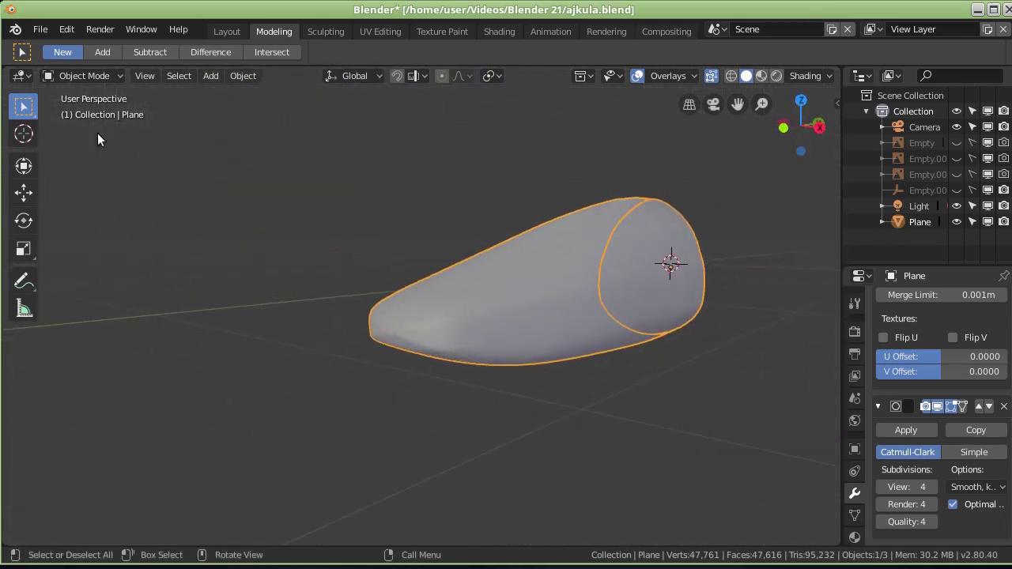
Step: Save ajkula.blend, try applying the Subdivision modifier, and inspect the mesh in Edit Mode
left_click(39, 28)
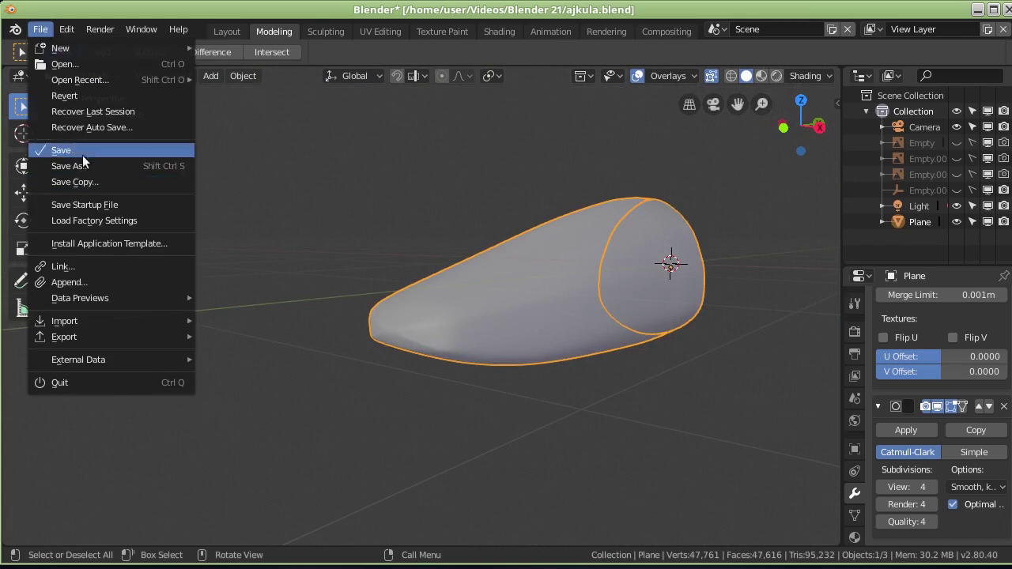
left_click(82, 150)
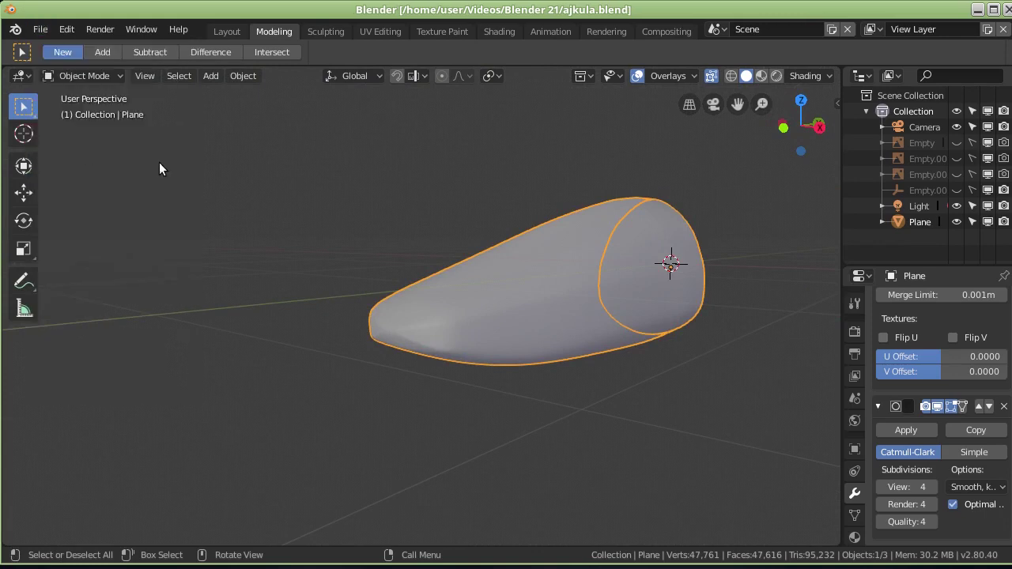
left_click(921, 429)
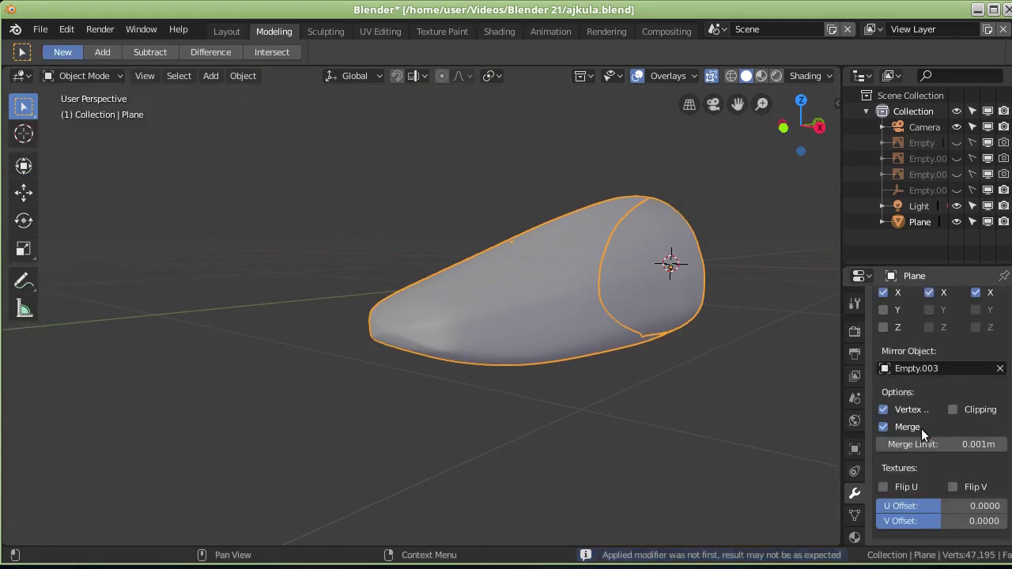
key("Tab")
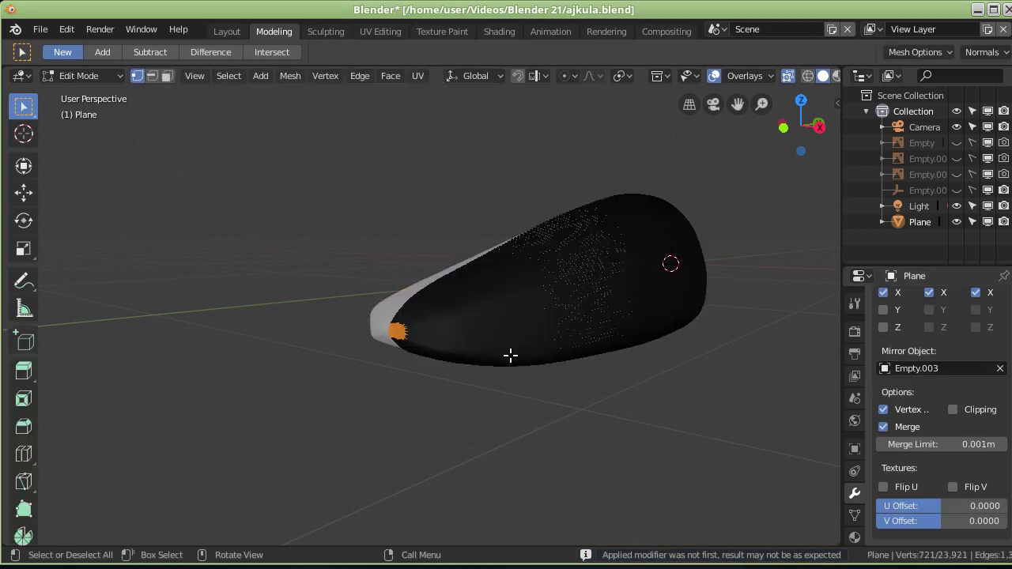
scroll(511, 355, "up", 4)
scroll(510, 355, "up", 2)
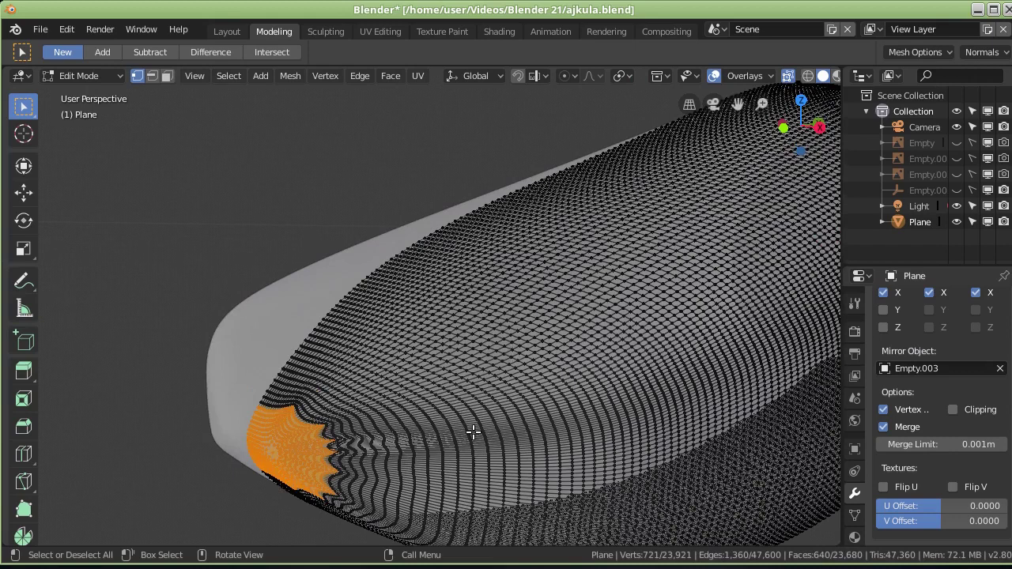
key("Tab")
scroll(880, 491, "down", 4)
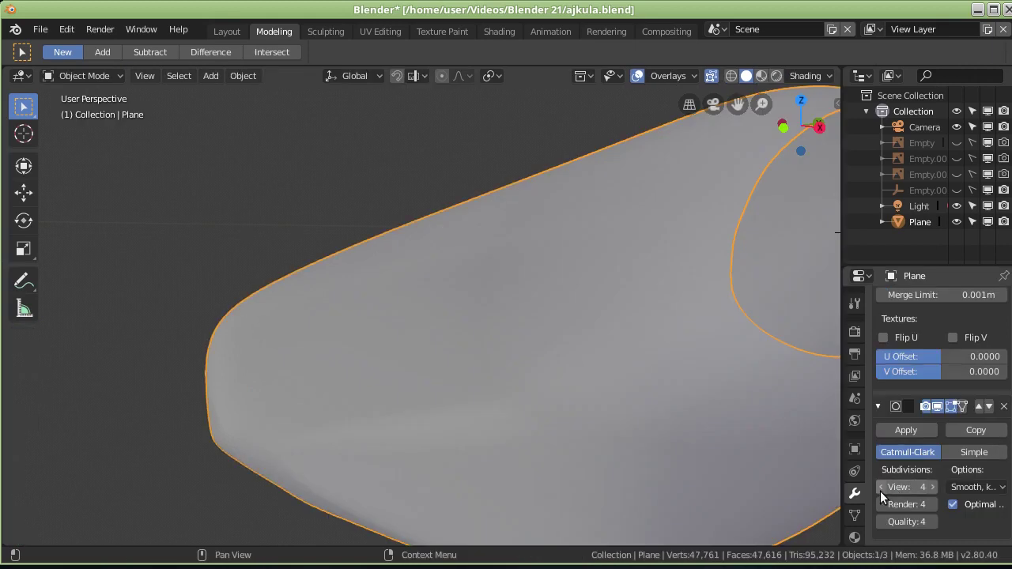
Step: Lower the subdivision viewport and render levels to 2
left_click(881, 487)
left_click(880, 488)
left_click(878, 504)
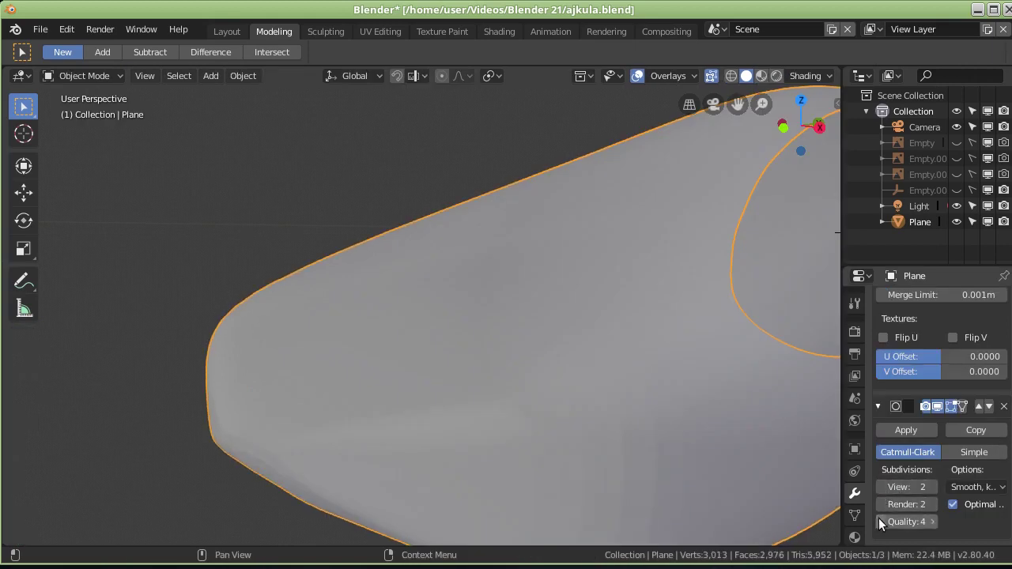
mouse_move(570, 382)
middle_mouse_down()
mouse_move(557, 422)
mouse_move(560, 407)
middle_mouse_up()
scroll(559, 409, "down", 2)
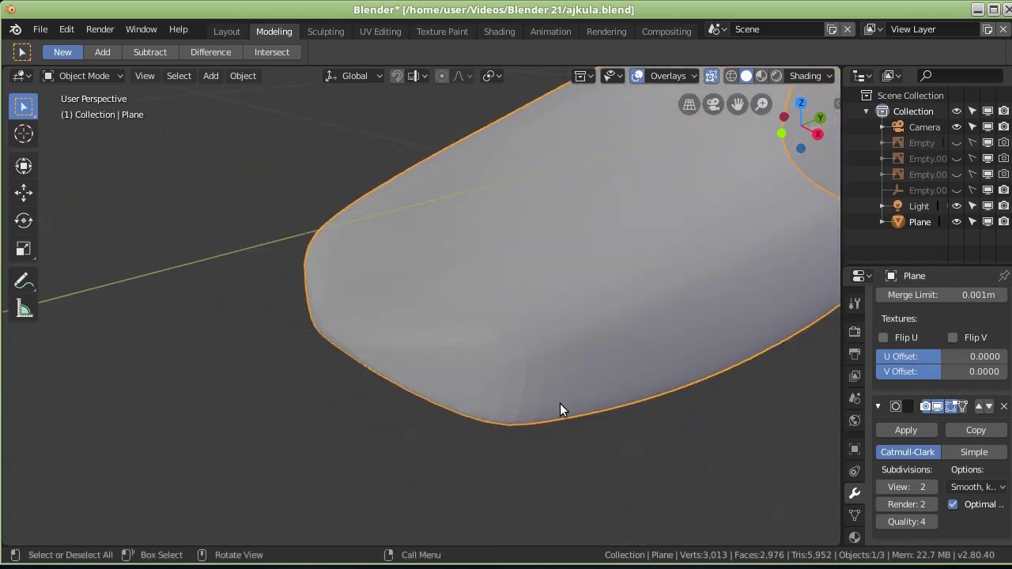
Step: Apply the Subdivision modifier and inspect the resulting mesh in Edit Mode
left_click(897, 431)
key("Tab")
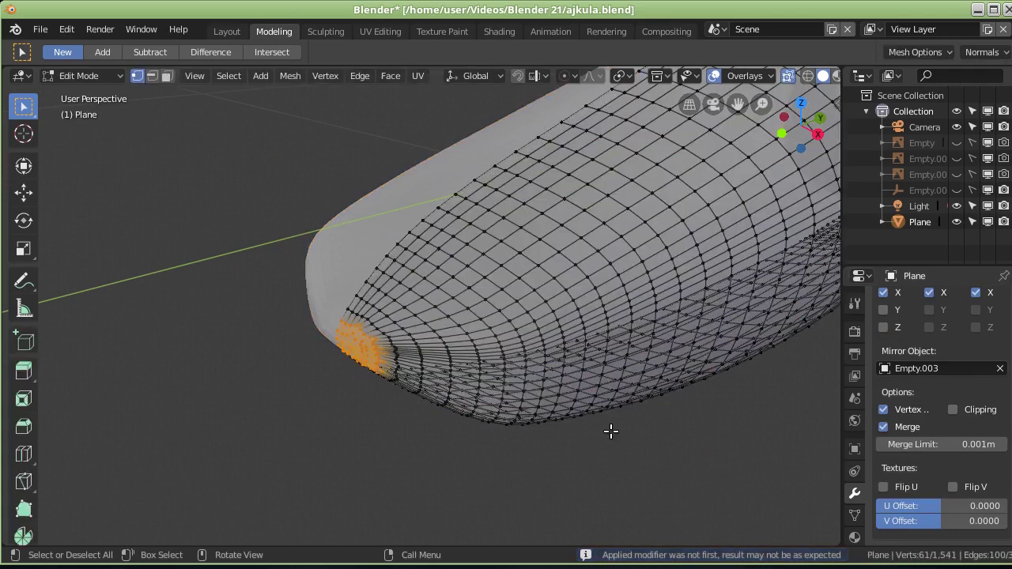
scroll(615, 411, "down", 2)
scroll(630, 402, "down", 1)
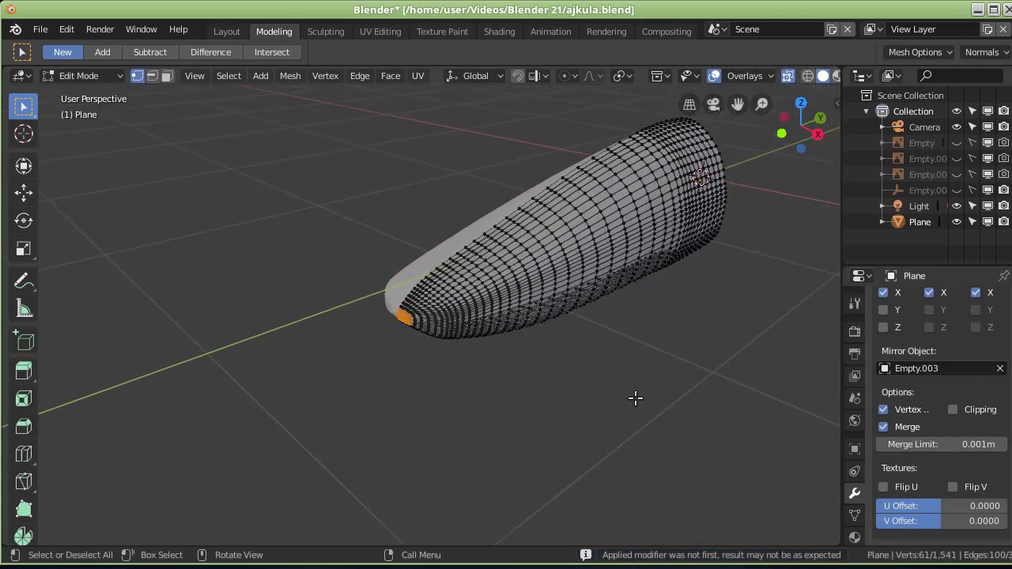
scroll(374, 396, "up", 5)
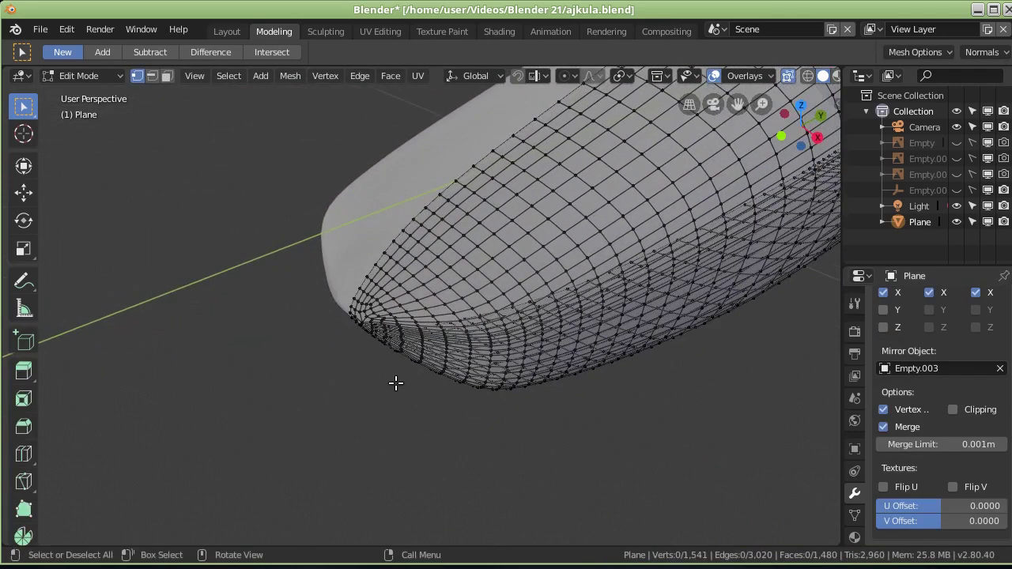
scroll(396, 384, "down", 2)
key("Tab")
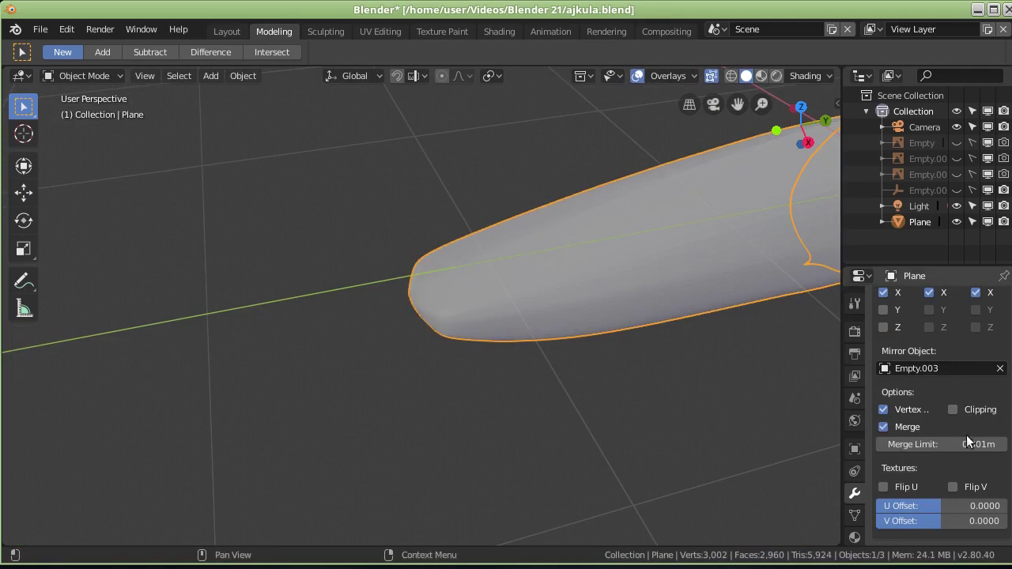
Step: Undo applying the modifier, then delete the Subdivision Surface modifier
key("Tab")
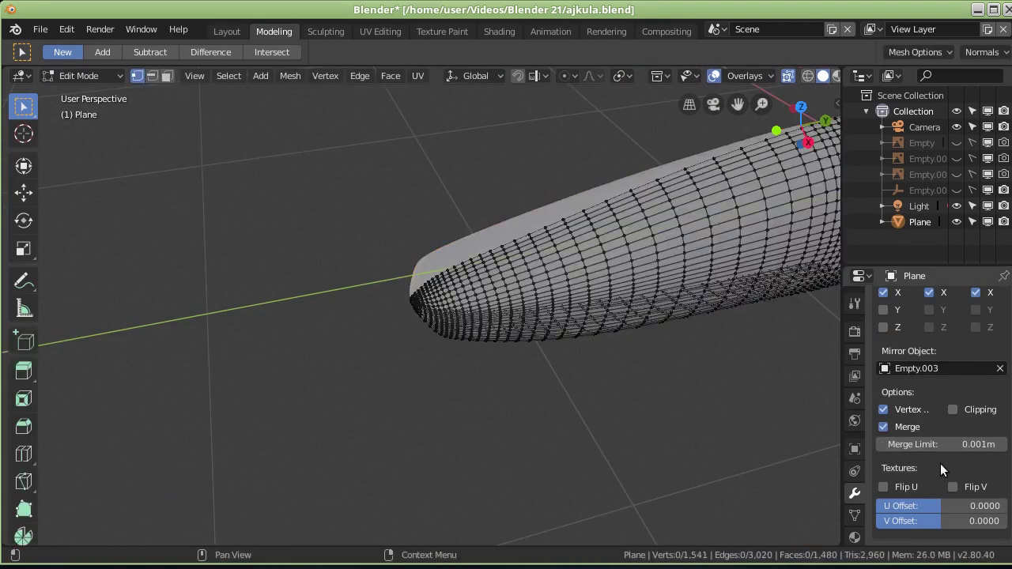
key("a")
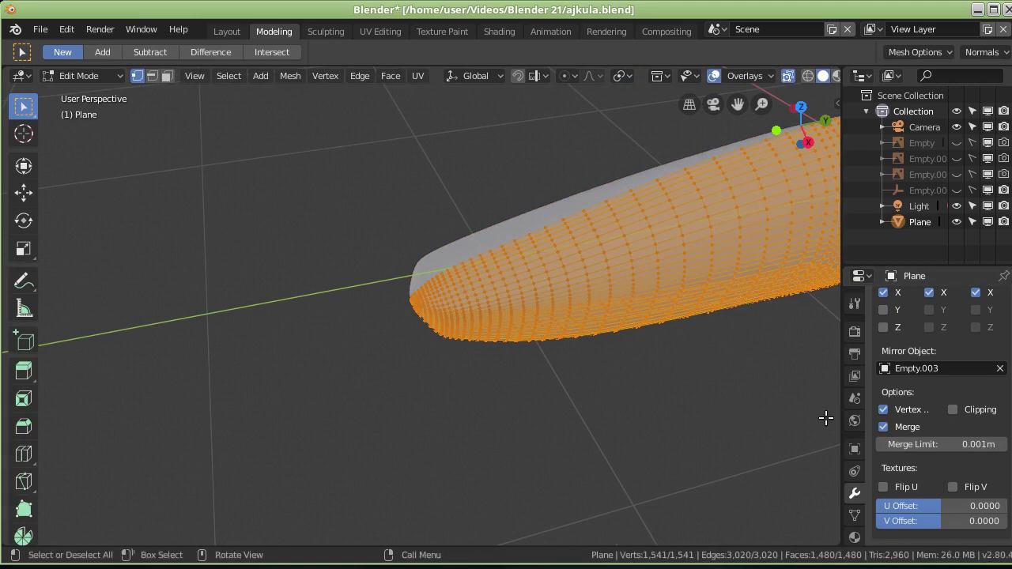
key("ctrl+z")
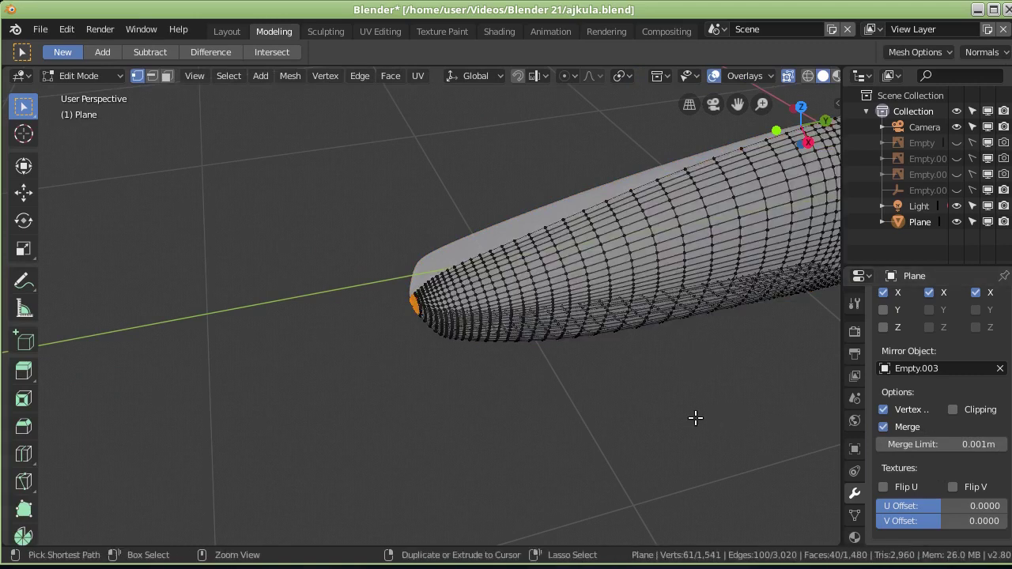
key("ctrl+z")
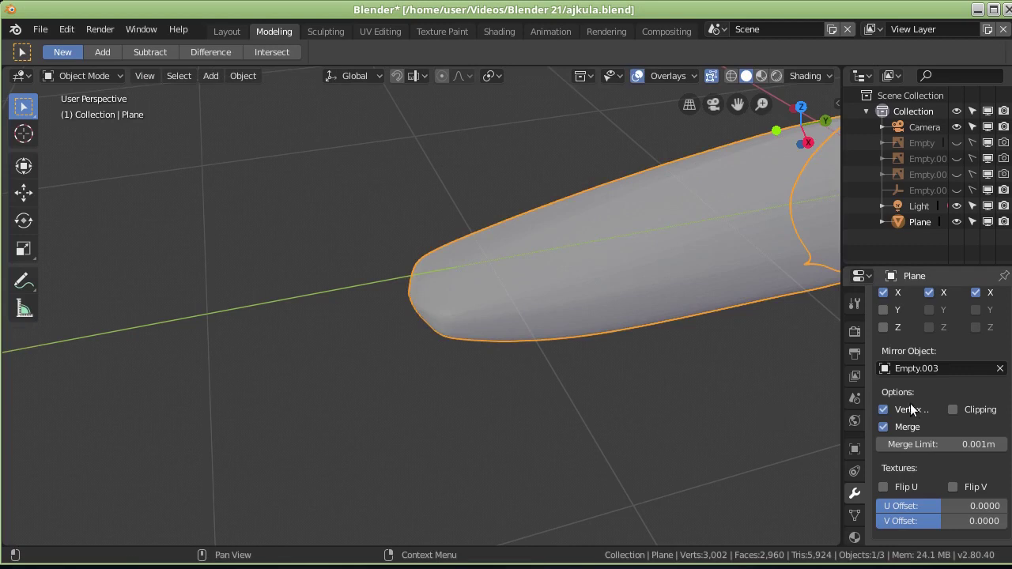
key("ctrl+z")
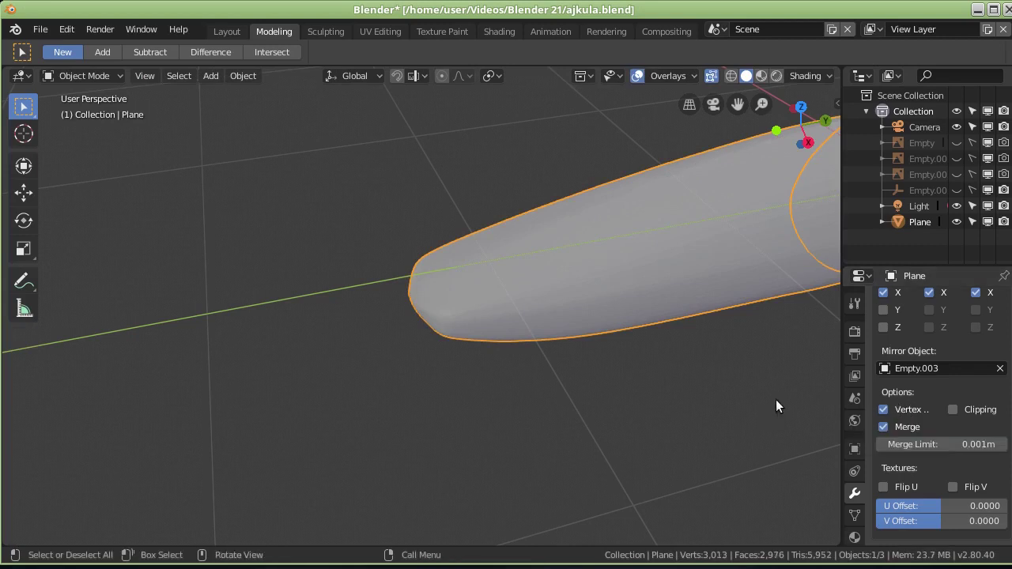
scroll(910, 427, "down", 3)
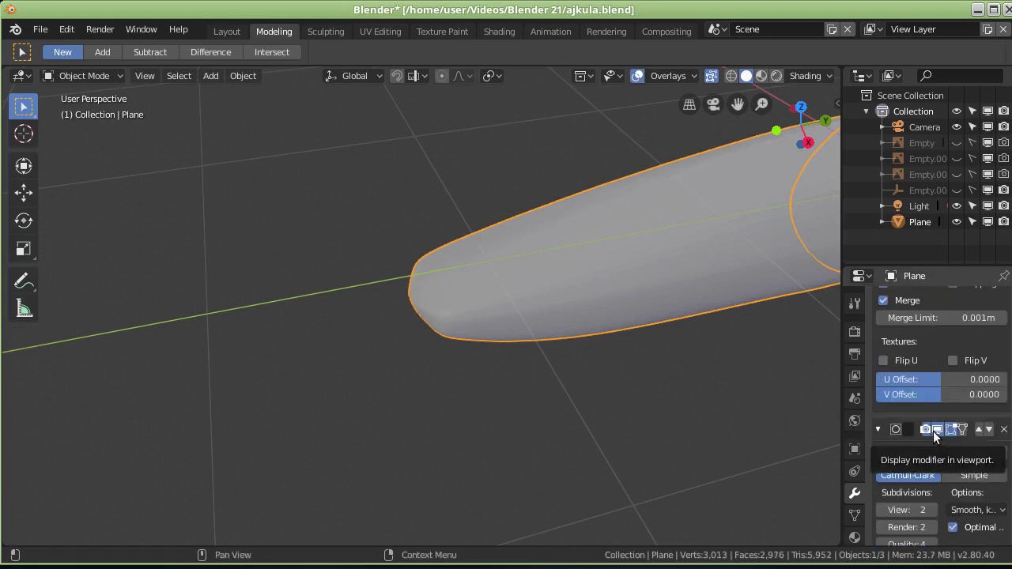
scroll(934, 434, "down", 1)
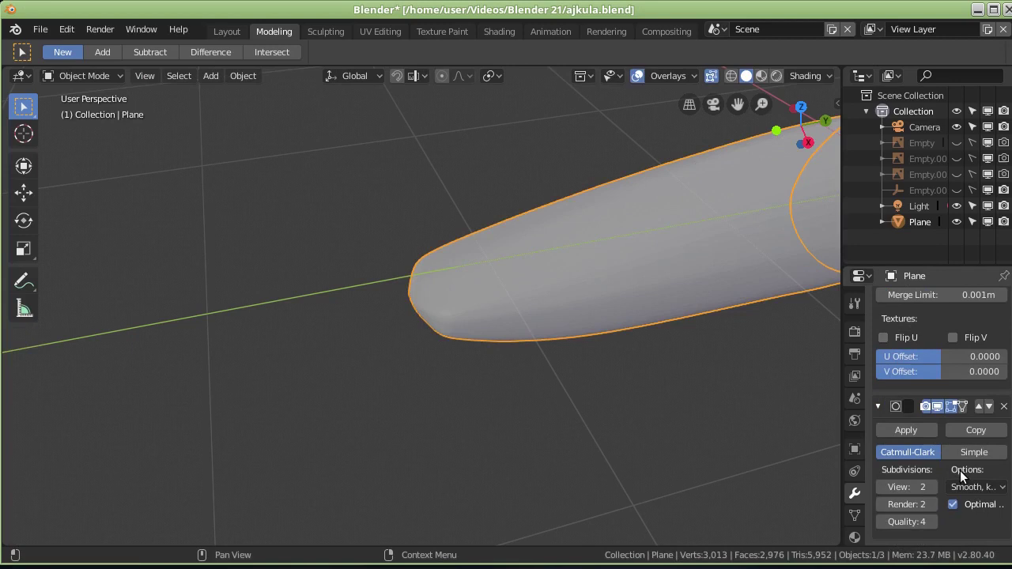
scroll(953, 463, "up", 2)
scroll(927, 388, "up", 2)
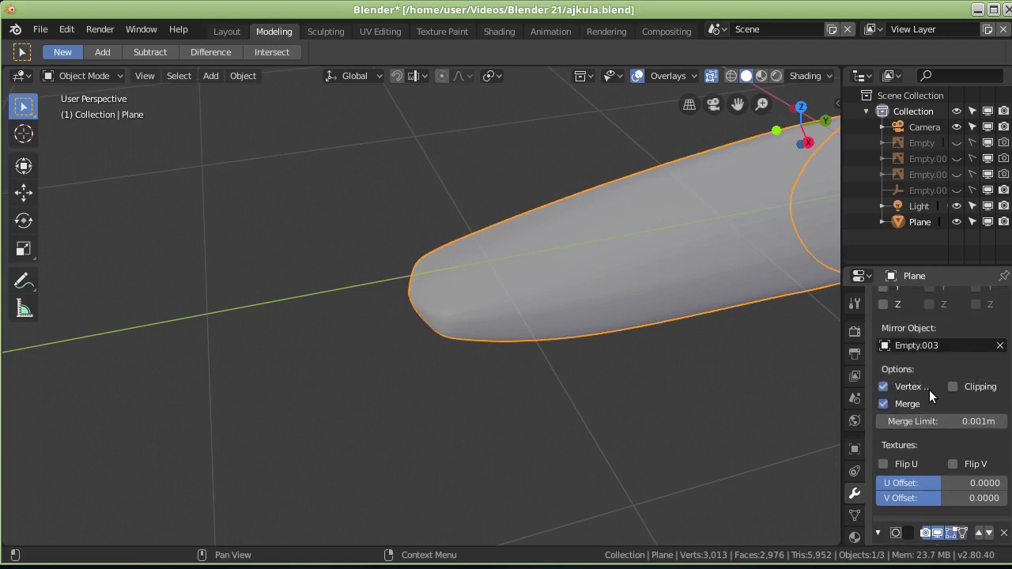
scroll(929, 392, "up", 2)
scroll(929, 396, "down", 4)
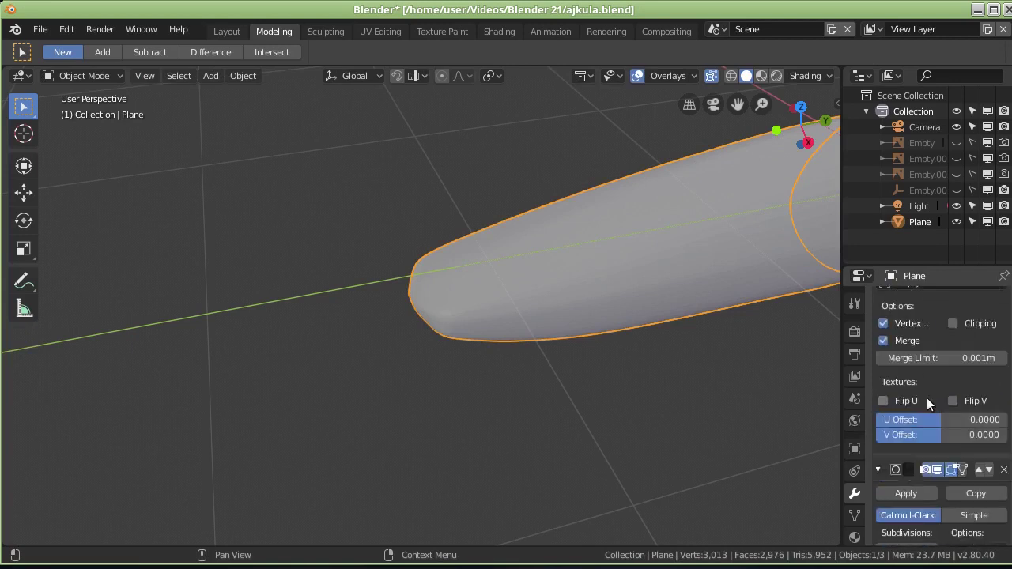
scroll(926, 398, "down", 2)
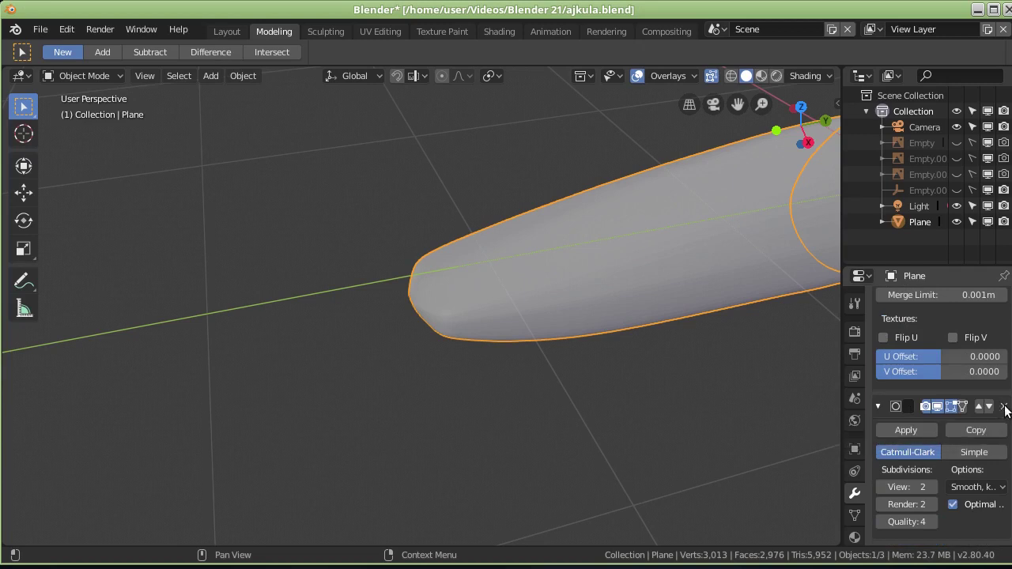
left_click(1004, 407)
Step: Unhide the Empty reference images around the low-poly shark body in the Outliner
mouse_move(419, 348)
middle_mouse_down()
mouse_move(586, 348)
mouse_move(391, 328)
middle_mouse_up()
middle_click_drag(528, 313, 479, 299)
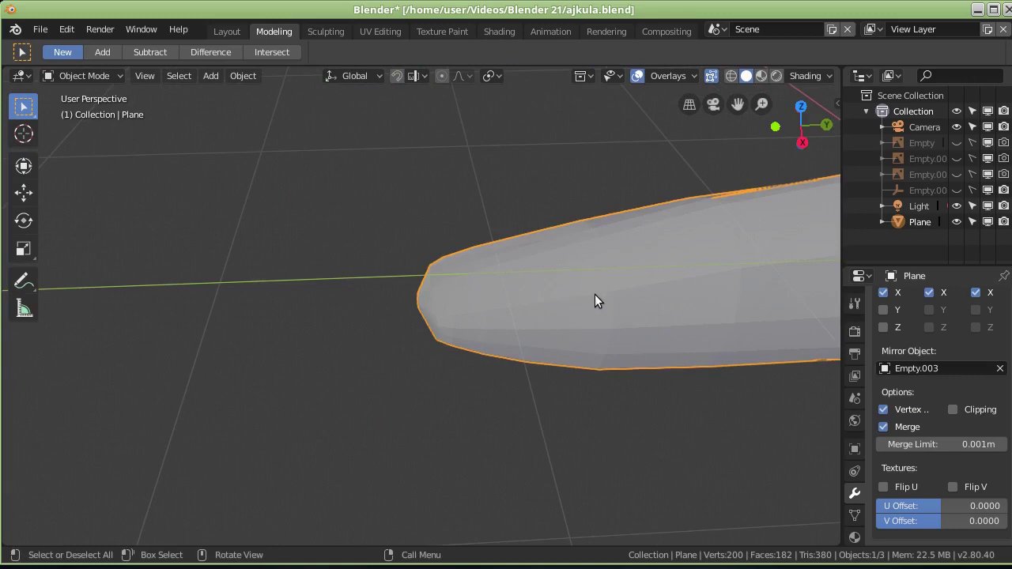
mouse_move(622, 294)
middle_mouse_down()
mouse_move(429, 298)
mouse_move(343, 266)
mouse_move(352, 349)
mouse_move(341, 411)
mouse_move(344, 190)
middle_mouse_up()
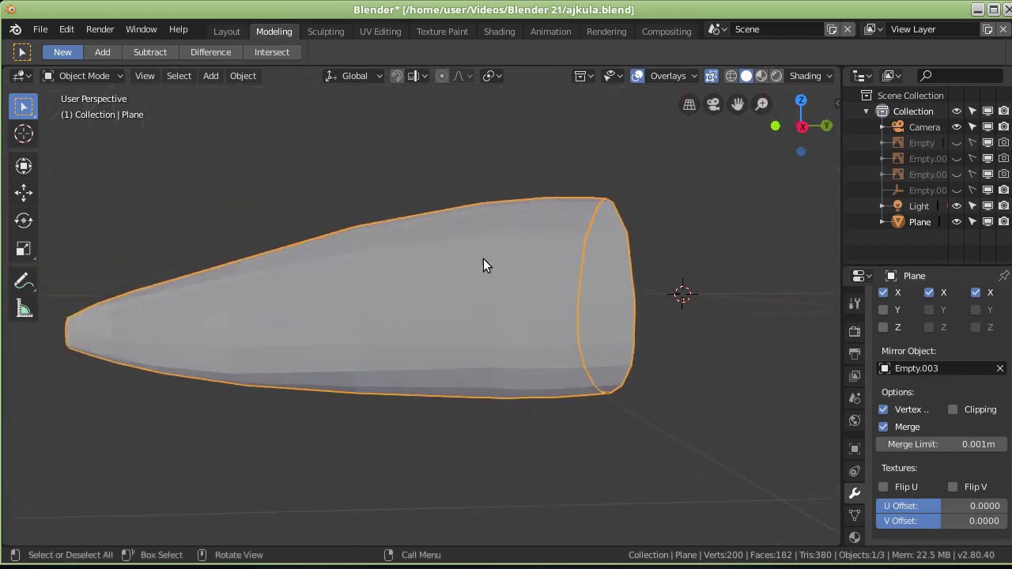
left_click(956, 174)
left_click_drag(957, 160, 956, 144)
middle_click_drag(666, 294, 412, 290)
key("shift")
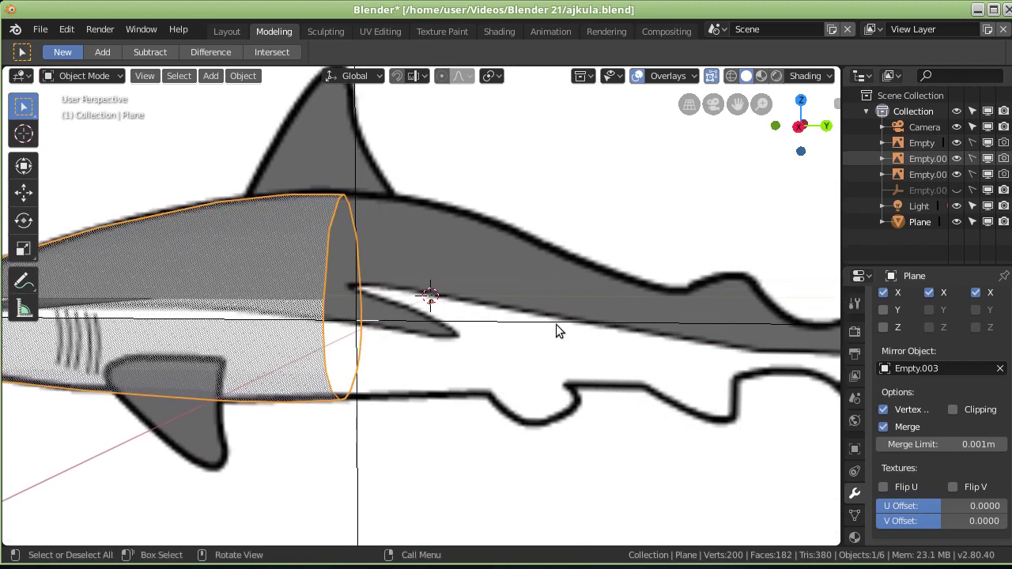
middle_click_drag(556, 331, 552, 332)
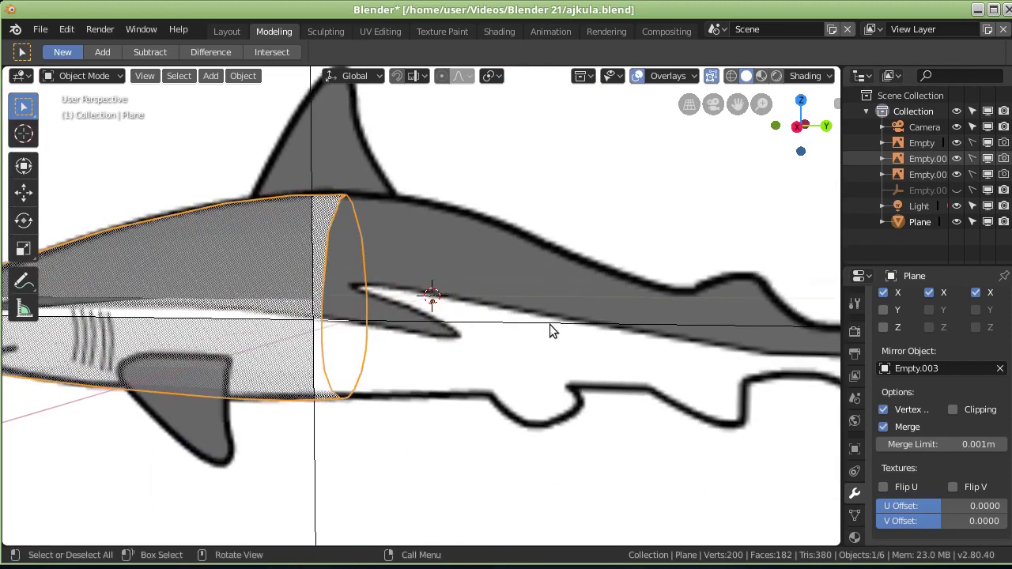
scroll(549, 324, "down", 5)
Step: In Edit Mode from the right view, select a row of four hull vertices near the tail
key("Tab")
key("KP_3")
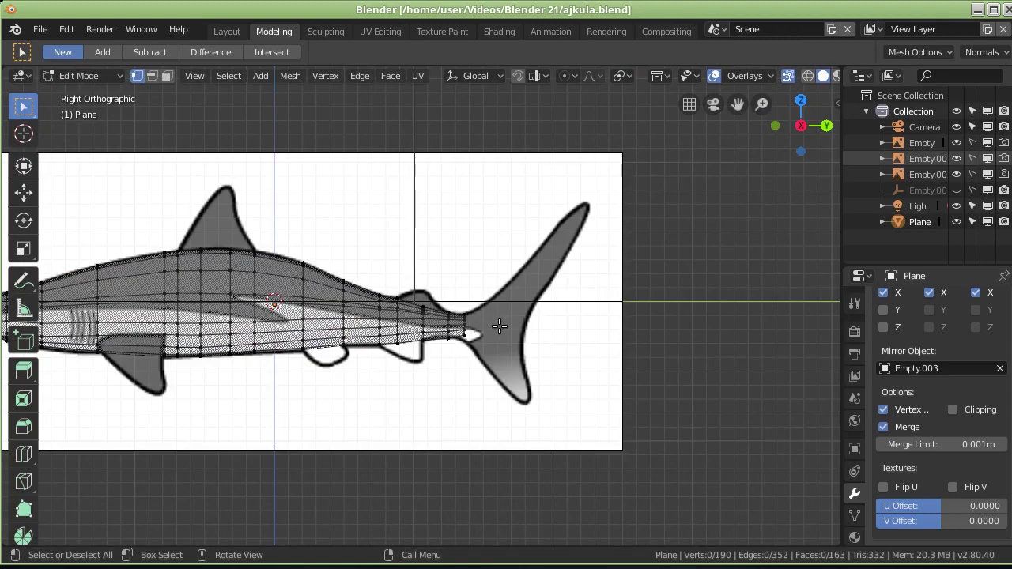
scroll(488, 333, "up", 2)
scroll(484, 312, "up", 1)
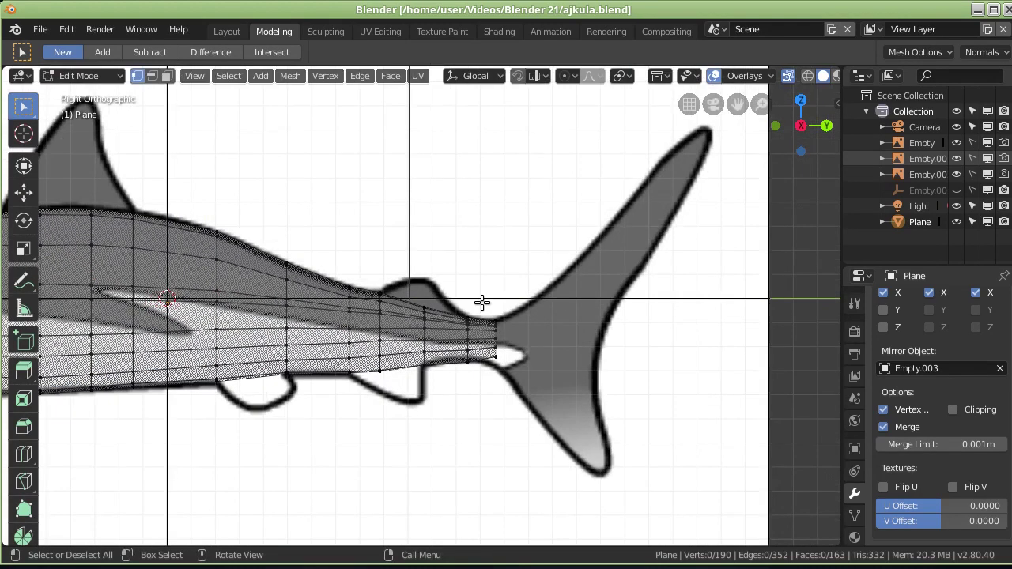
left_click_drag(482, 302, 545, 410)
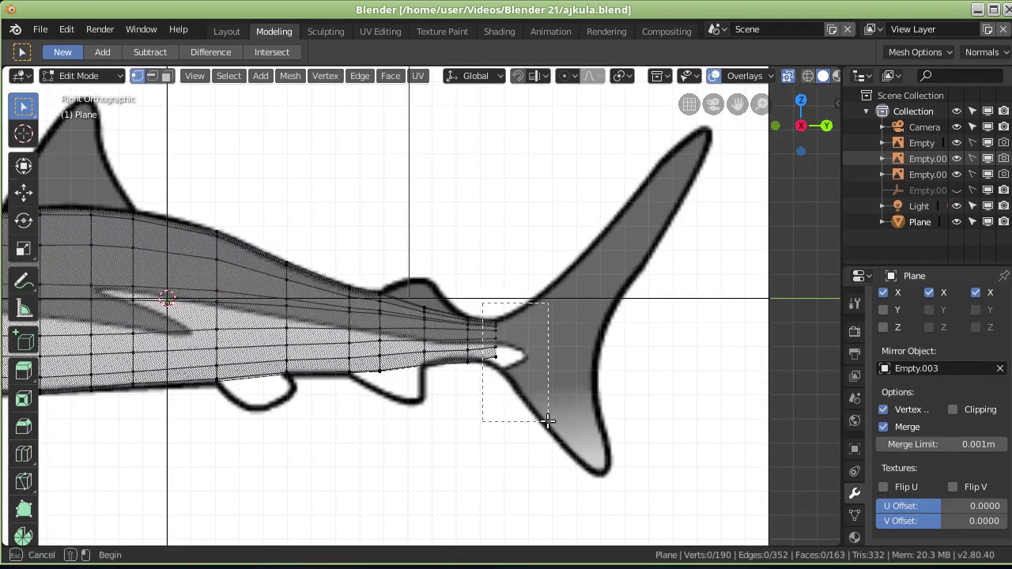
mouse_move(545, 410)
middle_mouse_down()
mouse_move(526, 378)
mouse_move(409, 393)
mouse_move(384, 393)
mouse_move(375, 377)
mouse_move(429, 375)
middle_mouse_up()
scroll(447, 322, "up", 2)
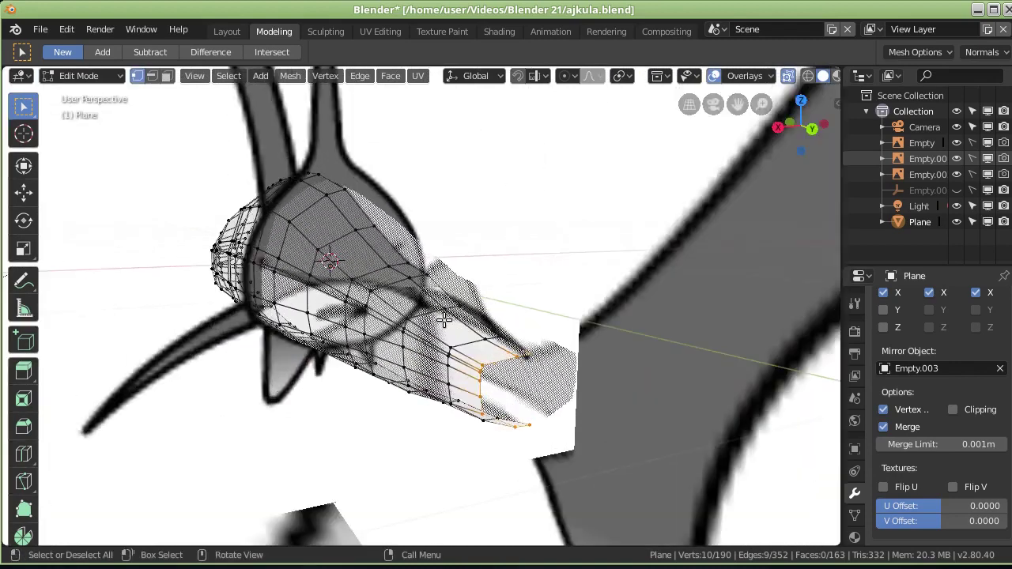
key("Tab")
mouse_move(451, 344)
middle_mouse_down()
mouse_move(438, 327)
mouse_move(419, 332)
mouse_move(492, 348)
middle_mouse_up()
key("Tab")
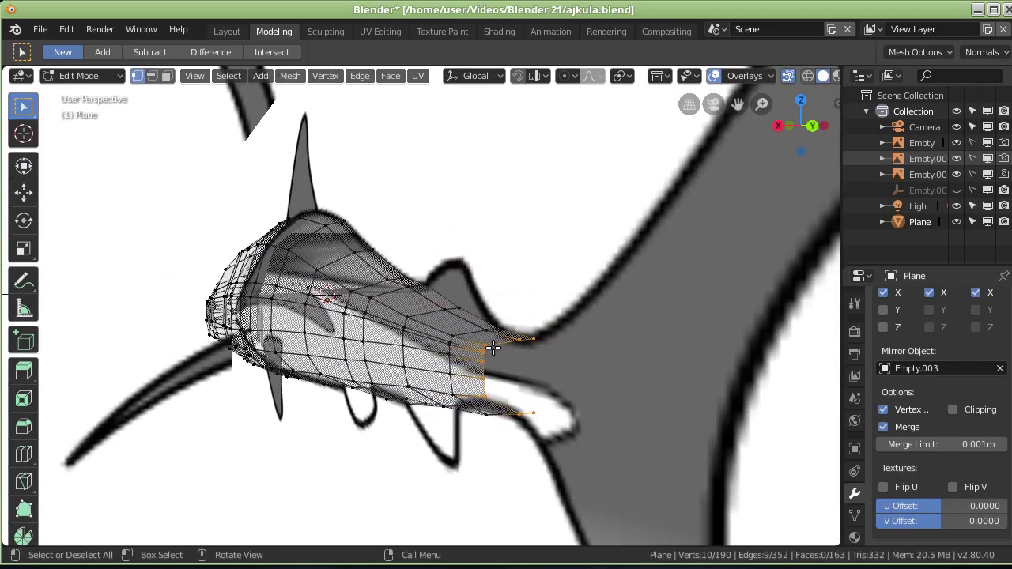
left_click(484, 358)
scroll(496, 359, "up", 2)
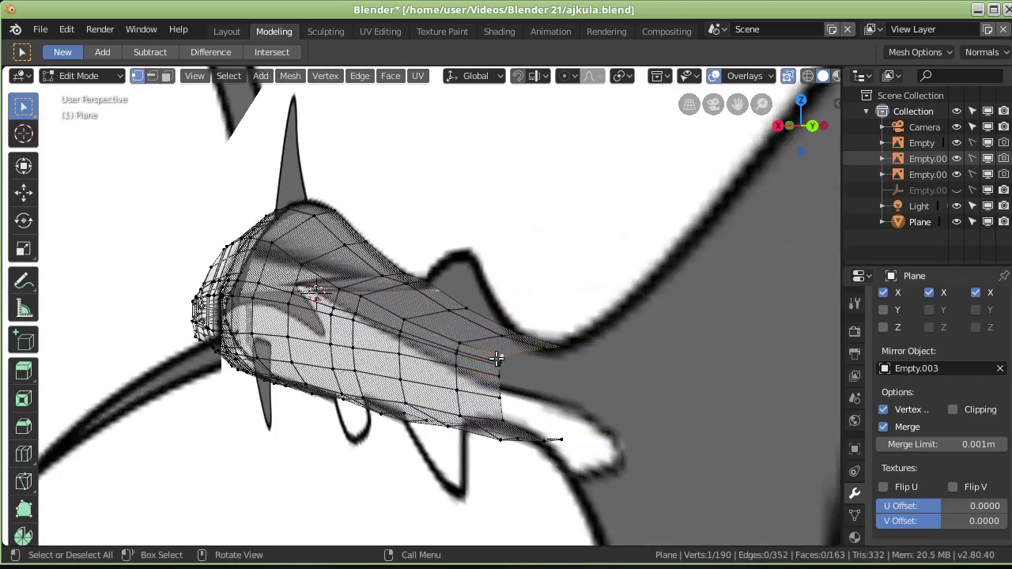
scroll(496, 358, "up", 2)
left_click(421, 297, "ctrl")
middle_click_drag(420, 294, 367, 294)
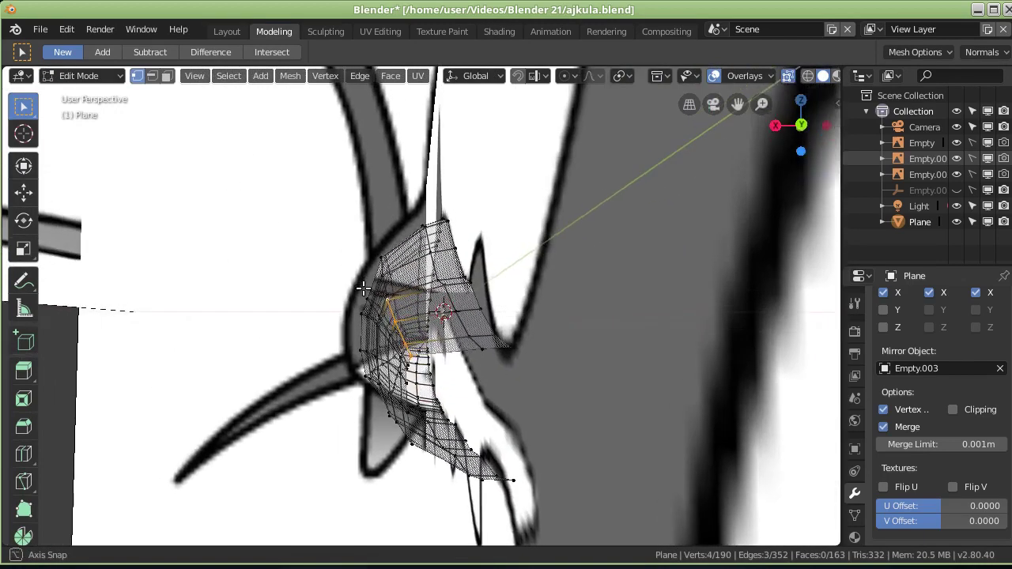
Step: Shift the selected vertex row about -0.031 m along X to follow the reference
key("g")
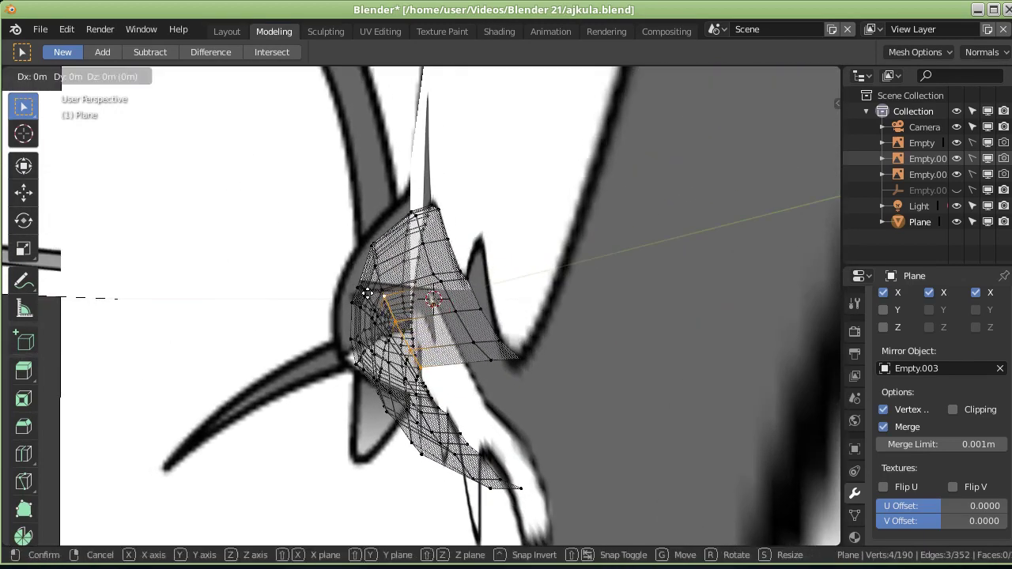
key("x")
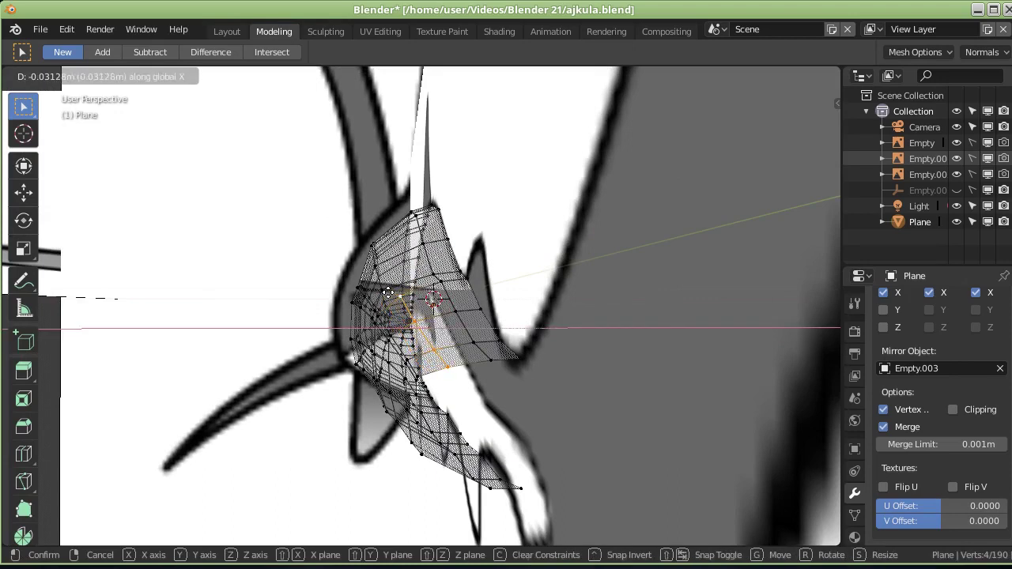
left_click(389, 292)
scroll(410, 296, "up", 3)
middle_click_drag(409, 296, 485, 343)
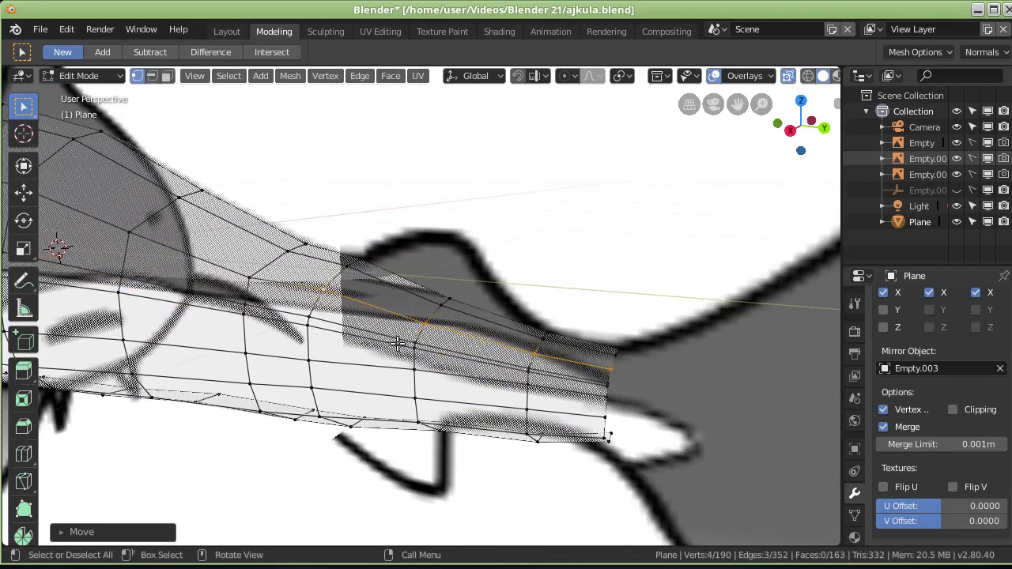
Step: Nudge the selected edge along X twice, abandoning a Z move in between
middle_click_drag(312, 316, 491, 344)
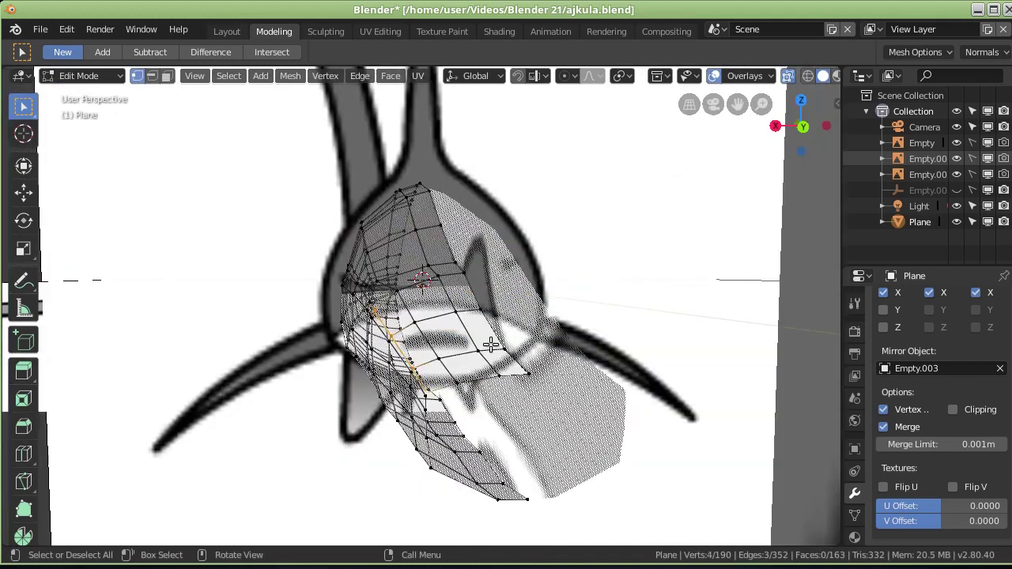
key("g")
key("x")
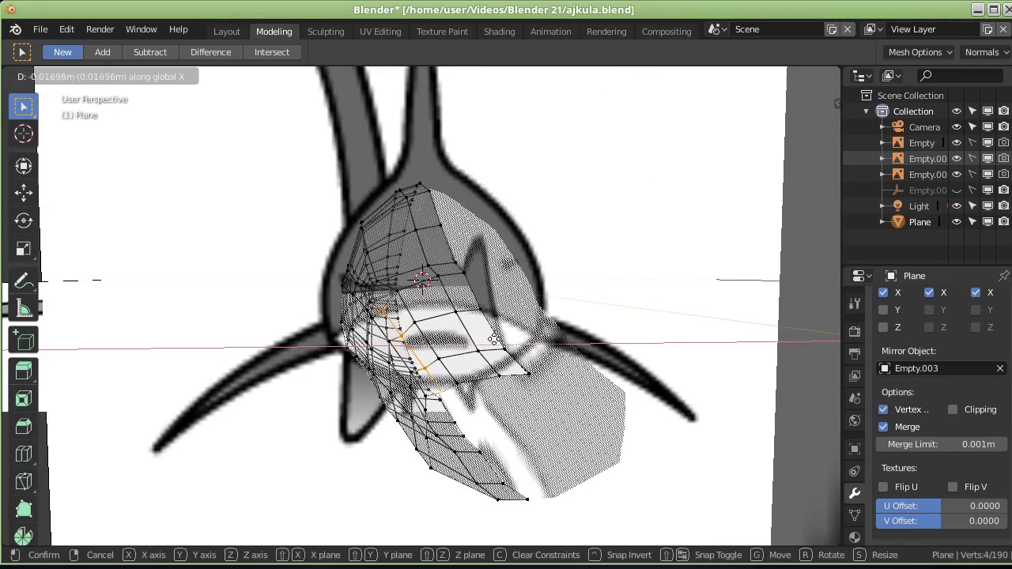
left_click(491, 340)
middle_click_drag(475, 408, 453, 385)
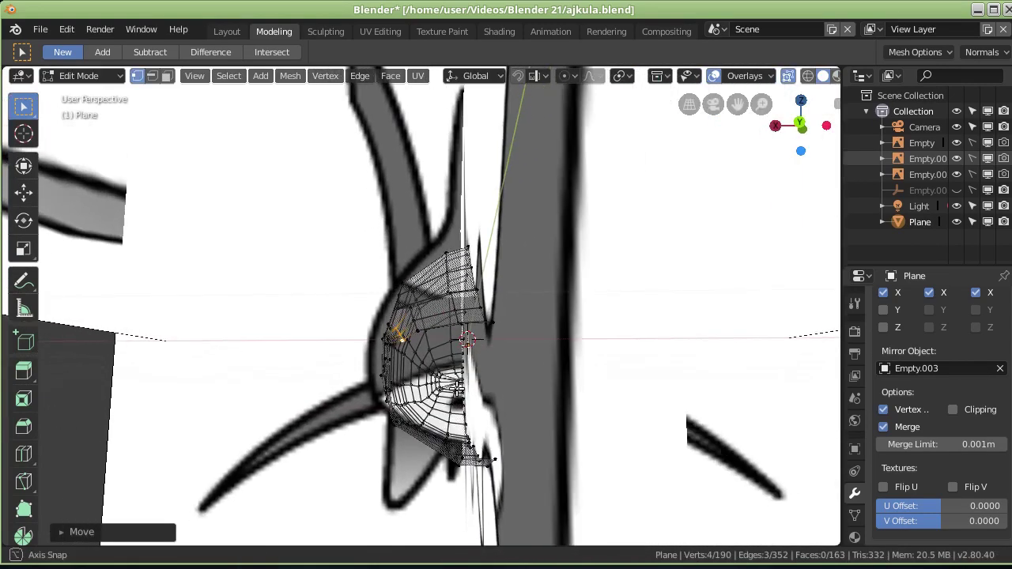
key("g")
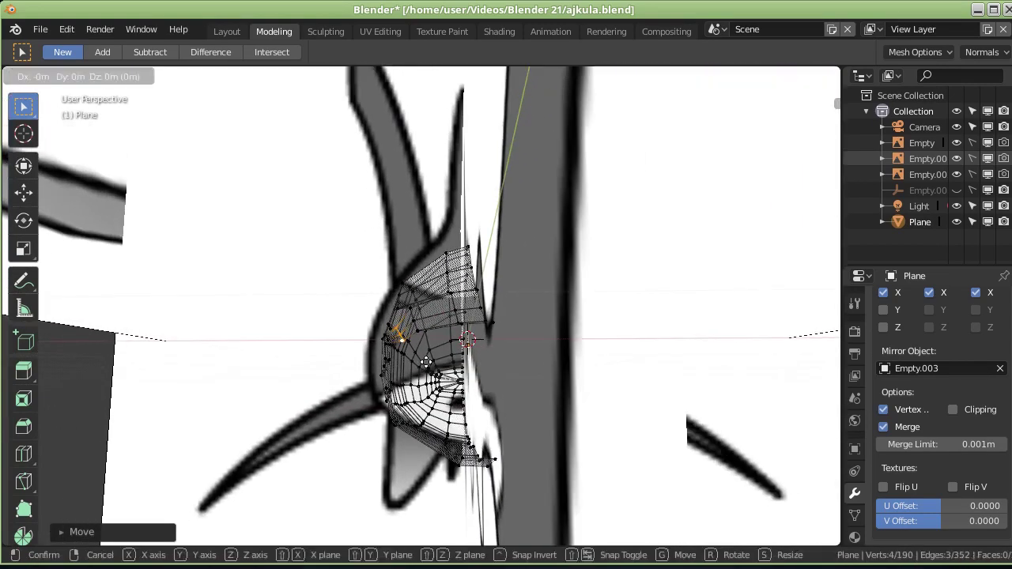
key("z")
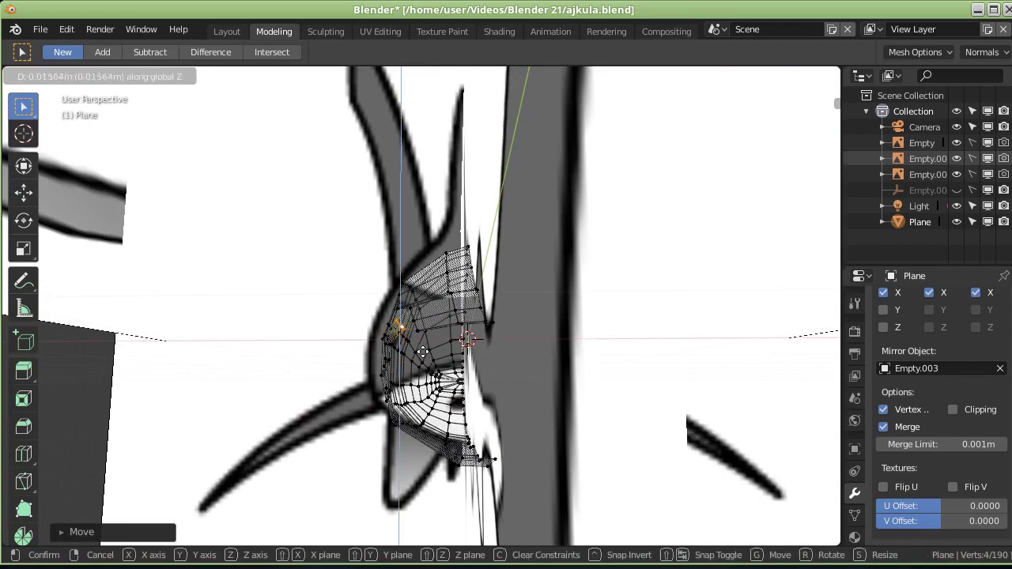
key("Escape")
key("g")
key("x")
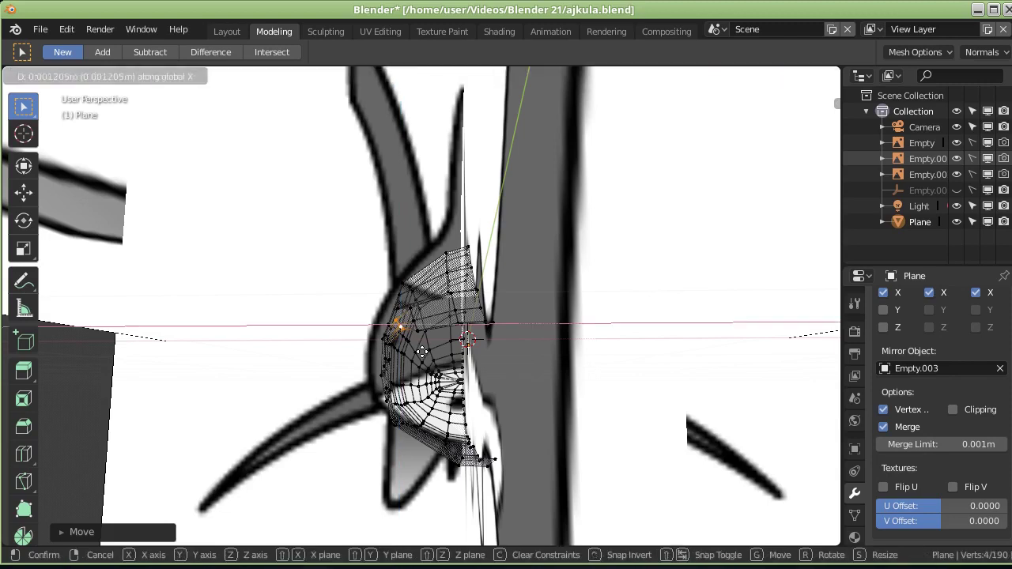
left_click(422, 352)
Step: Shift the selected vertices along Z to match the head outline
middle_click_drag(422, 351, 447, 380)
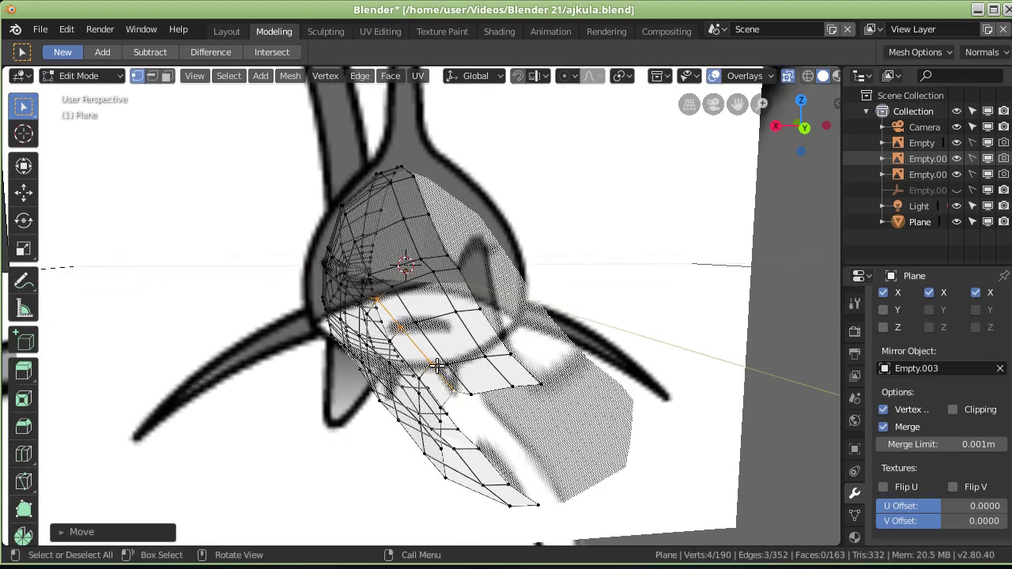
middle_click_drag(437, 365, 415, 403)
key("g")
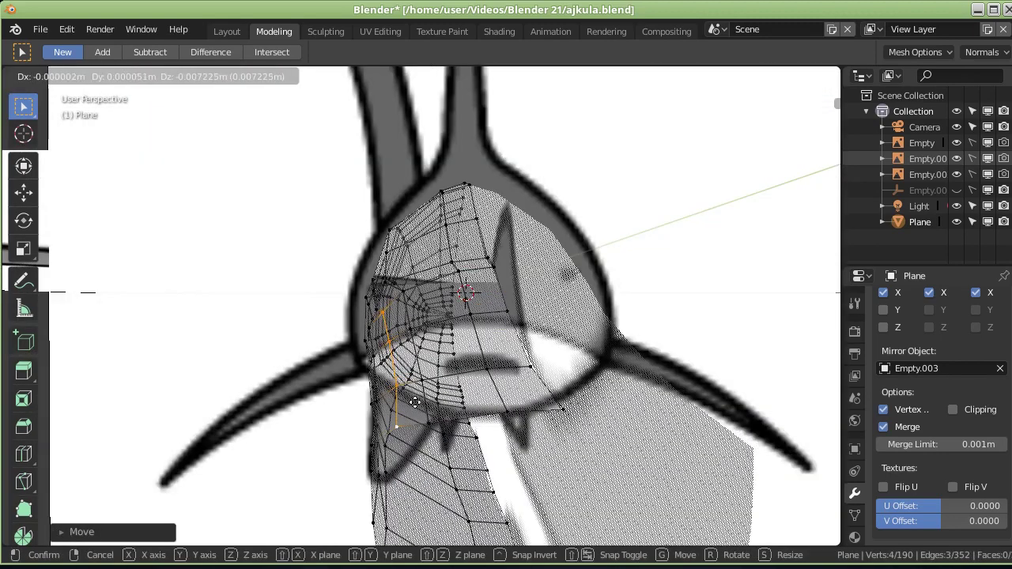
key("z")
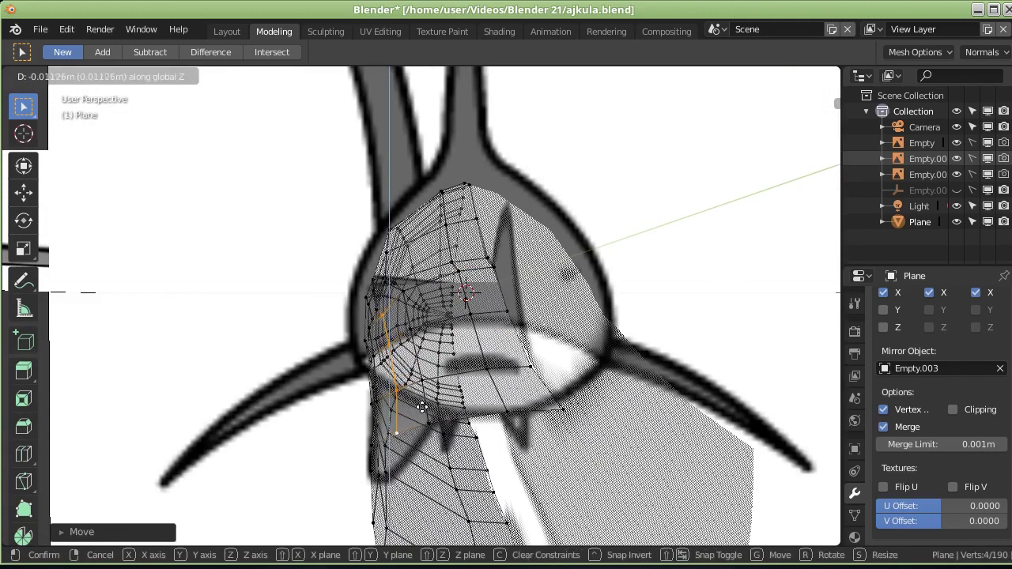
left_click(423, 408)
middle_click_drag(422, 412, 433, 387)
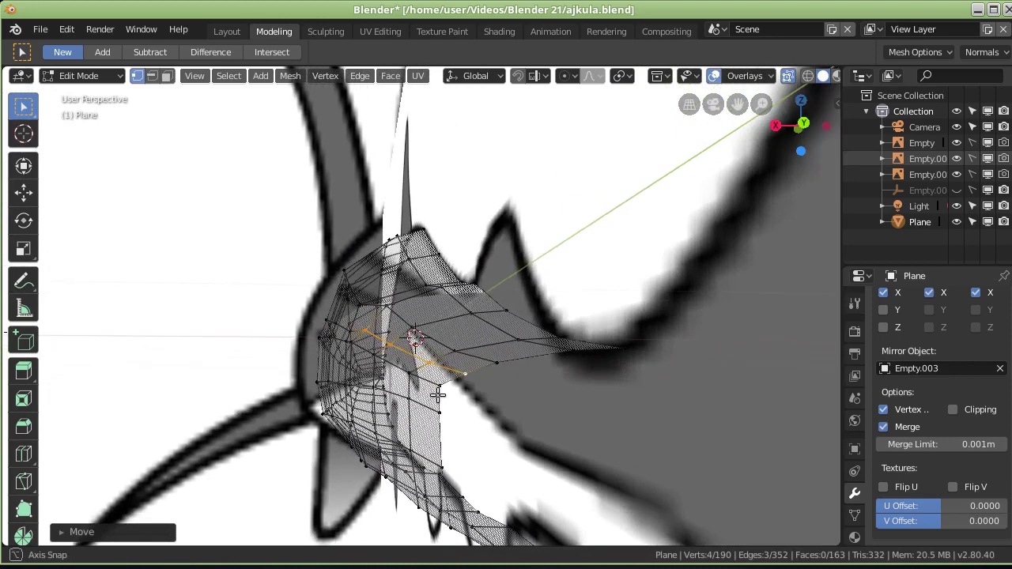
Step: Select five vertices on the shark's head
left_click(414, 378)
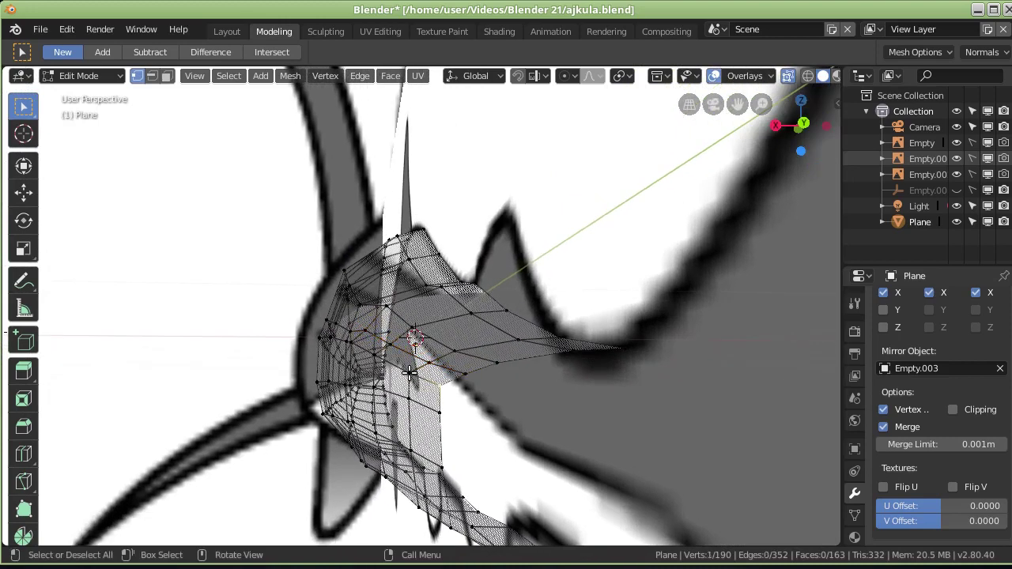
left_click(409, 372, "shift")
middle_click_drag(376, 356, 380, 358)
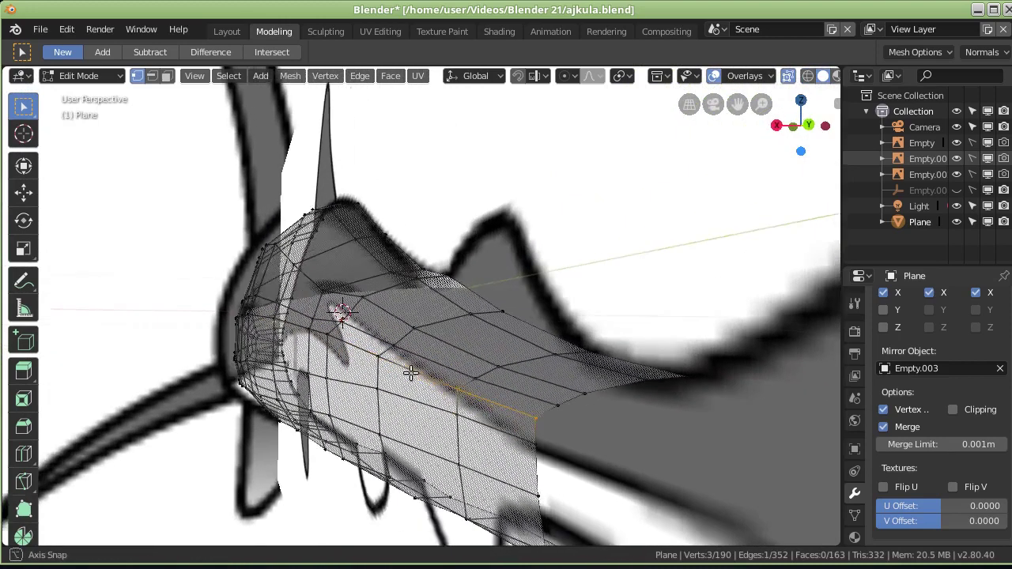
left_click(380, 358, "shift")
left_click(321, 335, "shift")
mouse_move(356, 344)
middle_mouse_down()
mouse_move(328, 343)
mouse_move(321, 331)
middle_mouse_up()
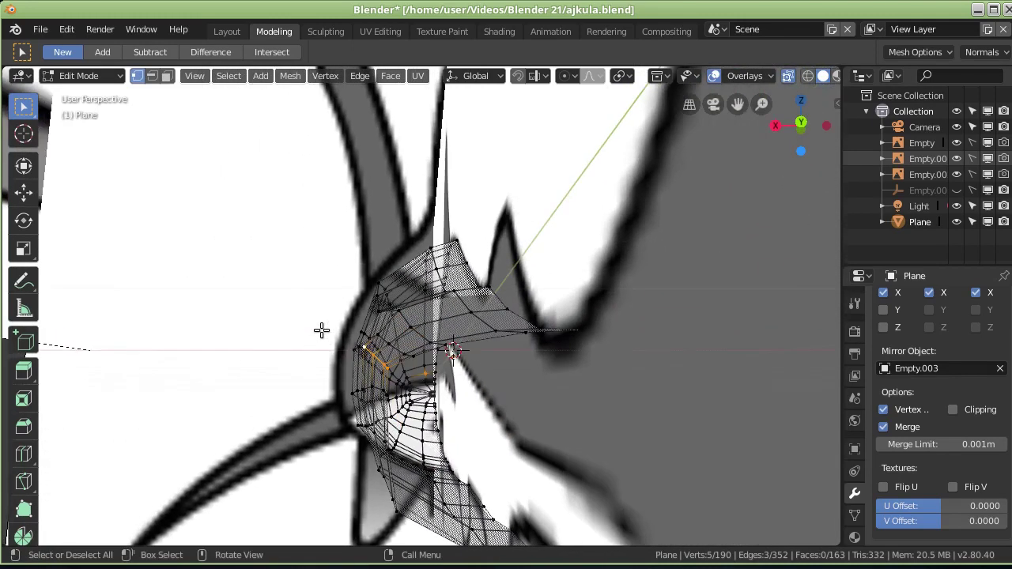
Step: Move the five head vertices along X and then Z, and return to Object Mode
key("g")
key("x")
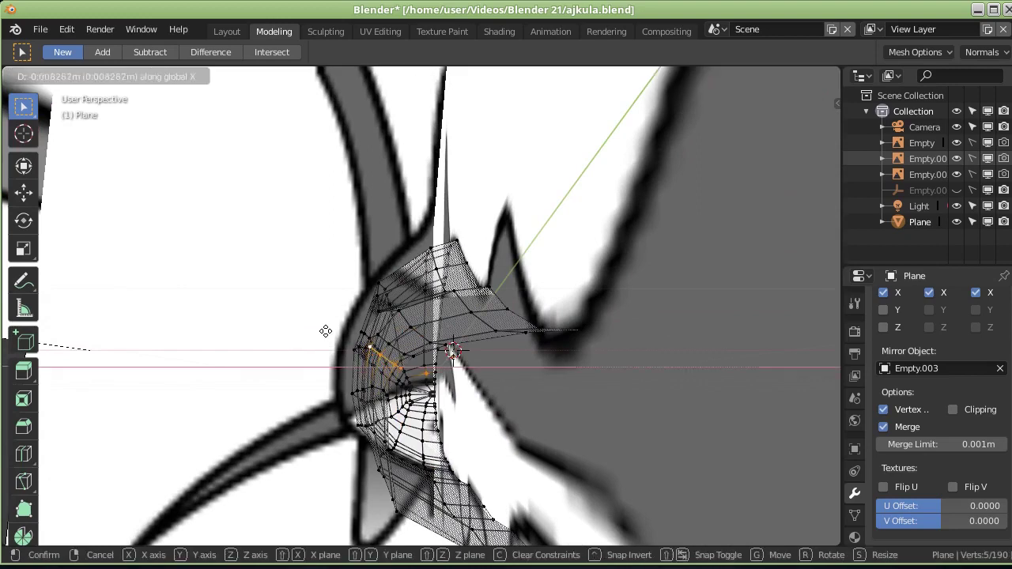
left_click(324, 331)
key("g")
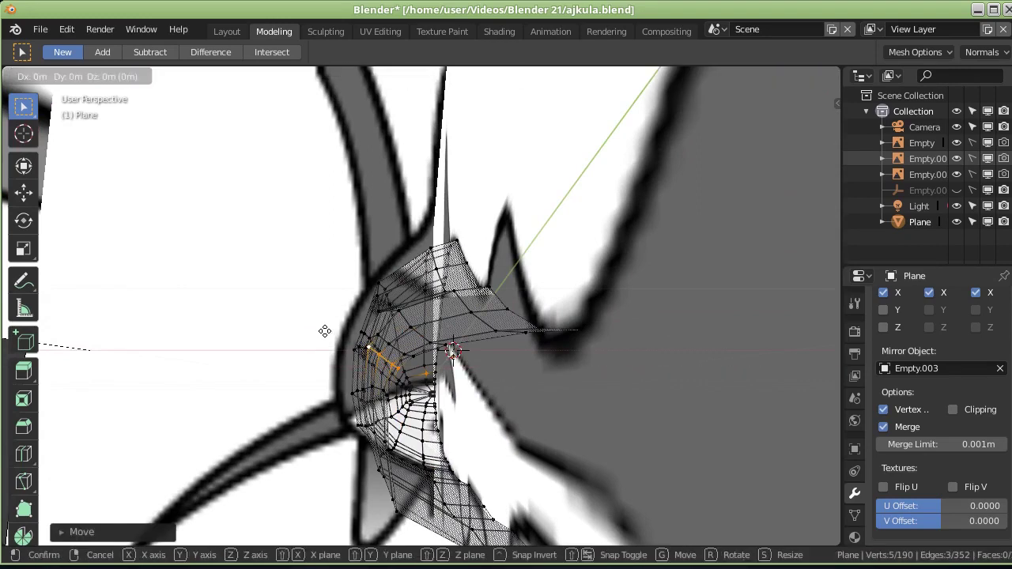
key("z")
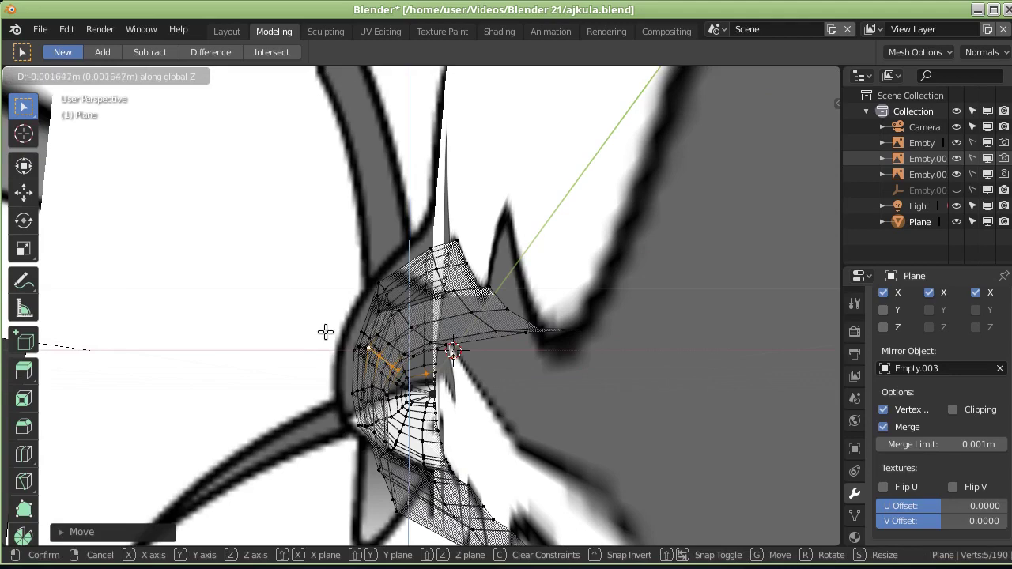
left_click(325, 332)
mouse_move(333, 333)
middle_mouse_down()
mouse_move(388, 357)
mouse_move(436, 332)
middle_mouse_up()
key("Tab")
Step: Review the body mesh against the references, toggling Edit Mode in and out
scroll(427, 297, "down", 5)
middle_click_drag(419, 257, 424, 280)
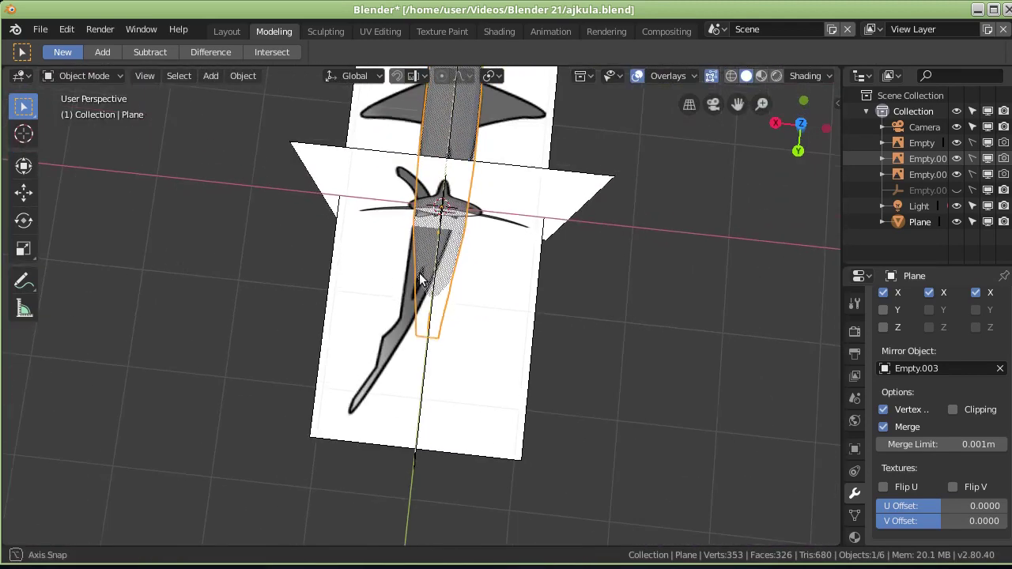
scroll(474, 211, "down", 3)
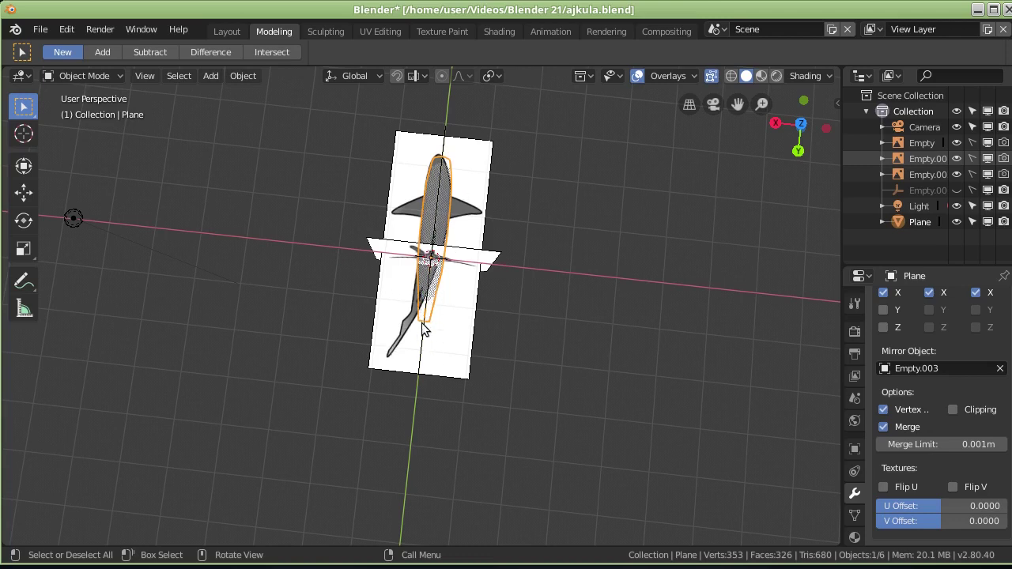
scroll(419, 372, "up", 5)
middle_click_drag(419, 372, 516, 336)
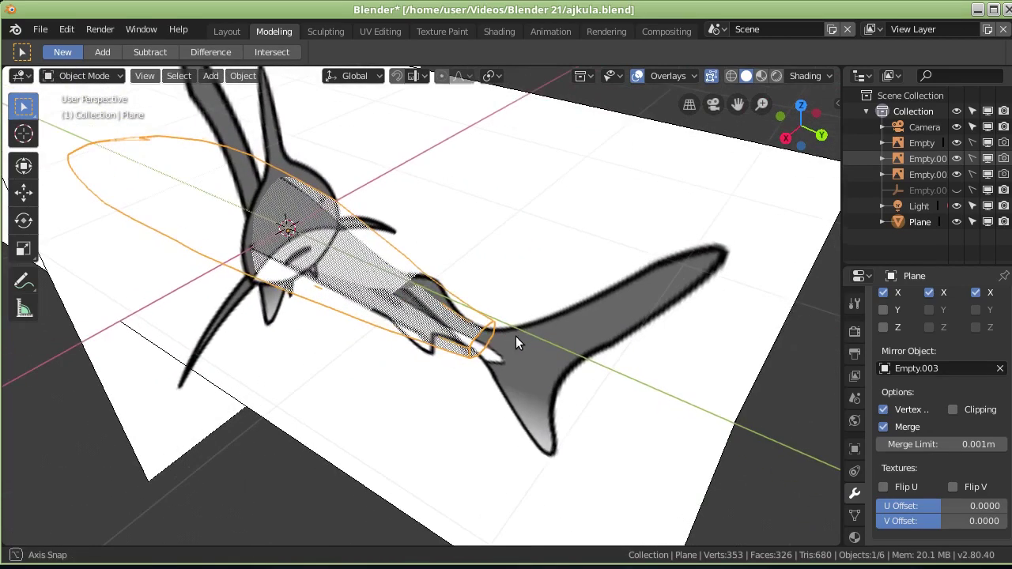
key("Tab")
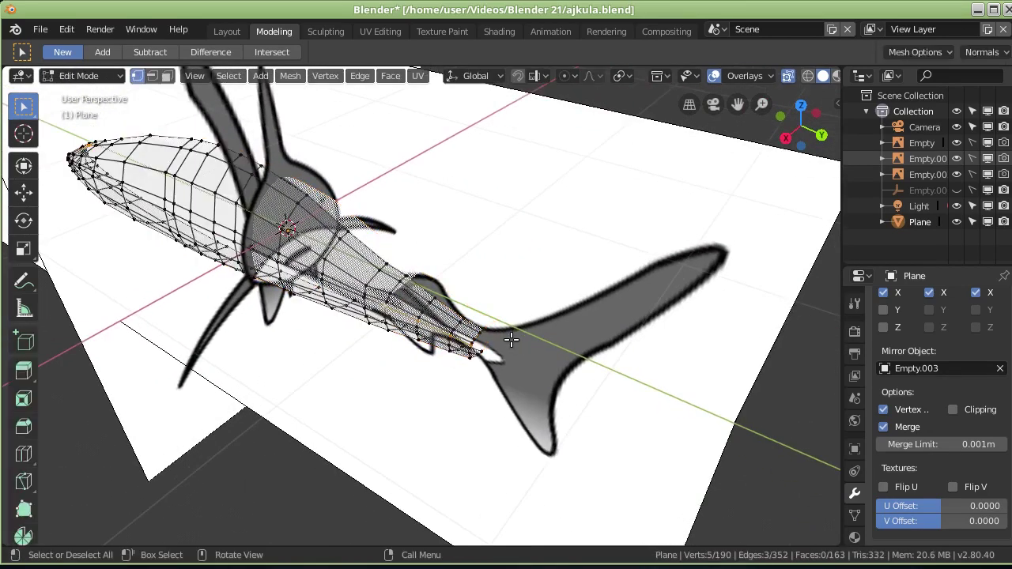
key("Tab")
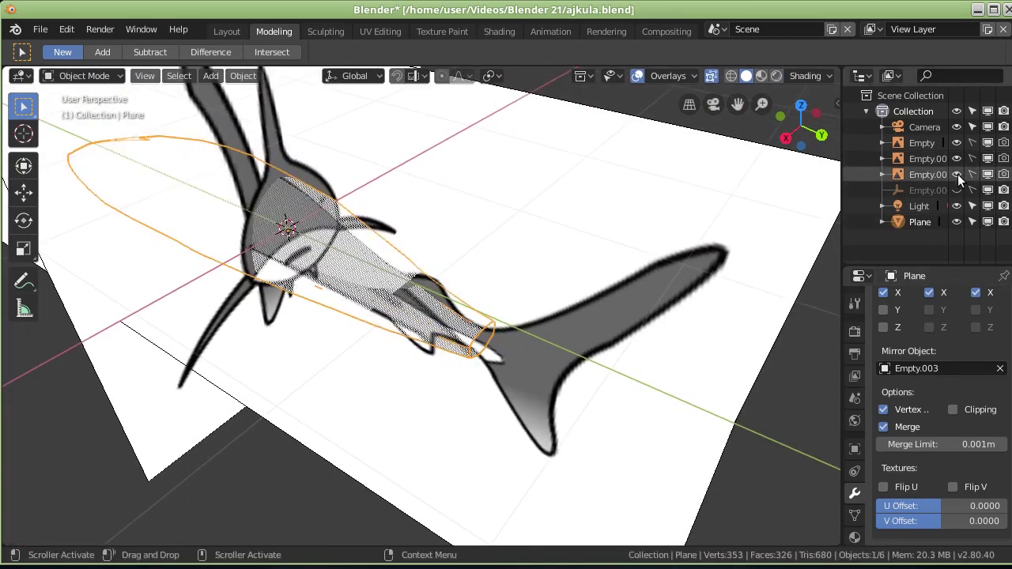
Step: Hide the three Empty reference images, leaving the bare 353-vertex hull
left_click(957, 174)
left_click(957, 158)
left_click(958, 144)
mouse_move(529, 278)
middle_mouse_down()
mouse_move(482, 294)
mouse_move(457, 364)
mouse_move(439, 366)
mouse_move(473, 332)
middle_mouse_up()
scroll(443, 359, "up", 3)
Step: Nudge the selected vertex along X in Edit Mode, then return to Object Mode
scroll(443, 359, "up", 2)
scroll(495, 388, "up", 2)
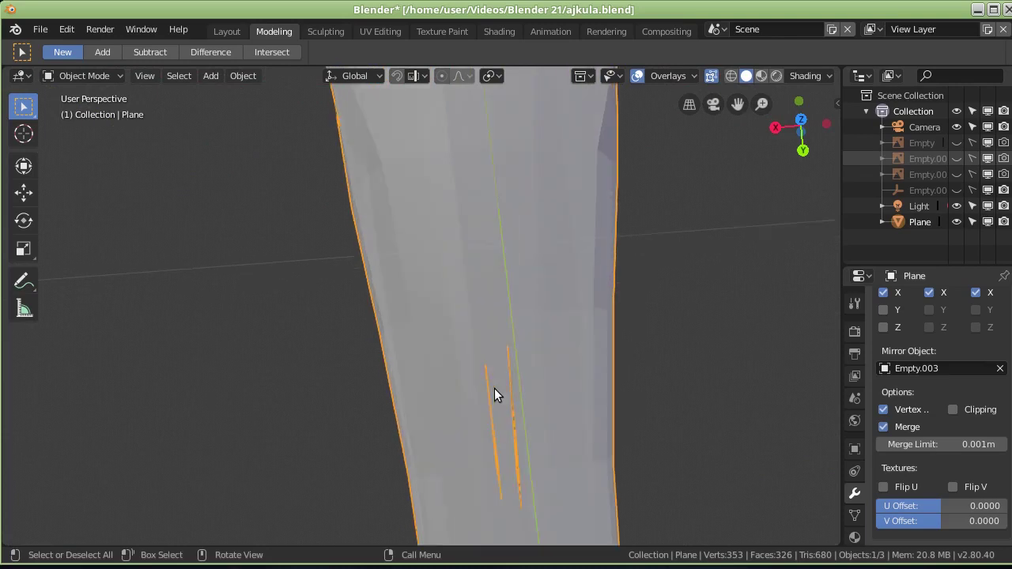
scroll(499, 390, "down", 3)
key("Tab")
mouse_move(501, 399)
middle_mouse_down()
mouse_move(480, 440)
mouse_move(435, 462)
middle_mouse_up()
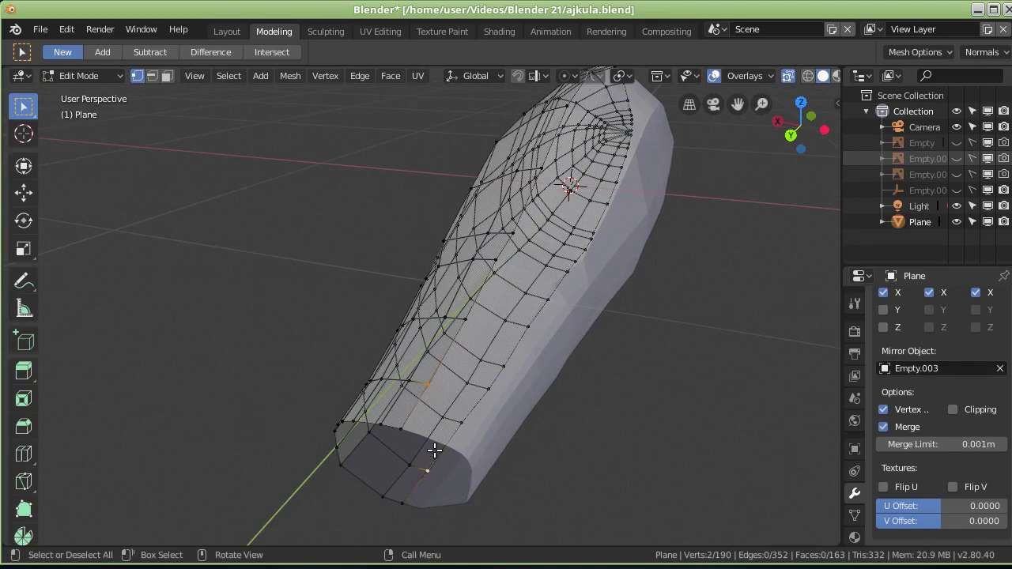
key("g")
key("x")
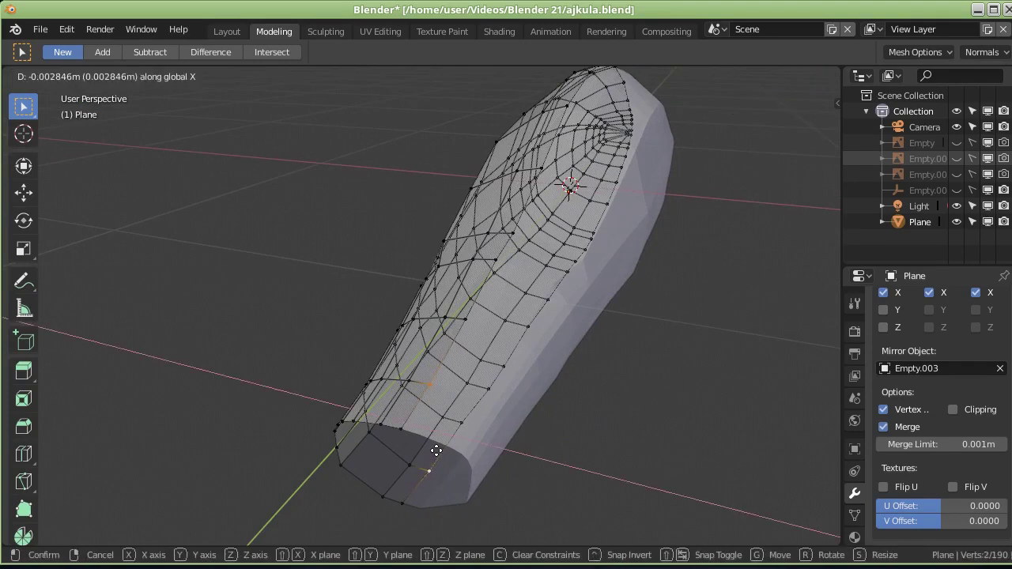
left_click(437, 451)
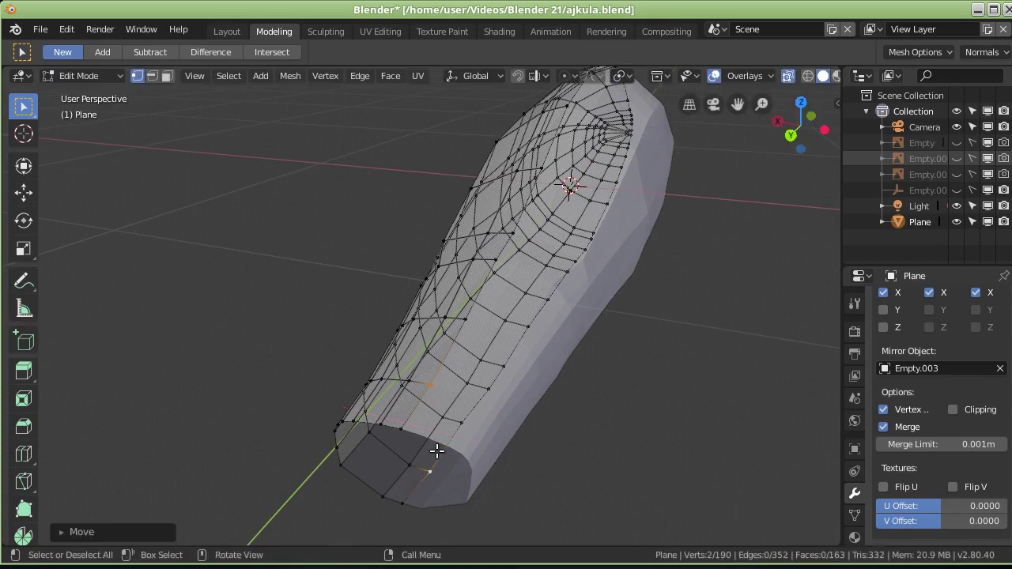
key("Tab")
Step: Pick a centre-line vertex and nudge it -0.000574 m along X onto the mirror seam
mouse_move(434, 423)
middle_mouse_down()
mouse_move(448, 451)
mouse_move(502, 416)
mouse_move(290, 417)
mouse_move(348, 391)
mouse_move(356, 363)
mouse_move(264, 398)
mouse_move(275, 359)
mouse_move(228, 446)
mouse_move(441, 192)
middle_mouse_up()
scroll(324, 298, "up", 2)
mouse_move(324, 299)
middle_mouse_down()
mouse_move(253, 332)
mouse_move(232, 312)
mouse_move(417, 219)
middle_mouse_up()
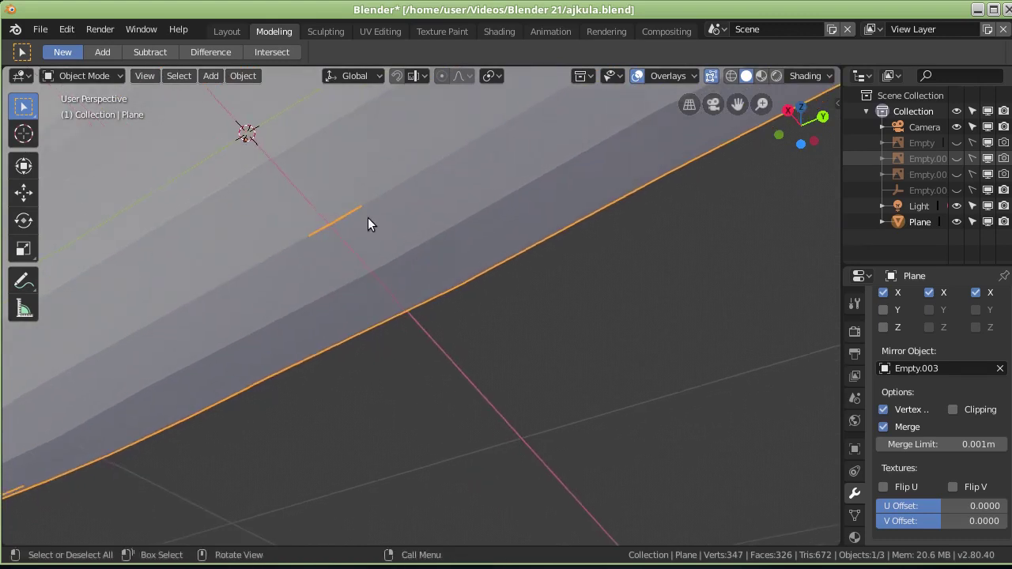
key("Tab")
left_click(334, 222)
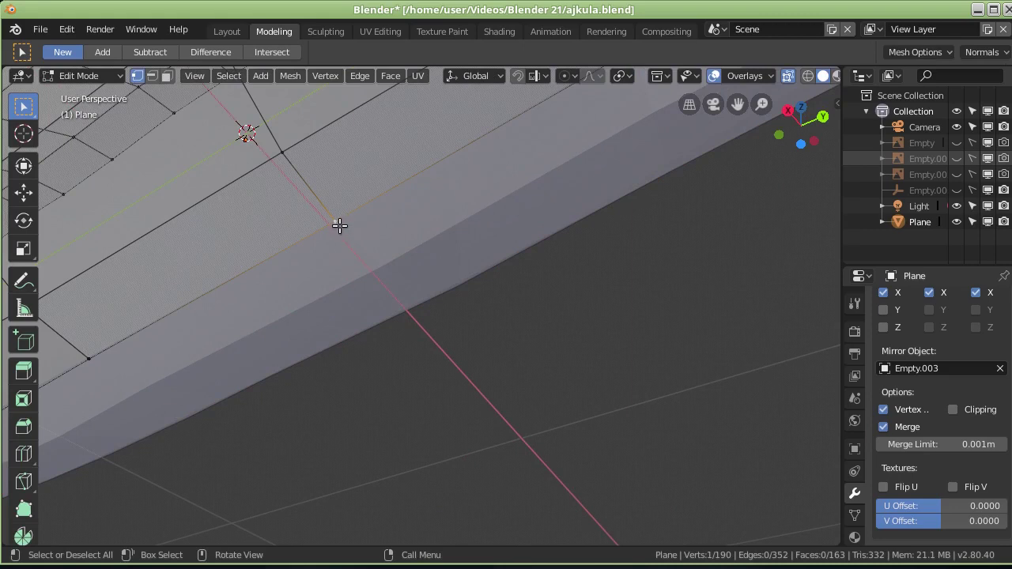
key("g")
key("x")
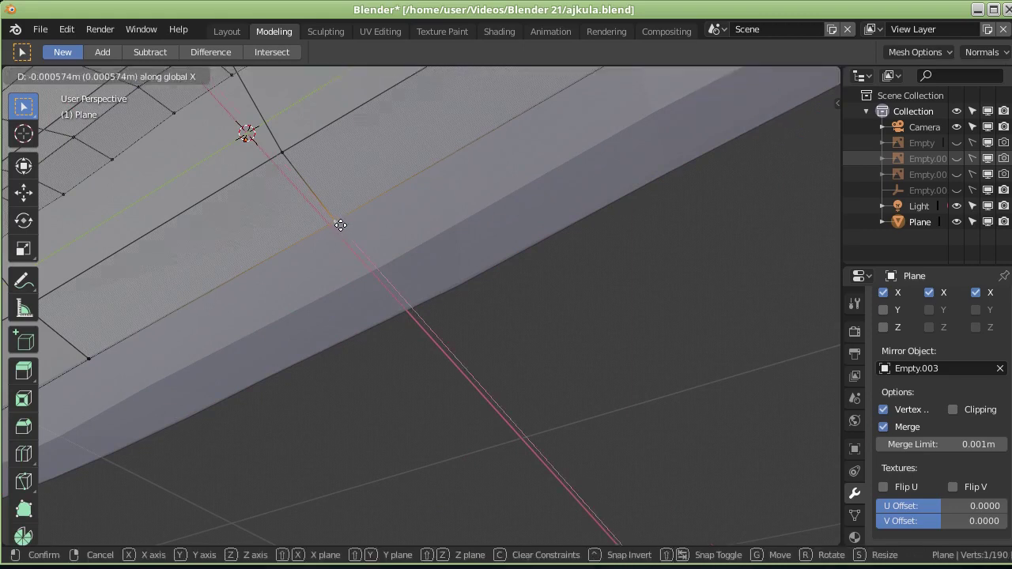
left_click(341, 226)
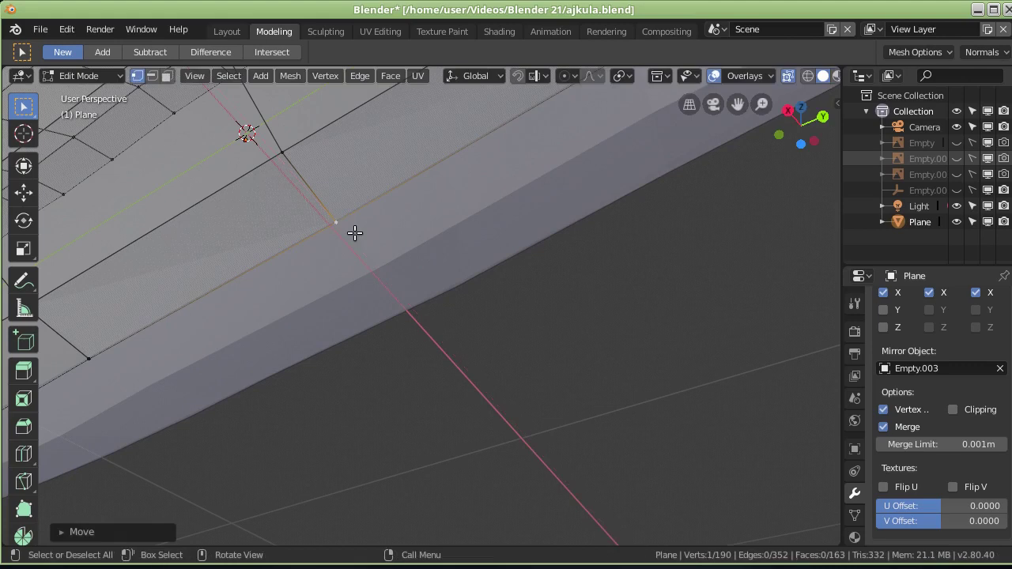
Step: Check the body in Object Mode, then reopen Edit Mode and orbit to the tail end
key("Tab")
key("c")
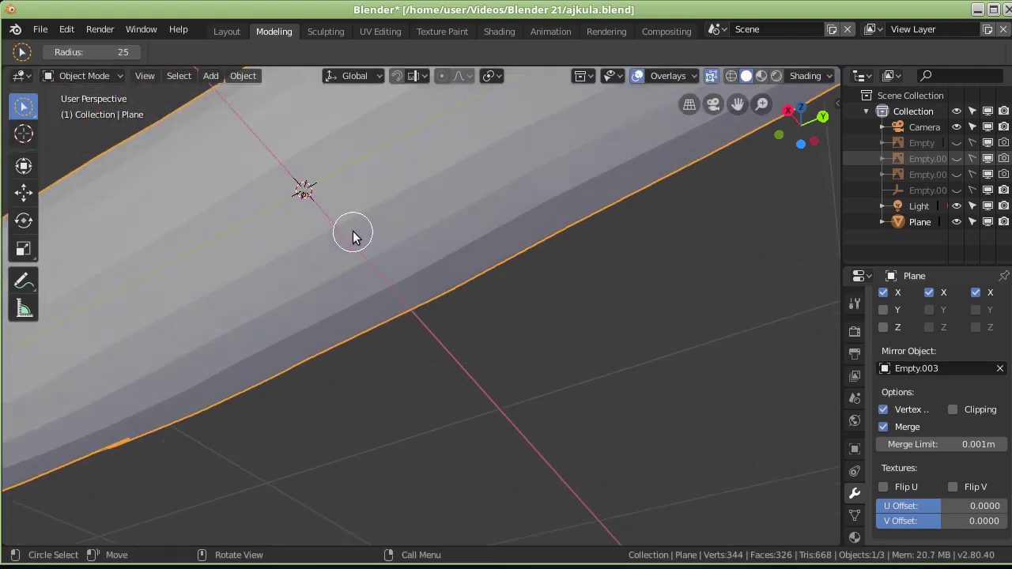
key("Escape")
key("Tab")
mouse_move(482, 346)
middle_mouse_down()
mouse_move(235, 311)
mouse_move(310, 258)
middle_mouse_up()
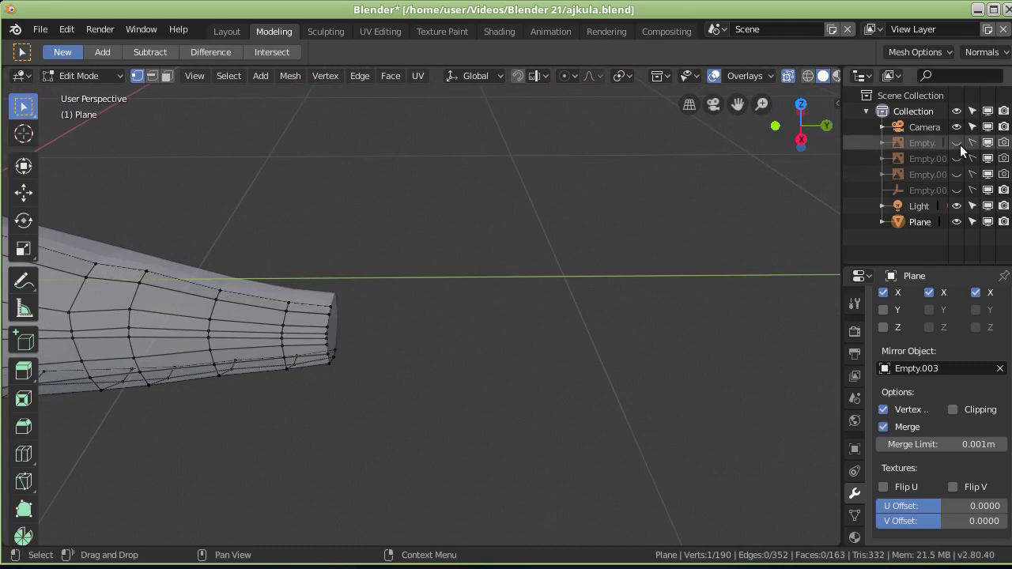
Step: Show the reference images again and box-select the tail-end vertex ring in Right Ortho view
left_click(958, 143)
left_click_drag(960, 160, 959, 170)
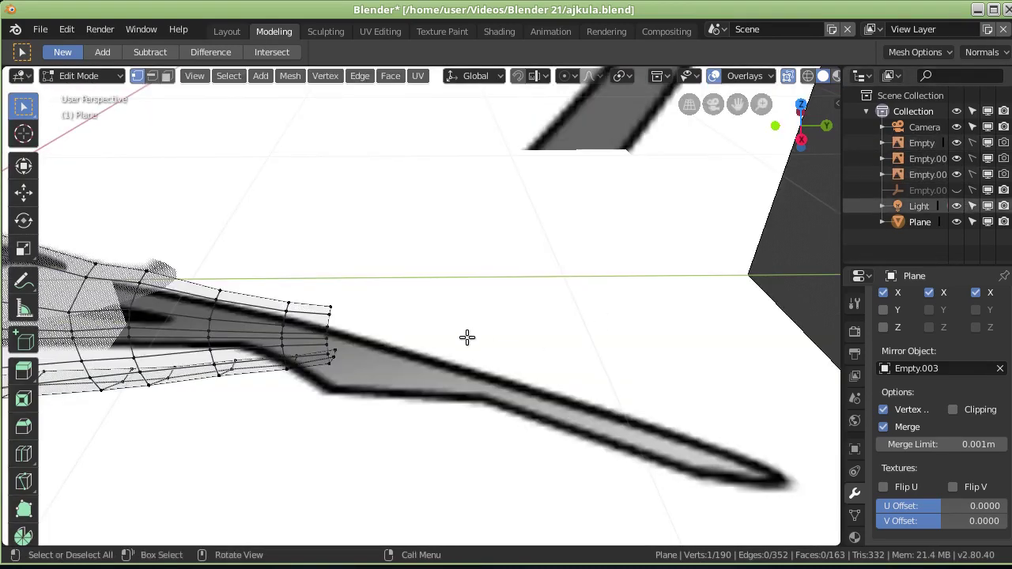
key("KP_3")
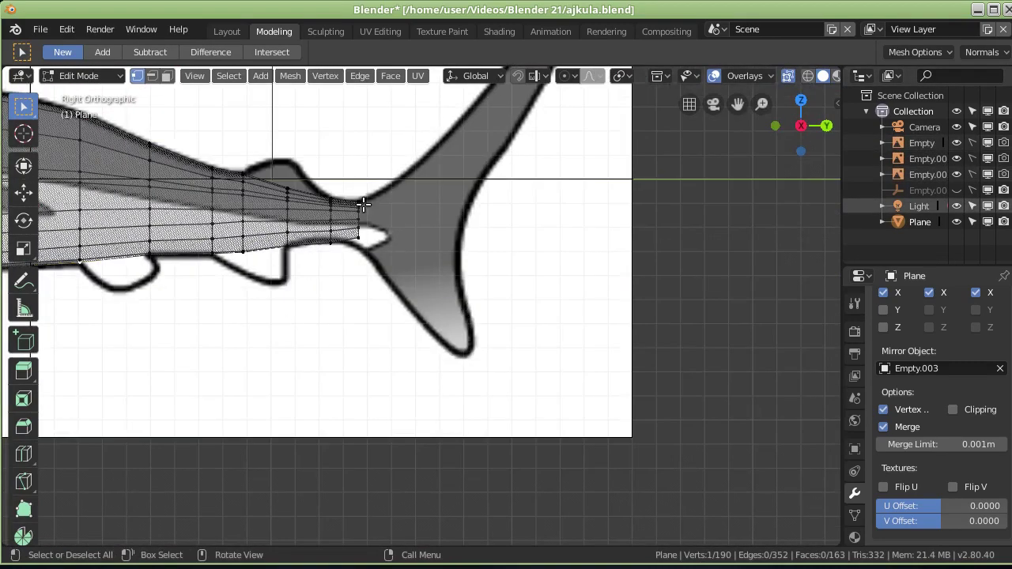
left_click_drag(349, 183, 403, 297)
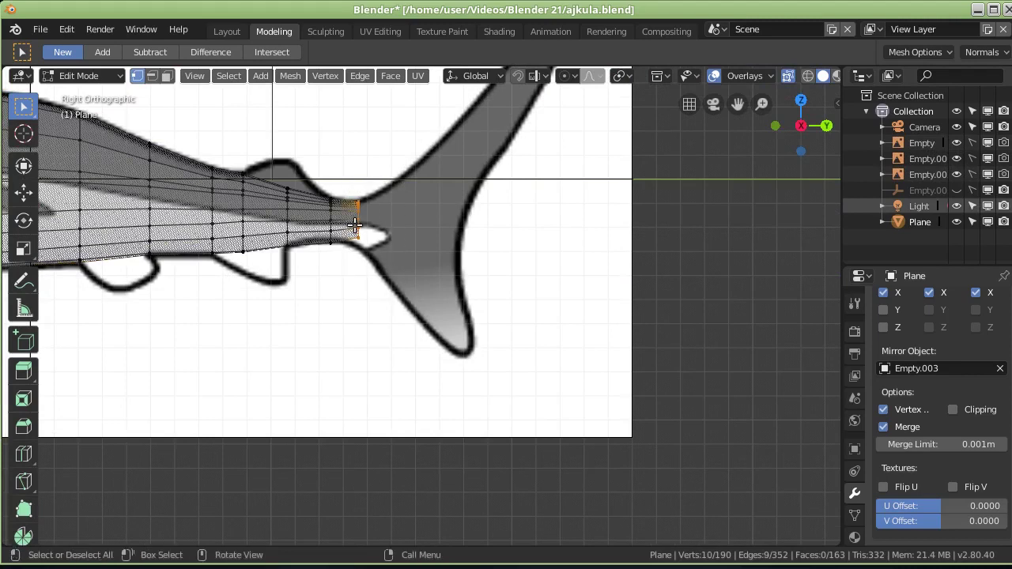
Step: Extrude the tail ring along Y into the fin, tilt it, and shift it 0.02298 m along Y
key("e")
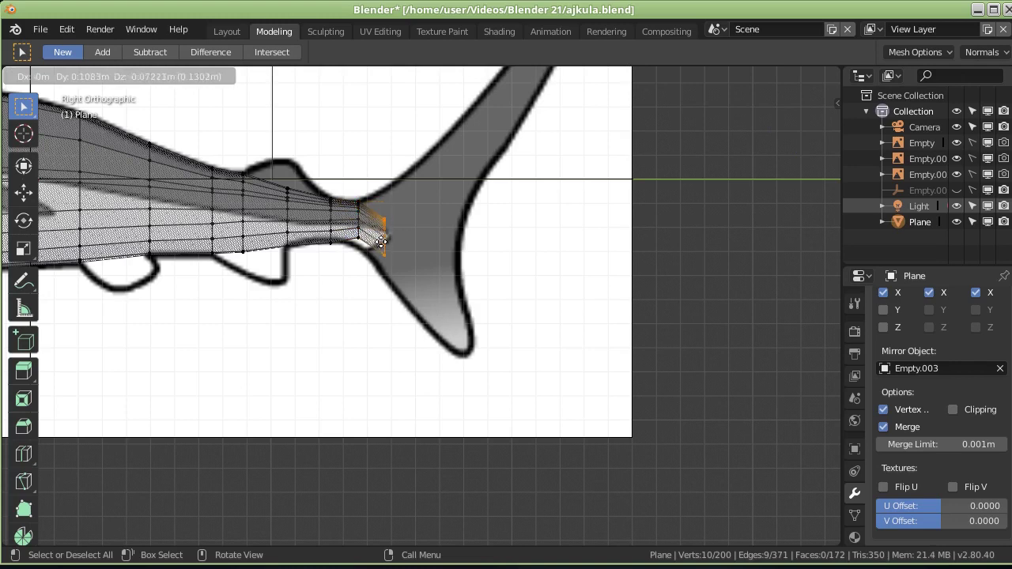
key("y")
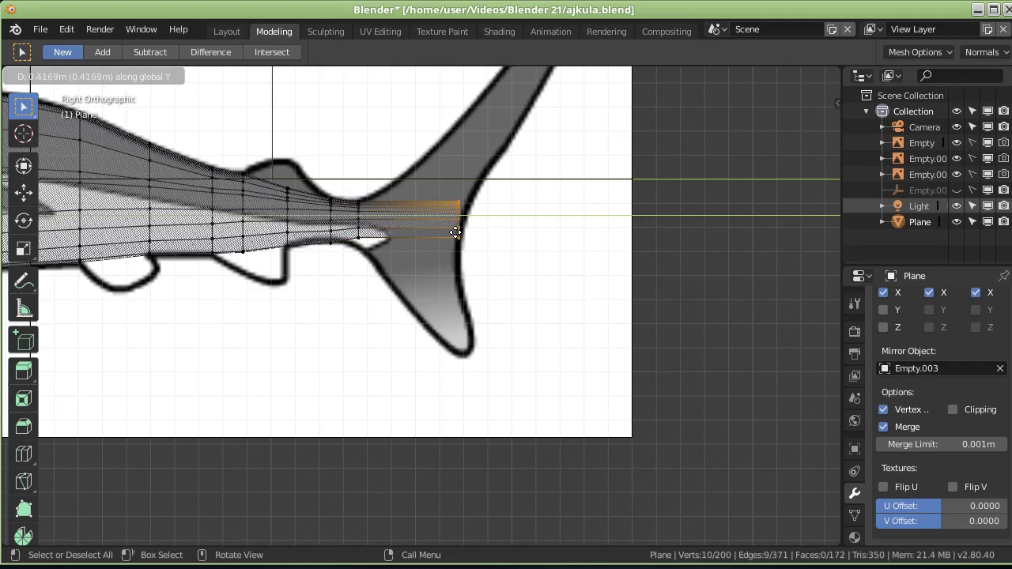
left_click(458, 231)
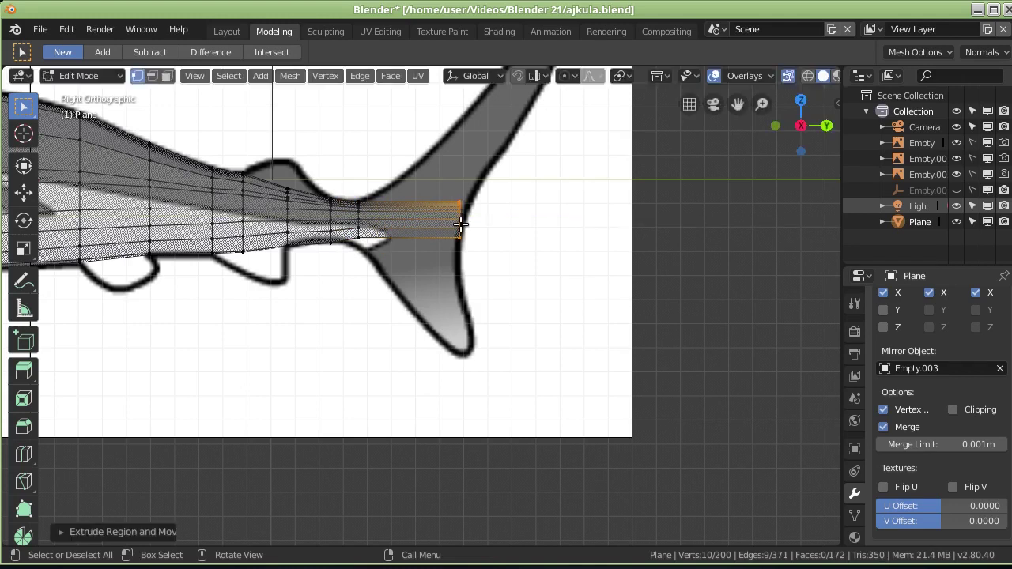
key("r")
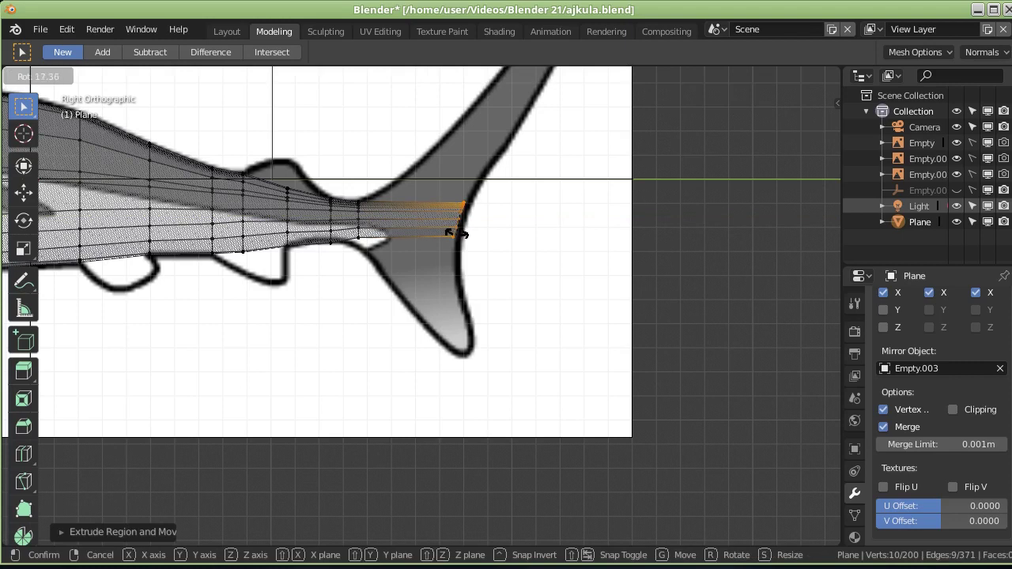
left_click(456, 233)
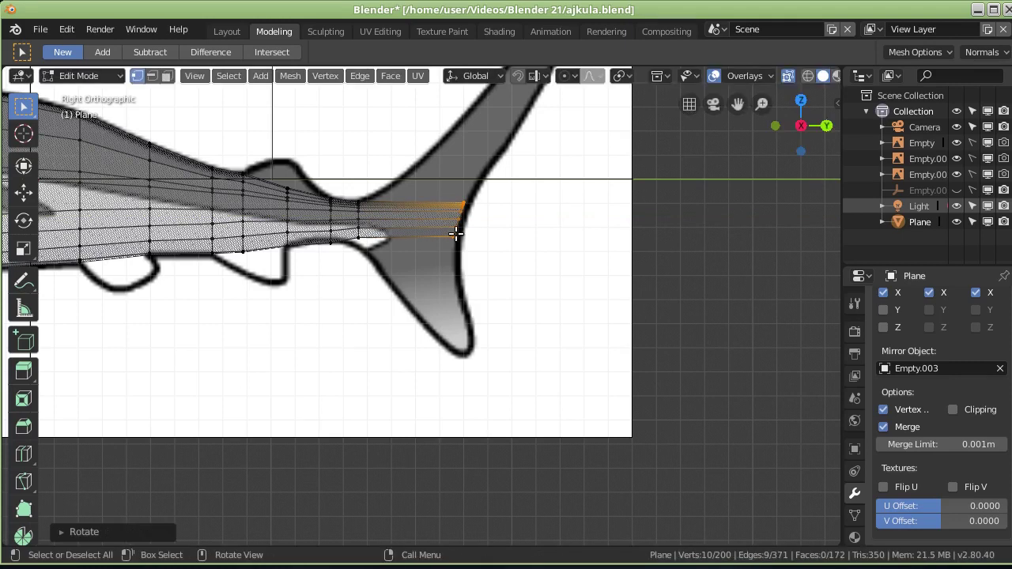
key("g")
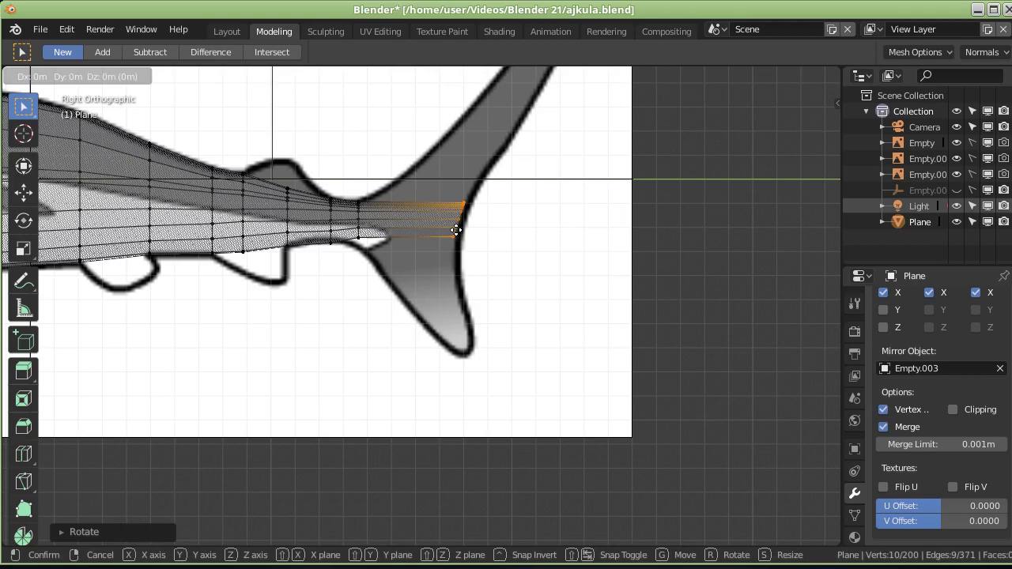
key("x")
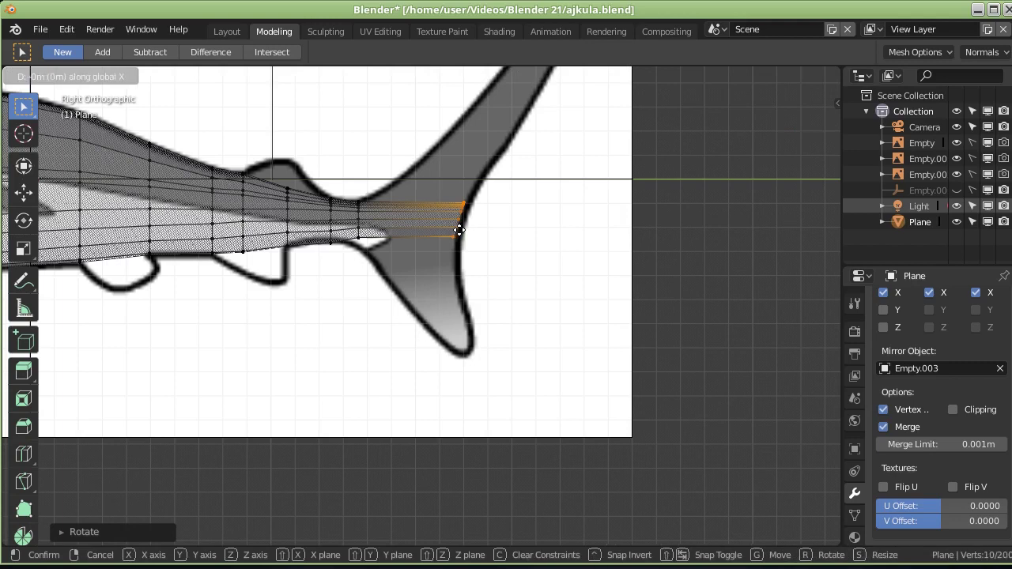
key("y")
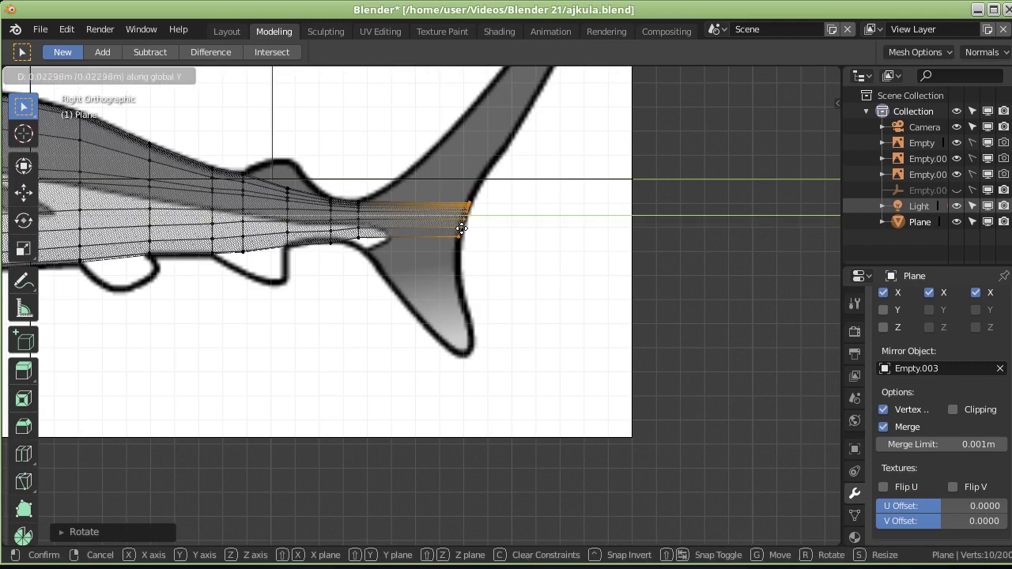
left_click(461, 229)
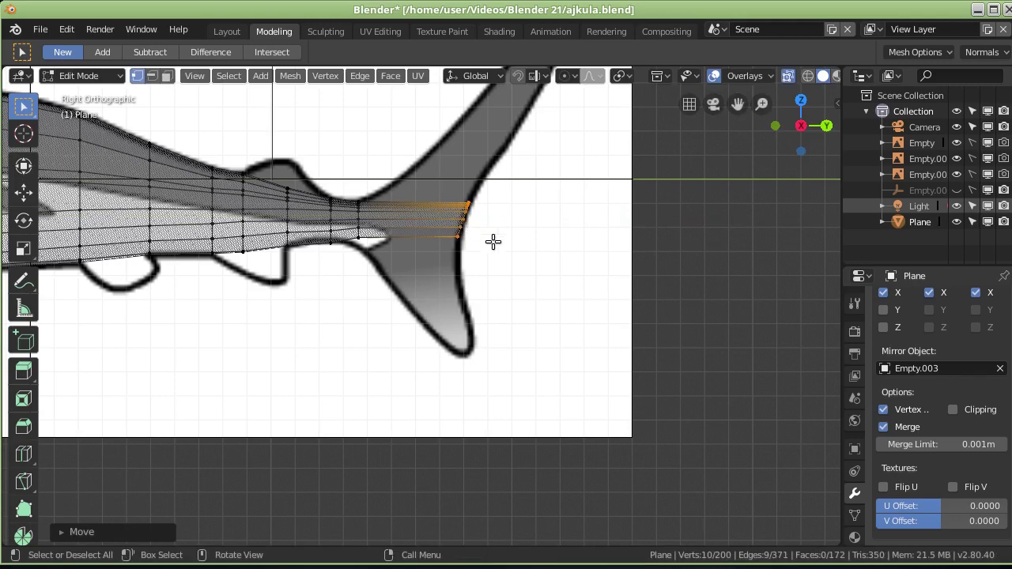
mouse_move(485, 247)
middle_mouse_down()
mouse_move(402, 282)
mouse_move(388, 300)
middle_mouse_up()
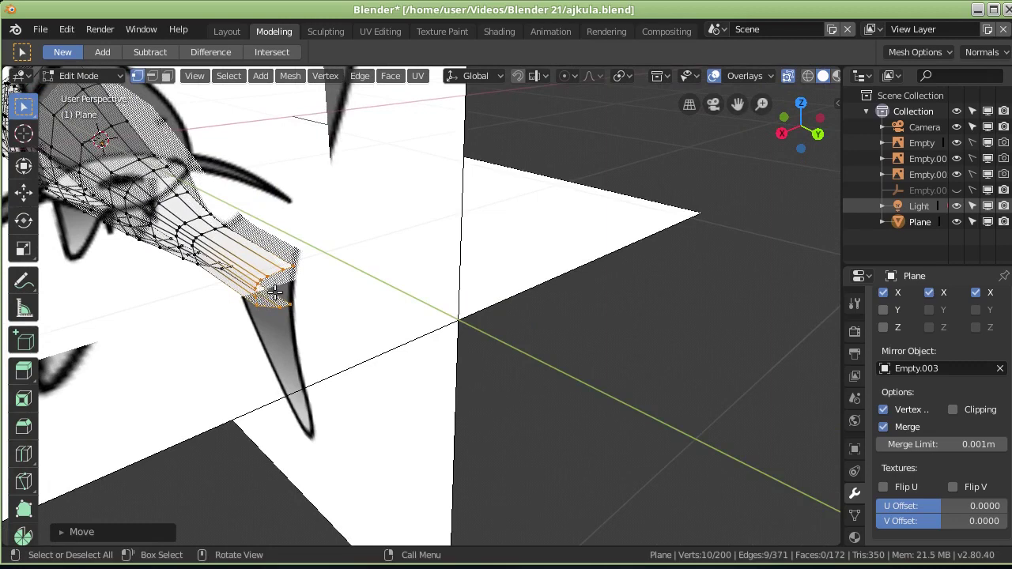
Step: Scale the tail-end ring along X to narrow it
key("s")
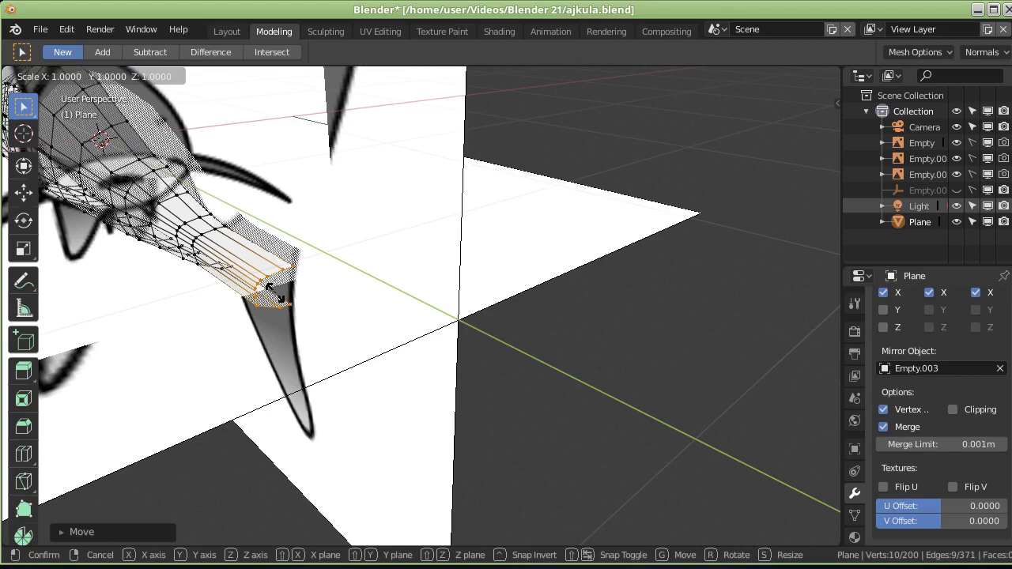
key("x")
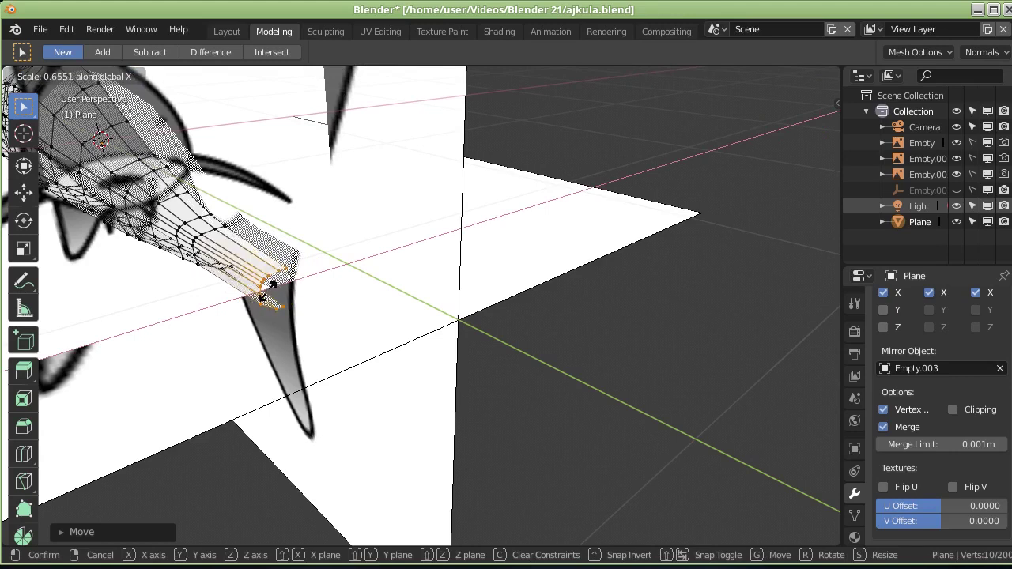
left_click(269, 291)
scroll(253, 291, "up", 5)
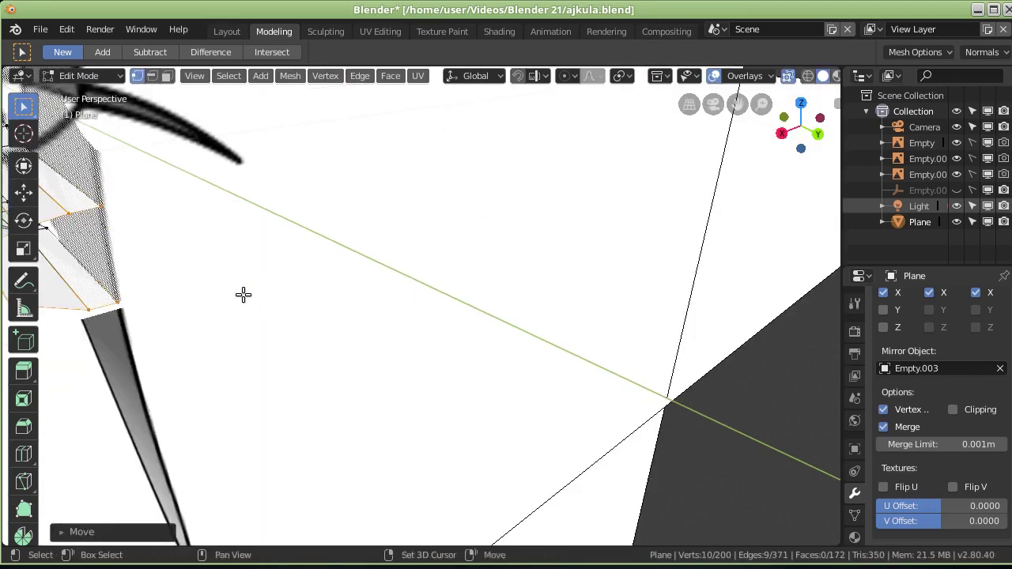
scroll(284, 293, "down", 4)
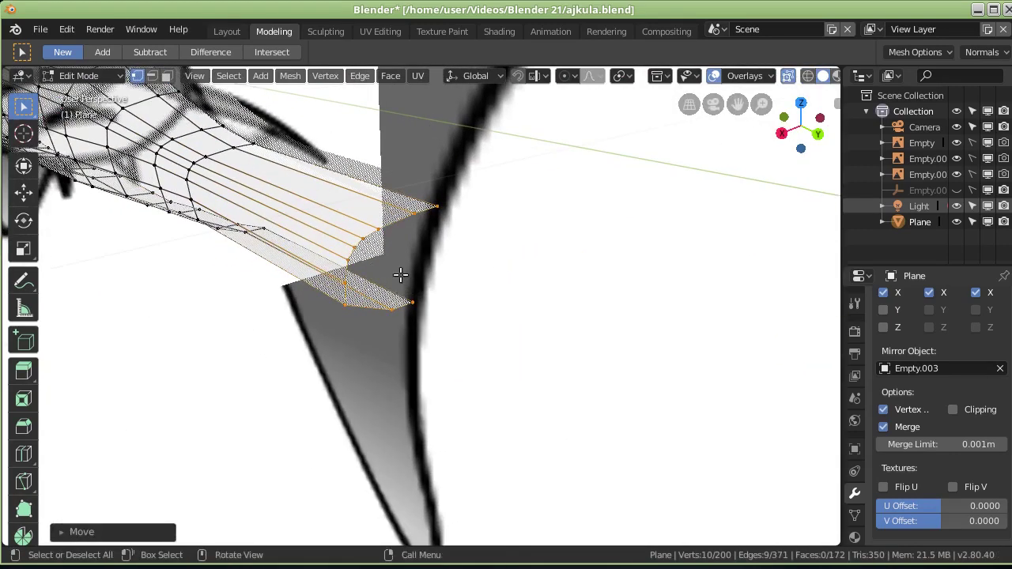
scroll(379, 258, "up", 1)
middle_click_drag(379, 258, 384, 302)
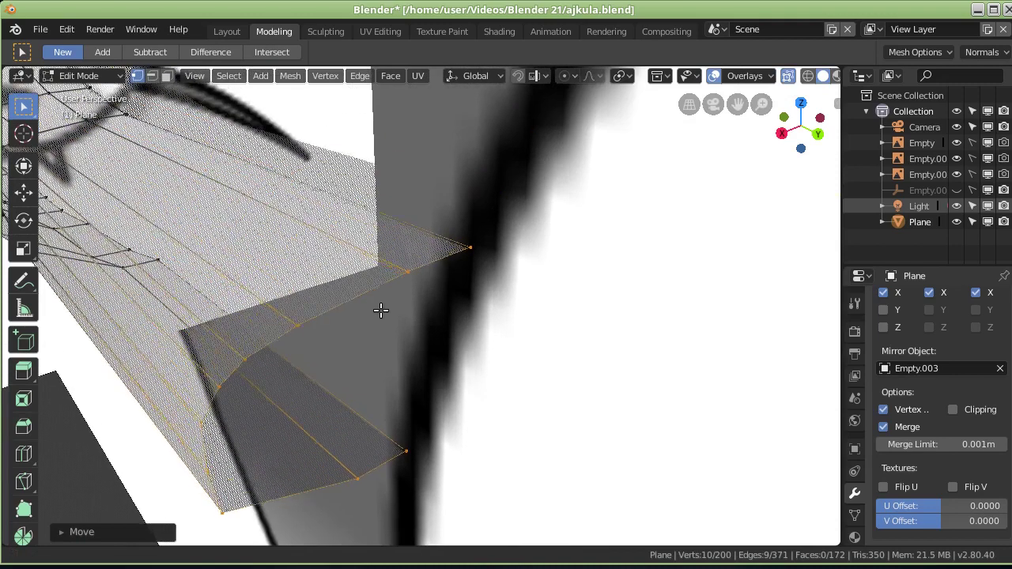
Step: Switch to solid display and squeeze the tail end thinner along X
left_click(788, 76)
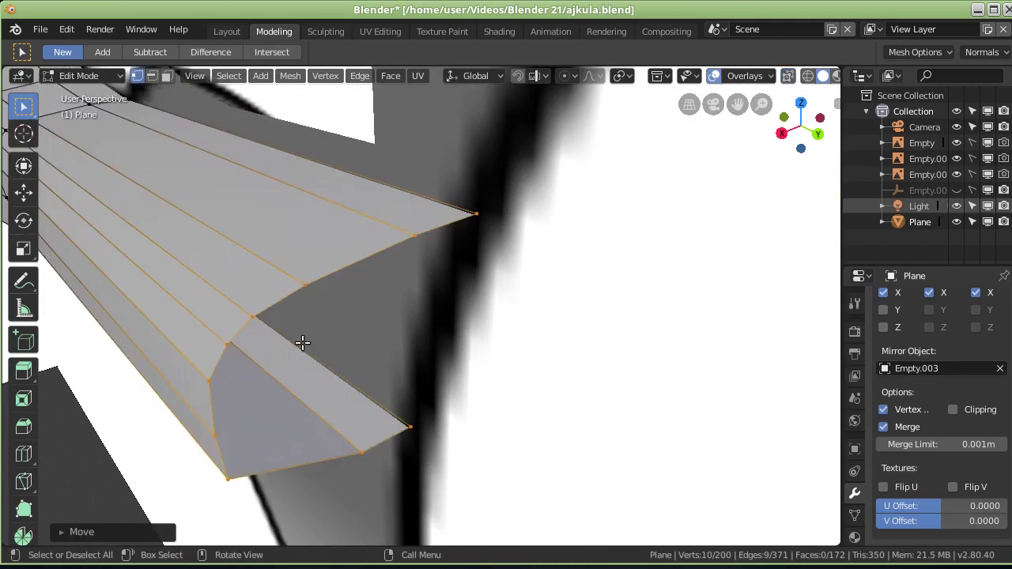
key("s")
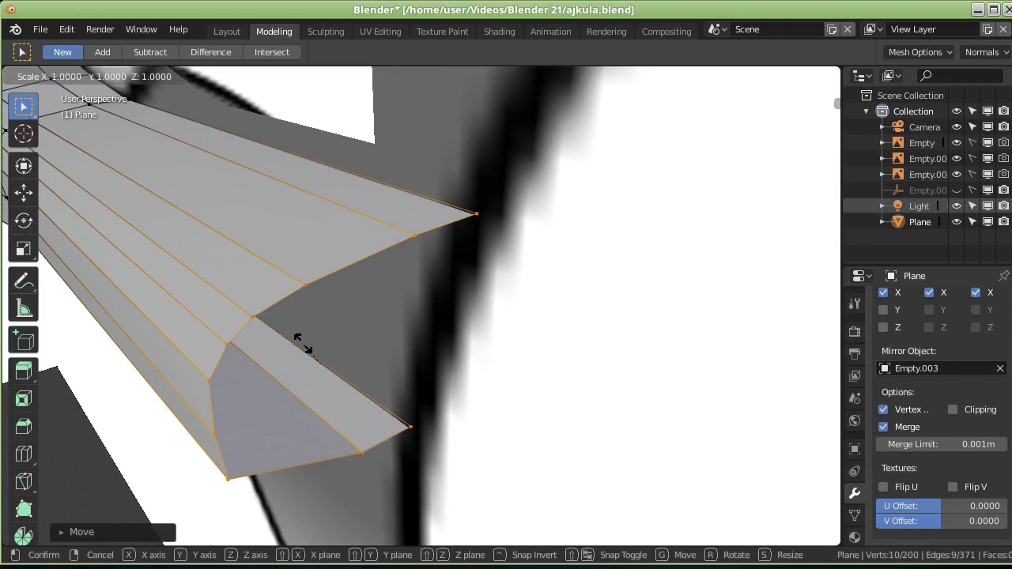
key("x")
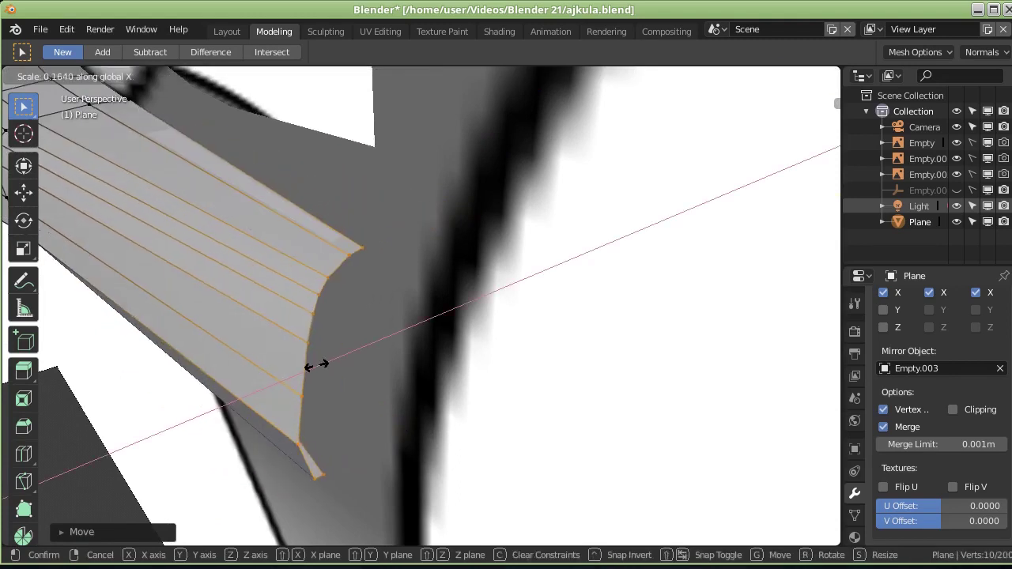
left_click(308, 365)
mouse_move(366, 384)
middle_mouse_down()
mouse_move(368, 345)
mouse_move(346, 359)
middle_mouse_up()
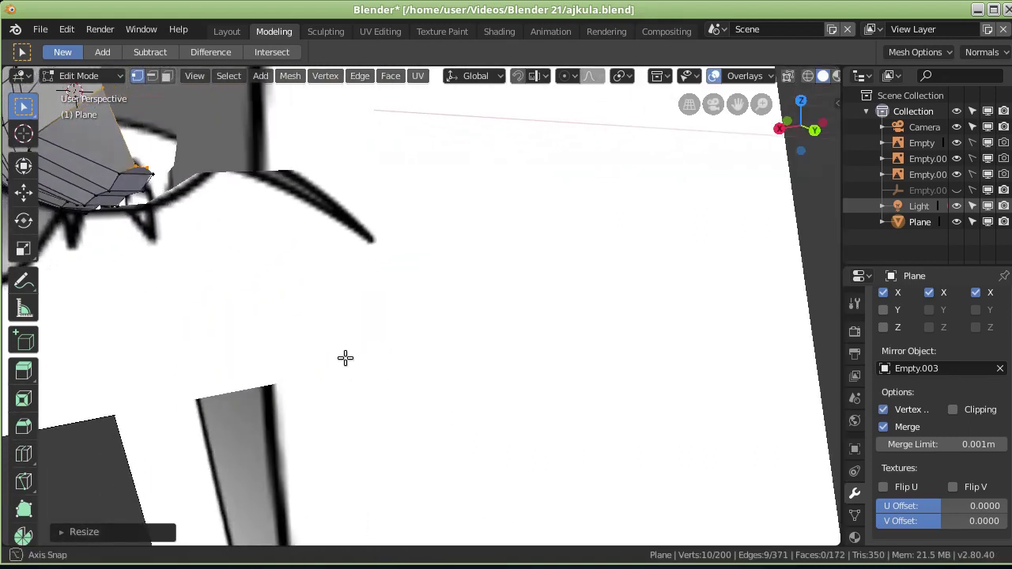
Step: Turn on X-ray and look at the tail from top orthographic view
right_click(133, 166)
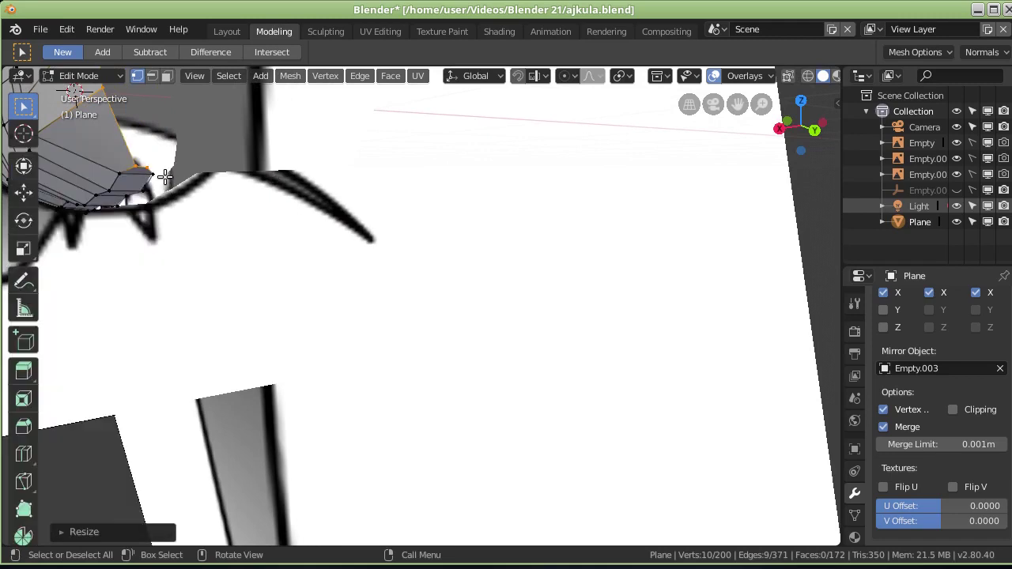
mouse_move(176, 180)
middle_mouse_down()
mouse_move(208, 215)
mouse_move(286, 209)
middle_mouse_up()
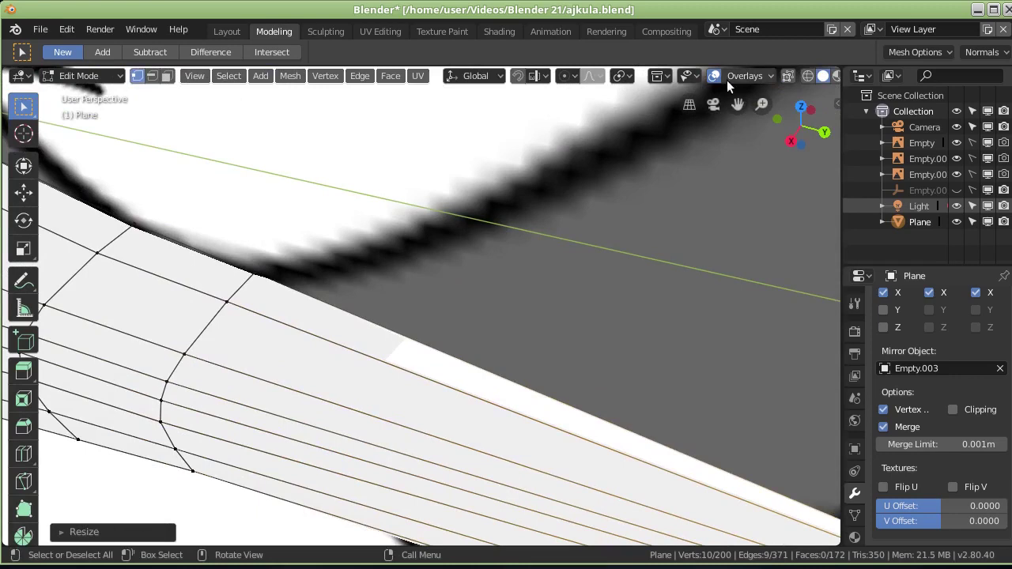
left_click(788, 76)
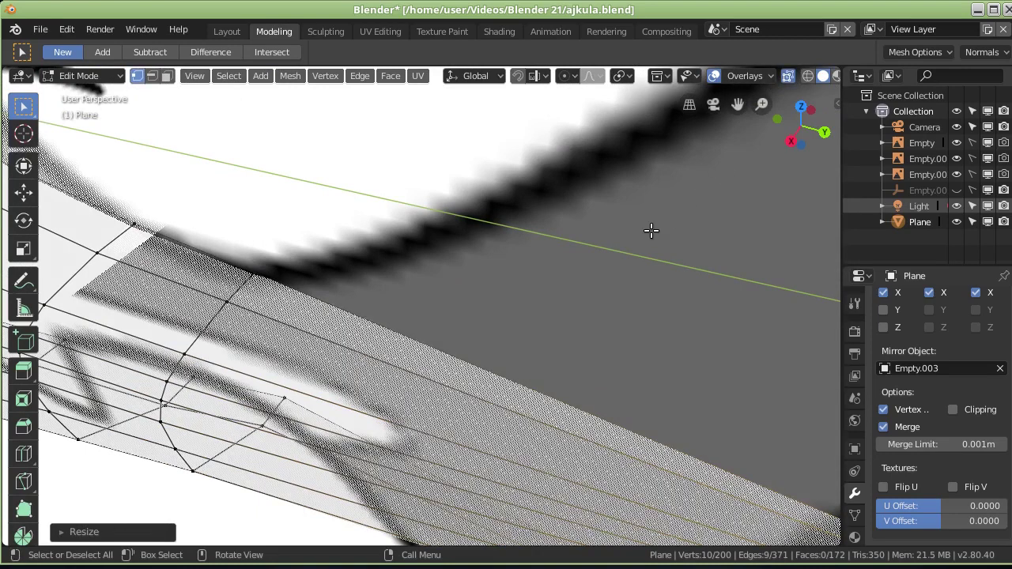
key("KP_7")
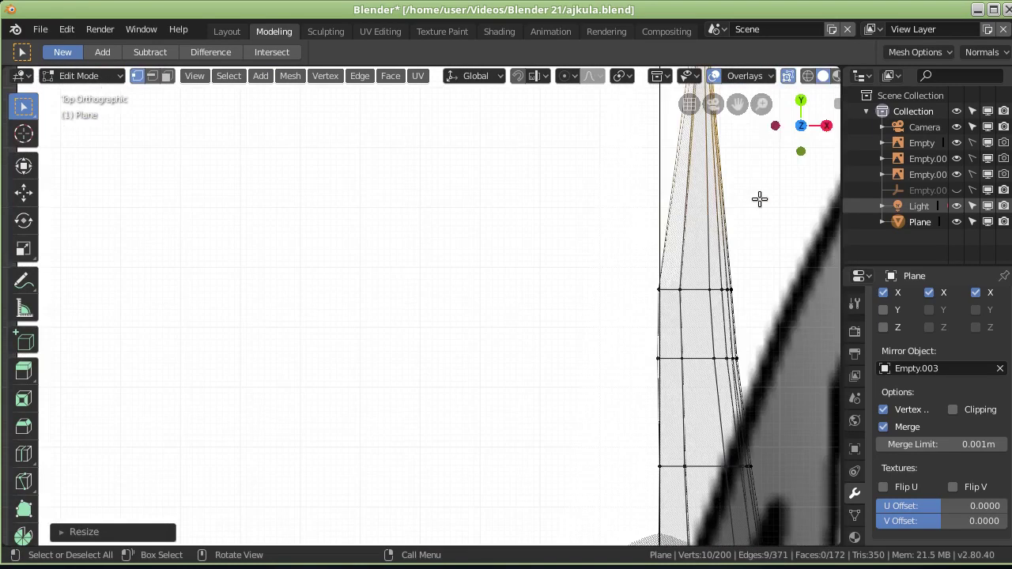
Step: Box-select the tail-tip vertices and slide them about -0.034 m along X toward the centre line
middle_click_drag(728, 191, 712, 381, "shift")
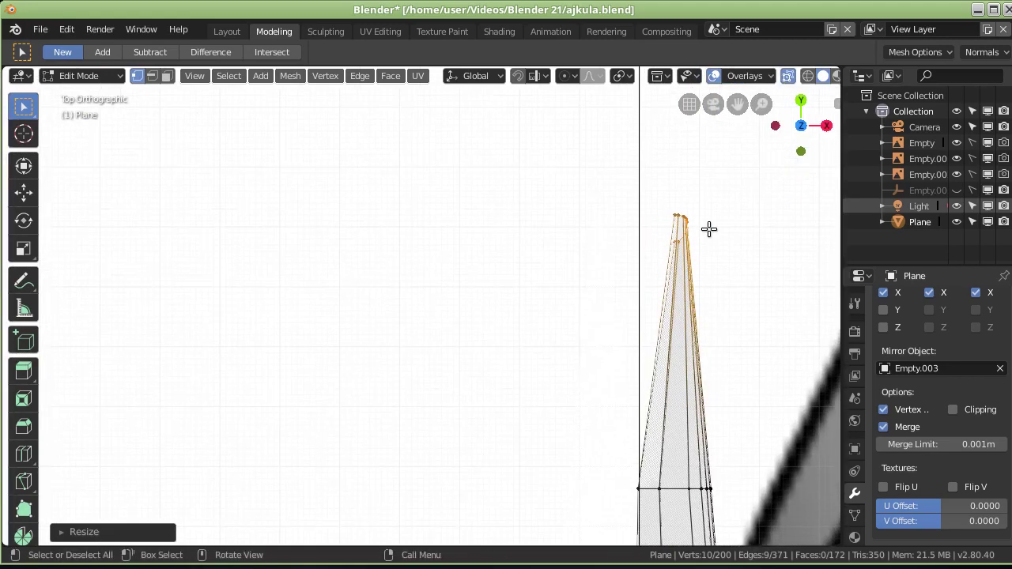
middle_click_drag(700, 235, 707, 242)
key("KP_7")
left_click(664, 205)
left_click_drag(645, 191, 700, 269)
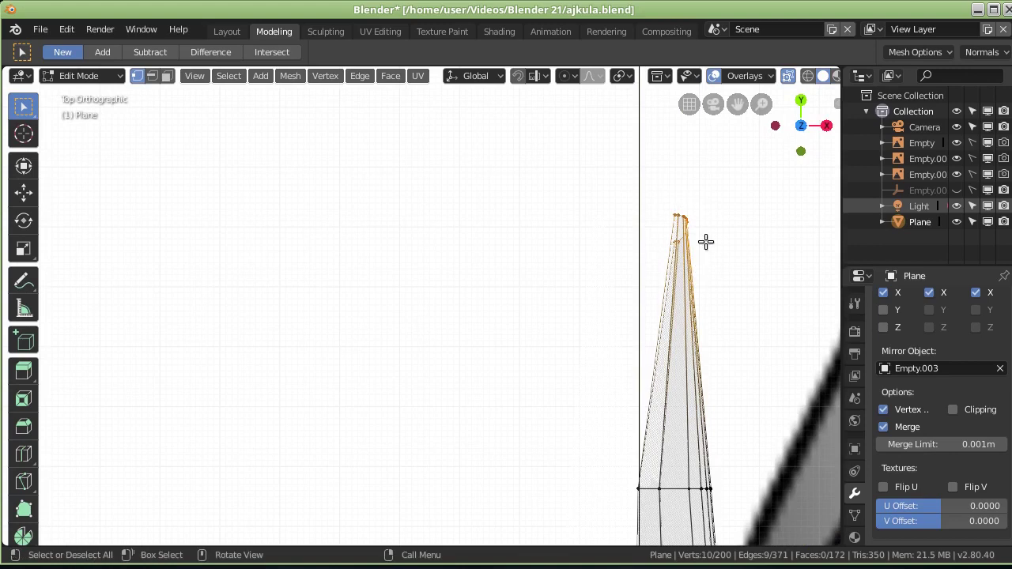
key("g")
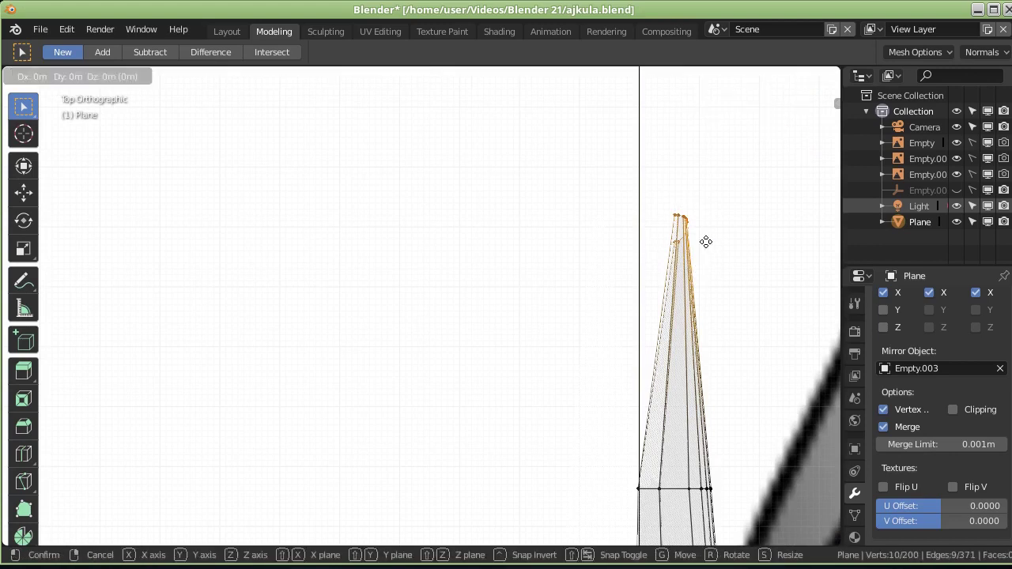
key("x")
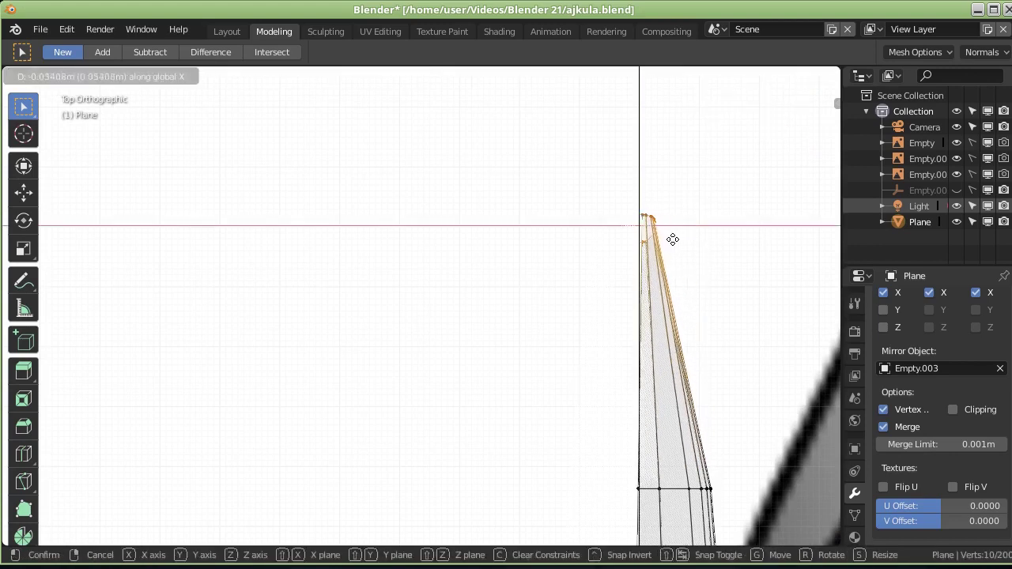
left_click(670, 240)
mouse_move(670, 239)
middle_mouse_down()
mouse_move(324, 340)
mouse_move(327, 289)
mouse_move(345, 252)
middle_mouse_up()
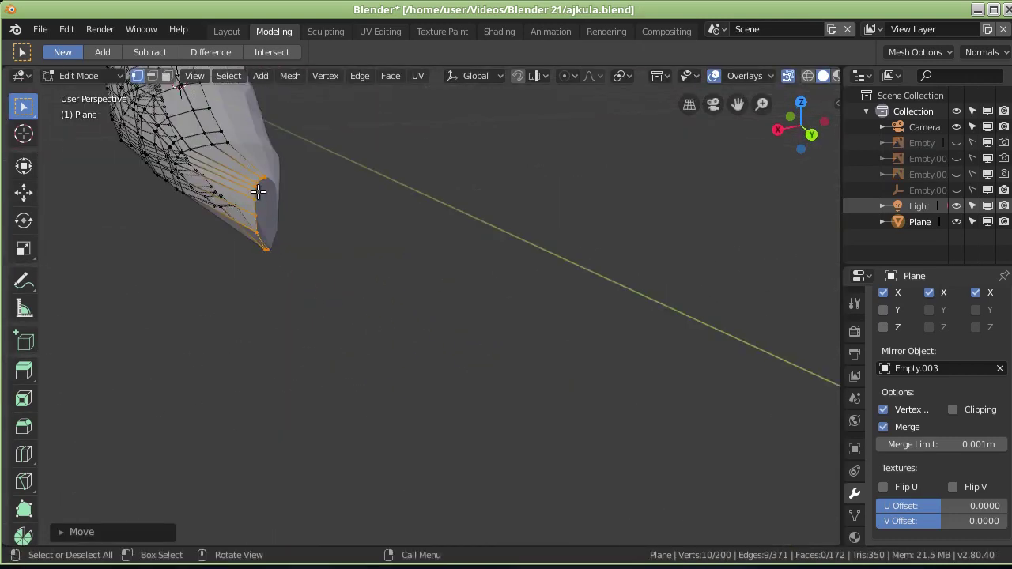
Step: Scale the open tail-end vertices along X to narrow the tail
mouse_move(261, 193)
middle_mouse_down()
mouse_move(237, 183)
mouse_move(252, 180)
mouse_move(303, 217)
mouse_move(325, 183)
middle_mouse_up()
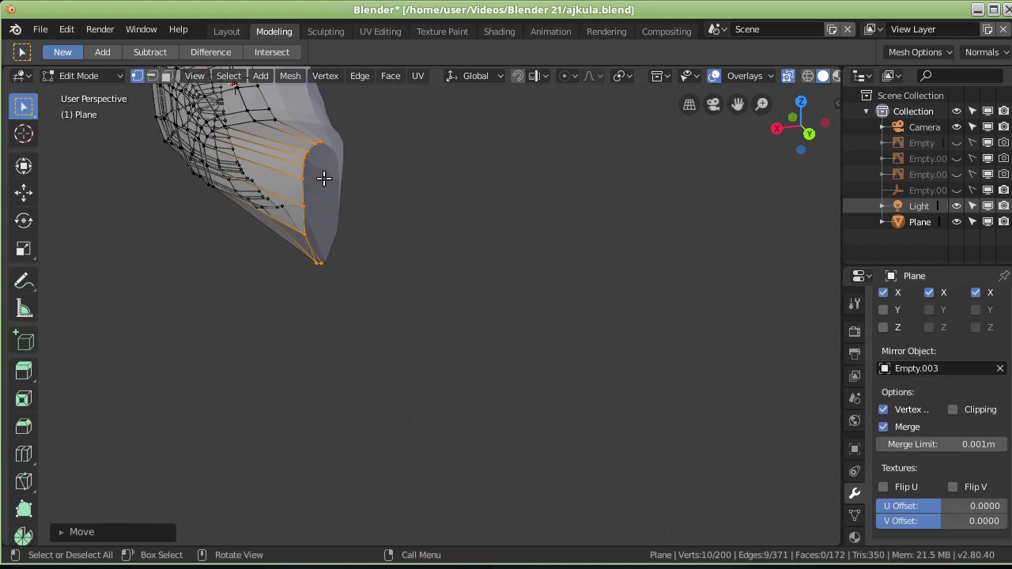
mouse_move(324, 178)
middle_mouse_down()
mouse_move(313, 144)
mouse_move(387, 226)
middle_mouse_up()
key("s")
key("x")
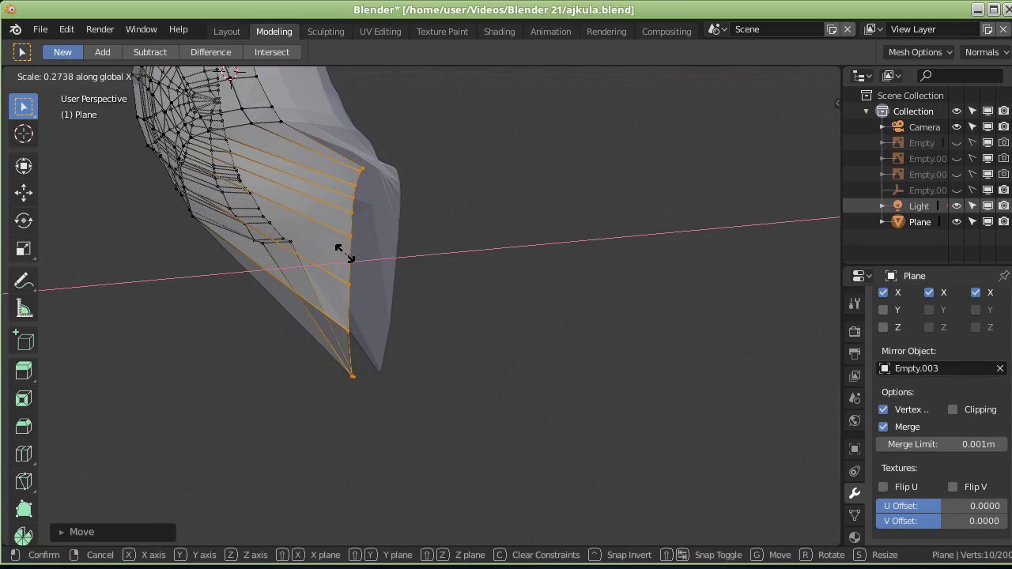
left_click(346, 254)
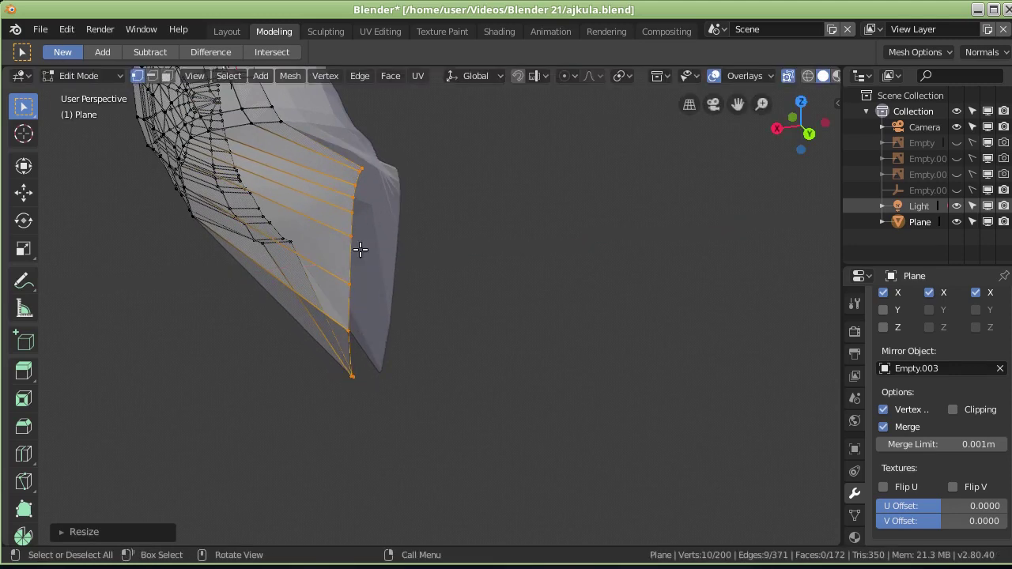
Step: From top view, move the tail-end vertices along X so the tip sits on the centre line
middle_click_drag(378, 241, 363, 283)
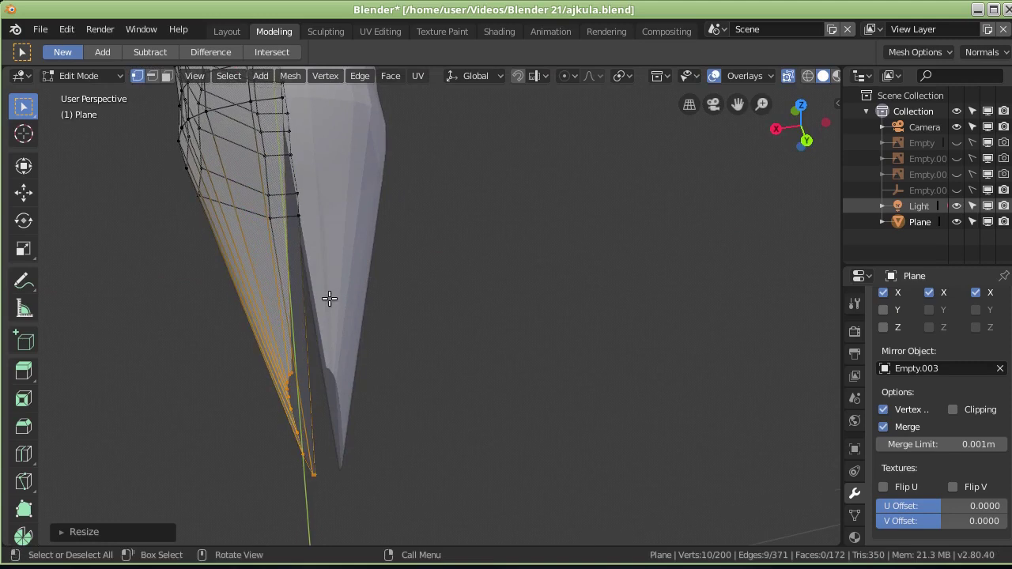
key("KP_7")
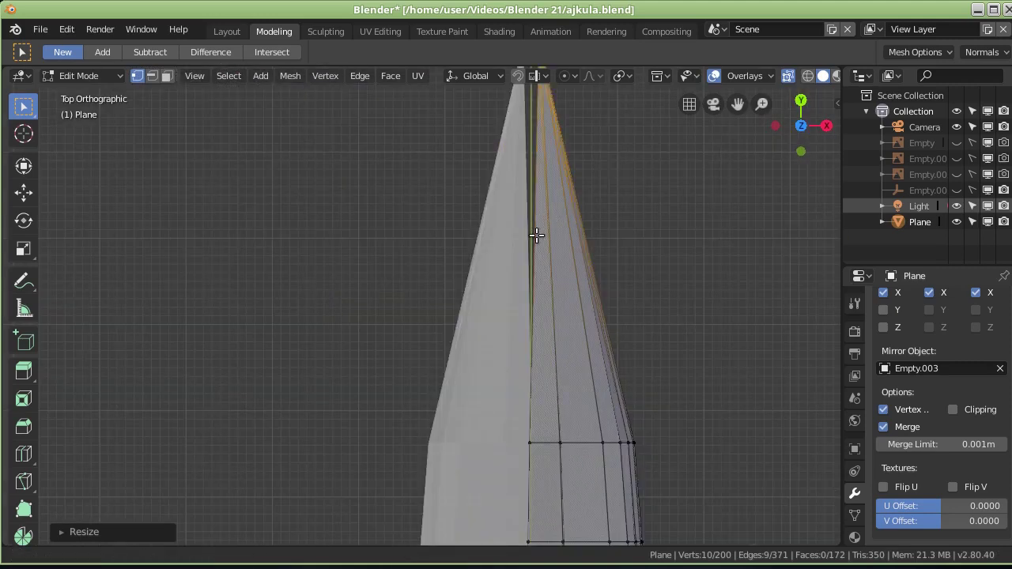
scroll(538, 229, "up", 5, "shift")
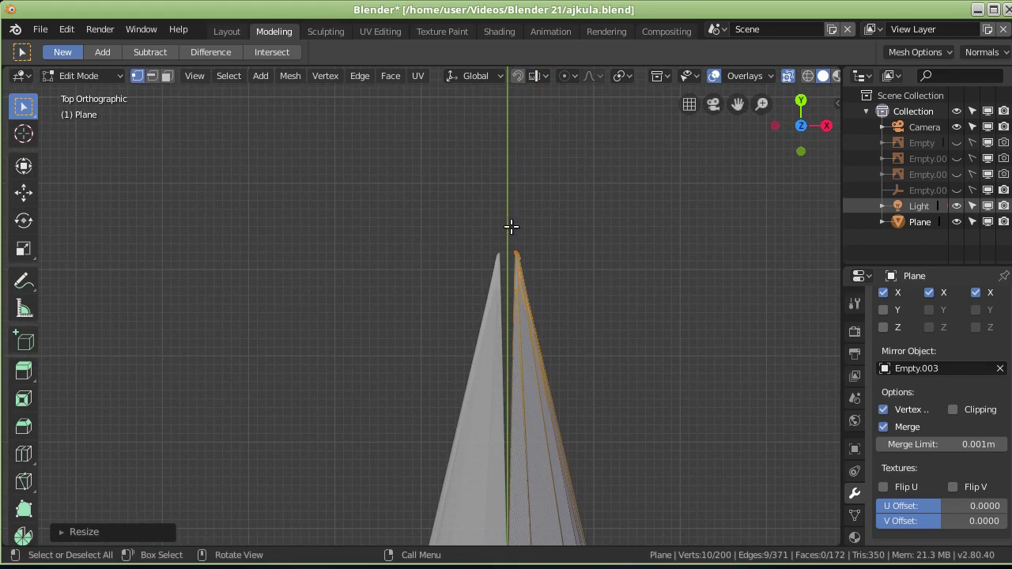
key("g")
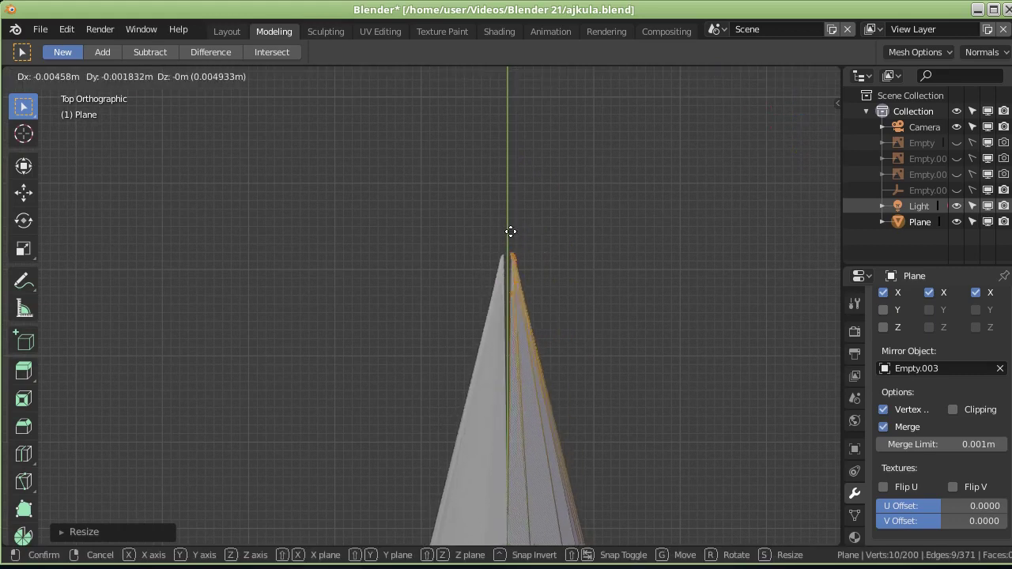
key("x")
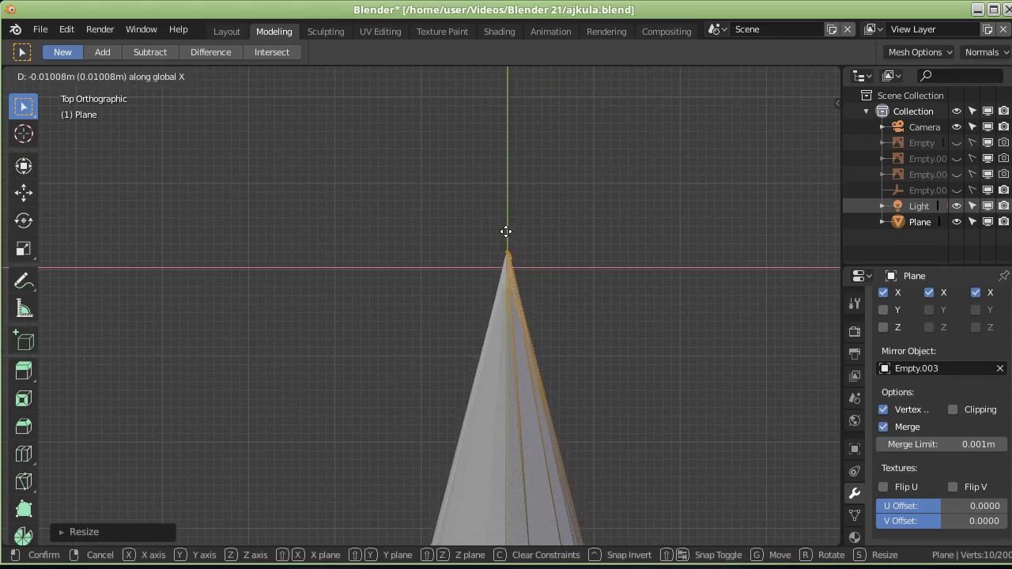
left_click(506, 231)
Step: Fill the 10-vertex tail-end ring with a face, bringing the mesh to 173 faces
mouse_move(543, 304)
middle_mouse_down()
mouse_move(520, 309)
mouse_move(424, 280)
mouse_move(377, 186)
mouse_move(470, 245)
mouse_move(411, 244)
mouse_move(293, 214)
mouse_move(341, 180)
middle_mouse_up()
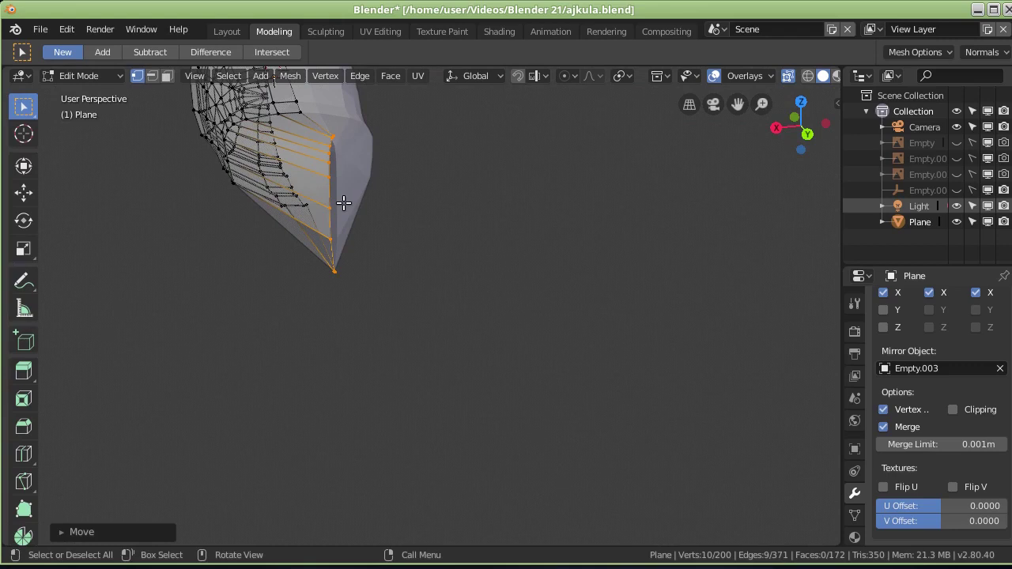
key("f")
mouse_move(348, 210)
middle_mouse_down()
mouse_move(334, 194)
mouse_move(354, 220)
mouse_move(323, 300)
mouse_move(399, 301)
mouse_move(301, 235)
middle_mouse_up()
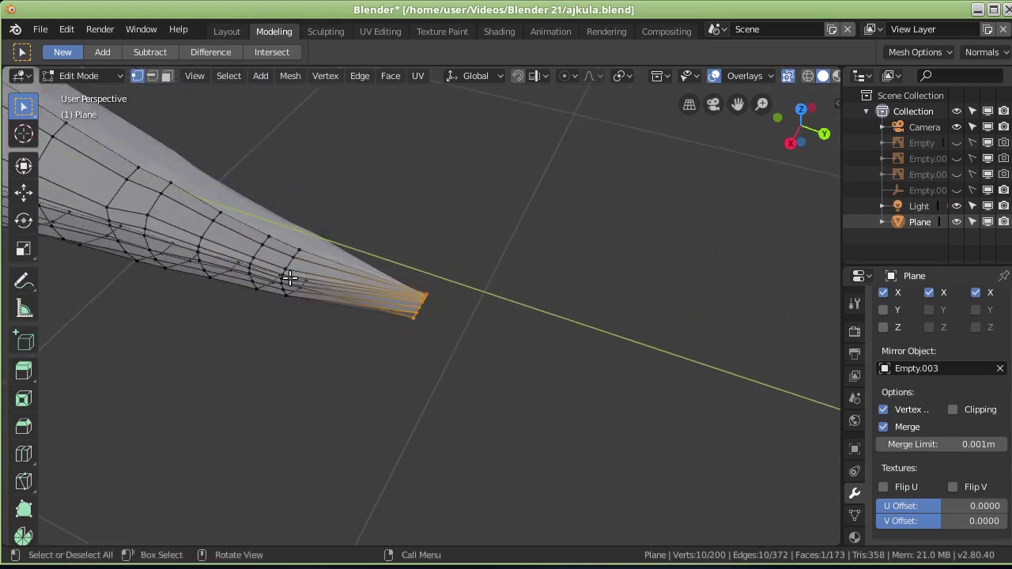
Step: Switch to Object Mode and orbit around the finished mirrored shark body
key("Tab")
scroll(290, 277, "down", 5)
key("c")
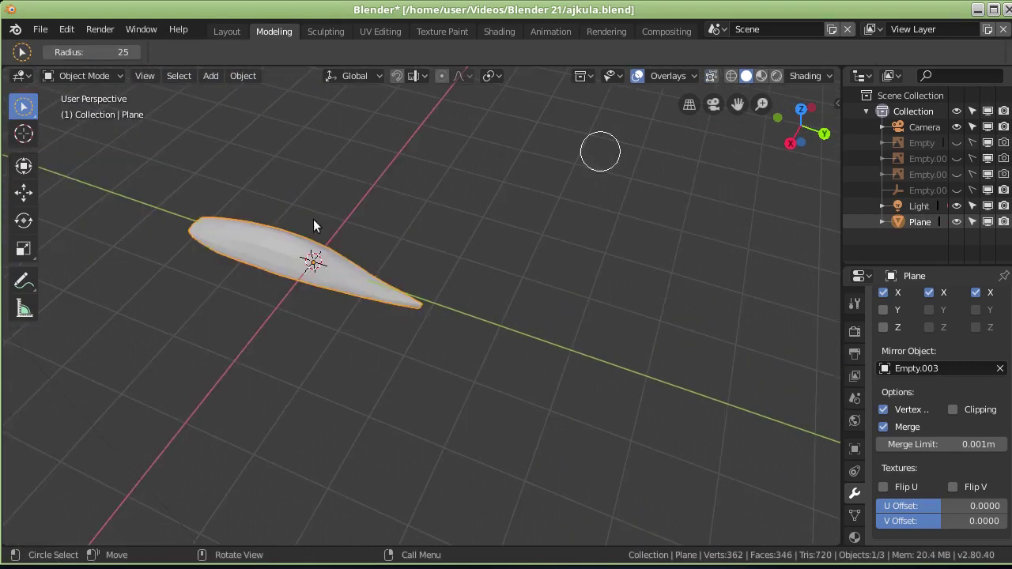
mouse_move(198, 346)
middle_mouse_down()
mouse_move(276, 329)
mouse_move(278, 375)
mouse_move(385, 199)
mouse_move(355, 317)
middle_mouse_up()
scroll(355, 317, "up", 3)
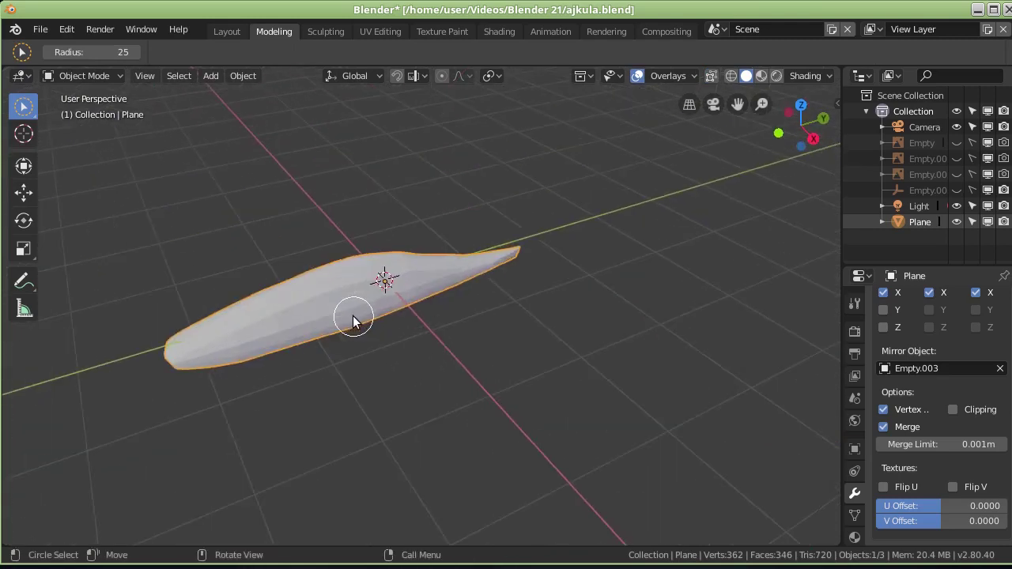
mouse_move(284, 312)
middle_mouse_down()
mouse_move(303, 276)
mouse_move(301, 253)
mouse_move(332, 287)
middle_mouse_up()
Step: Unhide Empty, Empty.001 and Empty.002 and compare the shark's side outline against them
left_click(957, 143)
left_click(957, 158)
left_click(956, 174)
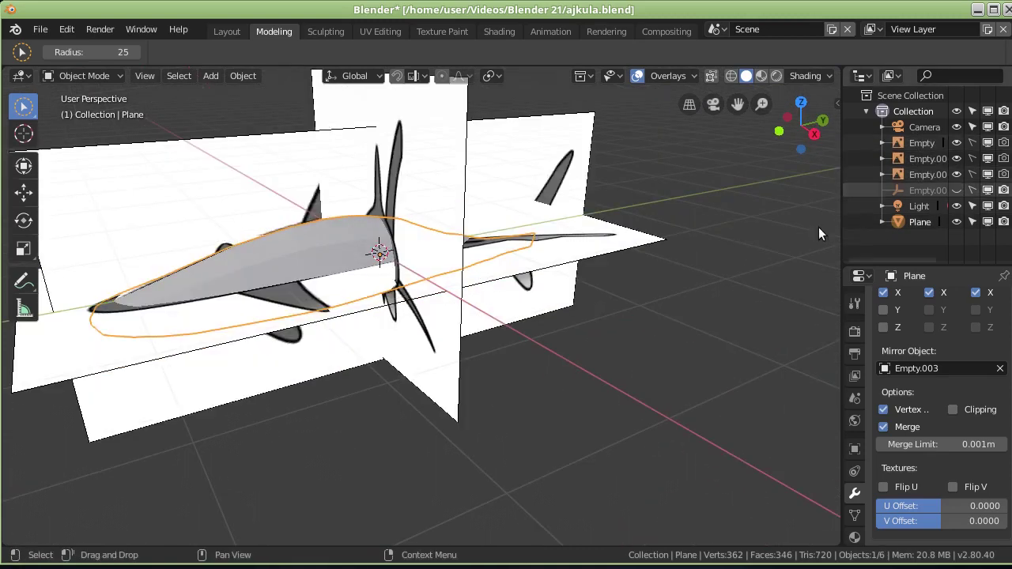
mouse_move(486, 284)
middle_mouse_down()
mouse_move(448, 271)
mouse_move(441, 253)
middle_mouse_up()
mouse_move(250, 237)
middle_mouse_down()
mouse_move(285, 321)
mouse_move(256, 334)
middle_mouse_up()
mouse_move(314, 249)
middle_mouse_down()
mouse_move(290, 140)
mouse_move(316, 162)
mouse_move(293, 169)
mouse_move(638, 192)
middle_mouse_up()
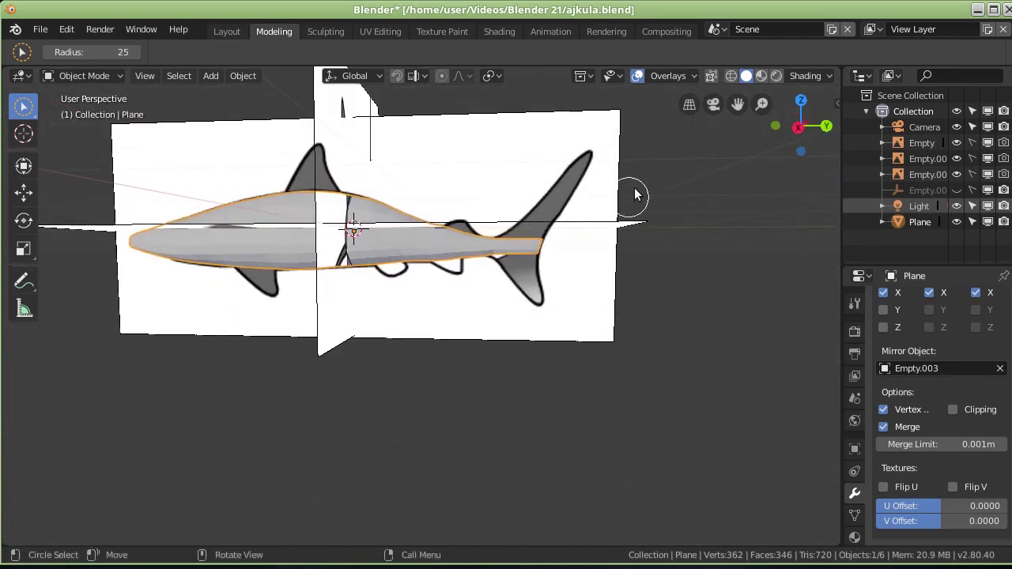
scroll(449, 278, "up", 3)
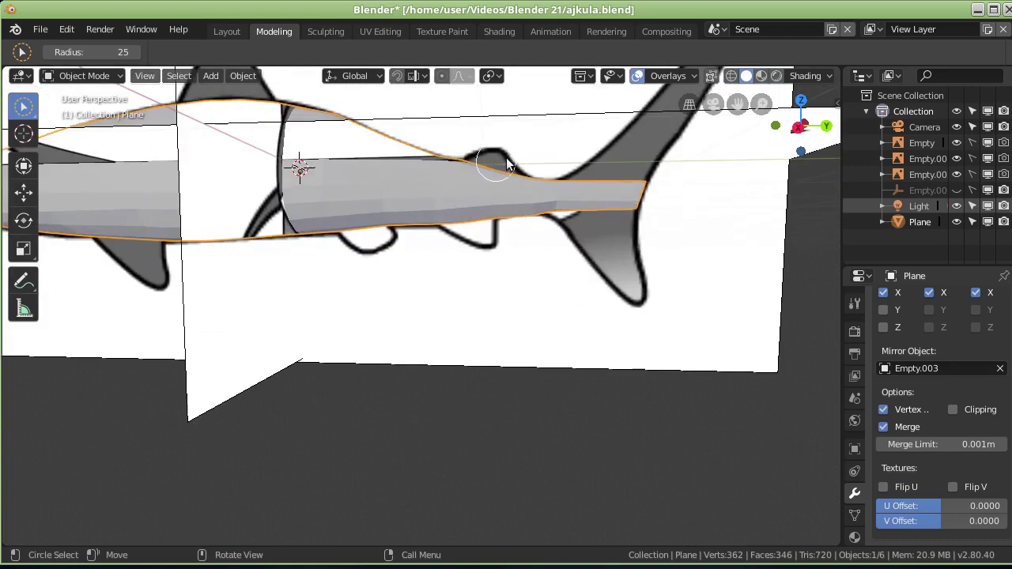
scroll(369, 241, "down", 3)
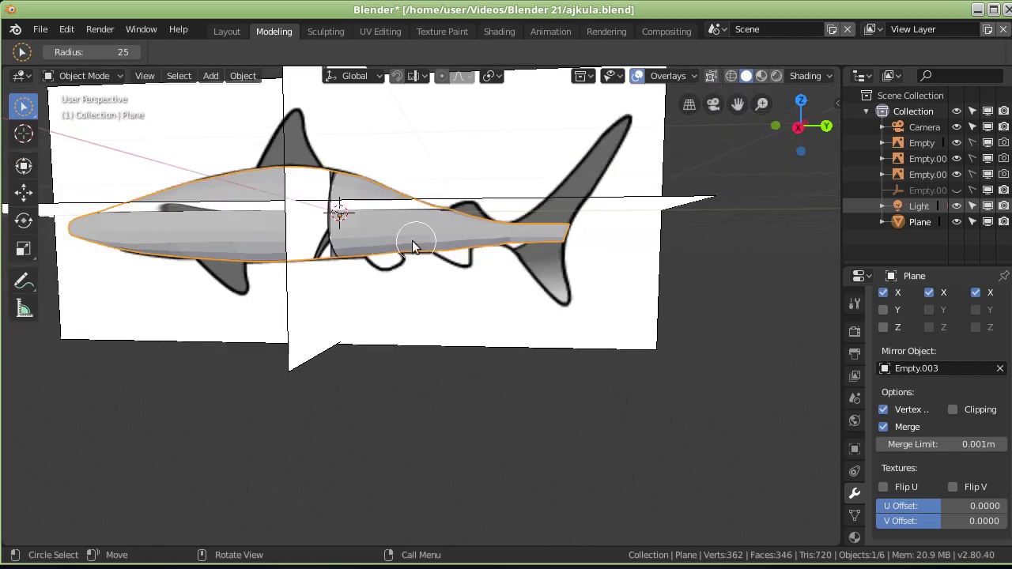
scroll(368, 241, "down", 2)
mouse_move(368, 241)
middle_mouse_down()
mouse_move(456, 307)
mouse_move(396, 248)
middle_mouse_up()
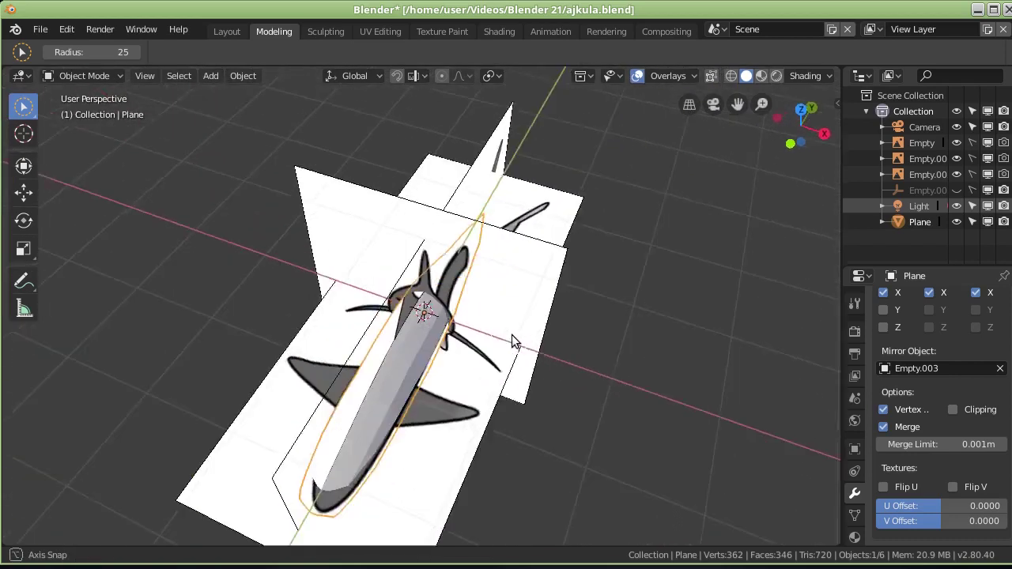